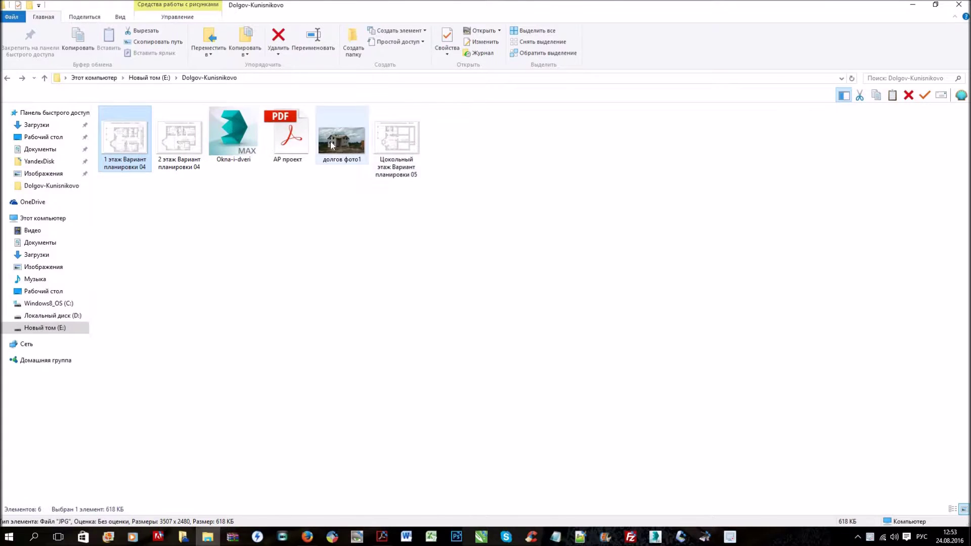
Step: Look over the долгов фото1 construction photo and the AP проект PDF
{"action": "double_click", "coordinate": [338, 170]}
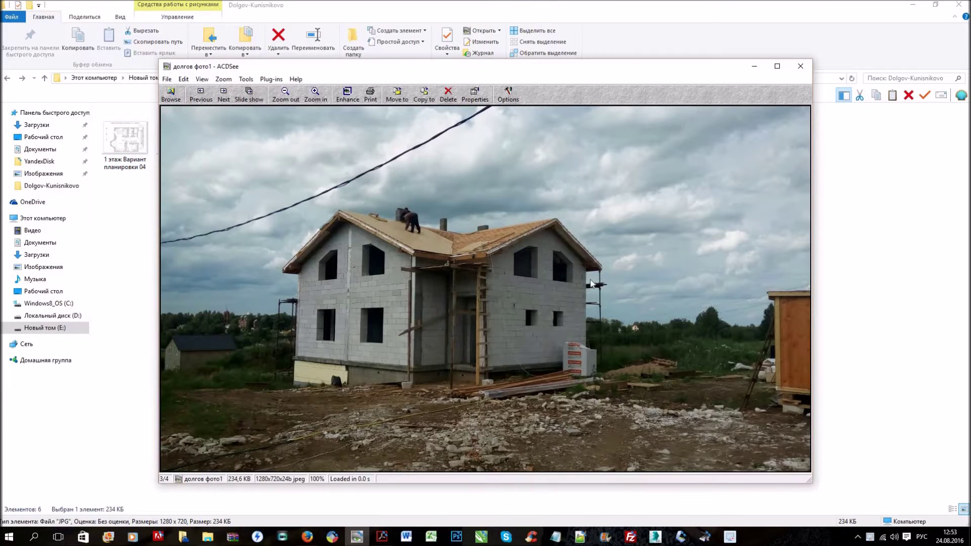
{"action": "left_click", "coordinate": [807, 70]}
{"action": "double_click", "coordinate": [281, 139]}
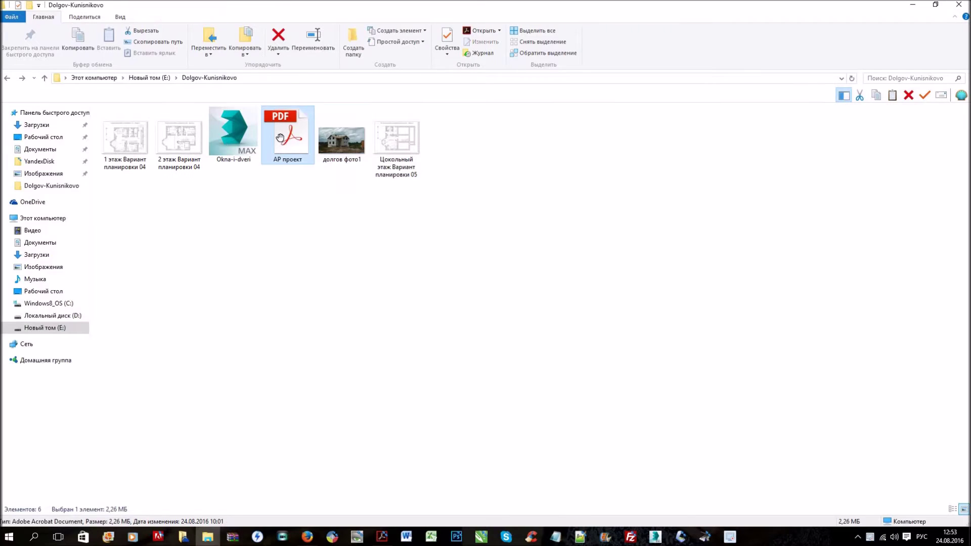
{"action": "mouse_move", "coordinate": [788, 253]}
{"action": "left_mouse_down"}
{"action": "mouse_move", "coordinate": [810, 202]}
{"action": "mouse_move", "coordinate": [811, 289]}
{"action": "left_mouse_up"}
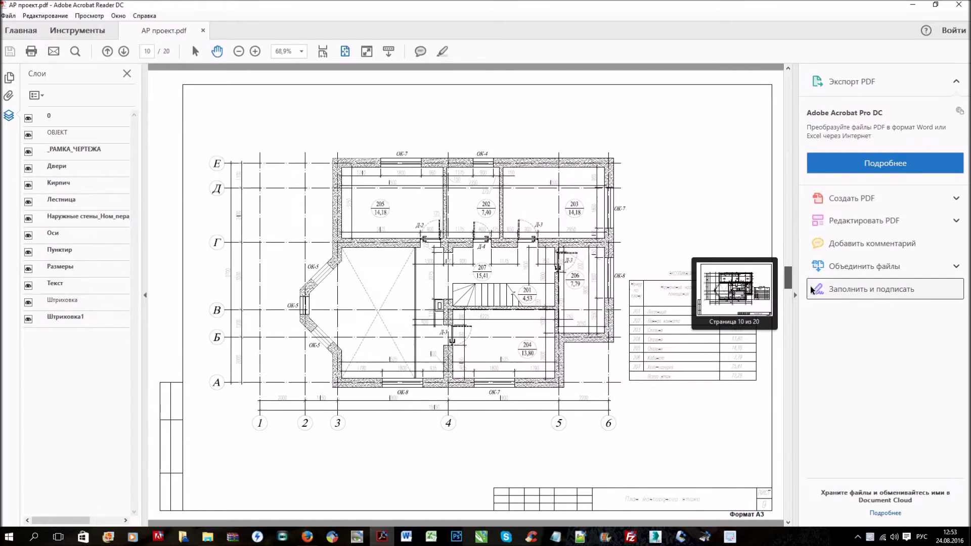
{"action": "left_click_drag", "start_coordinate": [810, 283], "coordinate": [810, 258]}
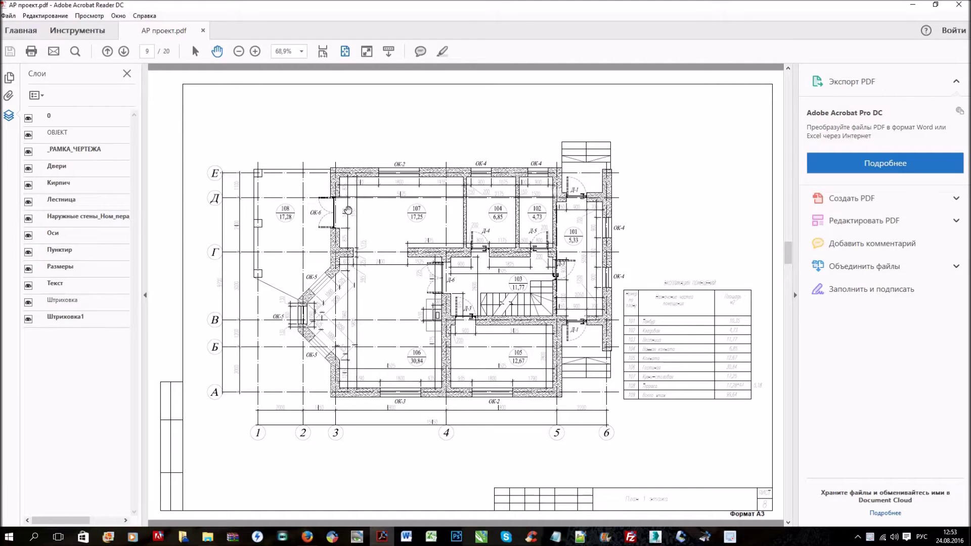
{"action": "left_click", "coordinate": [914, 8]}
Step: View the 1 этаж Вариант планировки 04 floor-plan image full screen, then close it
{"action": "left_click", "coordinate": [133, 142]}
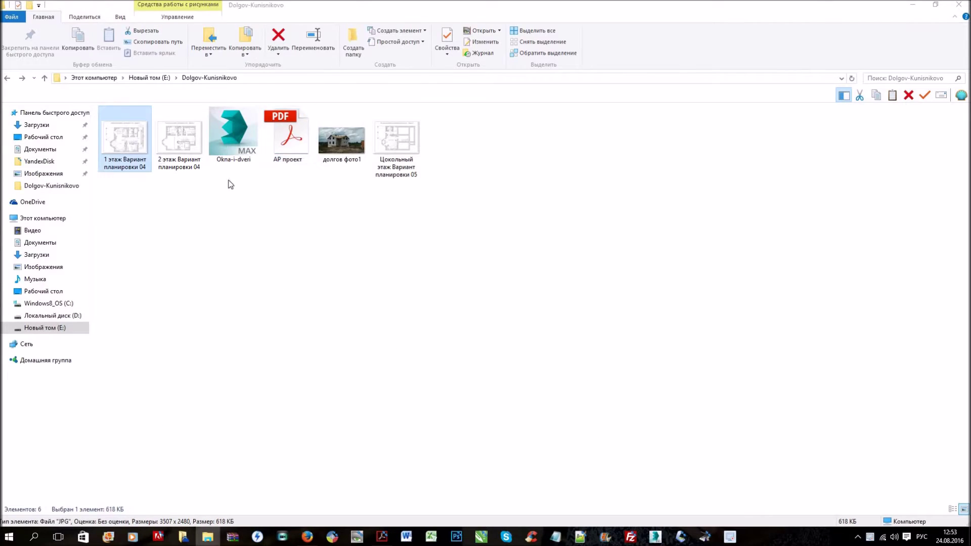
{"action": "double_click", "coordinate": [512, 192]}
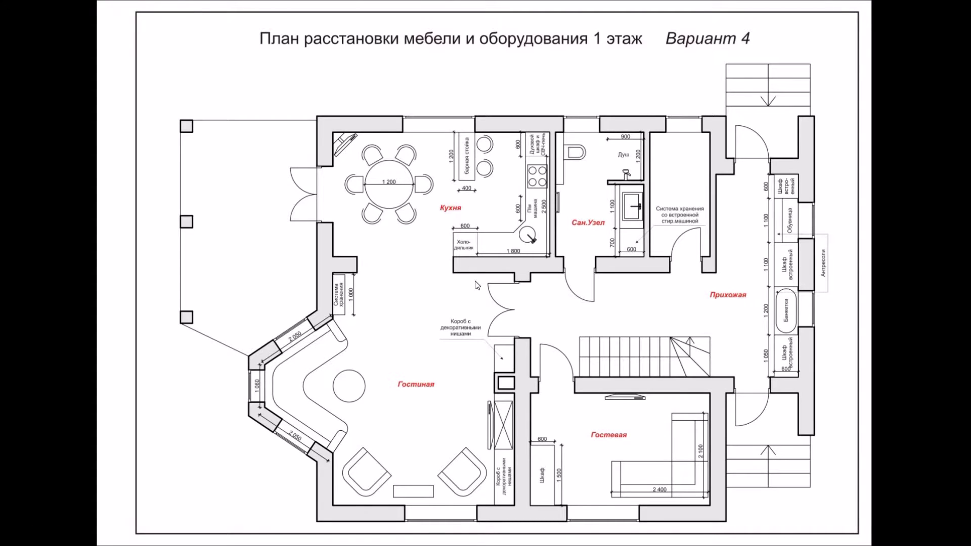
{"action": "scroll", "coordinate": [474, 281], "scroll_direction": "down", "scroll_amount": 1}
{"action": "scroll", "coordinate": [475, 280], "scroll_direction": "down", "scroll_amount": 1}
{"action": "scroll", "coordinate": [474, 280], "scroll_direction": "down", "scroll_amount": 1}
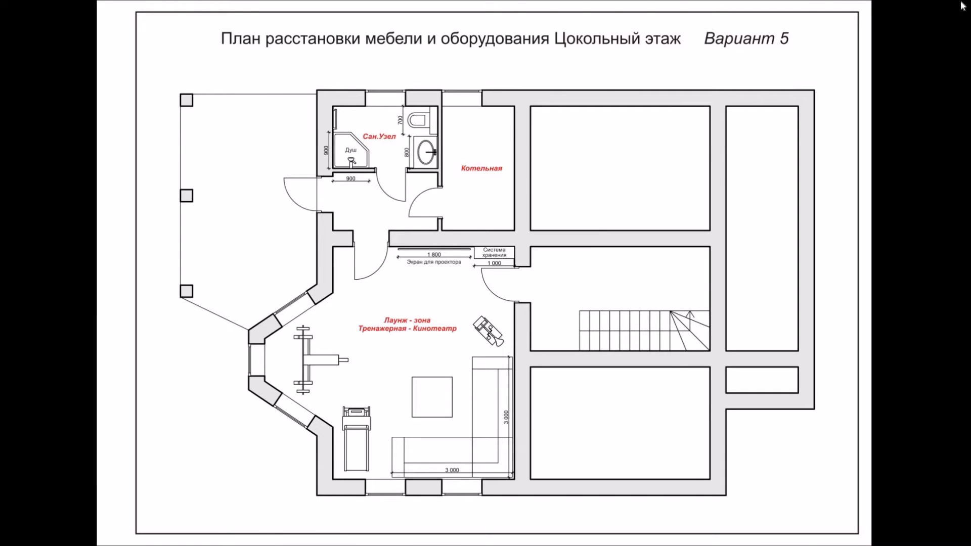
{"action": "double_click", "coordinate": [755, 125]}
{"action": "key", "text": "Escape"}
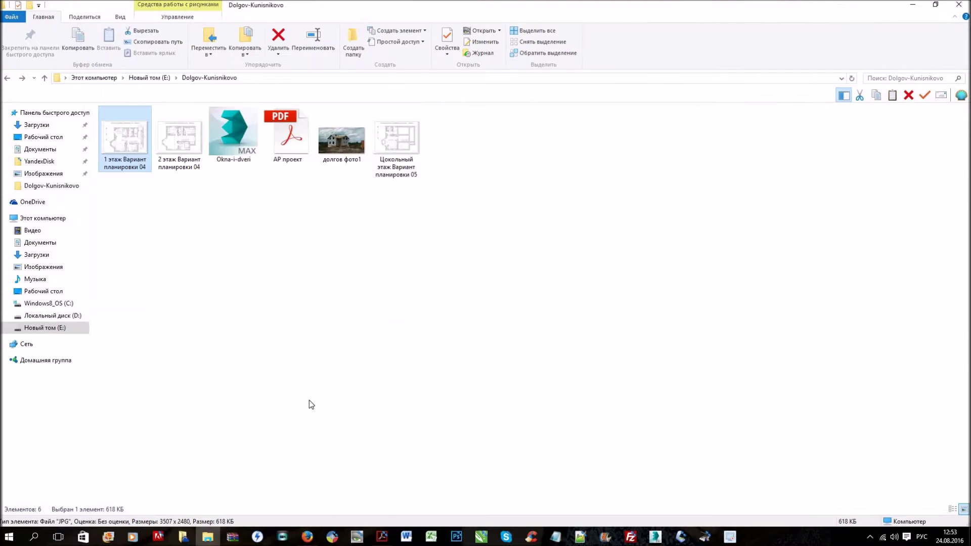
Step: Back in 3ds Max, review the scene and system unit scale in Units Setup
{"action": "left_click", "coordinate": [656, 537]}
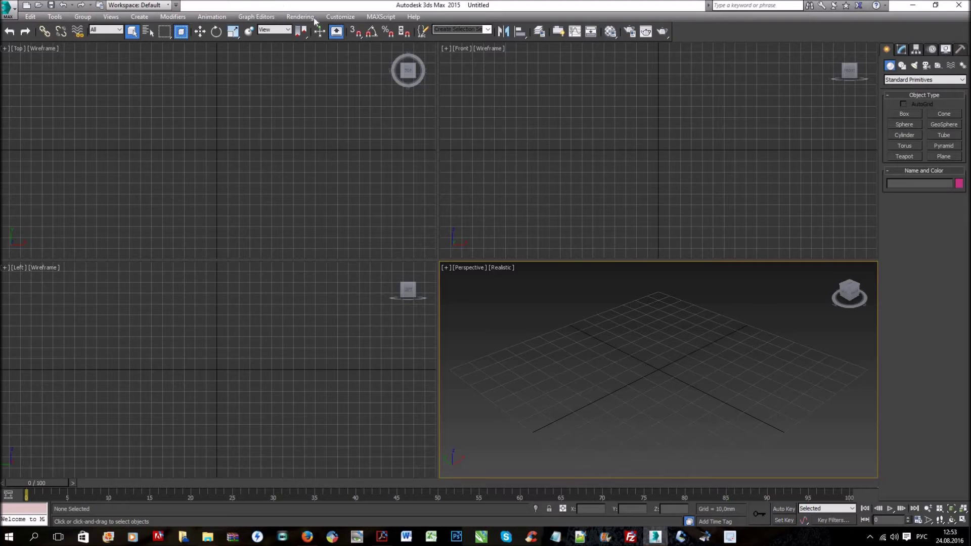
{"action": "left_click", "coordinate": [349, 16]}
{"action": "left_click", "coordinate": [355, 146]}
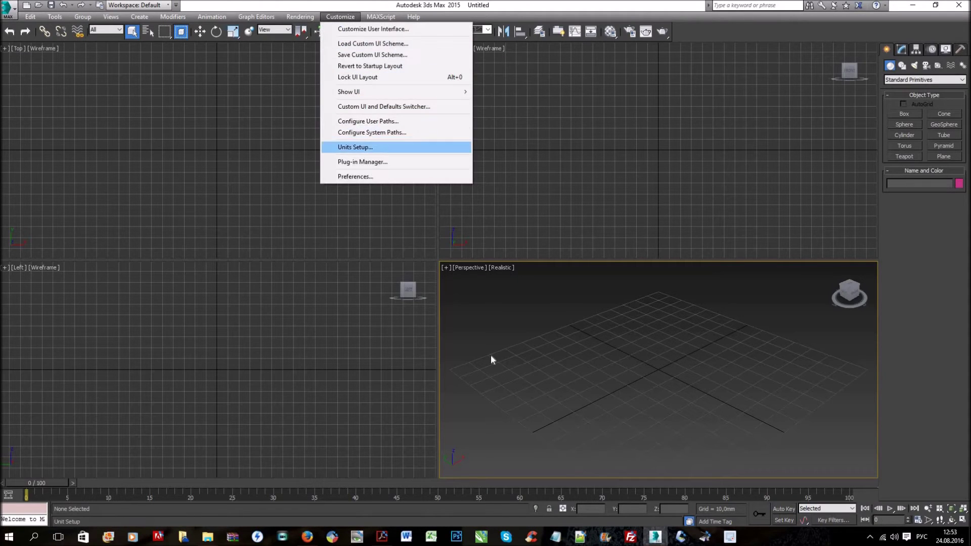
{"action": "left_click", "coordinate": [504, 185]}
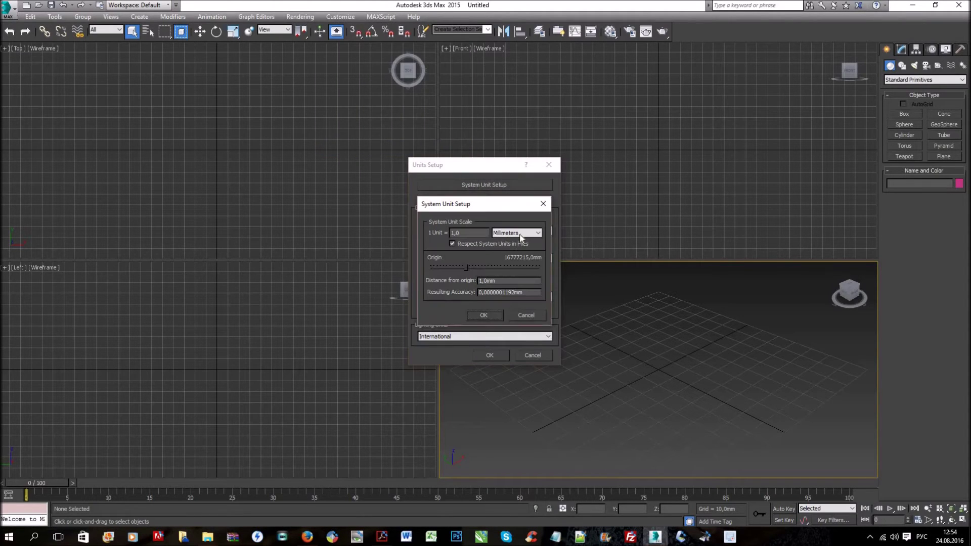
{"action": "left_click", "coordinate": [542, 204]}
{"action": "left_click", "coordinate": [496, 354]}
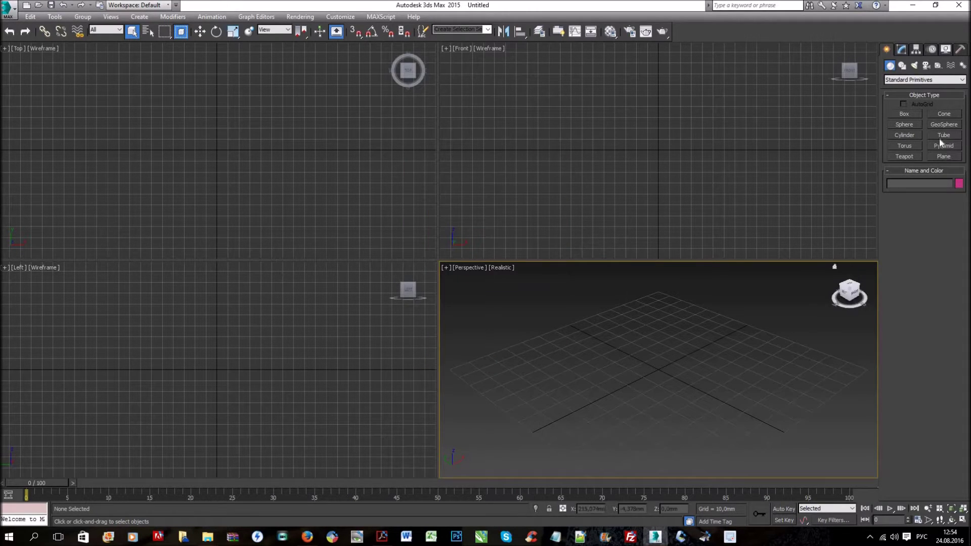
Step: Draw a single-segment plane in the Top view and show Top as Shaded
{"action": "left_click", "coordinate": [943, 156]}
{"action": "left_click_drag", "start_coordinate": [83, 67], "coordinate": [126, 95]}
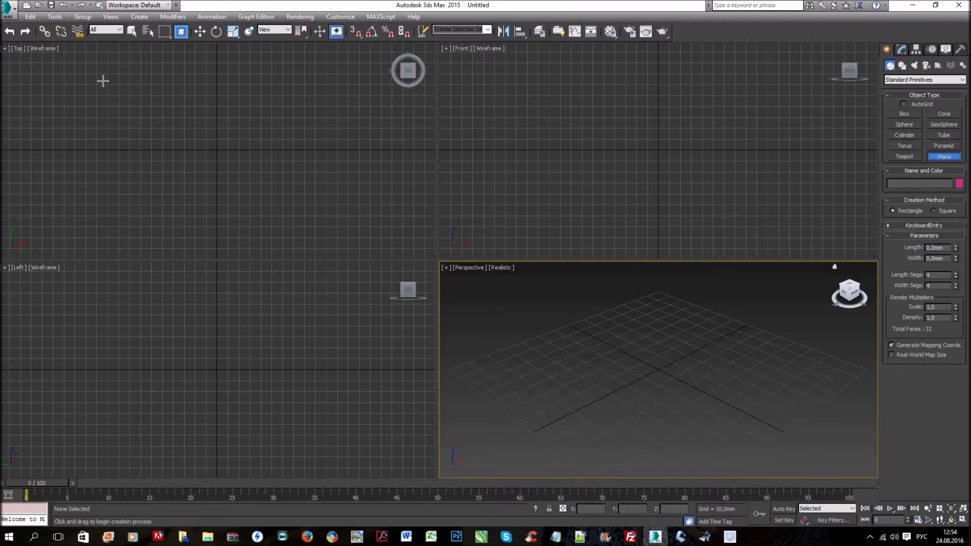
{"action": "left_click_drag", "start_coordinate": [348, 224], "coordinate": [364, 228]}
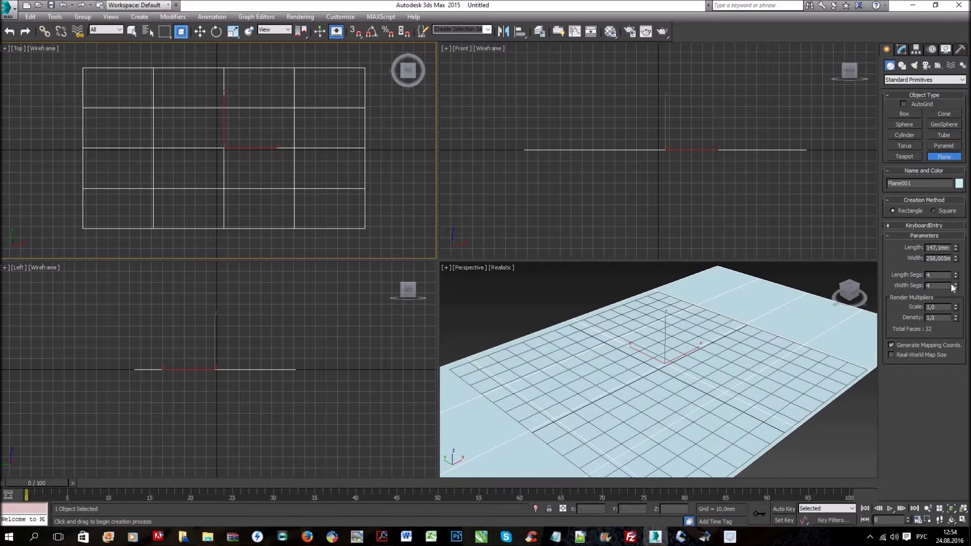
{"action": "left_click_drag", "start_coordinate": [957, 275], "coordinate": [958, 303]}
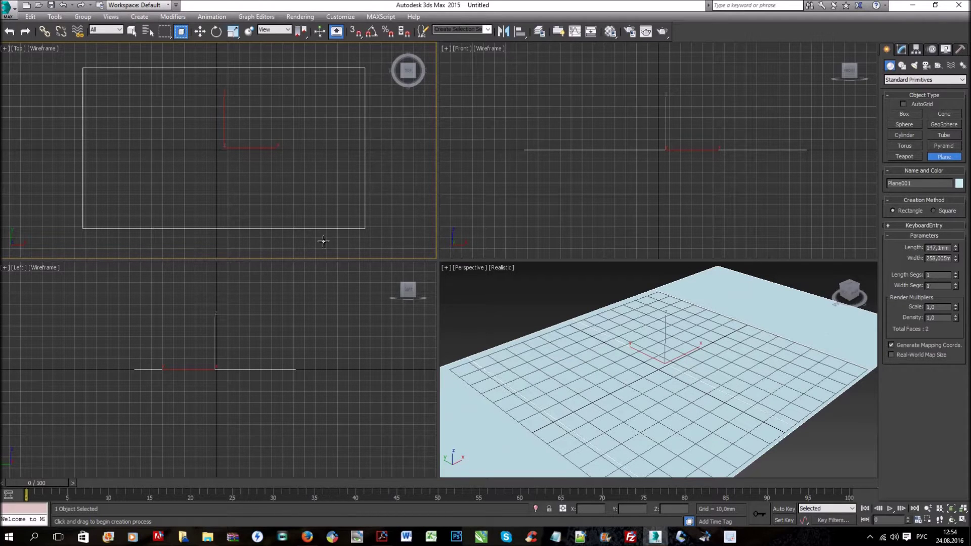
{"action": "left_click", "coordinate": [40, 50]}
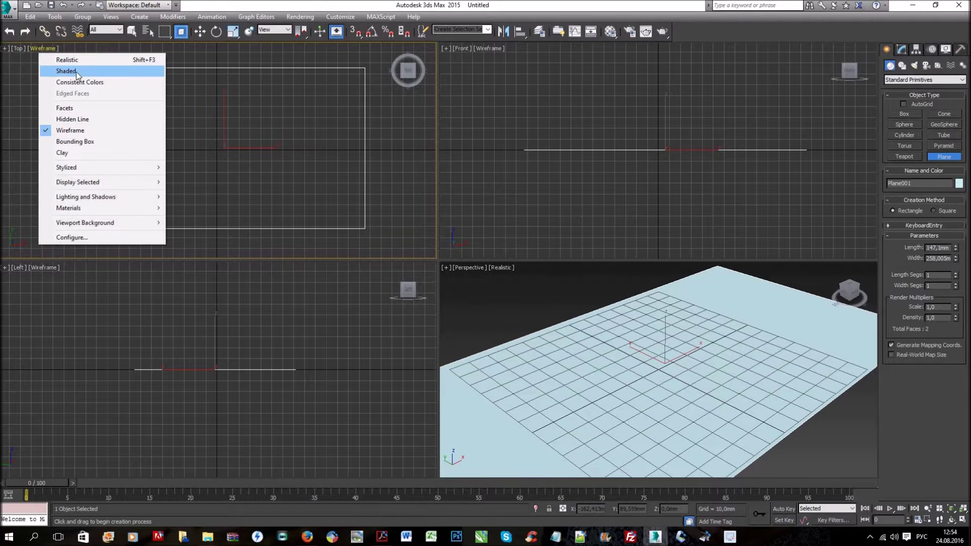
{"action": "left_click", "coordinate": [77, 73]}
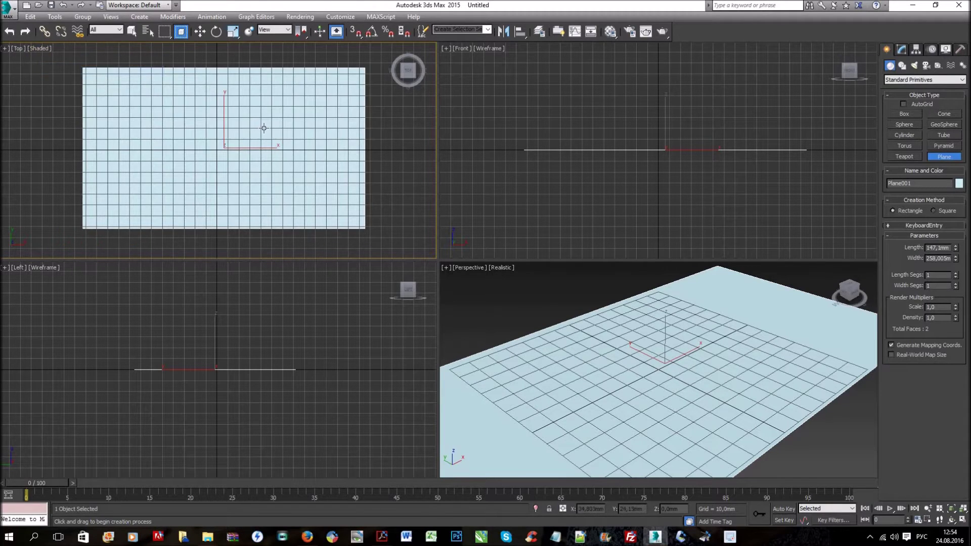
{"action": "scroll", "coordinate": [301, 150], "scroll_direction": "down", "scroll_amount": 3}
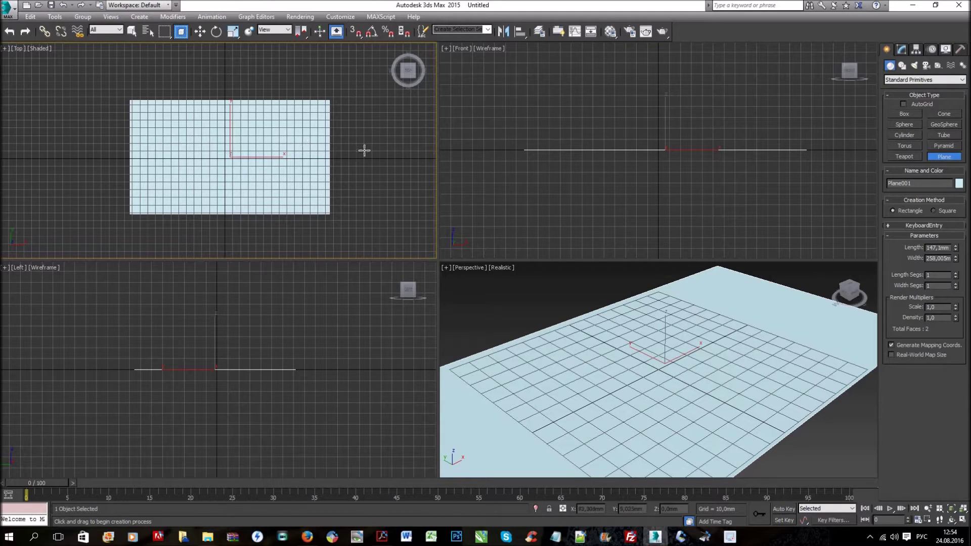
Step: Hide the grid in the Front, Top, Left and Perspective viewports
{"action": "right_click", "coordinate": [531, 149]}
{"action": "key", "text": "g"}
{"action": "right_click", "coordinate": [385, 144]}
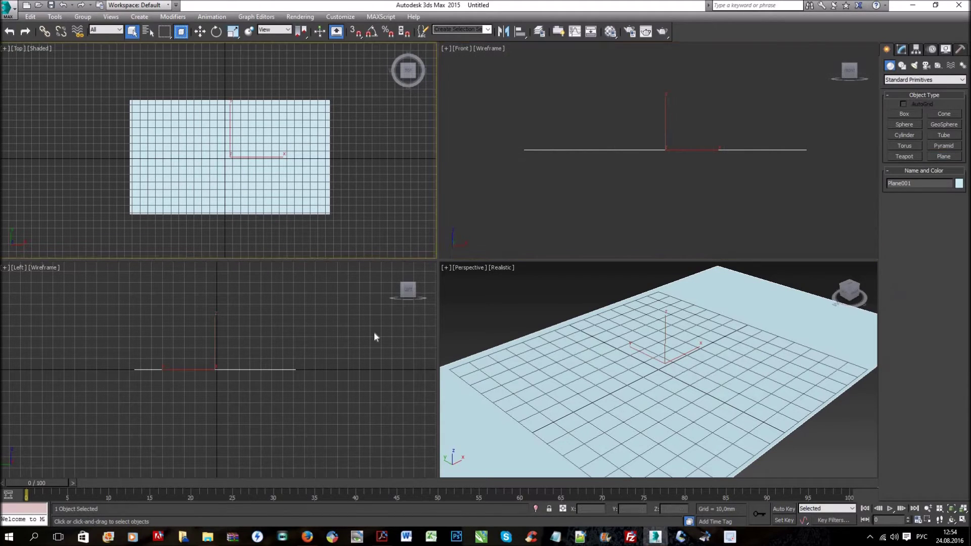
{"action": "key", "text": "g"}
{"action": "right_click", "coordinate": [388, 336]}
{"action": "key", "text": "g"}
{"action": "right_click", "coordinate": [510, 340]}
{"action": "key", "text": "g"}
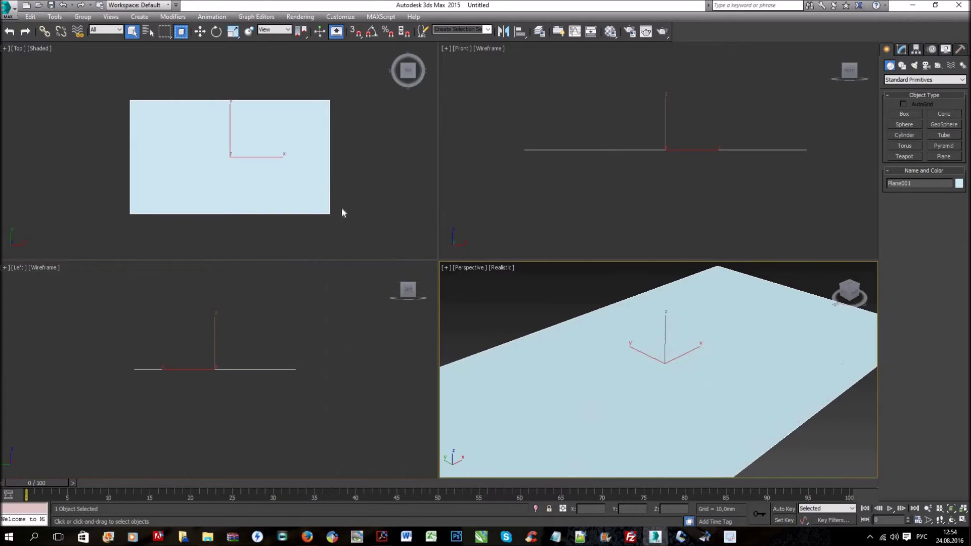
{"action": "scroll", "coordinate": [344, 202], "scroll_direction": "down", "scroll_amount": 3}
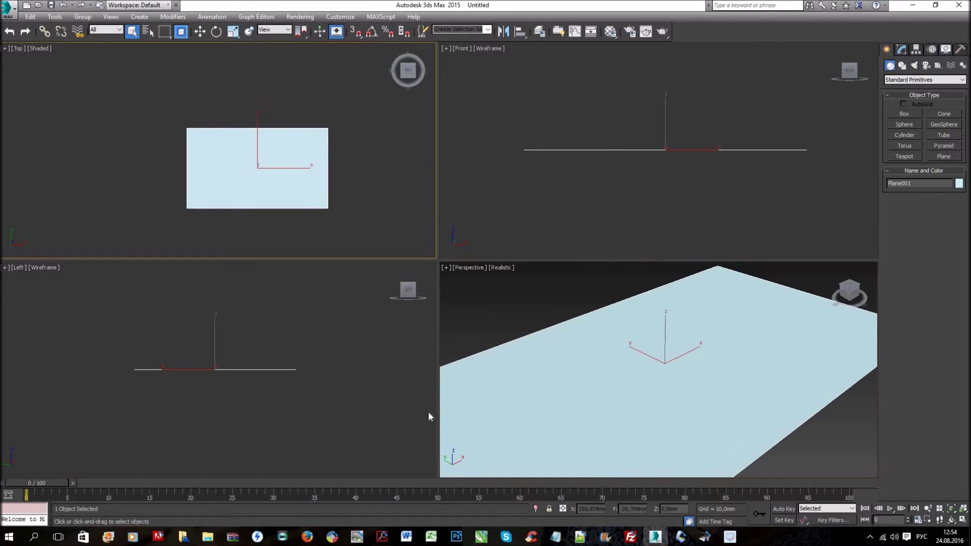
Step: Set the plane's length to 9700 mm and width to 13450 mm
{"action": "left_click", "coordinate": [902, 49]}
{"action": "left_click_drag", "start_coordinate": [954, 193], "coordinate": [956, 146]}
{"action": "scroll", "coordinate": [278, 156], "scroll_direction": "down", "scroll_amount": 3}
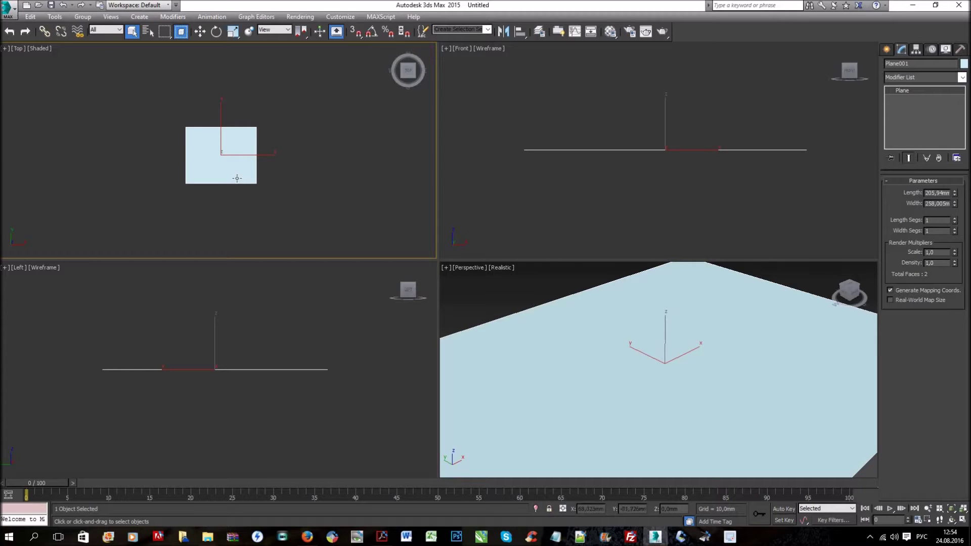
{"action": "double_click", "coordinate": [938, 192]}
{"action": "type", "text": "9700"}
{"action": "key", "text": "Tab"}
{"action": "type", "text": "1"}
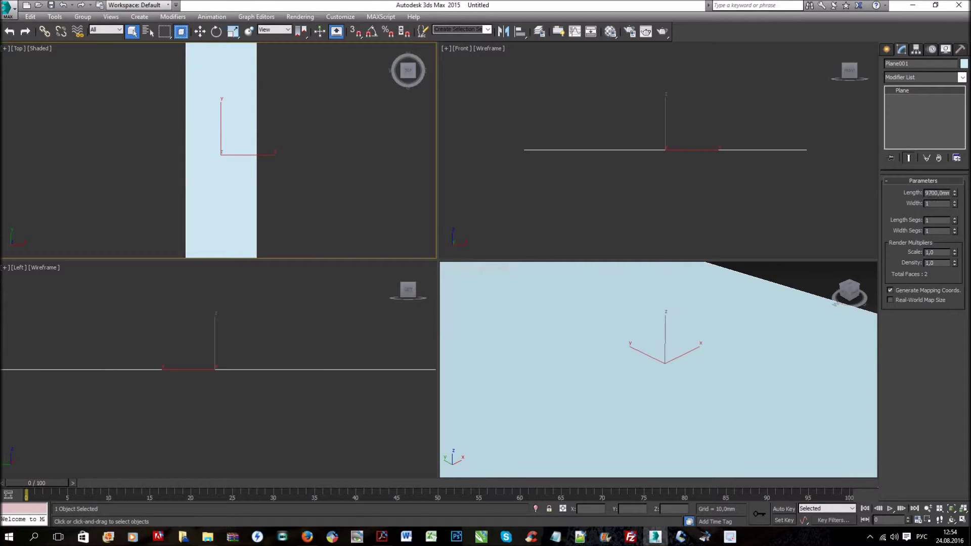
{"action": "key", "text": "Return"}
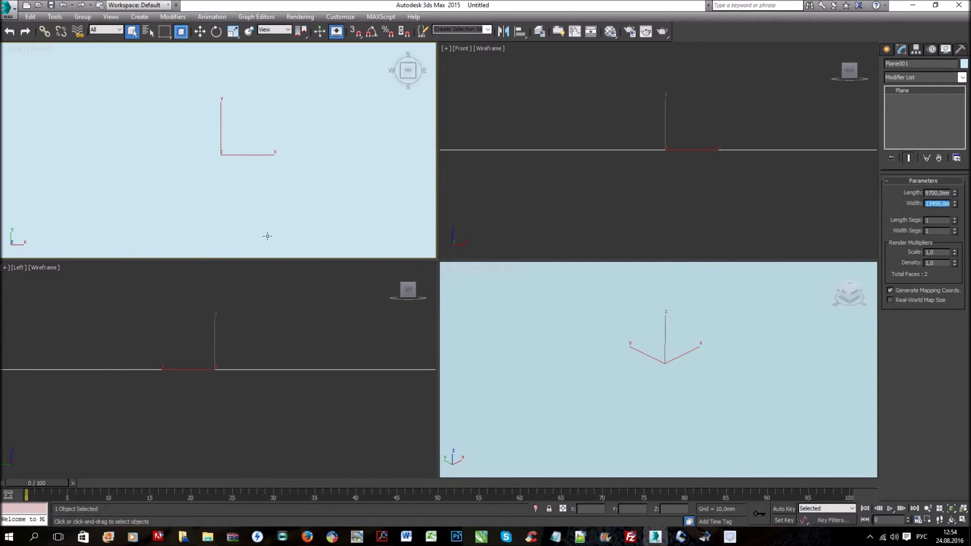
{"action": "scroll", "coordinate": [304, 189], "scroll_direction": "down", "scroll_amount": 1}
{"action": "scroll", "coordinate": [303, 188], "scroll_direction": "down", "scroll_amount": 3}
{"action": "middle_click_drag", "start_coordinate": [311, 173], "coordinate": [267, 139]}
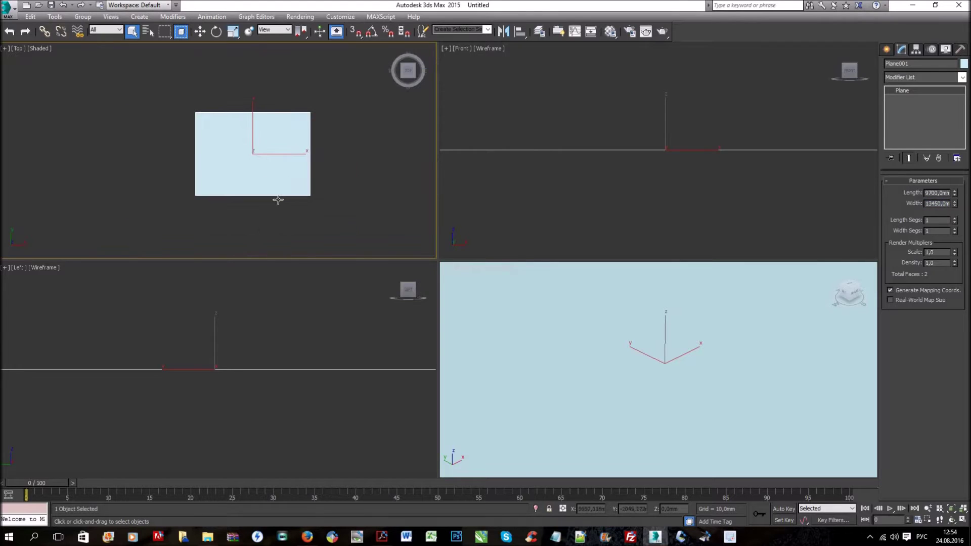
{"action": "scroll", "coordinate": [273, 147], "scroll_direction": "up", "scroll_amount": 2}
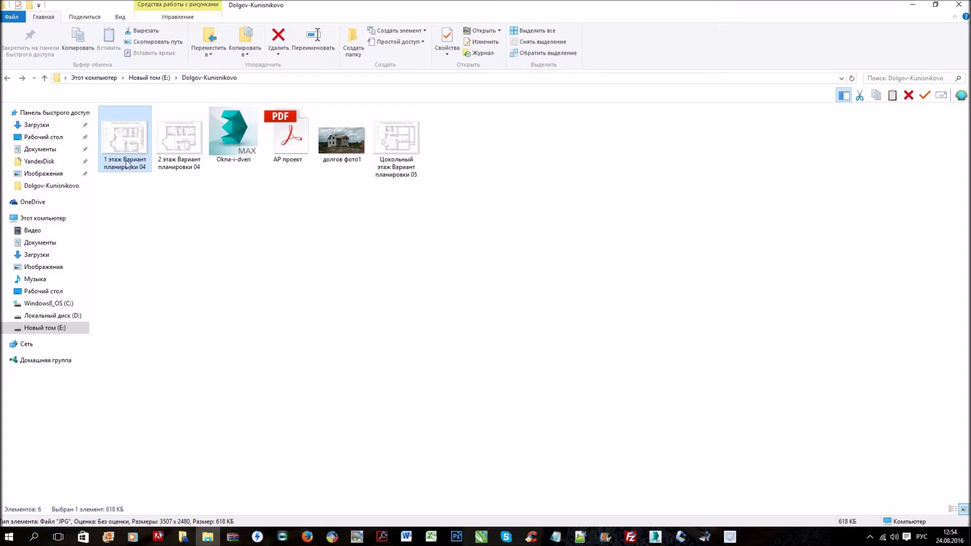
Step: Open the 1 этаж Вариант планировки 04 plan in a maximized ACD Photo Enhancer
{"action": "double_click", "coordinate": [126, 145]}
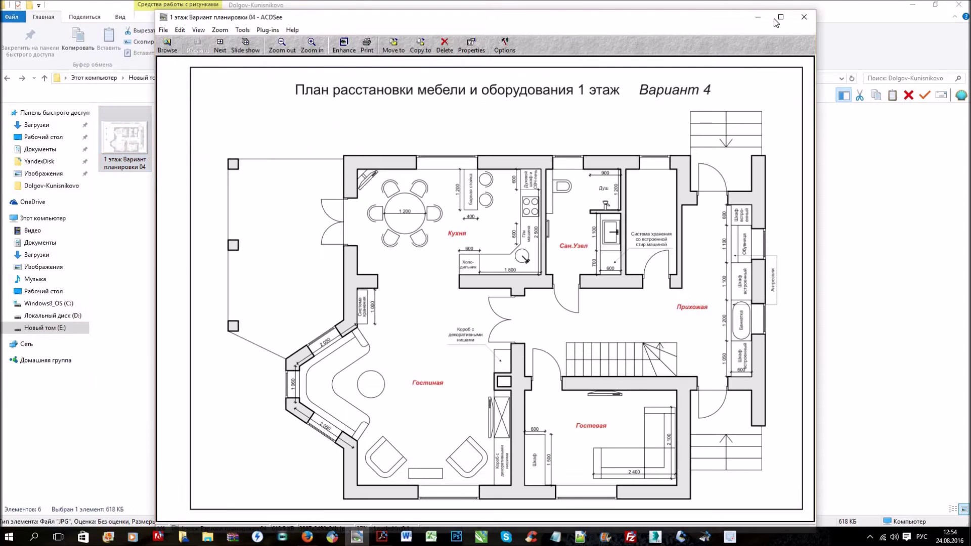
{"action": "left_click", "coordinate": [779, 20]}
{"action": "left_click", "coordinate": [182, 32]}
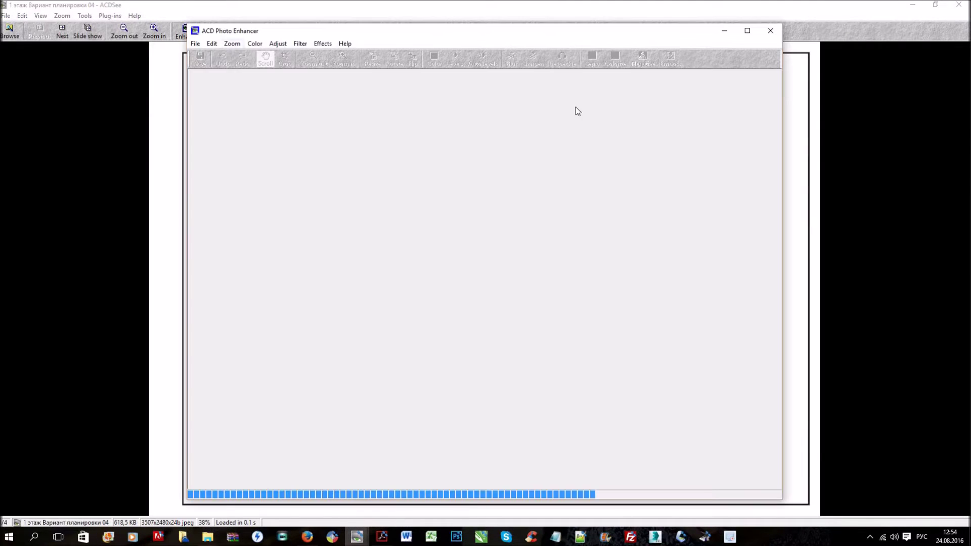
{"action": "left_click", "coordinate": [748, 31]}
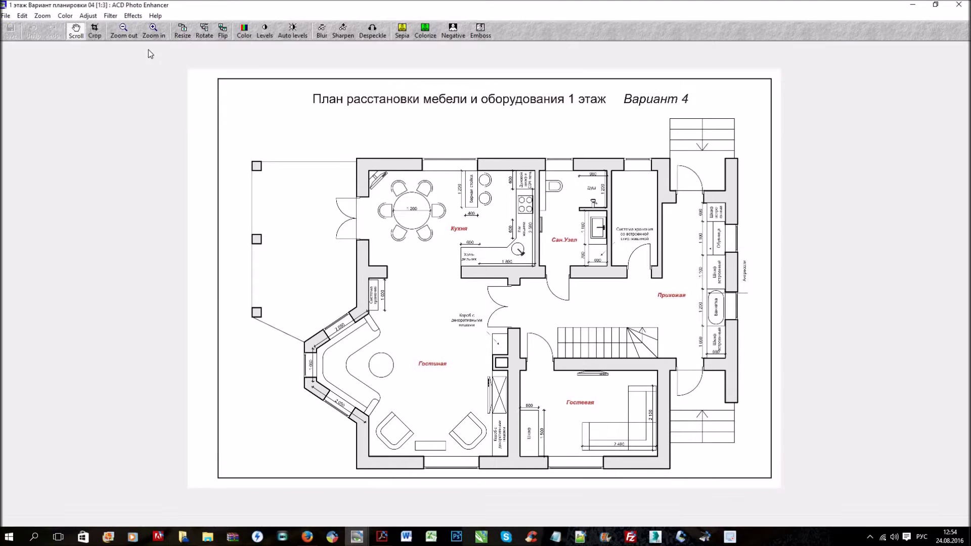
Step: Crop the plan image tightly around the building walls
{"action": "left_click", "coordinate": [95, 31]}
{"action": "left_click_drag", "start_coordinate": [305, 163], "coordinate": [729, 459]}
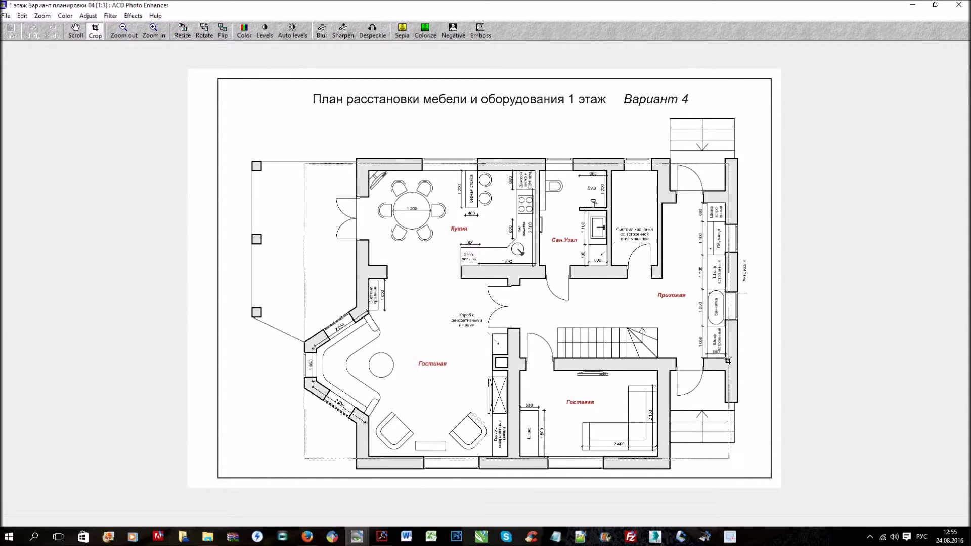
{"action": "left_click_drag", "start_coordinate": [468, 169], "coordinate": [467, 175]}
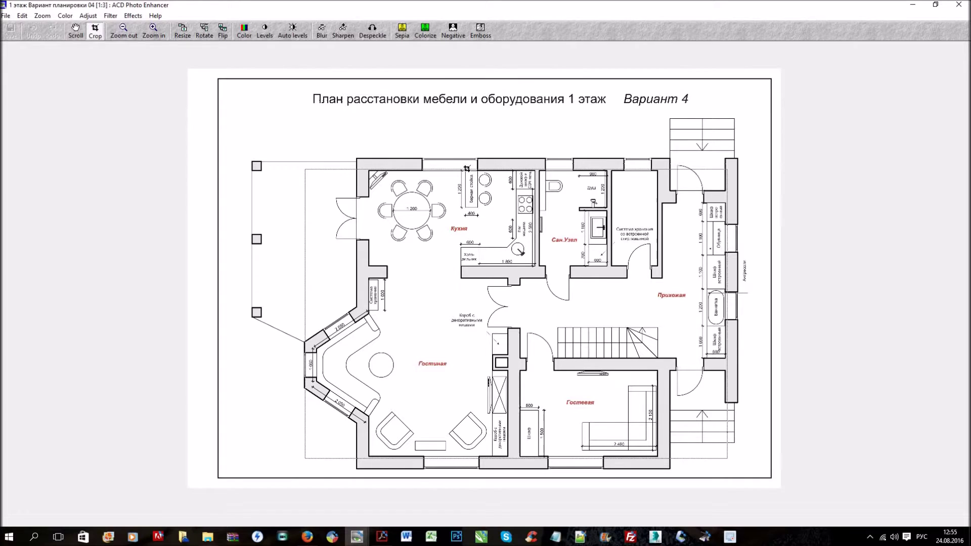
{"action": "left_click_drag", "start_coordinate": [307, 334], "coordinate": [316, 334]}
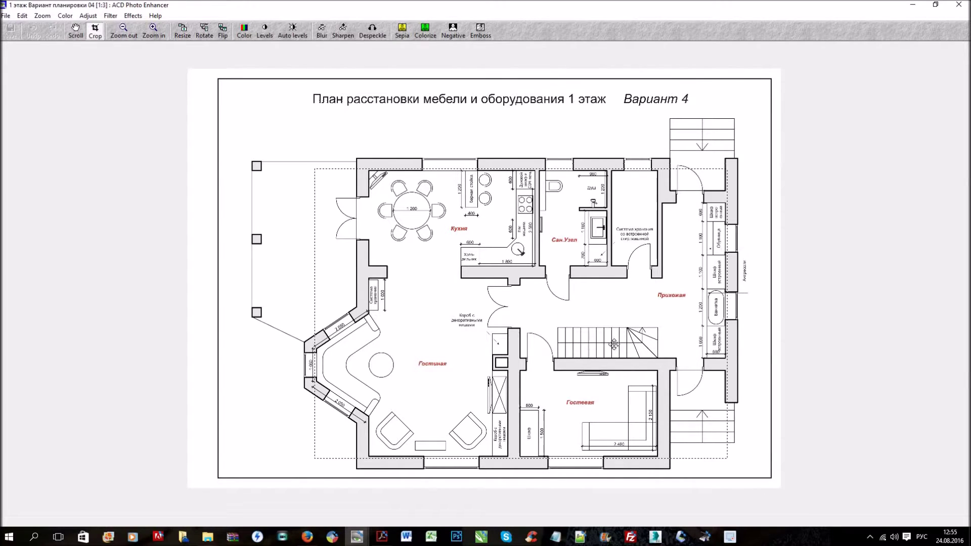
{"action": "key", "text": "Return"}
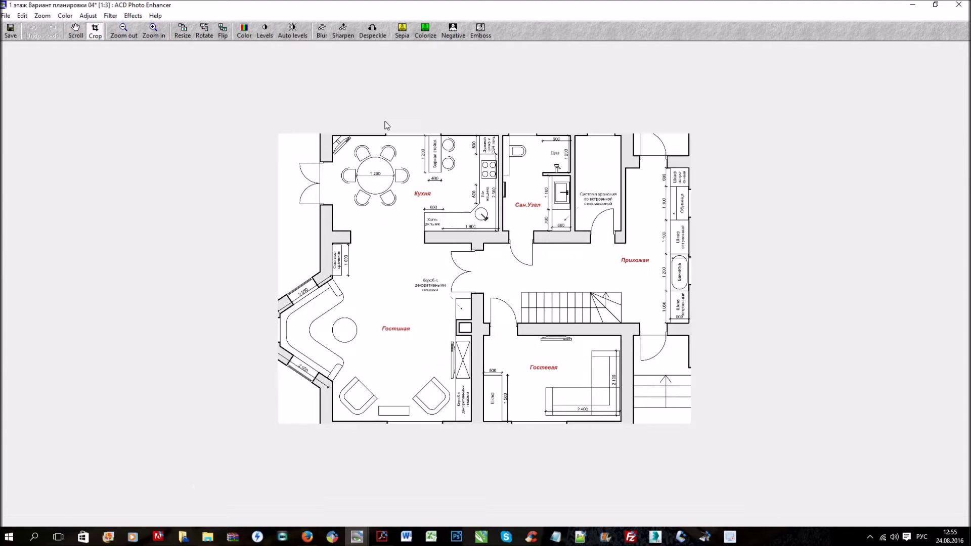
Step: Close the photo editor and viewer, and drag the plan file toward 3ds Max
{"action": "left_click", "coordinate": [959, 6]}
{"action": "key", "text": "n"}
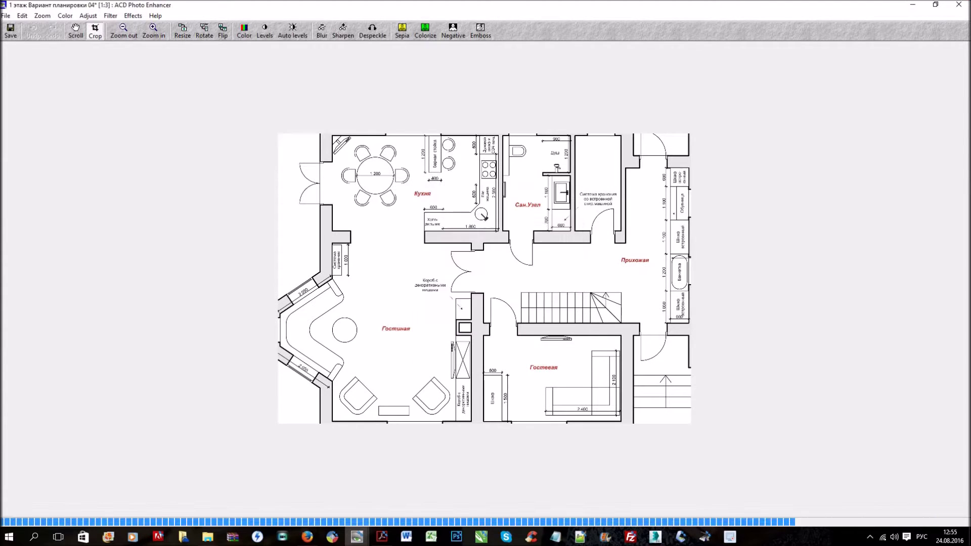
{"action": "left_click", "coordinate": [960, 6]}
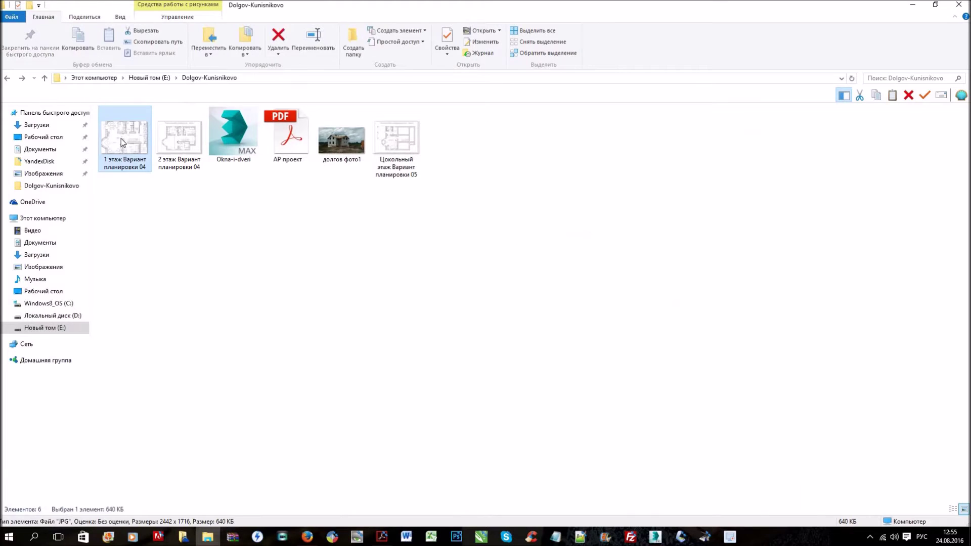
{"action": "left_click_drag", "start_coordinate": [154, 251], "coordinate": [660, 537]}
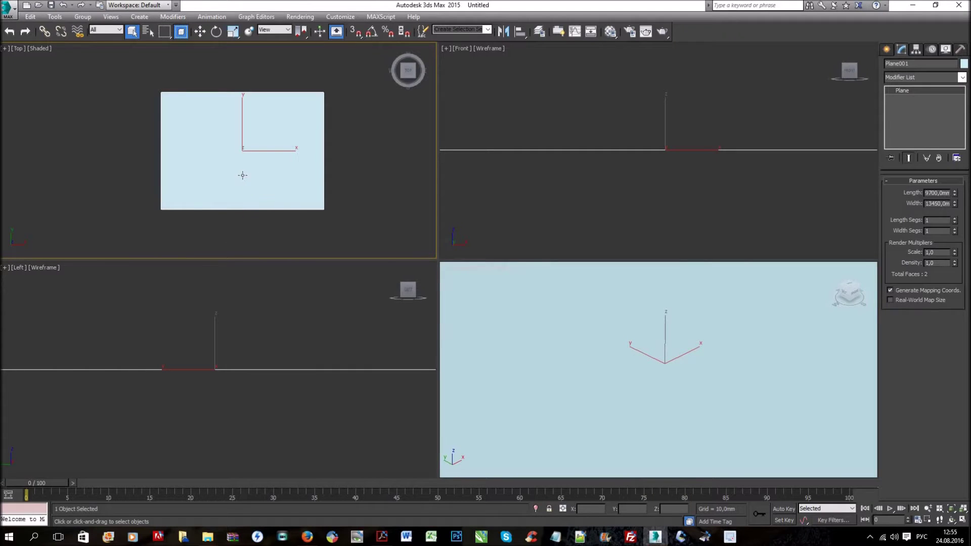
Step: Drop the cropped floor-plan JPG onto Plane001 as its texture
{"action": "left_click_drag", "start_coordinate": [660, 536], "coordinate": [248, 167]}
{"action": "scroll", "coordinate": [249, 166], "scroll_direction": "up", "scroll_amount": 5}
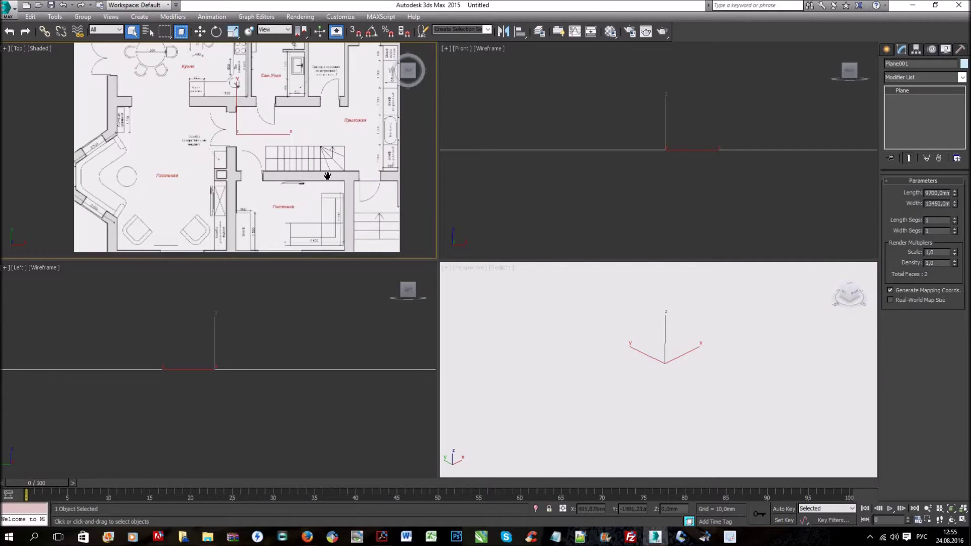
{"action": "scroll", "coordinate": [329, 181], "scroll_direction": "down", "scroll_amount": 2}
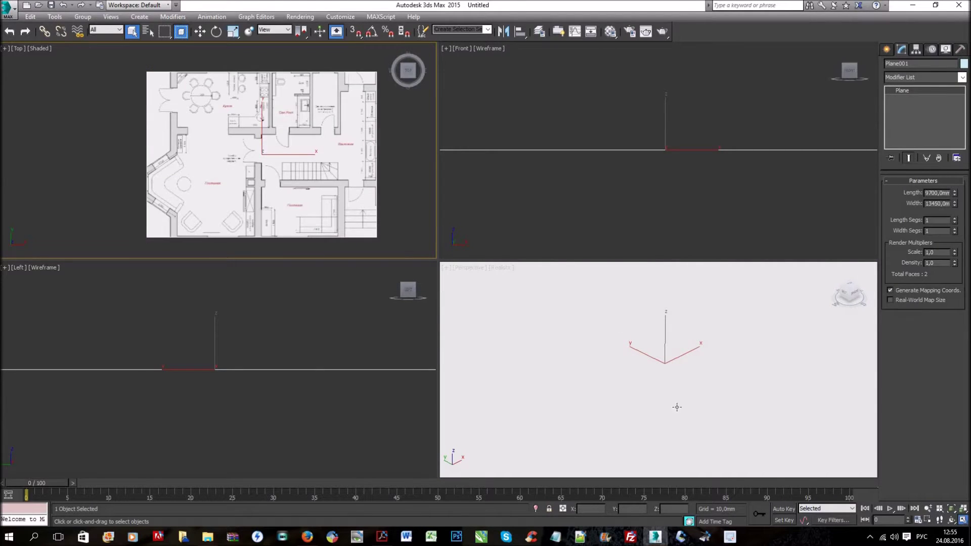
Step: Maximize the Top view, frame the whole floor plan, and choose Plane in Standard Primitives
{"action": "key", "text": "alt+w"}
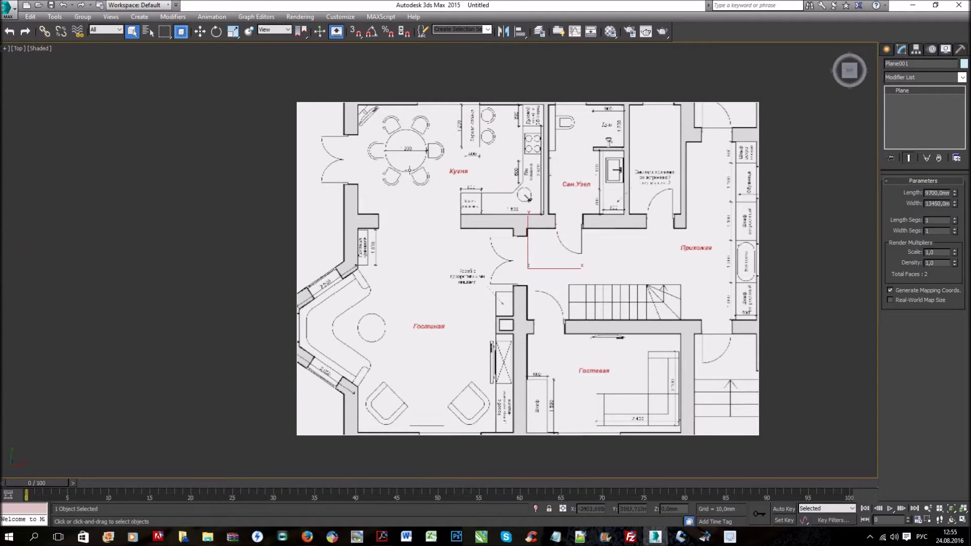
{"action": "scroll", "coordinate": [579, 144], "scroll_direction": "up", "scroll_amount": 6}
{"action": "scroll", "coordinate": [556, 152], "scroll_direction": "up", "scroll_amount": 2}
{"action": "scroll", "coordinate": [581, 202], "scroll_direction": "down", "scroll_amount": 4}
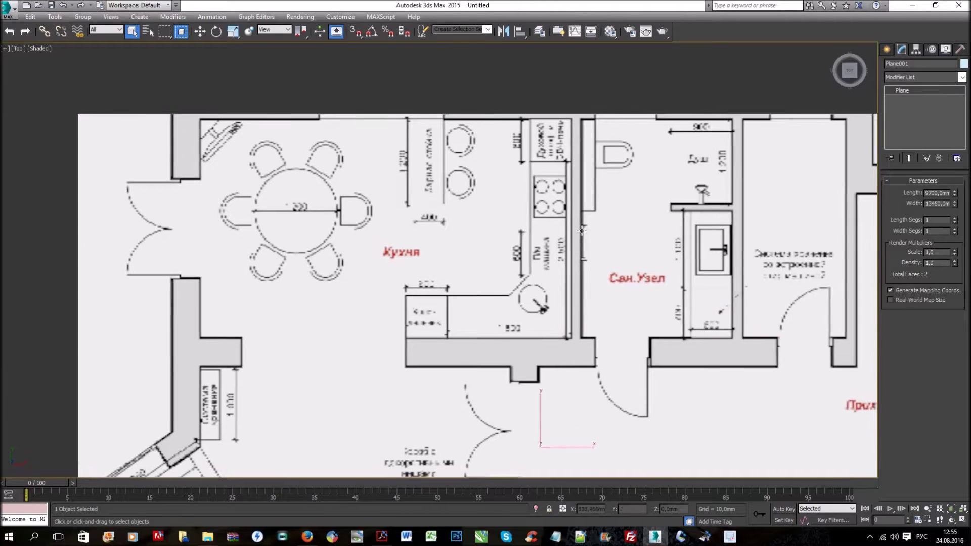
{"action": "middle_click_drag", "start_coordinate": [587, 324], "coordinate": [669, 223]}
{"action": "key", "text": "z"}
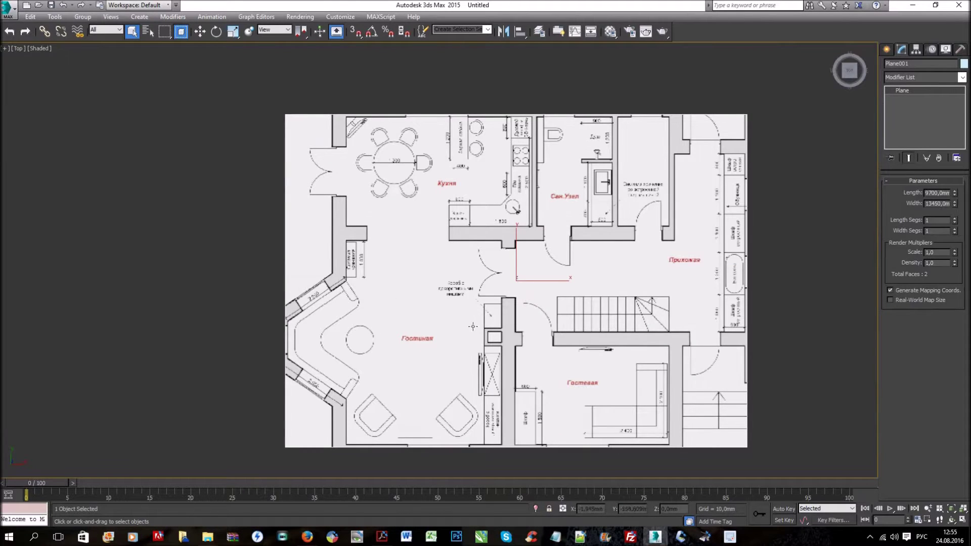
{"action": "middle_click_drag", "start_coordinate": [524, 314], "coordinate": [475, 299]}
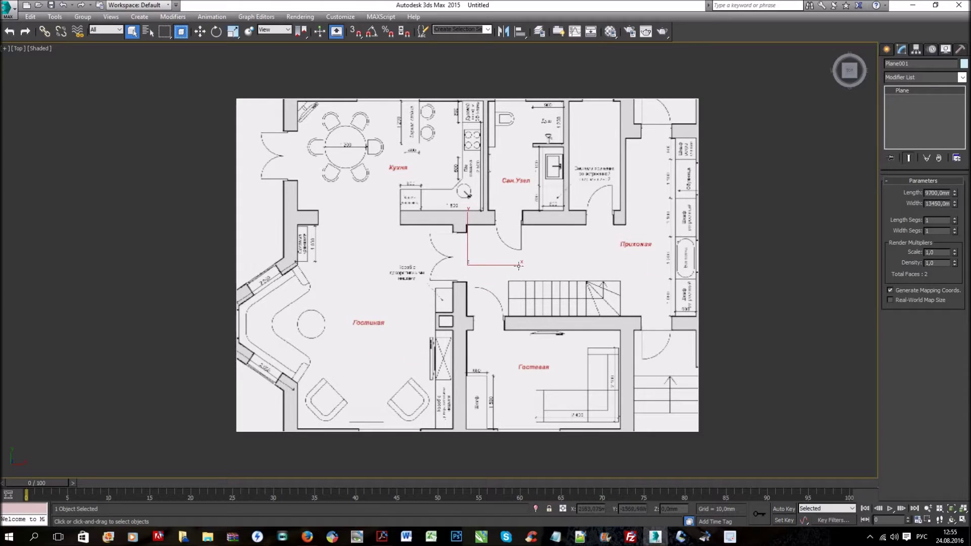
{"action": "middle_click_drag", "start_coordinate": [589, 327], "coordinate": [629, 328]}
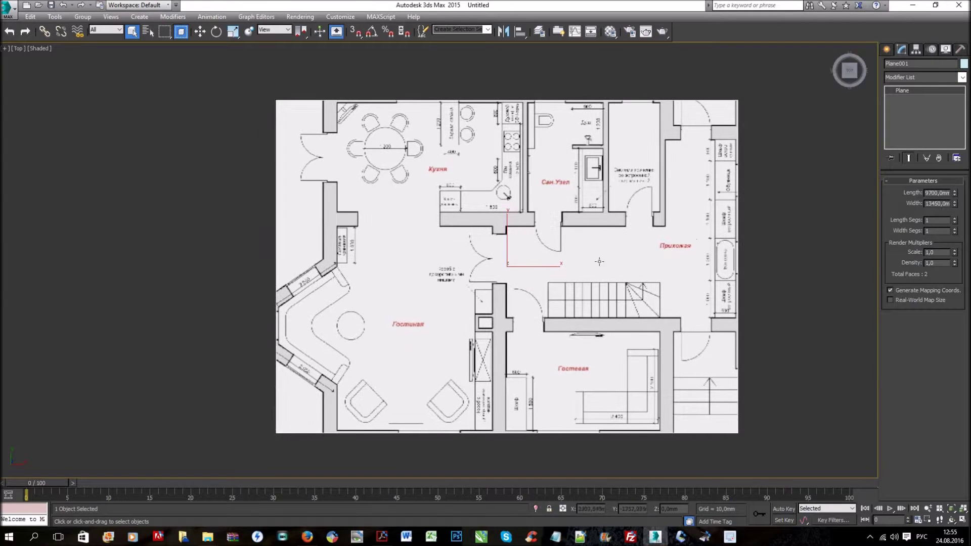
{"action": "middle_click_drag", "start_coordinate": [538, 254], "coordinate": [484, 255]}
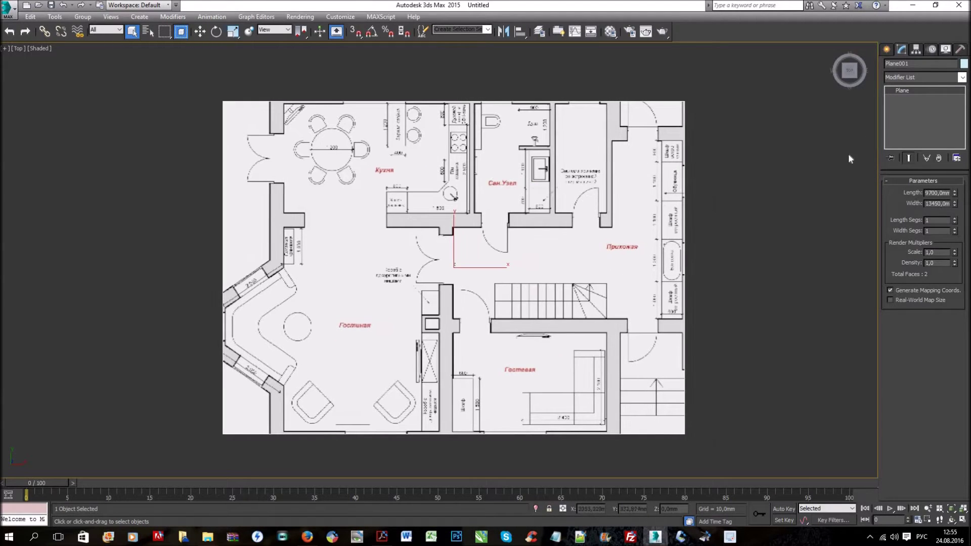
{"action": "left_click", "coordinate": [887, 49]}
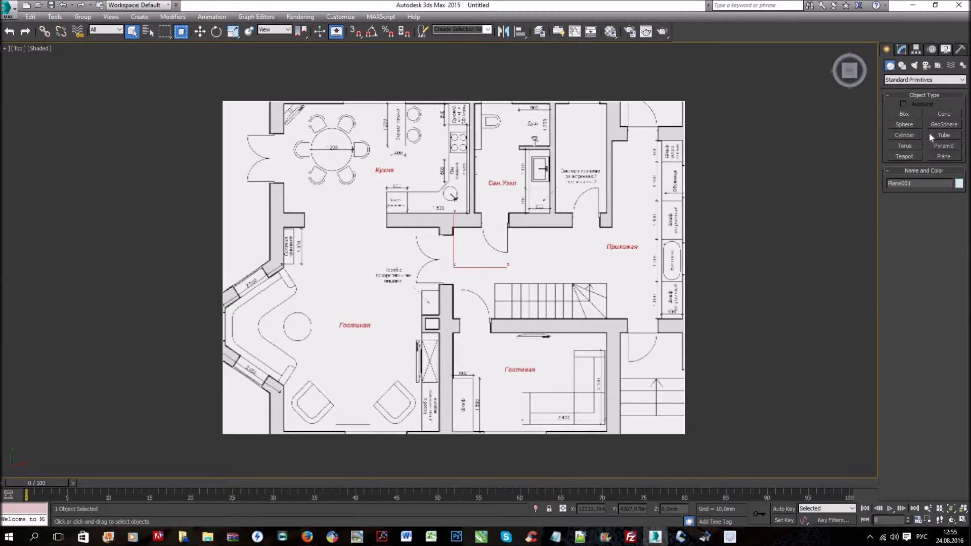
{"action": "left_click", "coordinate": [943, 159]}
Step: Draw a small red plane, about 486 × 473 mm, at the bottom end of the Гостевая wall
{"action": "middle_click_drag", "start_coordinate": [675, 391], "coordinate": [627, 302]}
{"action": "scroll", "coordinate": [624, 359], "scroll_direction": "up", "scroll_amount": 5}
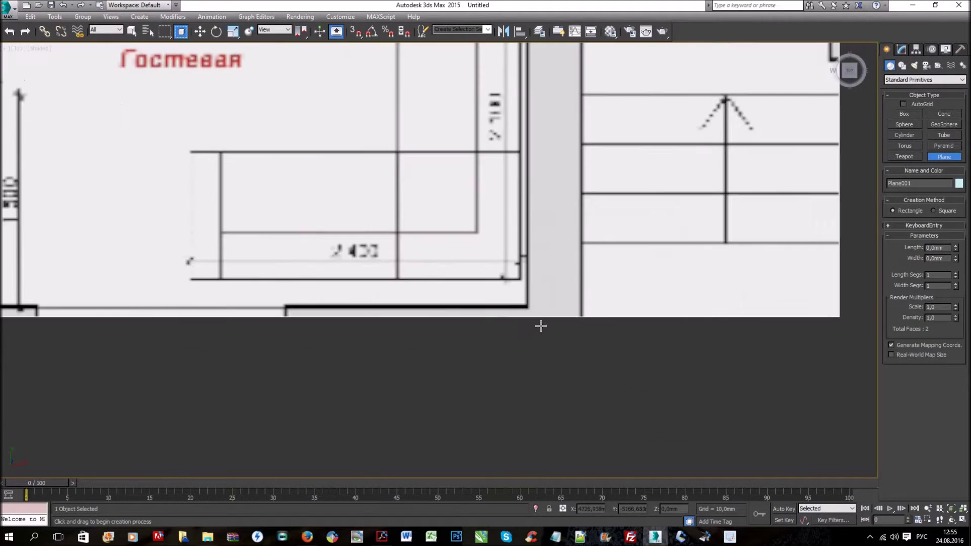
{"action": "scroll", "coordinate": [538, 323], "scroll_direction": "up", "scroll_amount": 2}
{"action": "left_click_drag", "start_coordinate": [527, 319], "coordinate": [618, 413]}
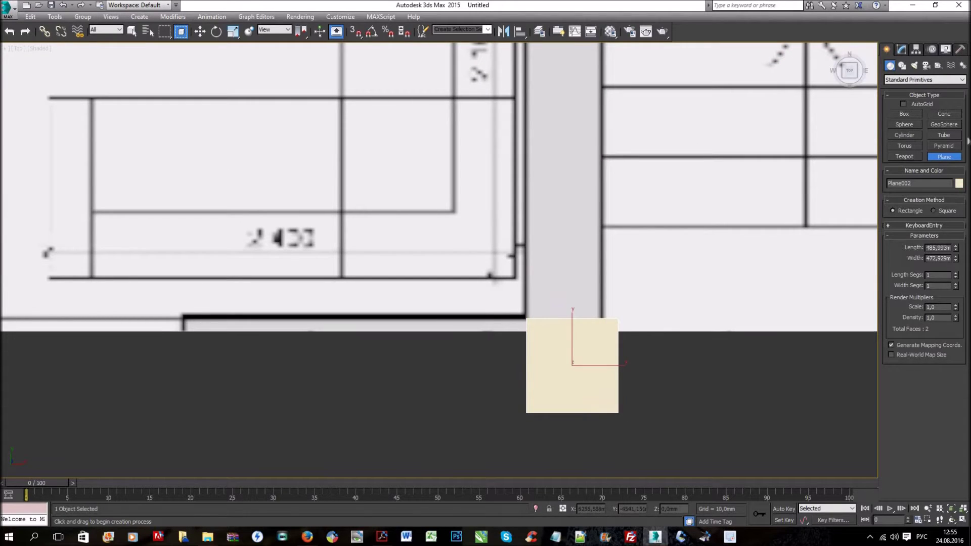
{"action": "left_click", "coordinate": [959, 183]}
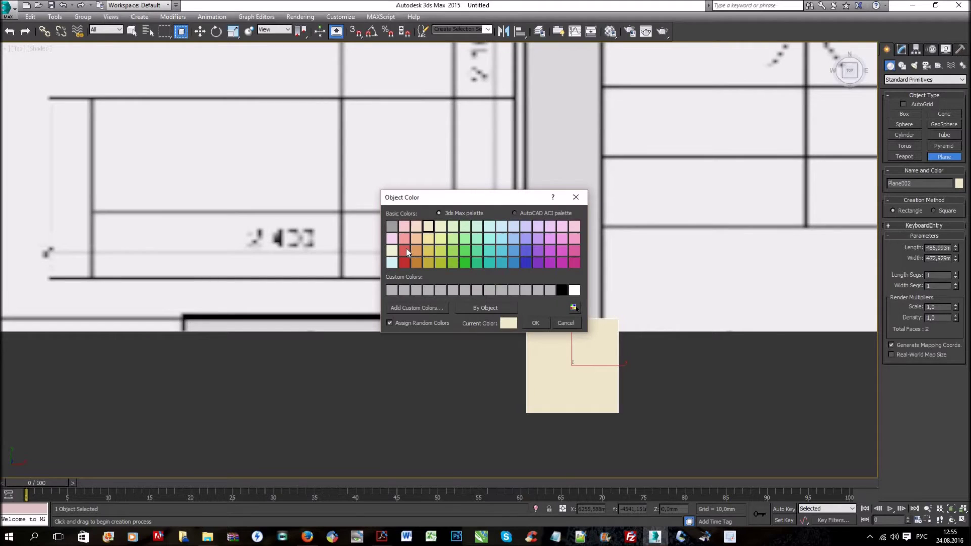
{"action": "left_click", "coordinate": [404, 251]}
{"action": "left_click", "coordinate": [535, 323]}
{"action": "scroll", "coordinate": [663, 390], "scroll_direction": "down", "scroll_amount": 4}
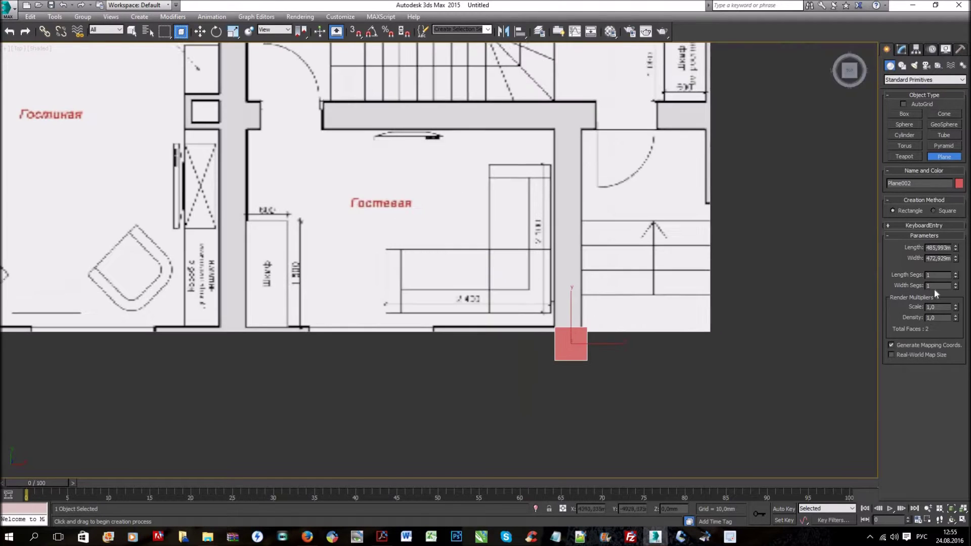
{"action": "middle_click_drag", "start_coordinate": [664, 374], "coordinate": [663, 390]}
{"action": "scroll", "coordinate": [663, 389], "scroll_direction": "down", "scroll_amount": 3}
{"action": "scroll", "coordinate": [590, 383], "scroll_direction": "up", "scroll_amount": 2}
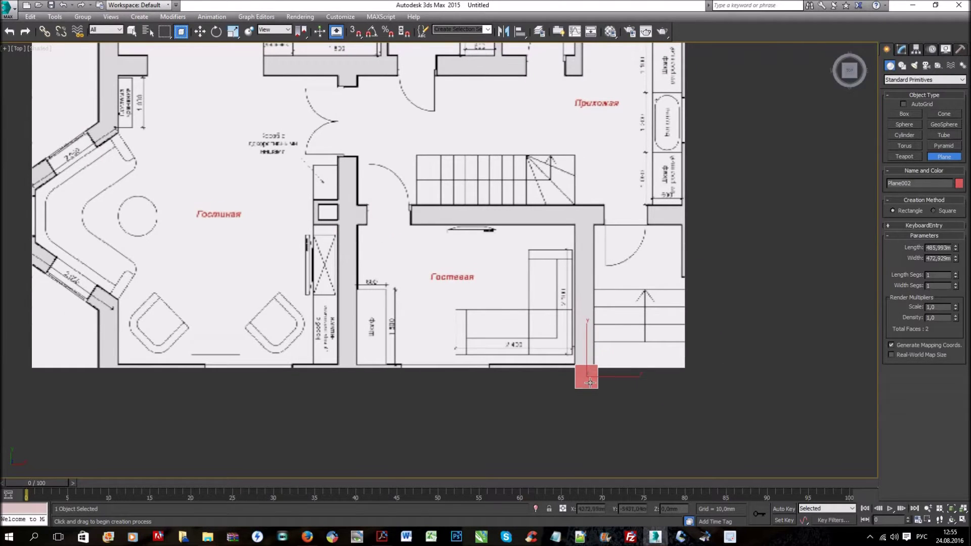
{"action": "right_click", "coordinate": [589, 384]}
Step: Convert Plane002 to Editable Poly, select its left edge, and switch to Move
{"action": "right_click", "coordinate": [586, 381]}
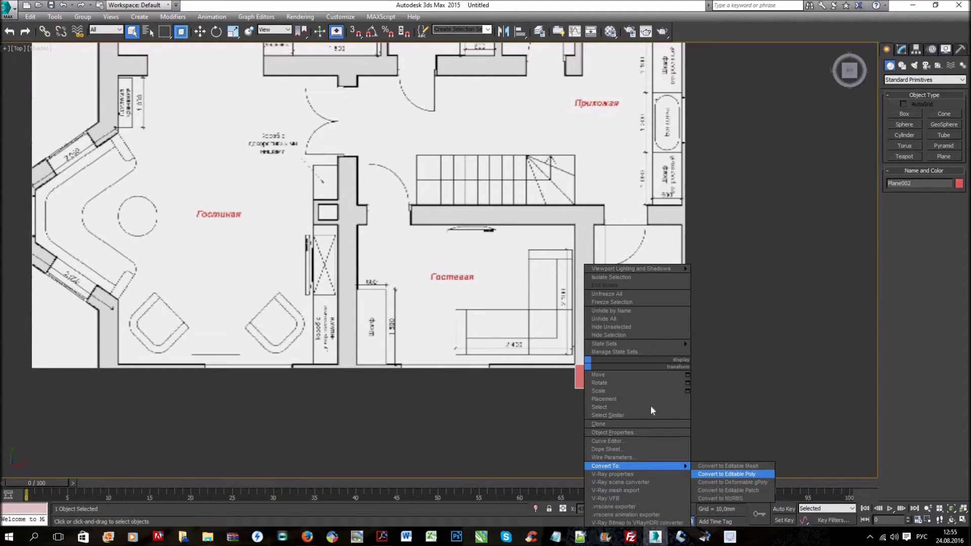
{"action": "left_click", "coordinate": [715, 474]}
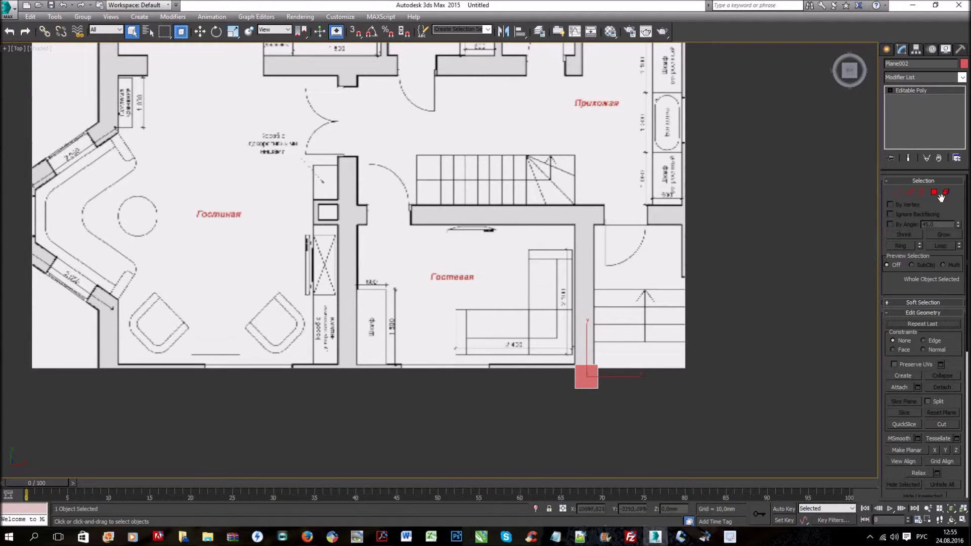
{"action": "left_click", "coordinate": [908, 192]}
{"action": "scroll", "coordinate": [593, 385], "scroll_direction": "up", "scroll_amount": 5}
{"action": "left_click", "coordinate": [496, 340]}
{"action": "scroll", "coordinate": [602, 363], "scroll_direction": "down", "scroll_amount": 3}
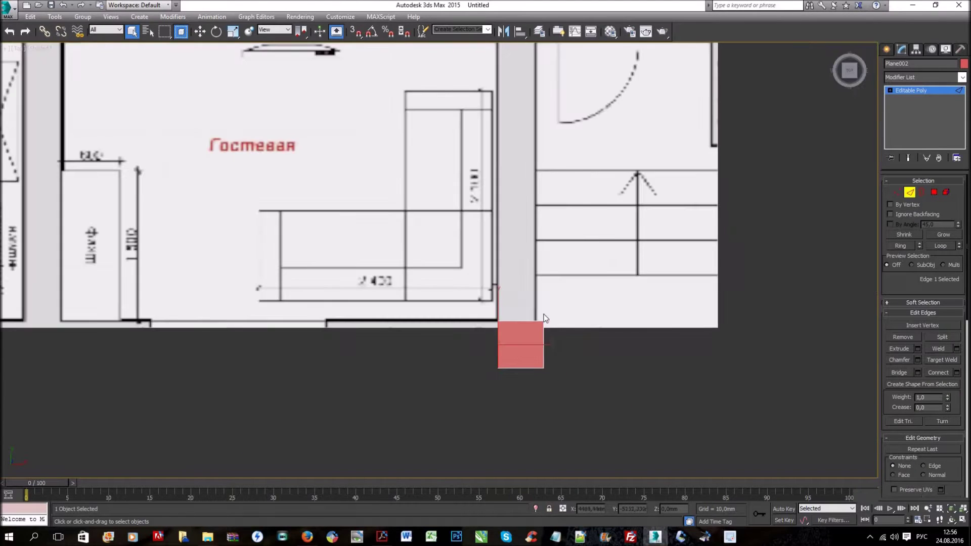
{"action": "scroll", "coordinate": [602, 363], "scroll_direction": "down", "scroll_amount": 2}
{"action": "key", "text": "w"}
{"action": "middle_click_drag", "start_coordinate": [649, 379], "coordinate": [750, 381]}
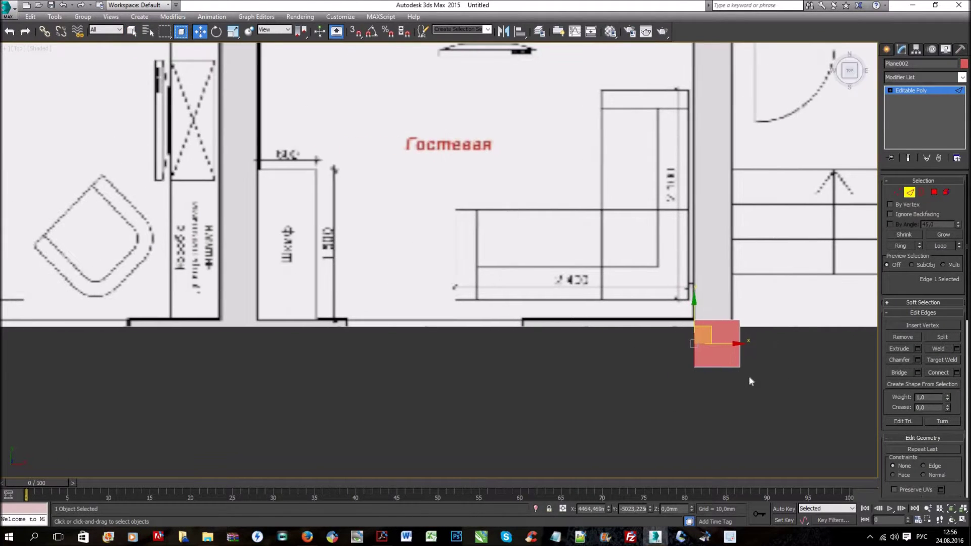
Step: Shift-drag the strip's end edge left to start extending it along the bottom wall
{"action": "scroll", "coordinate": [719, 380], "scroll_direction": "down", "scroll_amount": 2}
{"action": "scroll", "coordinate": [721, 378], "scroll_direction": "down", "scroll_amount": 3}
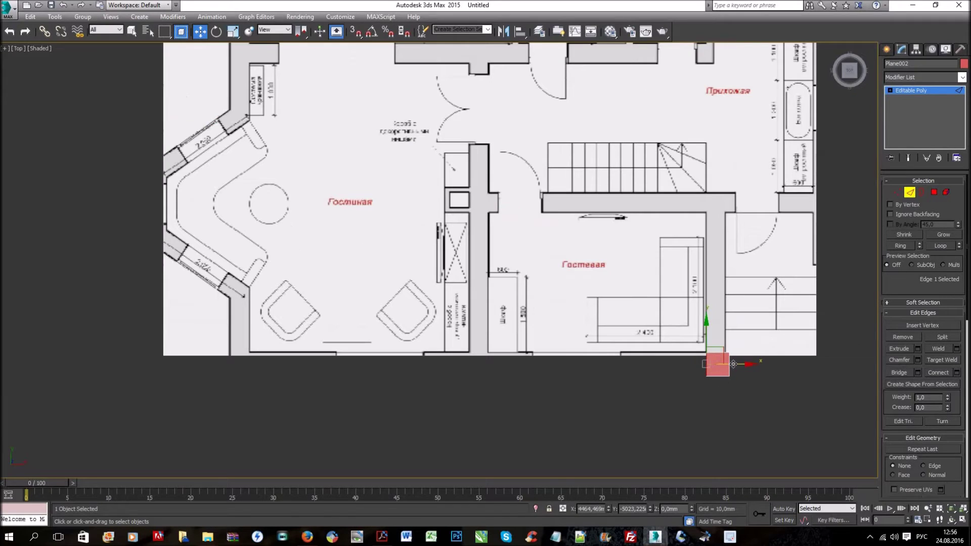
{"action": "left_click_drag", "start_coordinate": [683, 370], "coordinate": [649, 371], "text": "shift"}
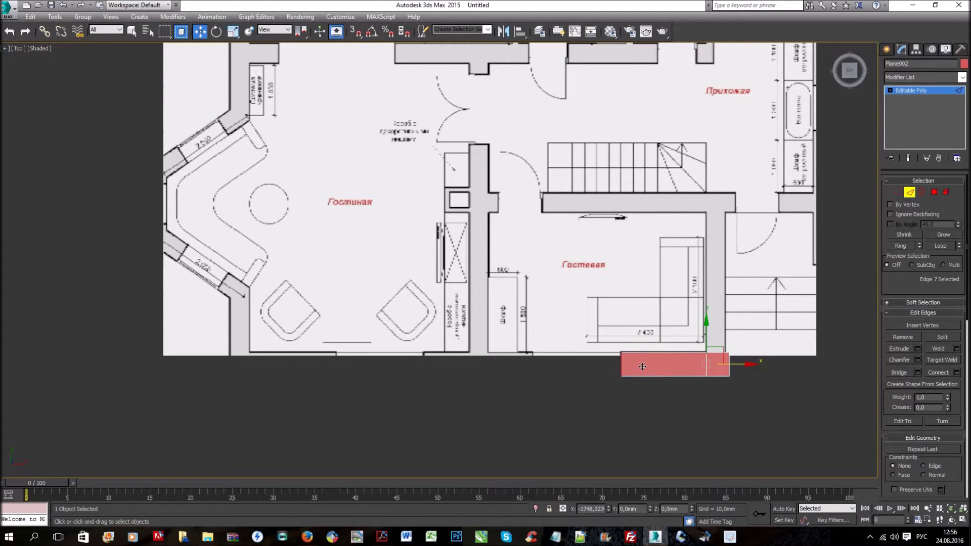
{"action": "scroll", "coordinate": [635, 368], "scroll_direction": "up", "scroll_amount": 5}
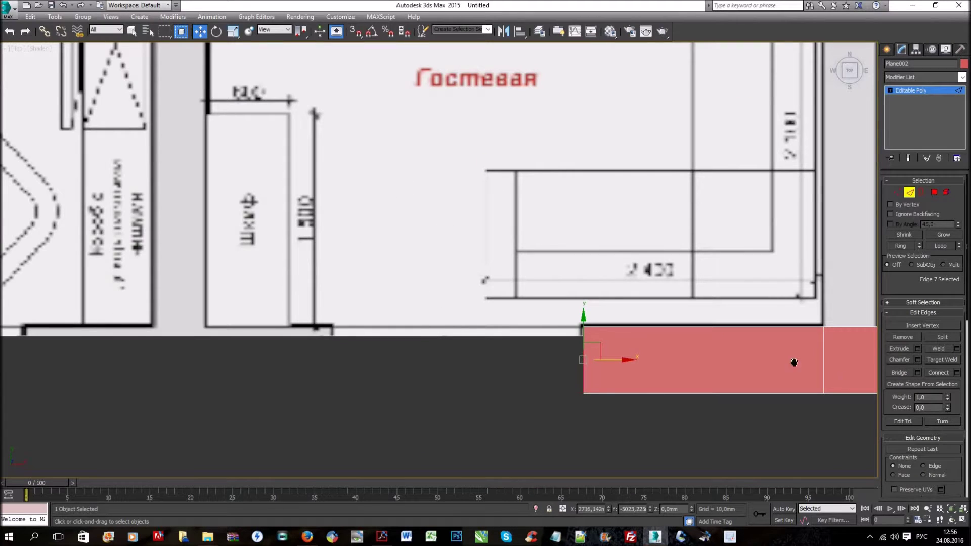
{"action": "middle_click_drag", "start_coordinate": [794, 362], "coordinate": [661, 321]}
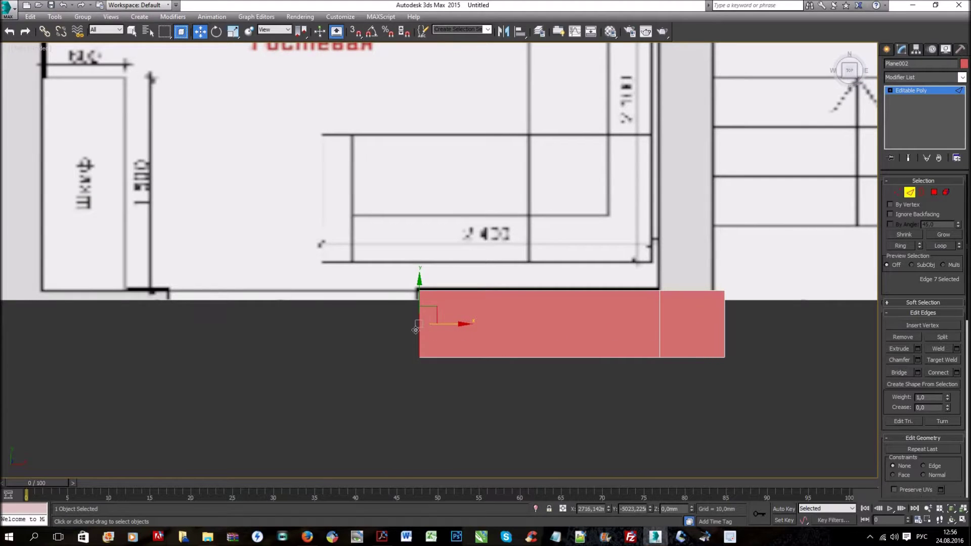
{"action": "scroll", "coordinate": [551, 335], "scroll_direction": "up", "scroll_amount": 2}
{"action": "scroll", "coordinate": [554, 334], "scroll_direction": "up", "scroll_amount": 3}
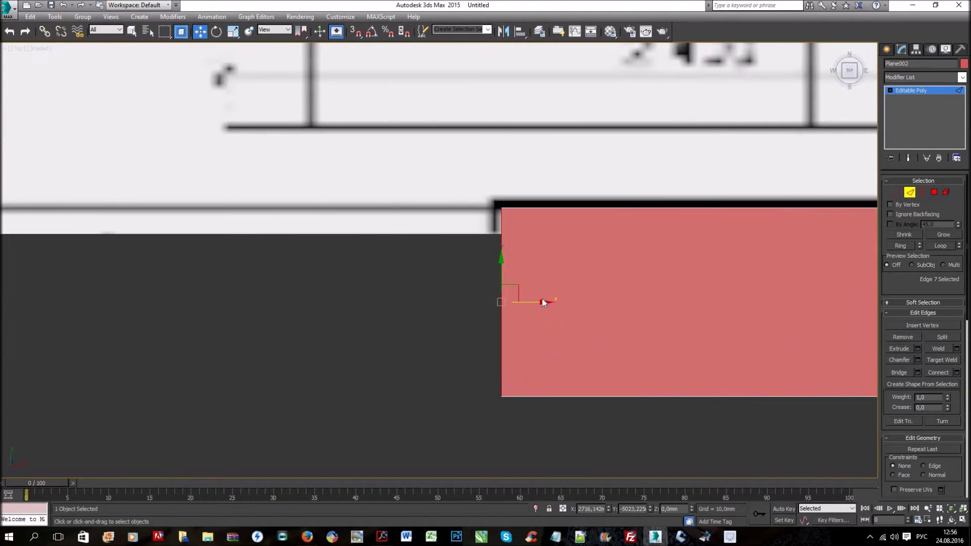
{"action": "scroll", "coordinate": [563, 298], "scroll_direction": "down", "scroll_amount": 4}
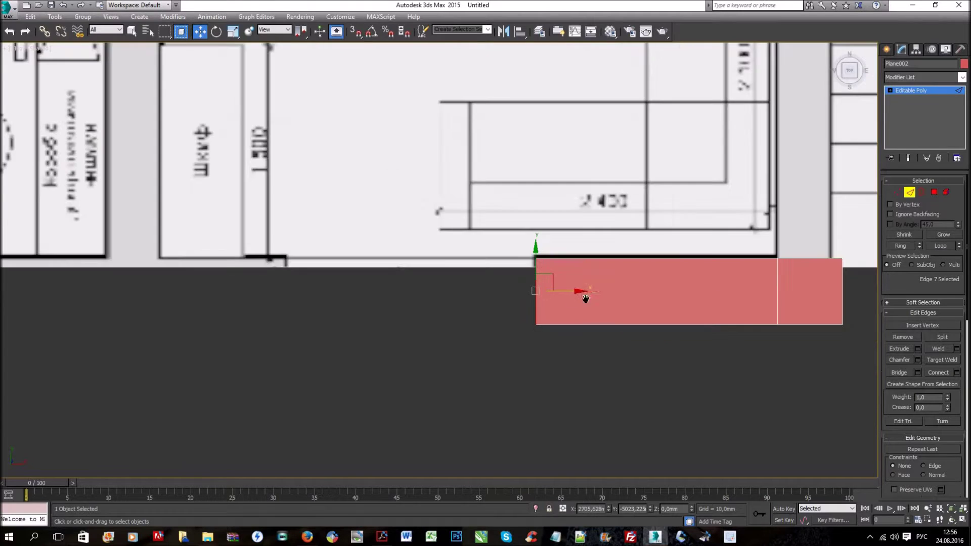
{"action": "mouse_move", "coordinate": [552, 315]}
{"action": "middle_mouse_down"}
{"action": "mouse_move", "coordinate": [562, 338]}
{"action": "mouse_move", "coordinate": [586, 351]}
{"action": "middle_mouse_up"}
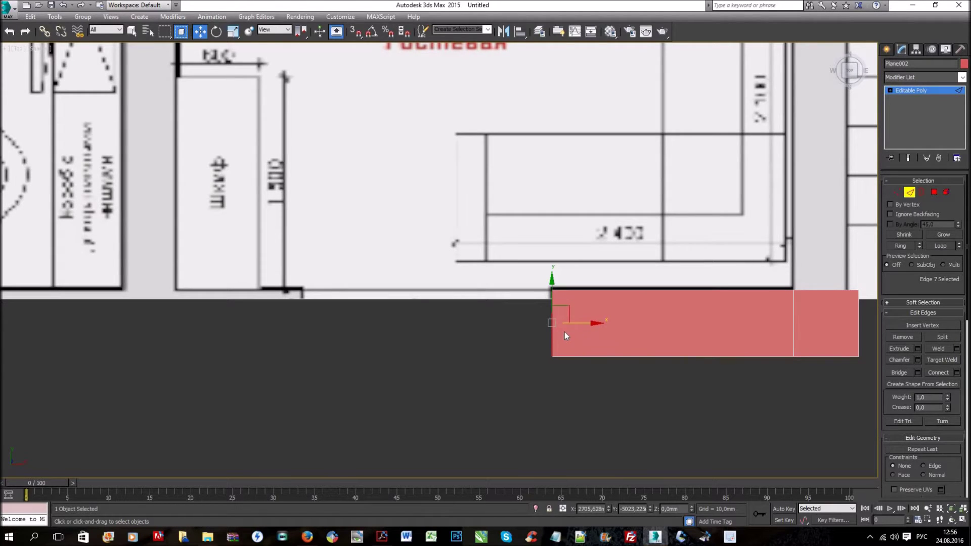
{"action": "left_click_drag", "start_coordinate": [584, 324], "coordinate": [338, 326]}
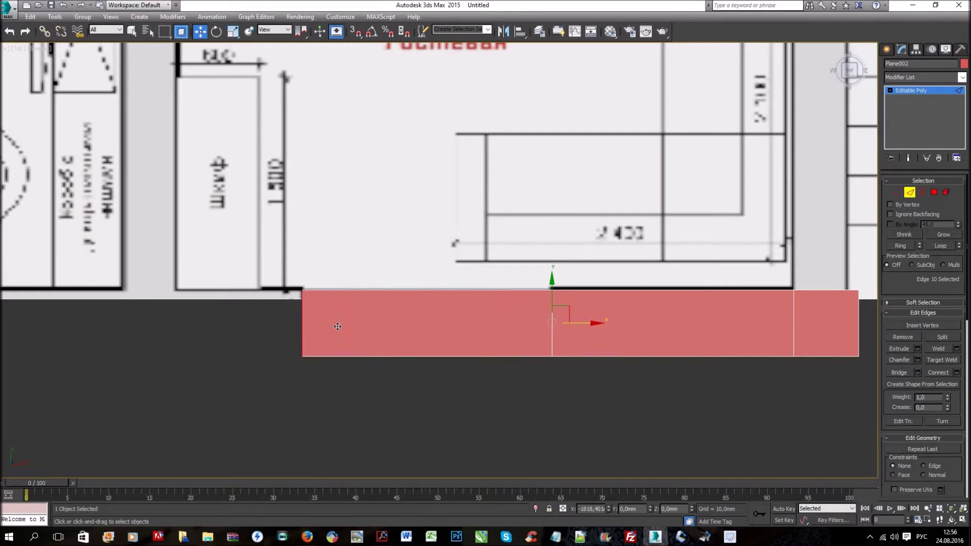
{"action": "scroll", "coordinate": [351, 340], "scroll_direction": "down", "scroll_amount": 4}
{"action": "middle_click_drag", "start_coordinate": [344, 319], "coordinate": [527, 343]}
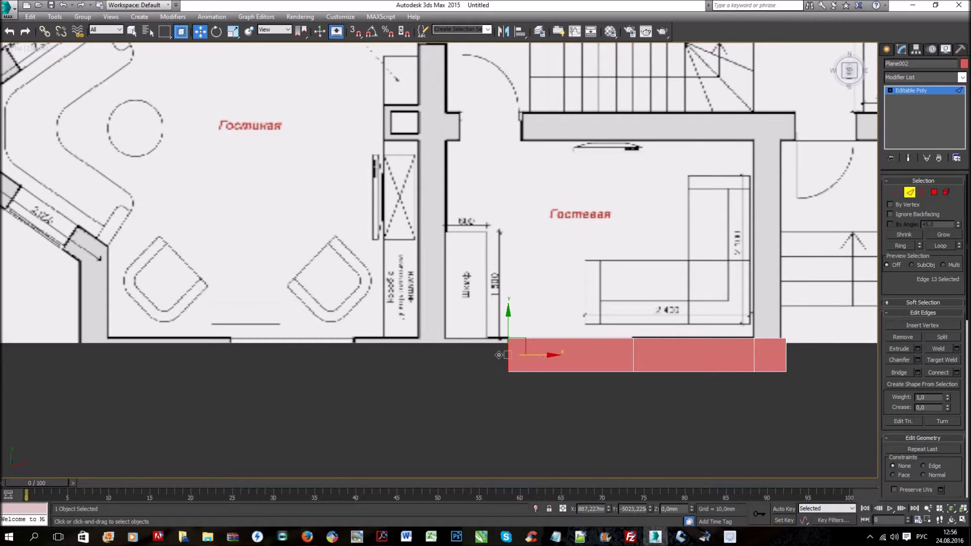
Step: Keep extending the strip left, edge by edge, past Гостевая toward the Гостиная room
{"action": "left_click_drag", "start_coordinate": [509, 355], "coordinate": [445, 355], "text": "shift"}
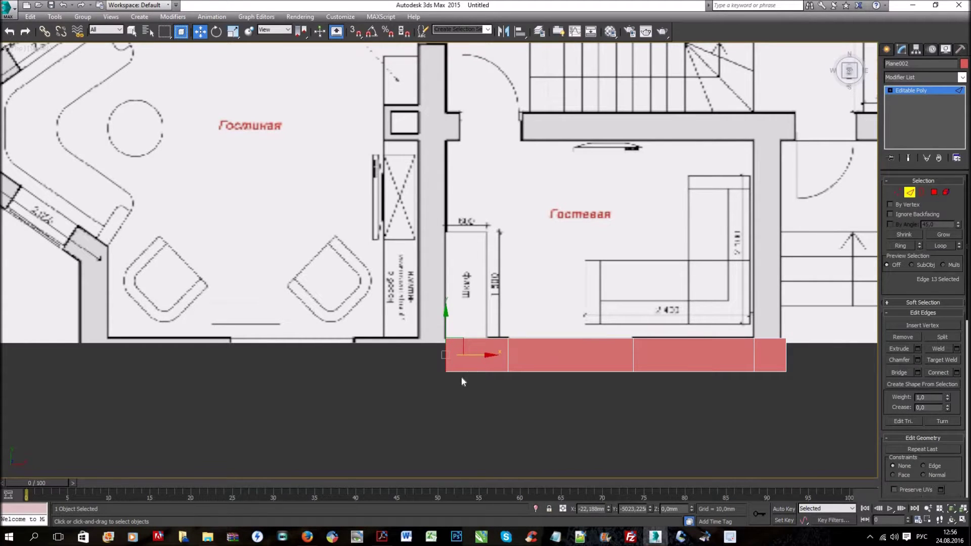
{"action": "middle_click_drag", "start_coordinate": [477, 369], "coordinate": [542, 399]}
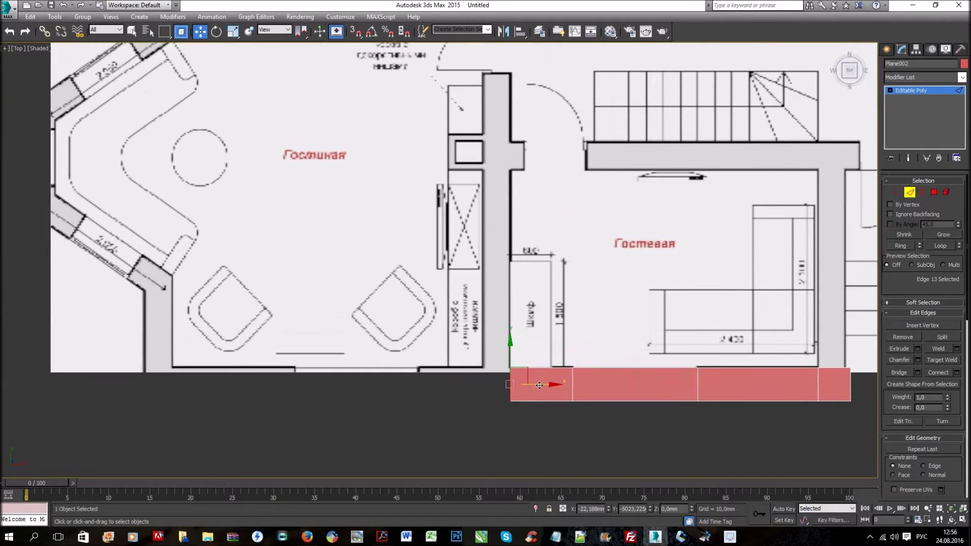
{"action": "left_click_drag", "start_coordinate": [523, 386], "coordinate": [512, 385], "text": "shift"}
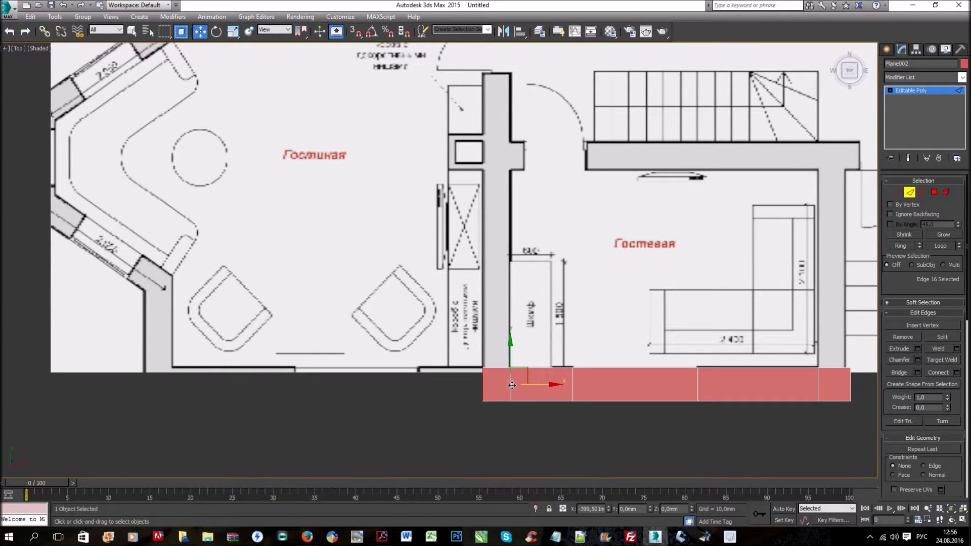
{"action": "scroll", "coordinate": [477, 398], "scroll_direction": "up", "scroll_amount": 5}
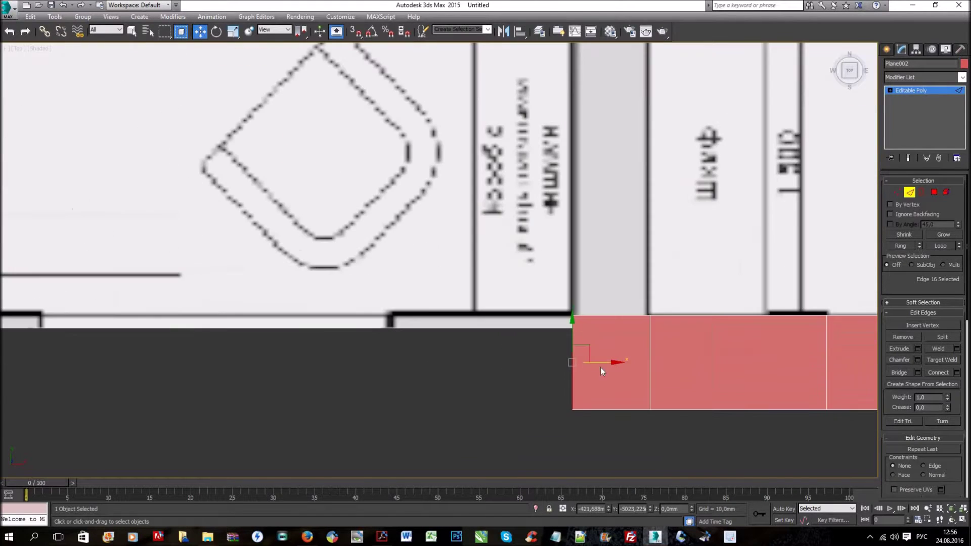
{"action": "left_click_drag", "start_coordinate": [442, 364], "coordinate": [394, 366], "text": "shift"}
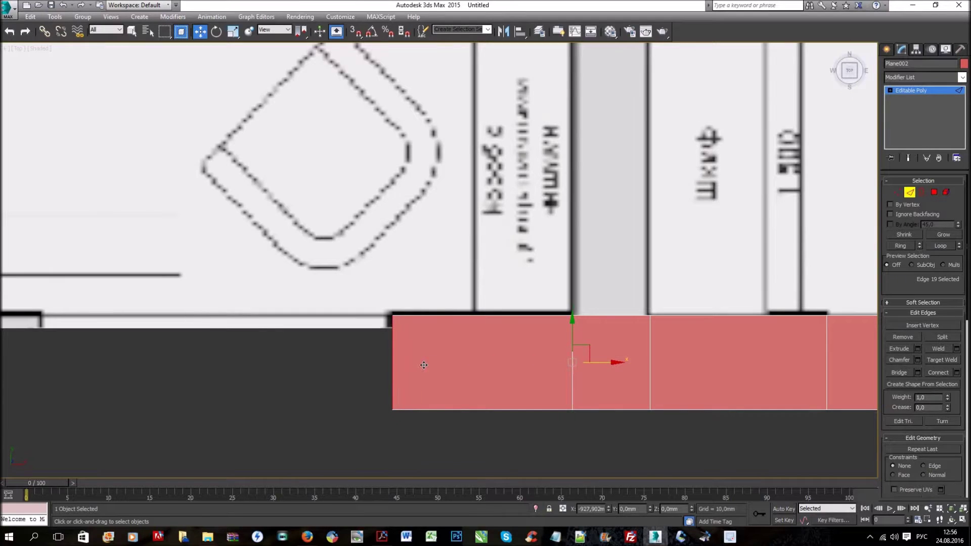
{"action": "scroll", "coordinate": [419, 389], "scroll_direction": "down", "scroll_amount": 5}
{"action": "scroll", "coordinate": [422, 398], "scroll_direction": "down", "scroll_amount": 4}
{"action": "scroll", "coordinate": [328, 399], "scroll_direction": "up", "scroll_amount": 4}
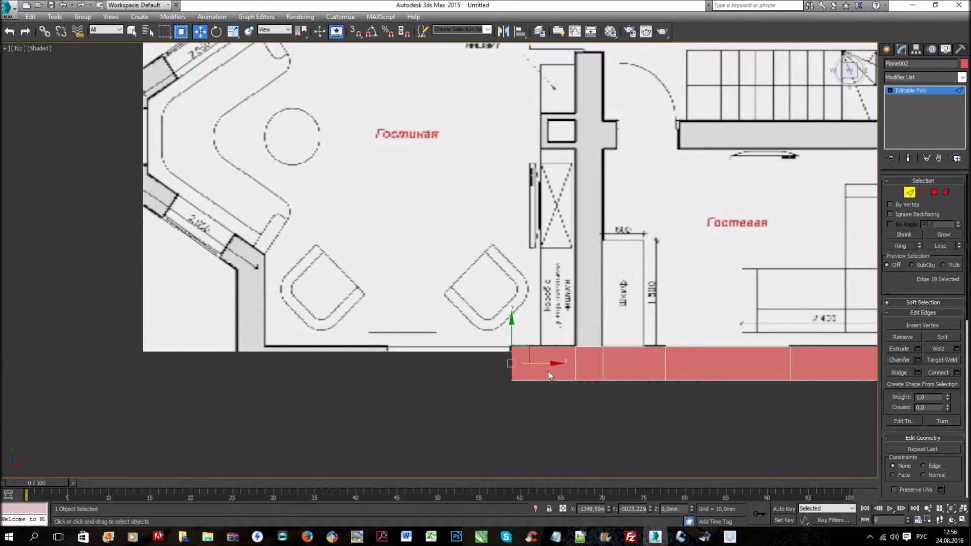
{"action": "left_click_drag", "start_coordinate": [439, 363], "coordinate": [430, 362], "text": "shift"}
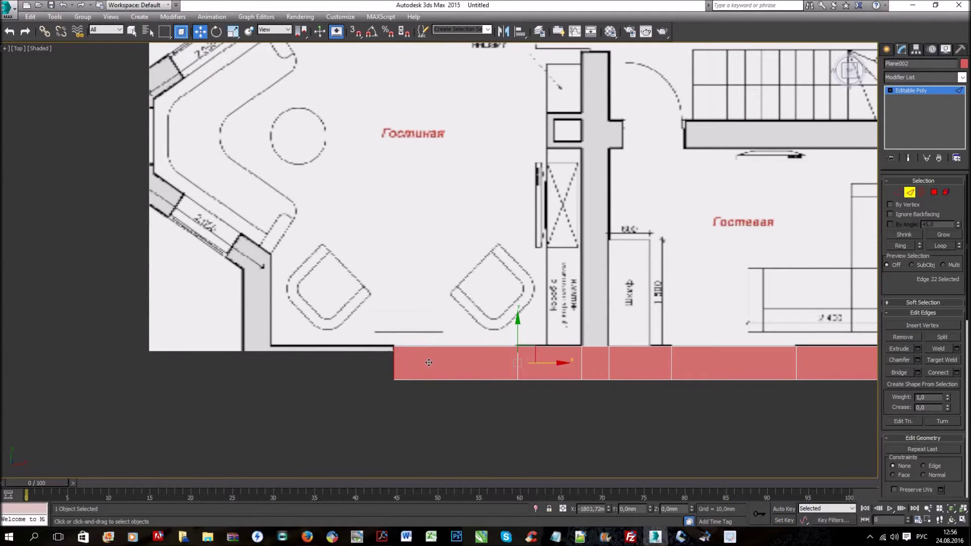
Step: Extend the strip left under the Гостиная room to its corner
{"action": "scroll", "coordinate": [374, 379], "scroll_direction": "up", "scroll_amount": 4}
{"action": "middle_click_drag", "start_coordinate": [447, 347], "coordinate": [582, 363]}
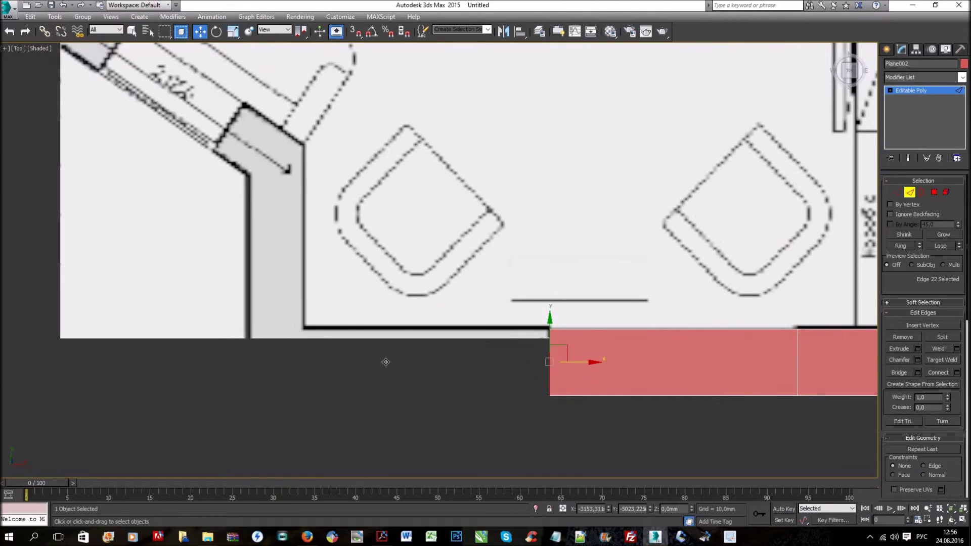
{"action": "left_click_drag", "start_coordinate": [386, 362], "coordinate": [338, 363], "text": "shift"}
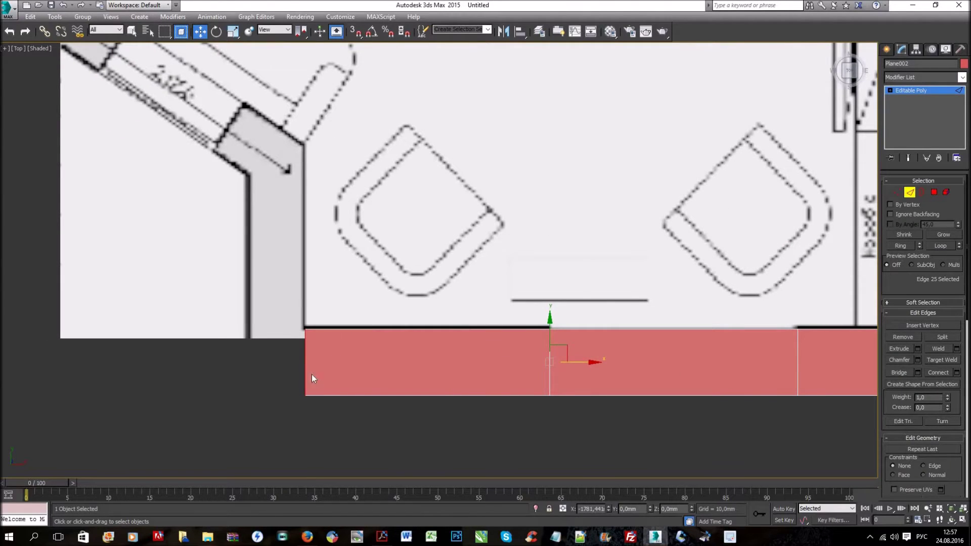
{"action": "left_click_drag", "start_coordinate": [273, 365], "coordinate": [216, 365], "text": "shift"}
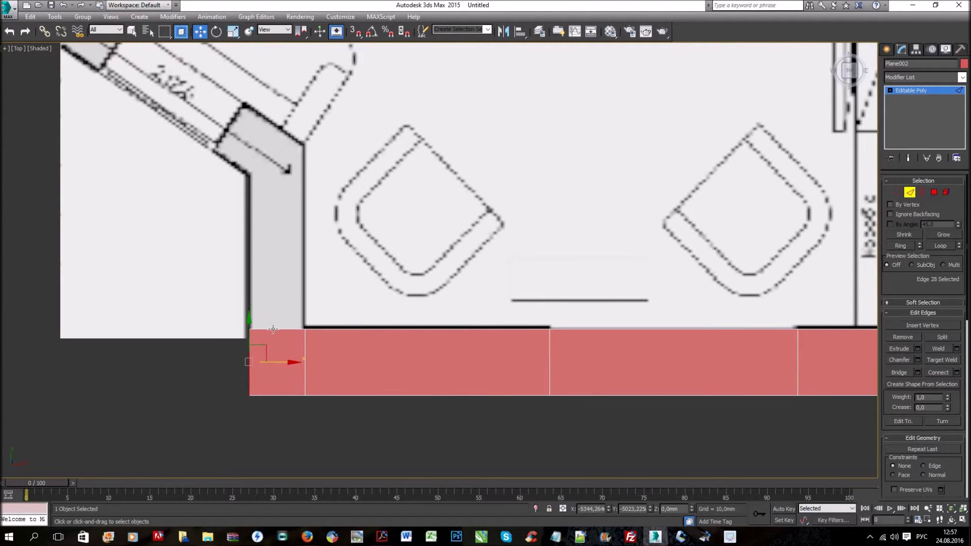
Step: From the corner piece's top edge, grow the strip up the short left wall
{"action": "left_click", "coordinate": [277, 329]}
{"action": "middle_click_drag", "start_coordinate": [336, 394], "coordinate": [327, 465]}
{"action": "left_click_drag", "start_coordinate": [268, 349], "coordinate": [265, 216], "text": "shift"}
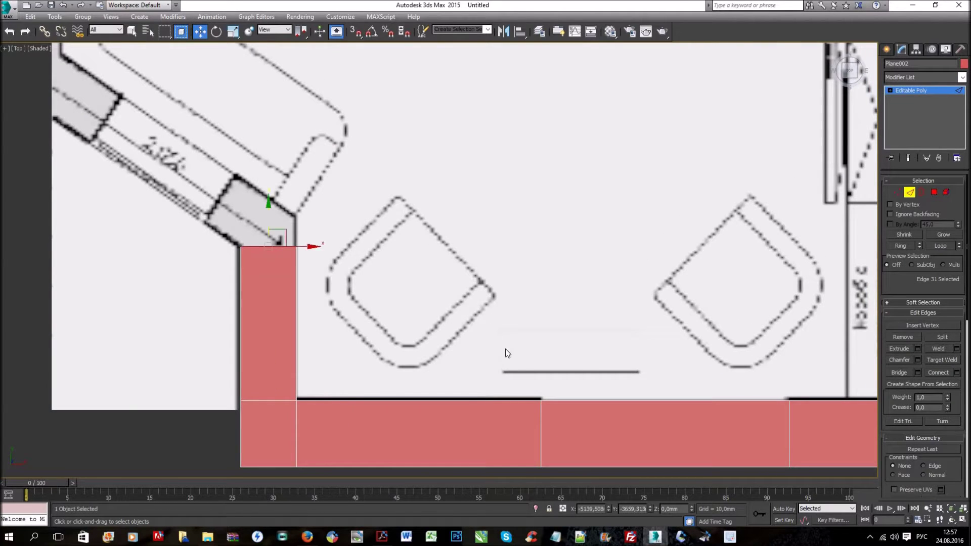
{"action": "scroll", "coordinate": [499, 342], "scroll_direction": "down", "scroll_amount": 3}
{"action": "middle_click_drag", "start_coordinate": [429, 352], "coordinate": [179, 321]}
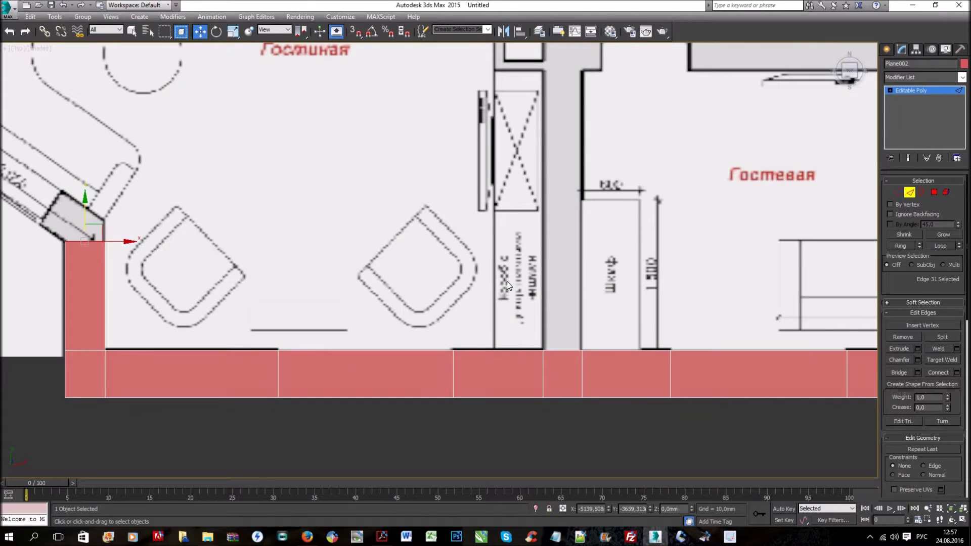
{"action": "scroll", "coordinate": [466, 317], "scroll_direction": "down", "scroll_amount": 2}
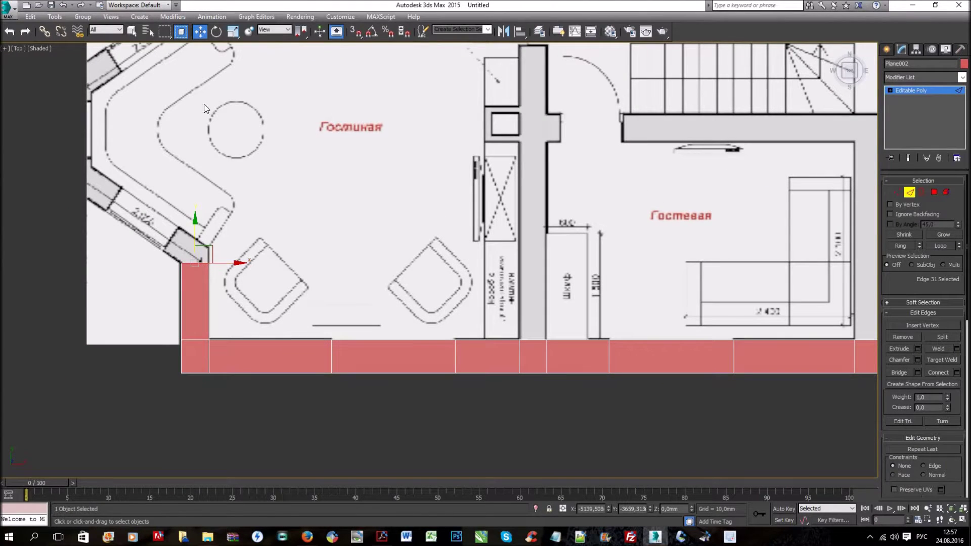
{"action": "mouse_move", "coordinate": [257, 278]}
{"action": "middle_mouse_down"}
{"action": "mouse_move", "coordinate": [392, 254]}
{"action": "mouse_move", "coordinate": [517, 378]}
{"action": "middle_mouse_up"}
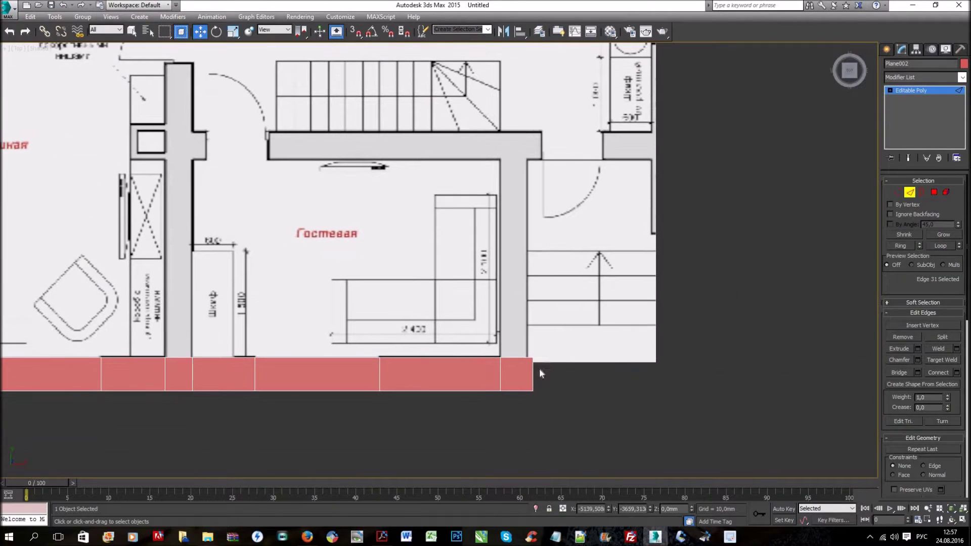
{"action": "scroll", "coordinate": [518, 378], "scroll_direction": "up", "scroll_amount": 5}
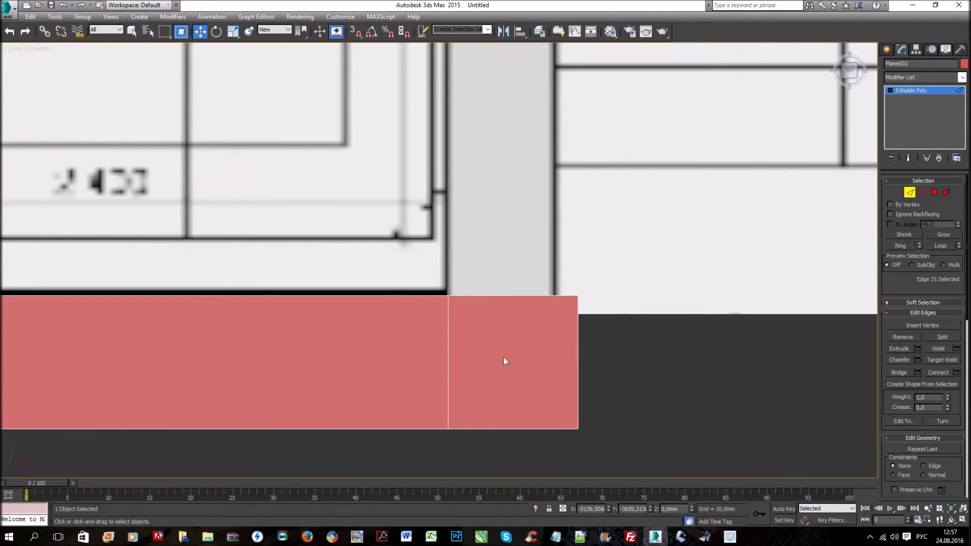
{"action": "scroll", "coordinate": [504, 361], "scroll_direction": "down", "scroll_amount": 5}
Step: Extrude a red strip up the wall beside Гостевая to the wall under the stairs
{"action": "left_click", "coordinate": [493, 402]}
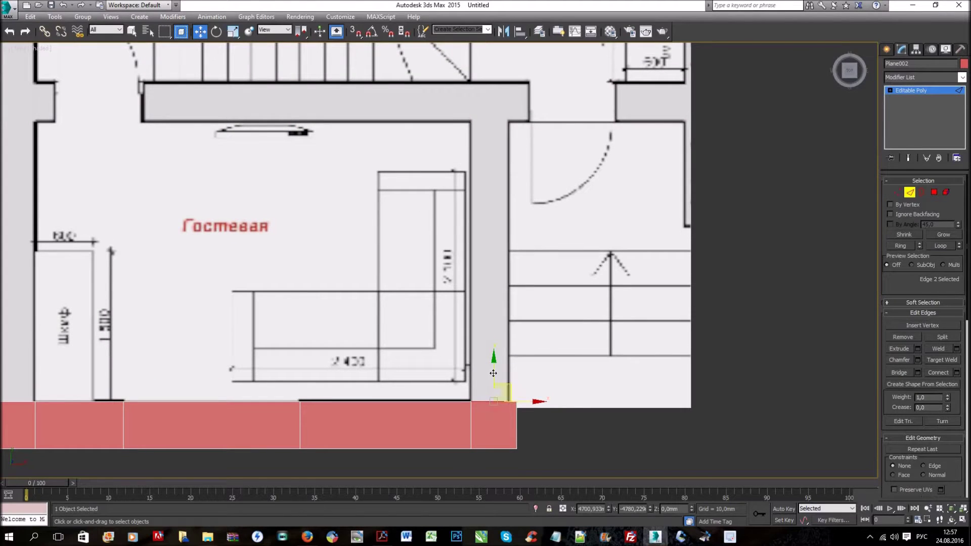
{"action": "left_click_drag", "start_coordinate": [503, 236], "coordinate": [511, 93], "text": "shift"}
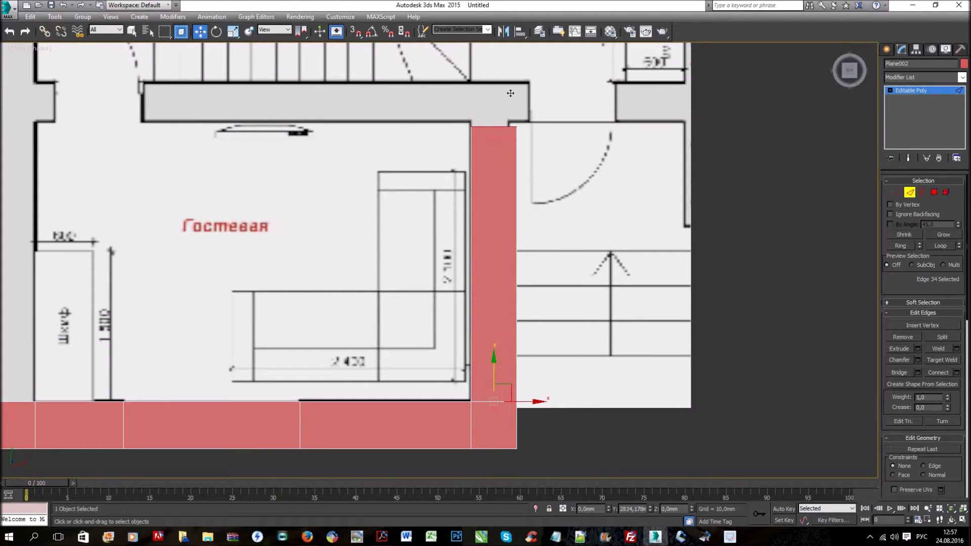
{"action": "middle_click_drag", "start_coordinate": [557, 147], "coordinate": [546, 289]}
{"action": "scroll", "coordinate": [506, 263], "scroll_direction": "up", "scroll_amount": 3}
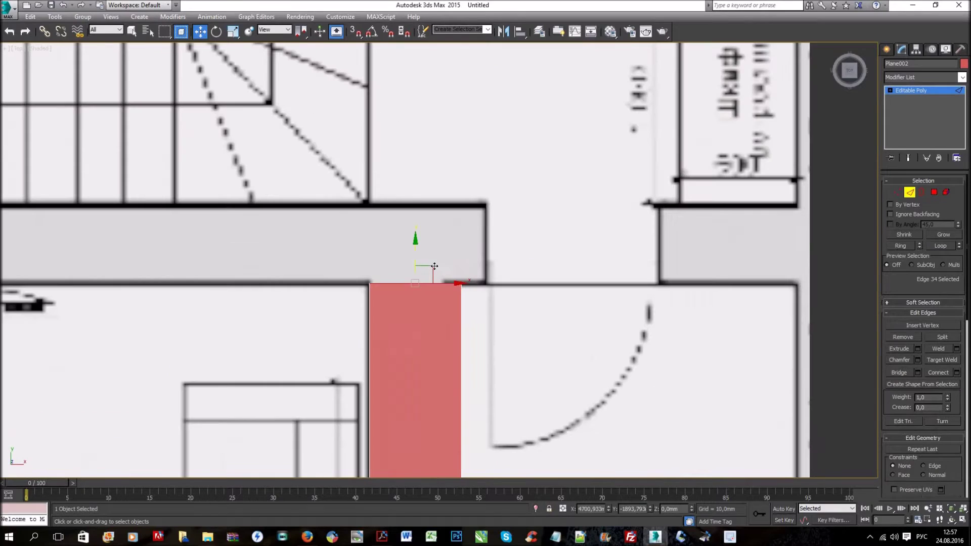
{"action": "left_click_drag", "start_coordinate": [416, 242], "coordinate": [418, 166], "text": "shift"}
Step: Extend the strip right along the wall under the stairs and across the outer wall
{"action": "left_click", "coordinate": [461, 245]}
{"action": "left_click_drag", "start_coordinate": [511, 242], "coordinate": [536, 244], "text": "shift"}
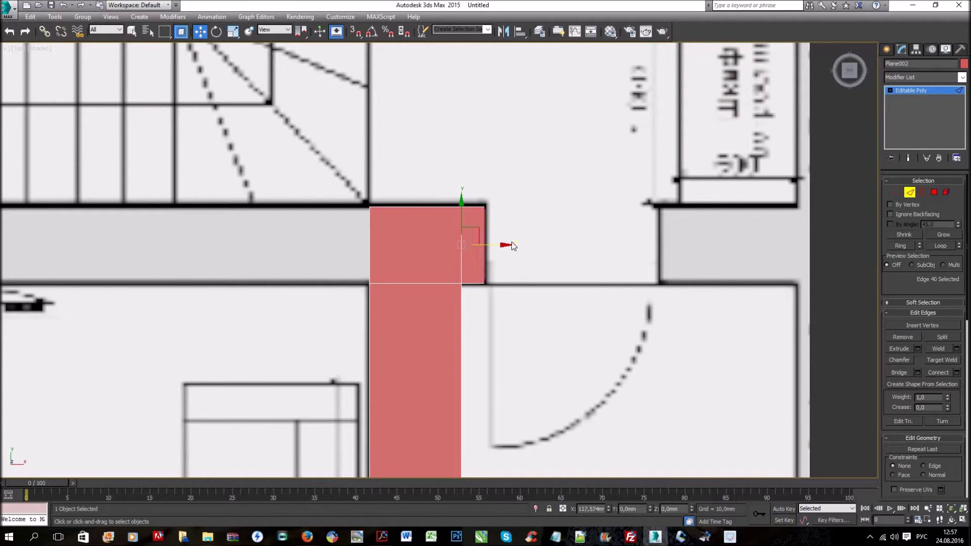
{"action": "middle_click_drag", "start_coordinate": [424, 306], "coordinate": [296, 357]}
{"action": "left_click_drag", "start_coordinate": [561, 298], "coordinate": [564, 297], "text": "shift"}
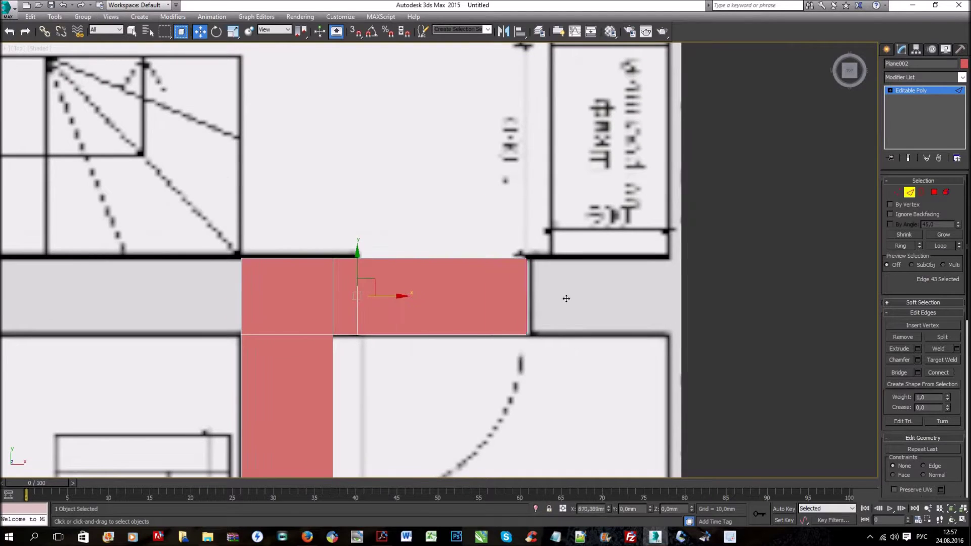
{"action": "middle_click_drag", "start_coordinate": [703, 296], "coordinate": [601, 323]}
{"action": "left_click_drag", "start_coordinate": [600, 322], "coordinate": [598, 323], "text": "shift"}
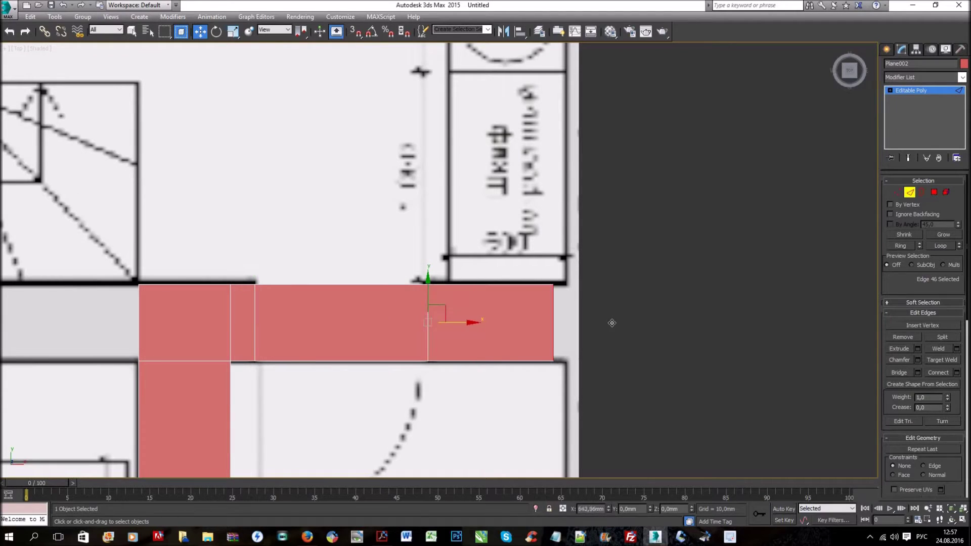
{"action": "left_click_drag", "start_coordinate": [678, 323], "coordinate": [679, 322], "text": "shift"}
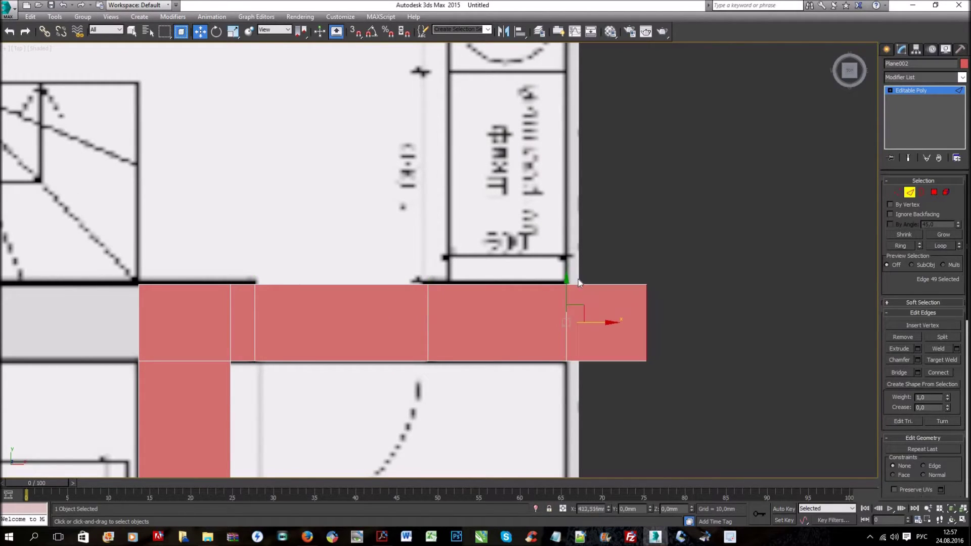
Step: Start a strip up the right outer wall from the last piece's top edge
{"action": "left_click", "coordinate": [604, 286]}
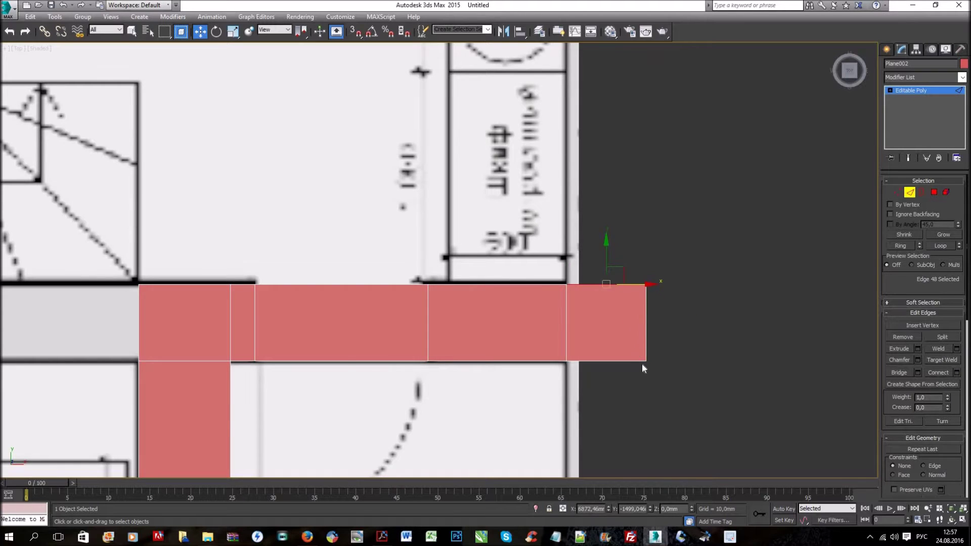
{"action": "scroll", "coordinate": [637, 348], "scroll_direction": "down", "scroll_amount": 3}
{"action": "scroll", "coordinate": [636, 349], "scroll_direction": "down", "scroll_amount": 3}
{"action": "middle_click_drag", "start_coordinate": [635, 320], "coordinate": [594, 332]}
{"action": "left_click_drag", "start_coordinate": [594, 332], "coordinate": [602, 266], "text": "shift"}
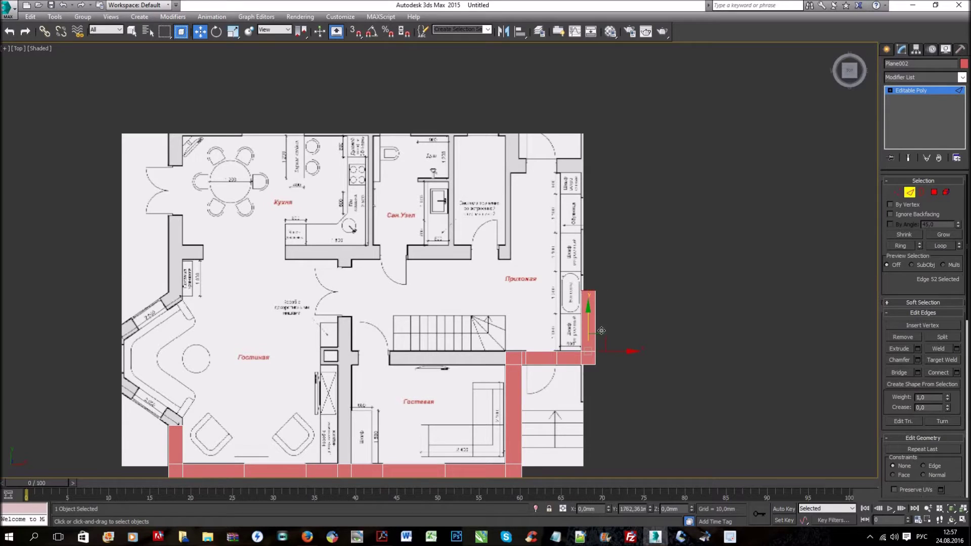
Step: Adjust the right-wall strip's length and extend it partway up the hallway's right wall
{"action": "left_click_drag", "start_coordinate": [602, 322], "coordinate": [605, 279]}
{"action": "scroll", "coordinate": [591, 298], "scroll_direction": "up", "scroll_amount": 5}
{"action": "scroll", "coordinate": [560, 341], "scroll_direction": "up", "scroll_amount": 2}
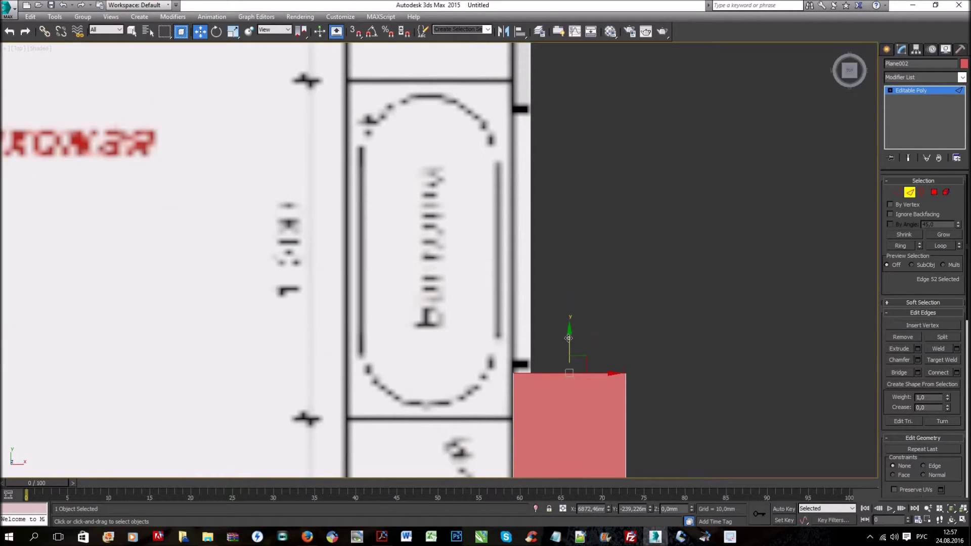
{"action": "scroll", "coordinate": [570, 327], "scroll_direction": "down", "scroll_amount": 3}
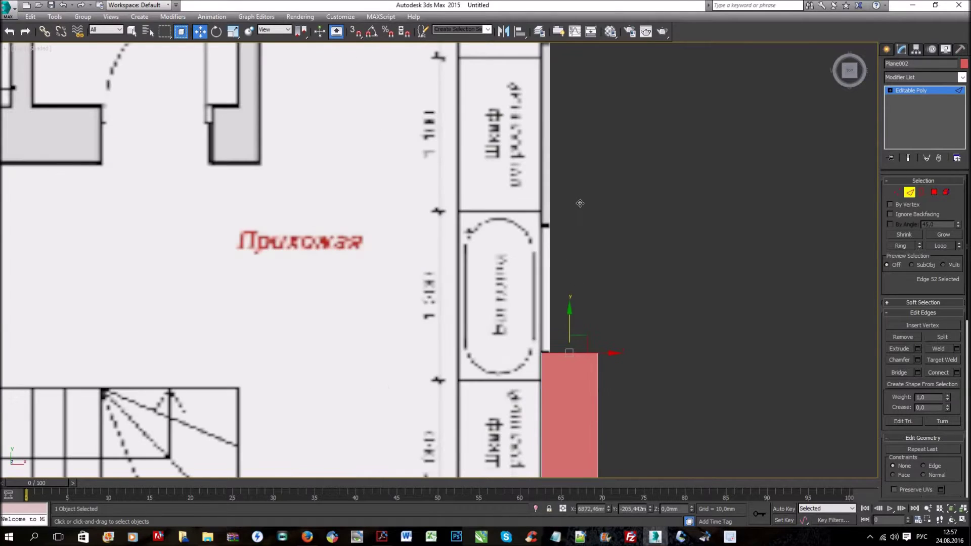
{"action": "left_click_drag", "start_coordinate": [580, 205], "coordinate": [579, 202], "text": "shift"}
{"action": "scroll", "coordinate": [582, 262], "scroll_direction": "down", "scroll_amount": 3}
{"action": "middle_click_drag", "start_coordinate": [567, 239], "coordinate": [554, 284]}
{"action": "left_click_drag", "start_coordinate": [553, 284], "coordinate": [560, 254], "text": "shift"}
Step: Continue the strip further up the right wall to the top wall
{"action": "scroll", "coordinate": [554, 277], "scroll_direction": "up", "scroll_amount": 5}
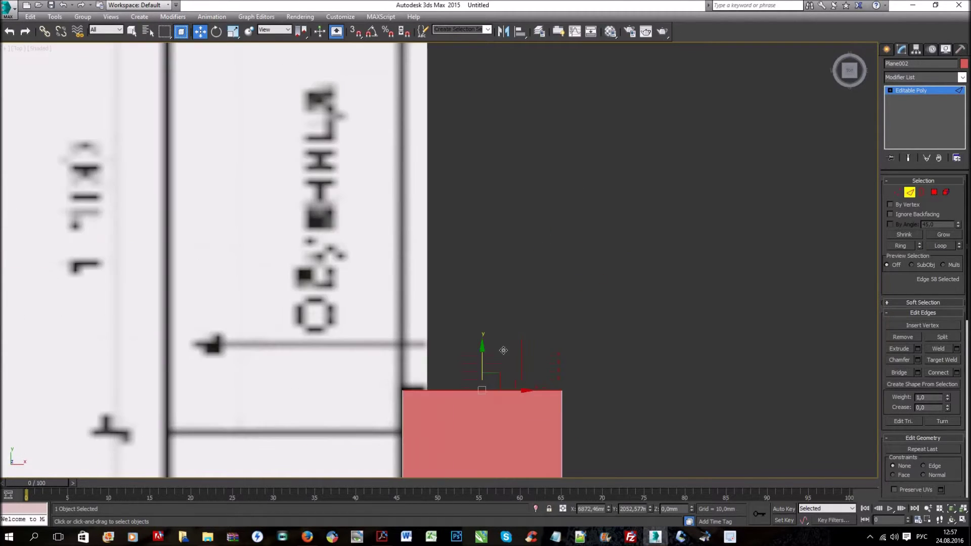
{"action": "scroll", "coordinate": [506, 351], "scroll_direction": "down", "scroll_amount": 1}
{"action": "middle_click_drag", "start_coordinate": [506, 352], "coordinate": [525, 388]}
{"action": "left_click_drag", "start_coordinate": [516, 379], "coordinate": [532, 207], "text": "shift"}
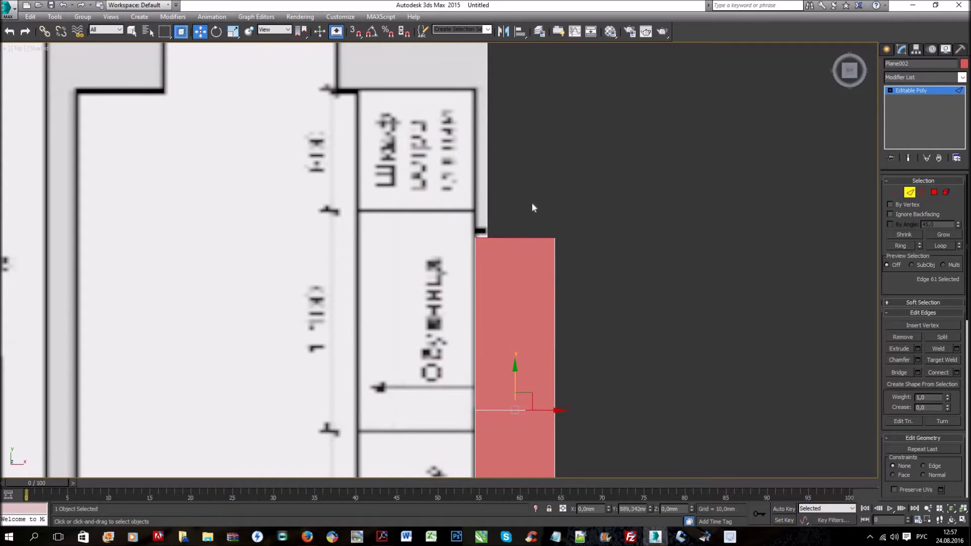
{"action": "scroll", "coordinate": [532, 228], "scroll_direction": "down", "scroll_amount": 2}
{"action": "middle_click_drag", "start_coordinate": [544, 212], "coordinate": [544, 312]}
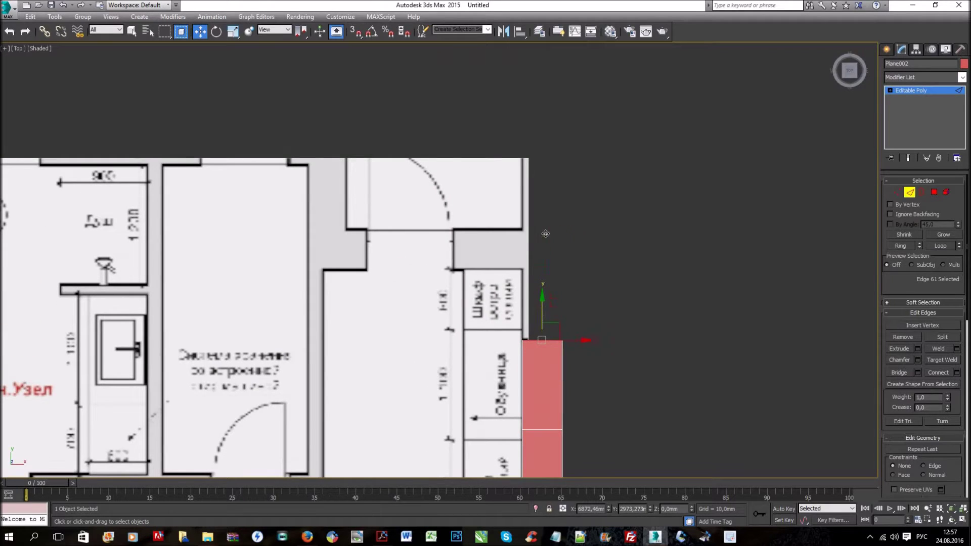
{"action": "left_click_drag", "start_coordinate": [542, 309], "coordinate": [543, 238], "text": "shift"}
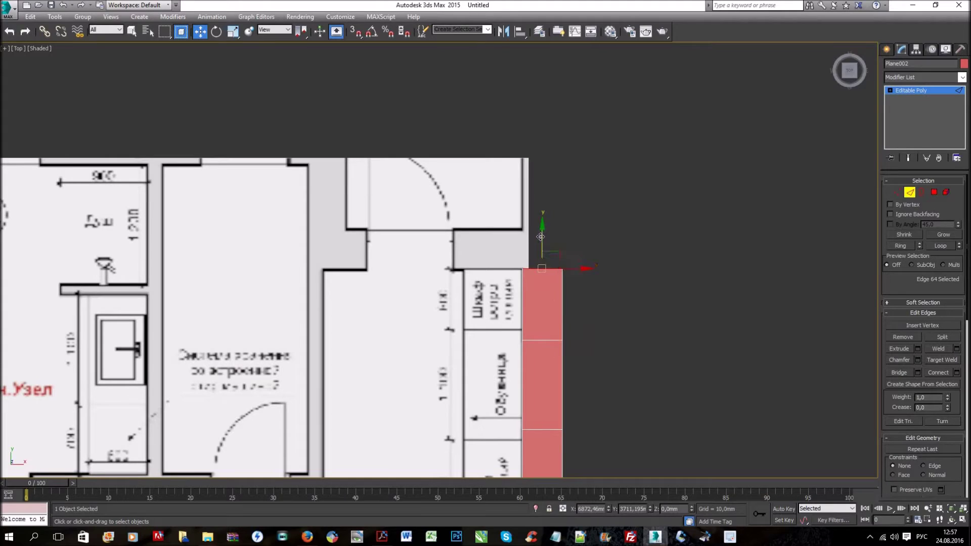
{"action": "left_click_drag", "start_coordinate": [542, 242], "coordinate": [542, 203], "text": "shift"}
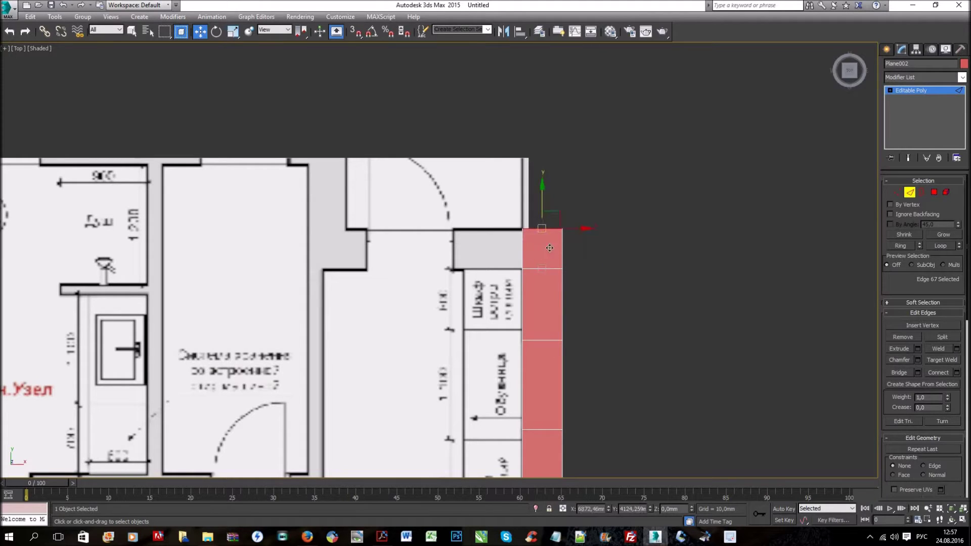
Step: Run the strip left along the hallway's top wall to the wall corner
{"action": "left_click_drag", "start_coordinate": [550, 248], "coordinate": [481, 248], "text": "shift"}
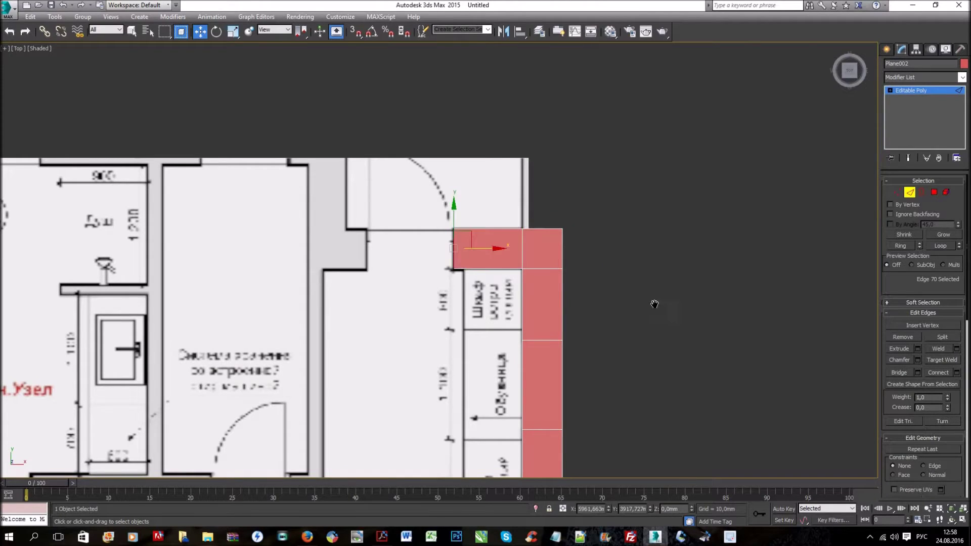
{"action": "scroll", "coordinate": [710, 241], "scroll_direction": "up", "scroll_amount": 5}
{"action": "left_click_drag", "start_coordinate": [707, 227], "coordinate": [491, 229], "text": "shift"}
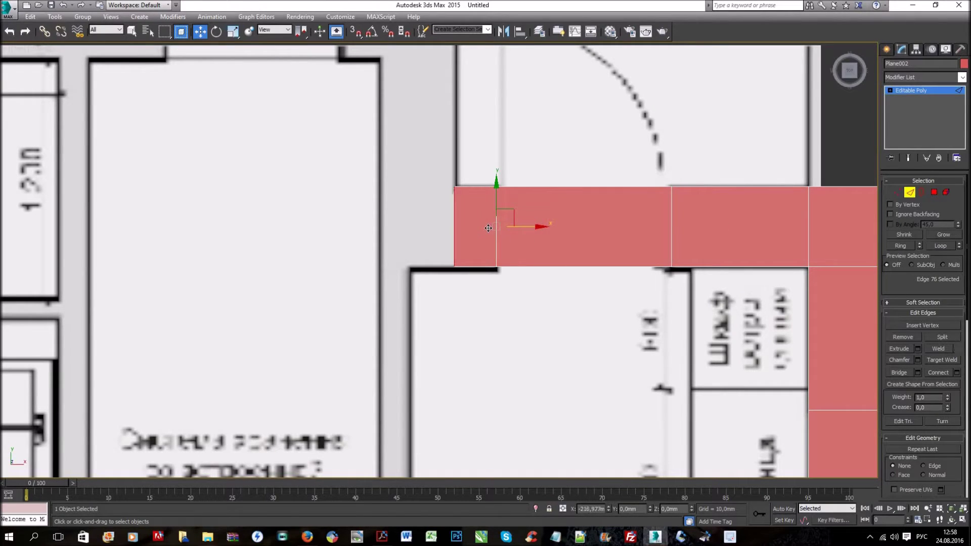
{"action": "mouse_move", "coordinate": [448, 233]}
{"action": "left_mouse_down", "text": "shift"}
{"action": "mouse_move", "coordinate": [452, 226]}
{"action": "mouse_move", "coordinate": [404, 229]}
{"action": "left_mouse_up", "text": "shift"}
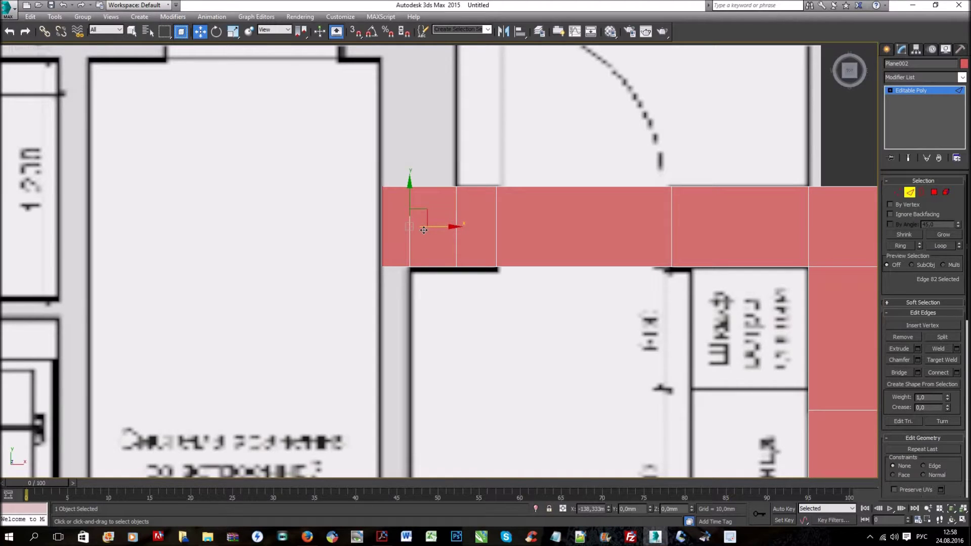
{"action": "scroll", "coordinate": [444, 295], "scroll_direction": "down", "scroll_amount": 5}
{"action": "scroll", "coordinate": [444, 256], "scroll_direction": "down", "scroll_amount": 1}
{"action": "scroll", "coordinate": [496, 242], "scroll_direction": "up", "scroll_amount": 3}
Step: Extend the strip down the hallway's left wall and over the wall pier
{"action": "scroll", "coordinate": [514, 148], "scroll_direction": "up", "scroll_amount": 2}
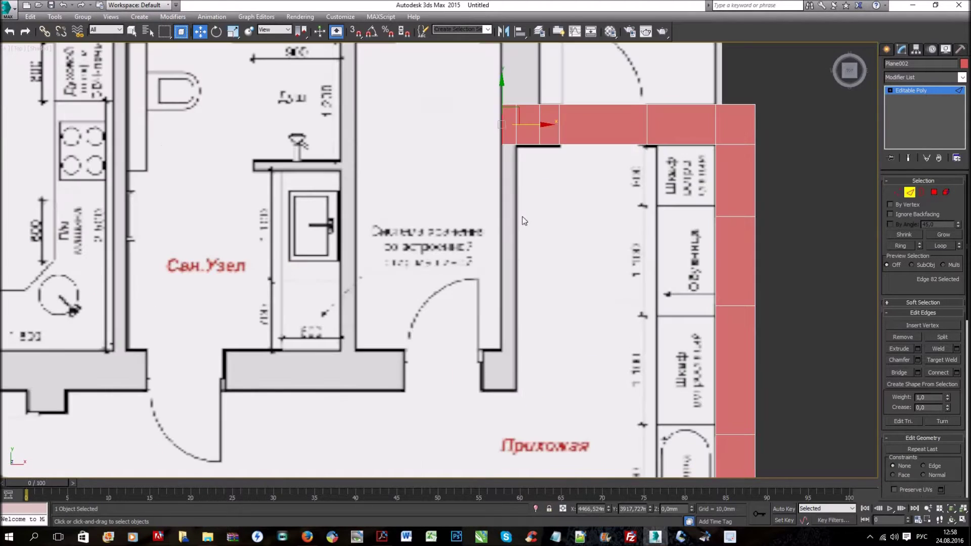
{"action": "left_click", "coordinate": [508, 143]}
{"action": "left_click_drag", "start_coordinate": [508, 147], "coordinate": [499, 369], "text": "shift"}
{"action": "middle_click_drag", "start_coordinate": [513, 375], "coordinate": [551, 246]}
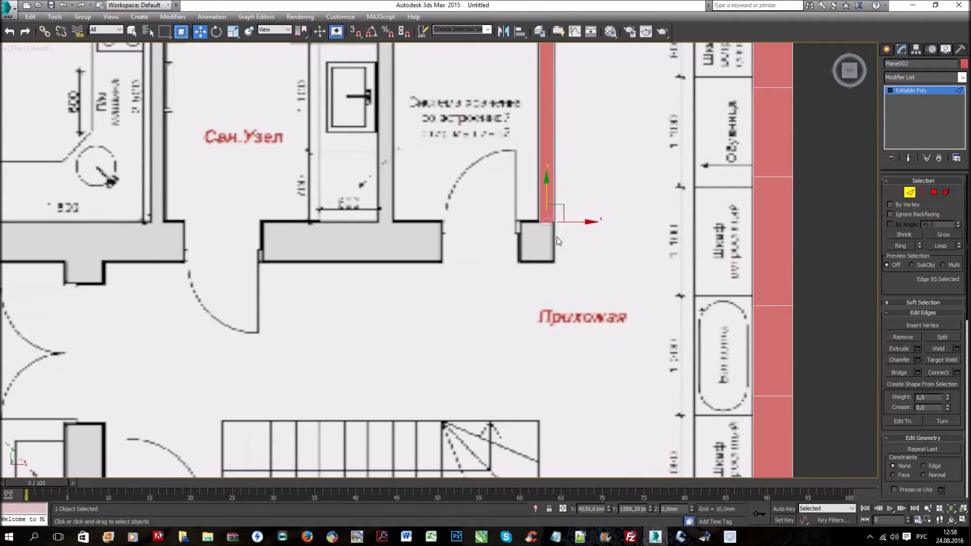
{"action": "scroll", "coordinate": [551, 246], "scroll_direction": "up", "scroll_amount": 2}
{"action": "left_click_drag", "start_coordinate": [545, 215], "coordinate": [546, 269], "text": "shift"}
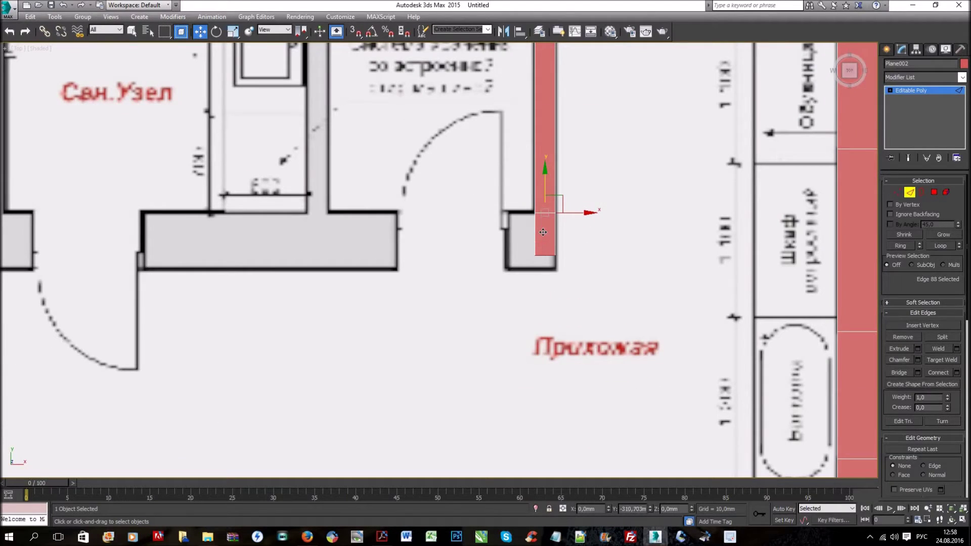
{"action": "left_click", "coordinate": [557, 242]}
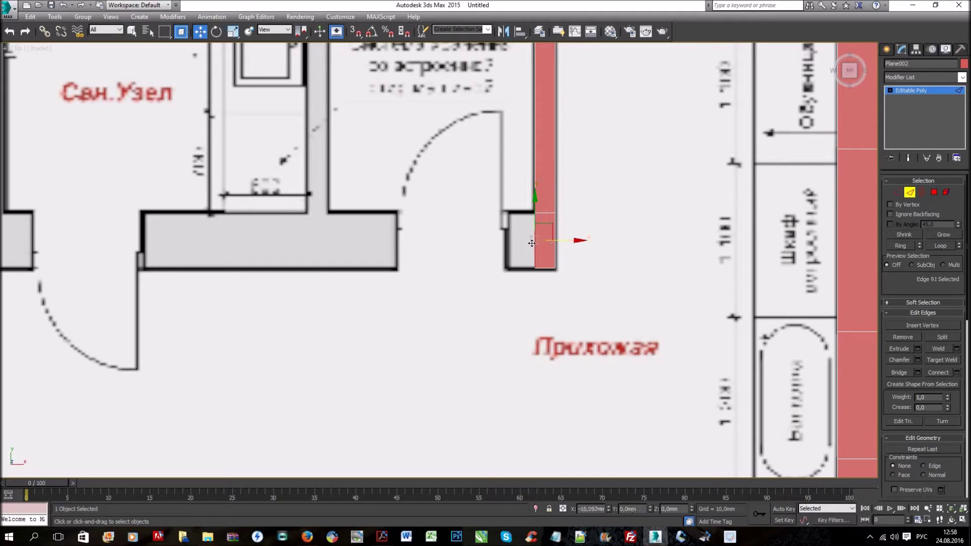
{"action": "left_click_drag", "start_coordinate": [533, 244], "coordinate": [506, 243], "text": "shift"}
Step: Extend the strip left under the bathroom to the wall's end
{"action": "left_click_drag", "start_coordinate": [440, 245], "coordinate": [443, 290], "text": "shift"}
{"action": "scroll", "coordinate": [566, 392], "scroll_direction": "down", "scroll_amount": 2}
{"action": "scroll", "coordinate": [555, 342], "scroll_direction": "down", "scroll_amount": 1}
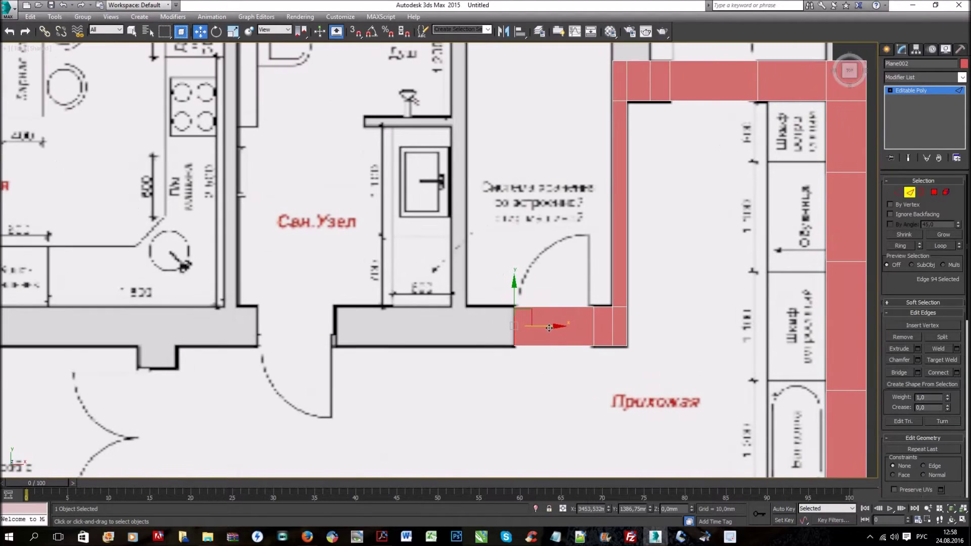
{"action": "left_click_drag", "start_coordinate": [499, 325], "coordinate": [468, 330], "text": "shift"}
{"action": "scroll", "coordinate": [490, 359], "scroll_direction": "down", "scroll_amount": 3}
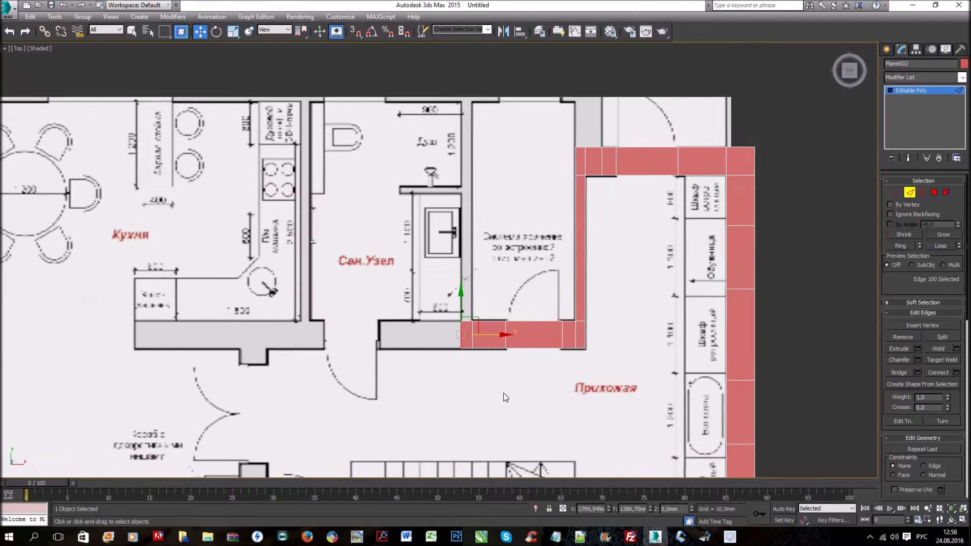
{"action": "scroll", "coordinate": [503, 397], "scroll_direction": "up", "scroll_amount": 2}
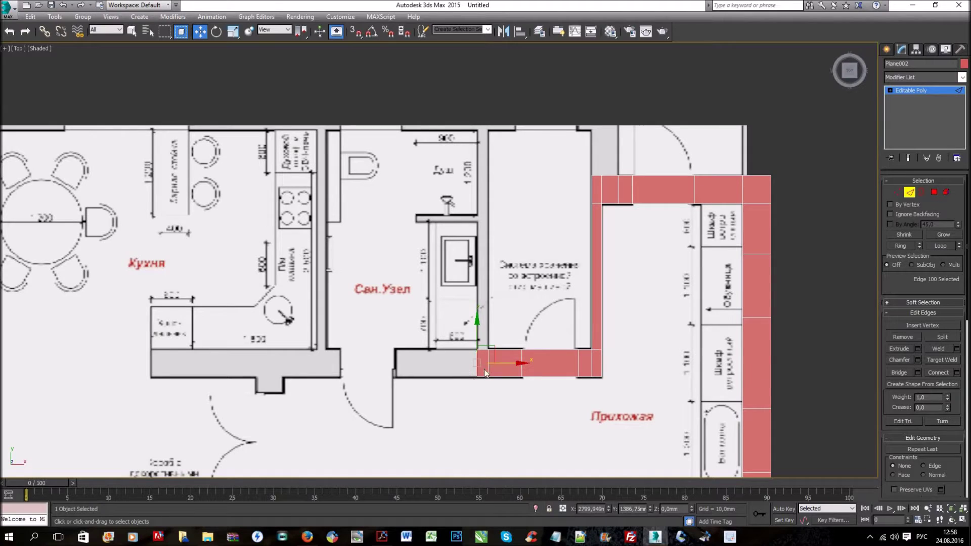
{"action": "scroll", "coordinate": [471, 382], "scroll_direction": "up", "scroll_amount": 5}
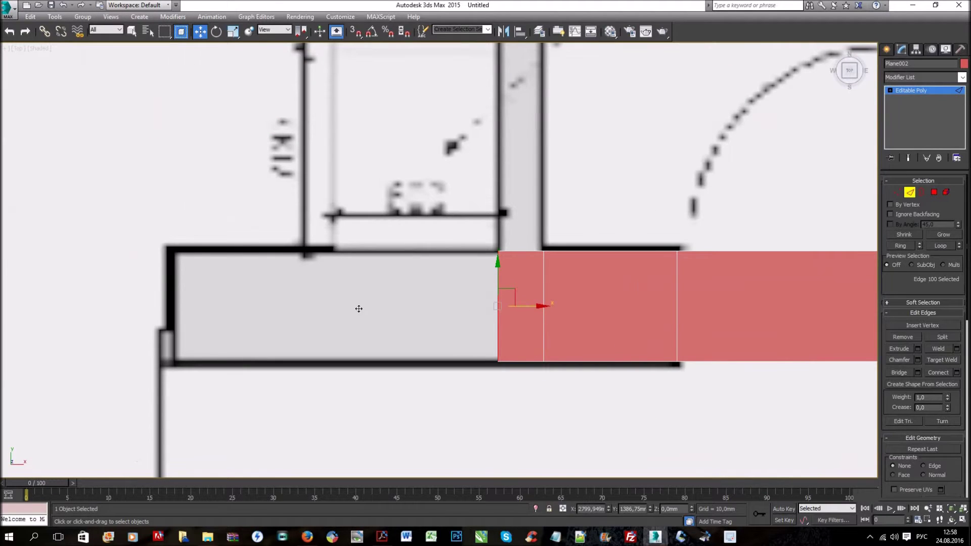
{"action": "left_click_drag", "start_coordinate": [358, 309], "coordinate": [175, 318], "text": "shift"}
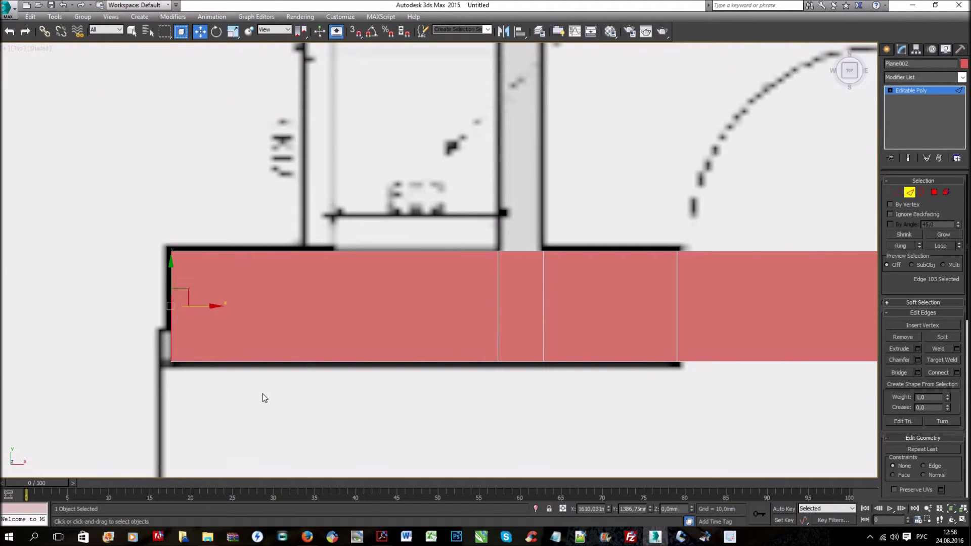
Step: Start a new strip branch up the bathroom partition wall
{"action": "scroll", "coordinate": [263, 394], "scroll_direction": "down", "scroll_amount": 3}
{"action": "scroll", "coordinate": [498, 398], "scroll_direction": "up", "scroll_amount": 1}
{"action": "scroll", "coordinate": [503, 393], "scroll_direction": "up", "scroll_amount": 1}
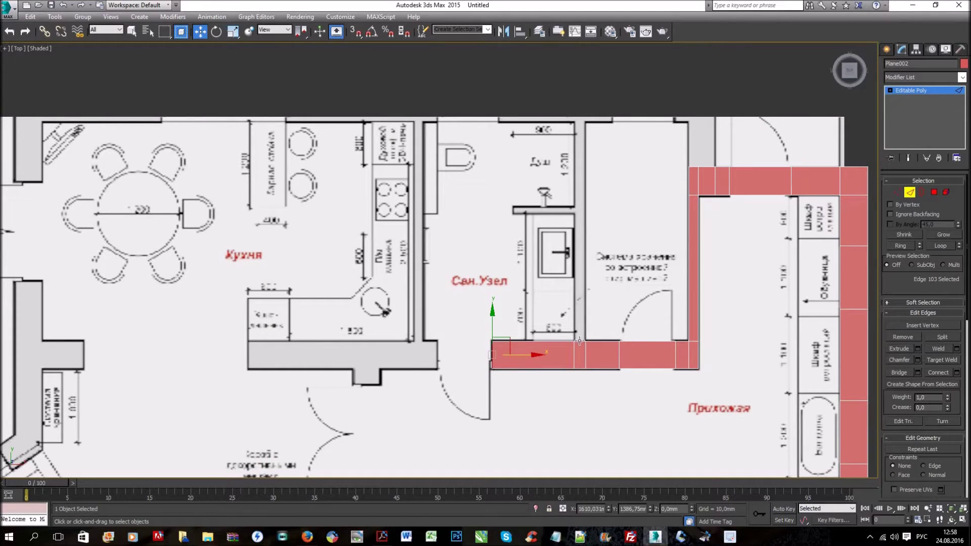
{"action": "left_click", "coordinate": [579, 342]}
{"action": "left_click_drag", "start_coordinate": [579, 342], "coordinate": [621, 93], "text": "shift"}
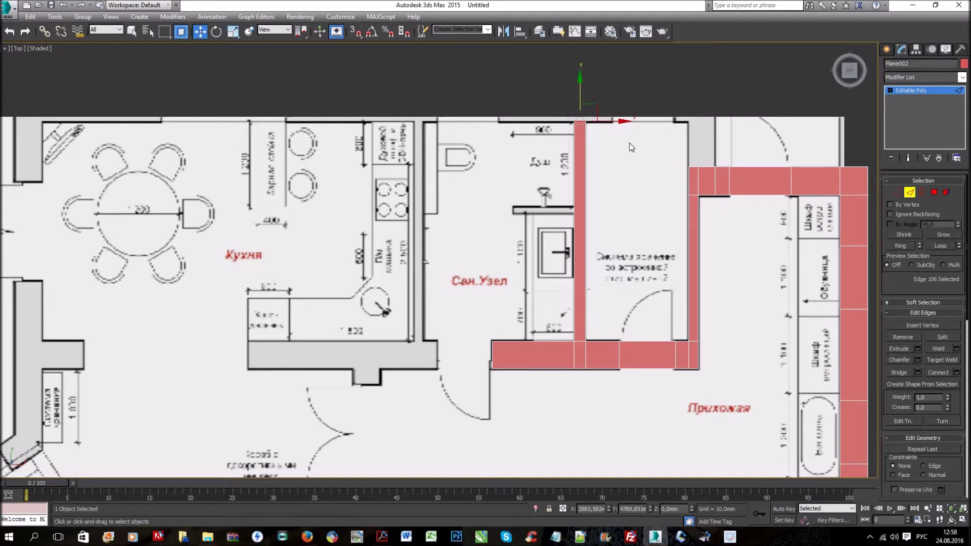
Step: Bring the partition strip up to the top wall and begin a strip left along it
{"action": "scroll", "coordinate": [586, 121], "scroll_direction": "up", "scroll_amount": 4}
{"action": "scroll", "coordinate": [549, 167], "scroll_direction": "up", "scroll_amount": 1}
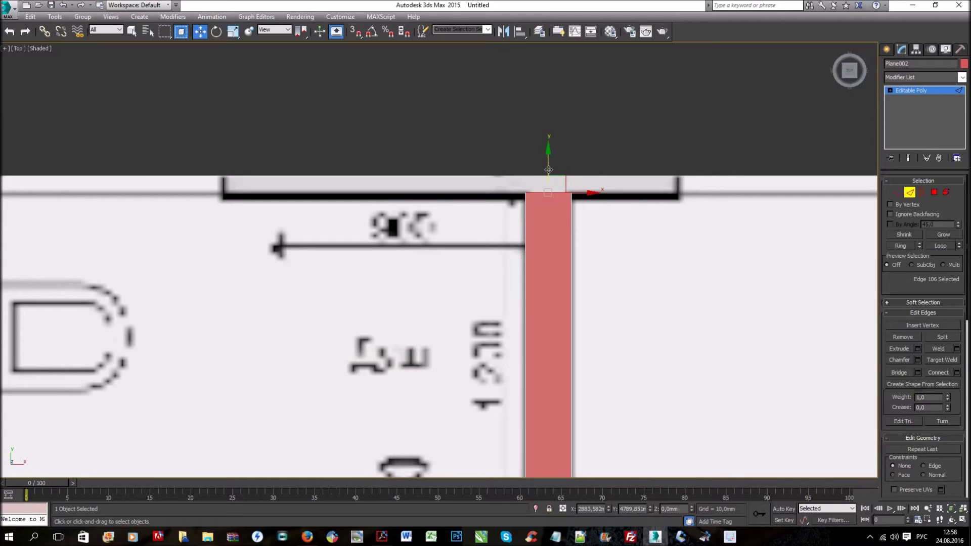
{"action": "left_click_drag", "start_coordinate": [548, 170], "coordinate": [549, 84], "text": "shift"}
{"action": "left_click", "coordinate": [526, 163]}
{"action": "scroll", "coordinate": [546, 202], "scroll_direction": "down", "scroll_amount": 3}
{"action": "middle_click_drag", "start_coordinate": [561, 191], "coordinate": [680, 205]}
{"action": "left_click_drag", "start_coordinate": [679, 206], "coordinate": [380, 205], "text": "shift"}
{"action": "mouse_move", "coordinate": [347, 283]}
{"action": "middle_mouse_down"}
{"action": "mouse_move", "coordinate": [446, 206]}
{"action": "mouse_move", "coordinate": [558, 165]}
{"action": "middle_mouse_up"}
{"action": "scroll", "coordinate": [446, 206], "scroll_direction": "down", "scroll_amount": 3}
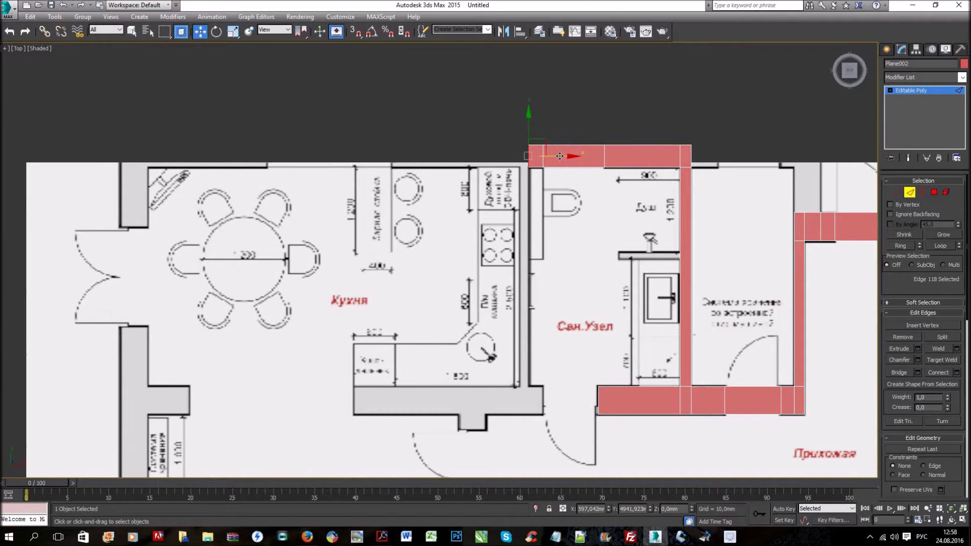
{"action": "left_click_drag", "start_coordinate": [550, 158], "coordinate": [540, 158], "text": "shift"}
Step: Extend the top-wall strip left above the kitchen over the corner pier
{"action": "scroll", "coordinate": [535, 130], "scroll_direction": "up", "scroll_amount": 5}
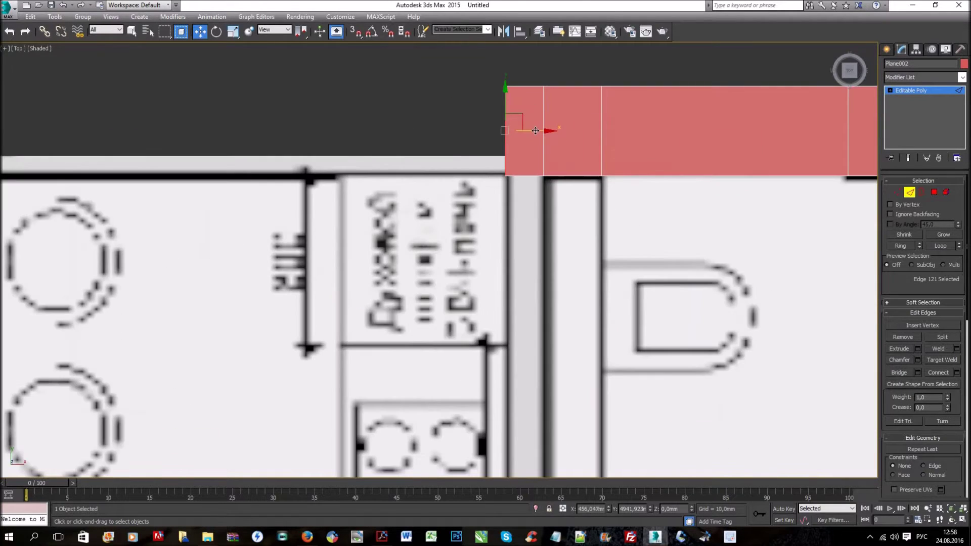
{"action": "scroll", "coordinate": [538, 132], "scroll_direction": "down", "scroll_amount": 5}
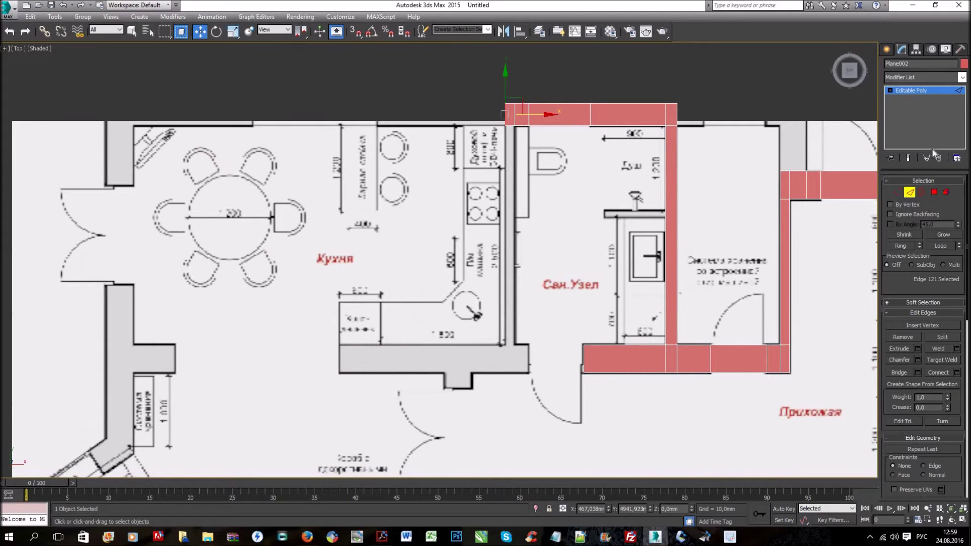
{"action": "scroll", "coordinate": [422, 89], "scroll_direction": "up", "scroll_amount": 3}
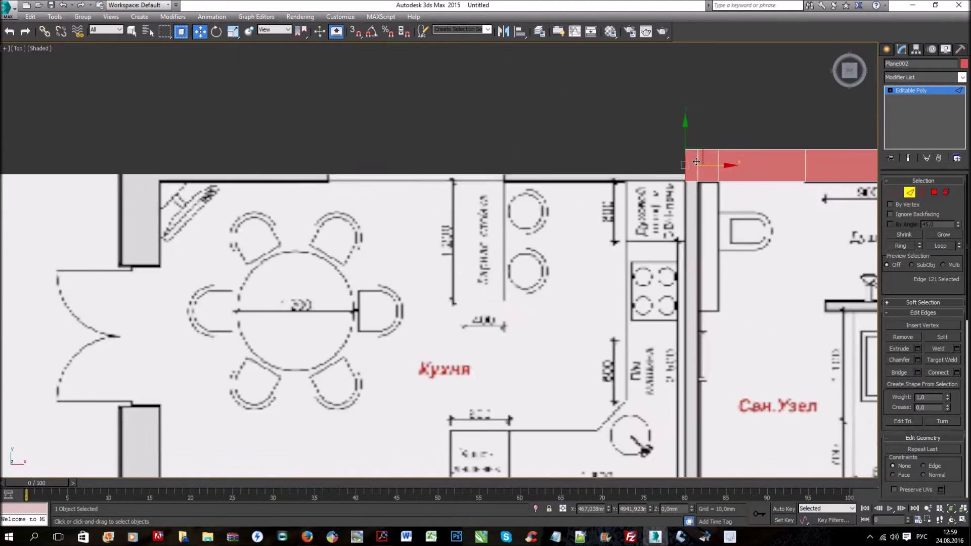
{"action": "scroll", "coordinate": [422, 89], "scroll_direction": "up", "scroll_amount": 3}
{"action": "left_click_drag", "start_coordinate": [650, 157], "coordinate": [296, 157], "text": "shift"}
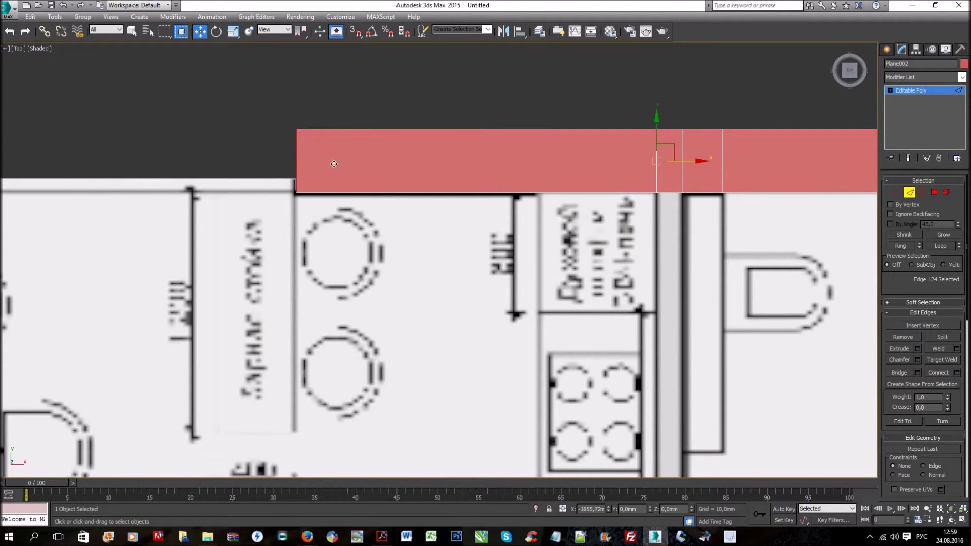
{"action": "scroll", "coordinate": [383, 204], "scroll_direction": "down", "scroll_amount": 3}
{"action": "scroll", "coordinate": [600, 195], "scroll_direction": "up", "scroll_amount": 2}
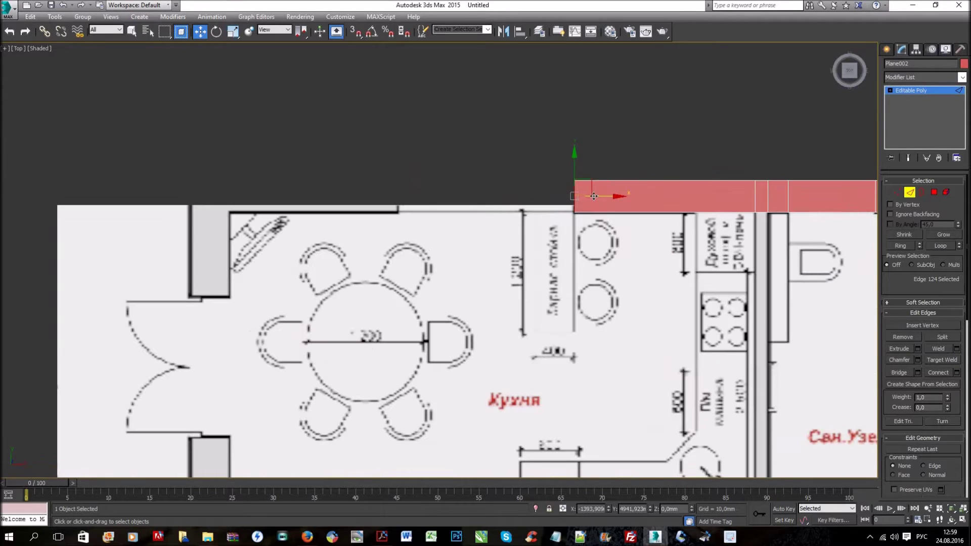
{"action": "left_click_drag", "start_coordinate": [594, 196], "coordinate": [429, 190], "text": "shift"}
{"action": "scroll", "coordinate": [410, 219], "scroll_direction": "up", "scroll_amount": 2}
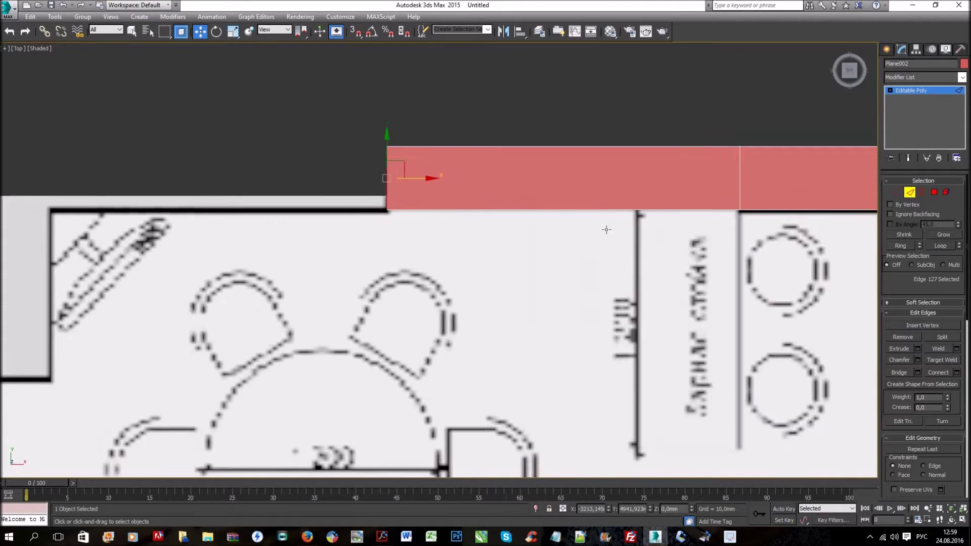
{"action": "middle_click_drag", "start_coordinate": [412, 178], "coordinate": [602, 194]}
{"action": "left_click_drag", "start_coordinate": [282, 202], "coordinate": [262, 196], "text": "shift"}
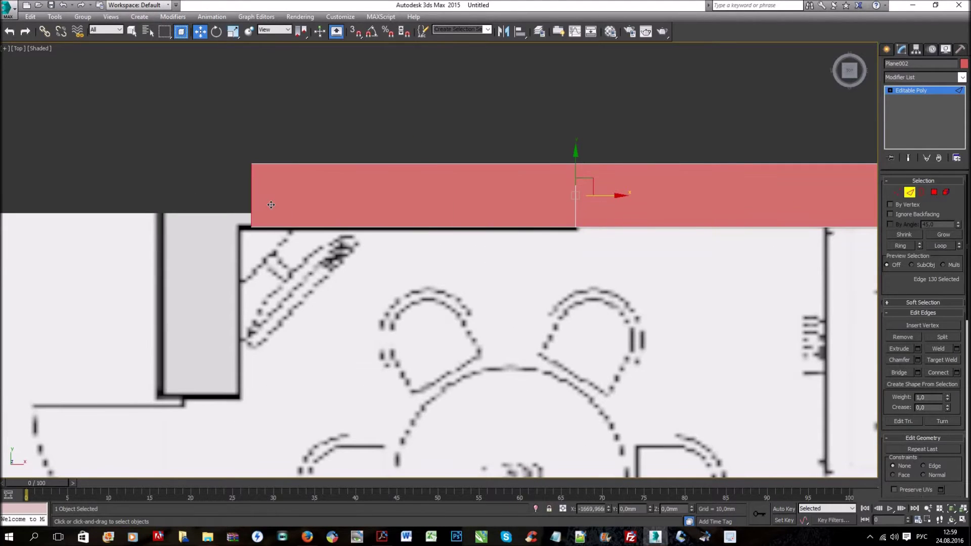
{"action": "middle_click_drag", "start_coordinate": [263, 197], "coordinate": [463, 216]}
{"action": "left_click_drag", "start_coordinate": [464, 217], "coordinate": [381, 216], "text": "shift"}
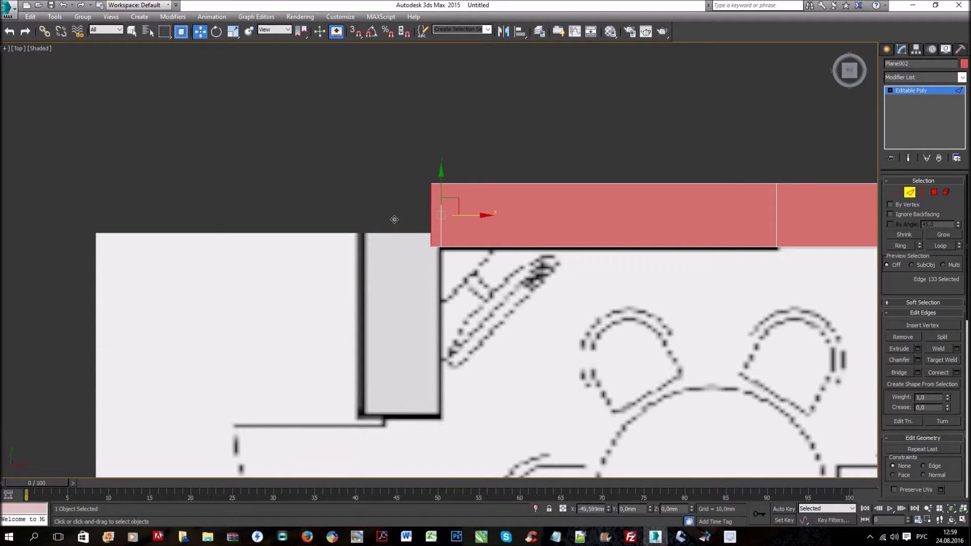
Step: Extend the strip down the Кухня left wall past the doorway to the angled wall
{"action": "left_click", "coordinate": [399, 246]}
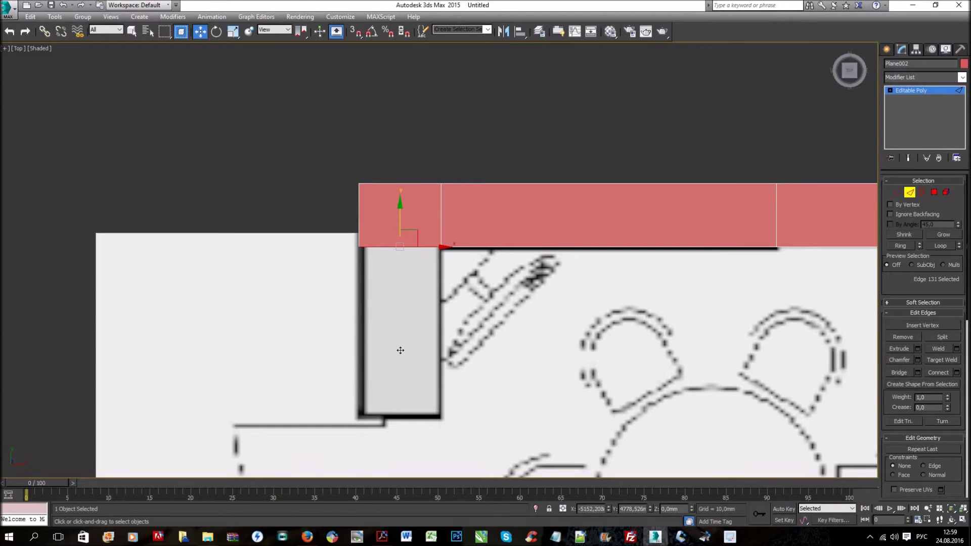
{"action": "left_click_drag", "start_coordinate": [400, 351], "coordinate": [490, 423], "text": "shift"}
{"action": "middle_click_drag", "start_coordinate": [484, 123], "coordinate": [445, 154]}
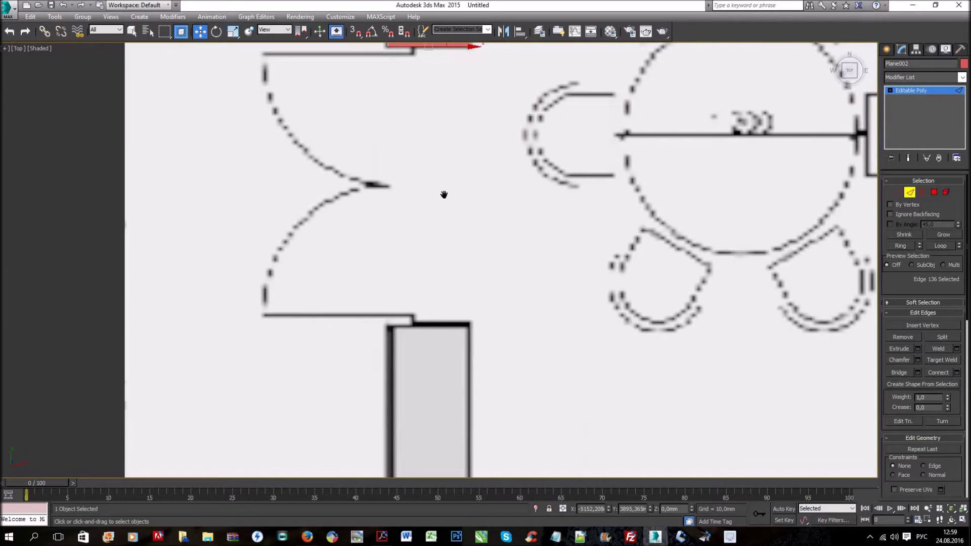
{"action": "scroll", "coordinate": [445, 155], "scroll_direction": "down", "scroll_amount": 2}
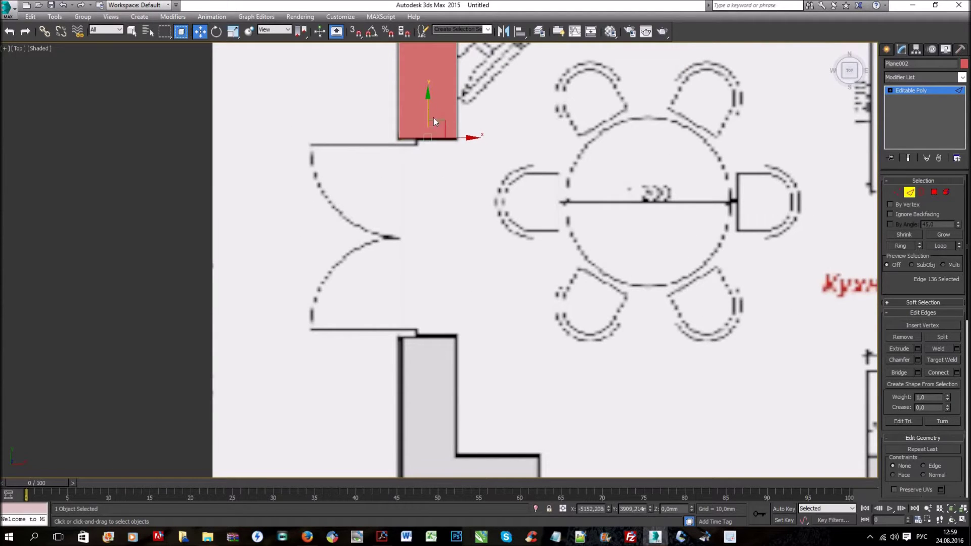
{"action": "left_click_drag", "start_coordinate": [430, 126], "coordinate": [407, 306], "text": "shift"}
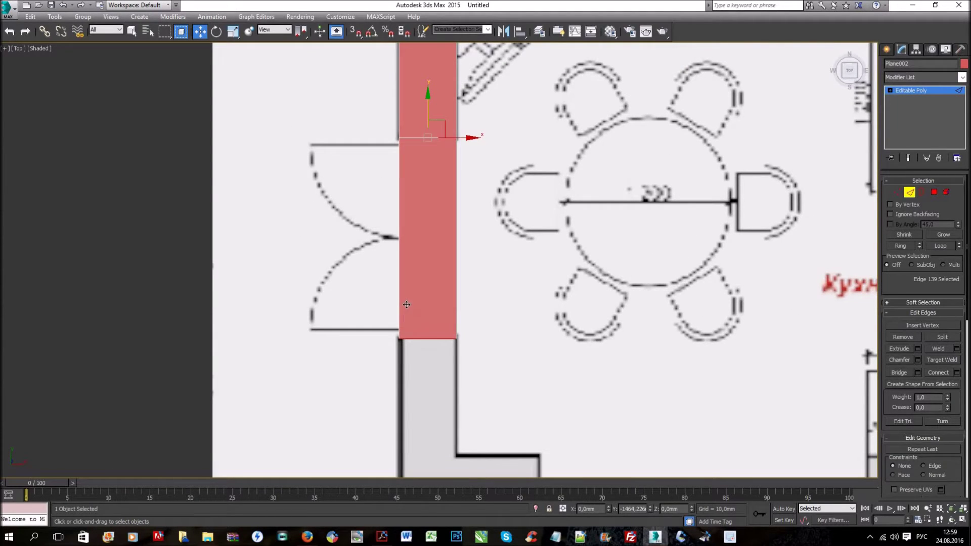
{"action": "scroll", "coordinate": [505, 136], "scroll_direction": "down", "scroll_amount": 2}
{"action": "middle_click_drag", "start_coordinate": [463, 208], "coordinate": [459, 125]}
{"action": "left_click_drag", "start_coordinate": [463, 124], "coordinate": [459, 206], "text": "shift"}
{"action": "scroll", "coordinate": [461, 195], "scroll_direction": "up", "scroll_amount": 2}
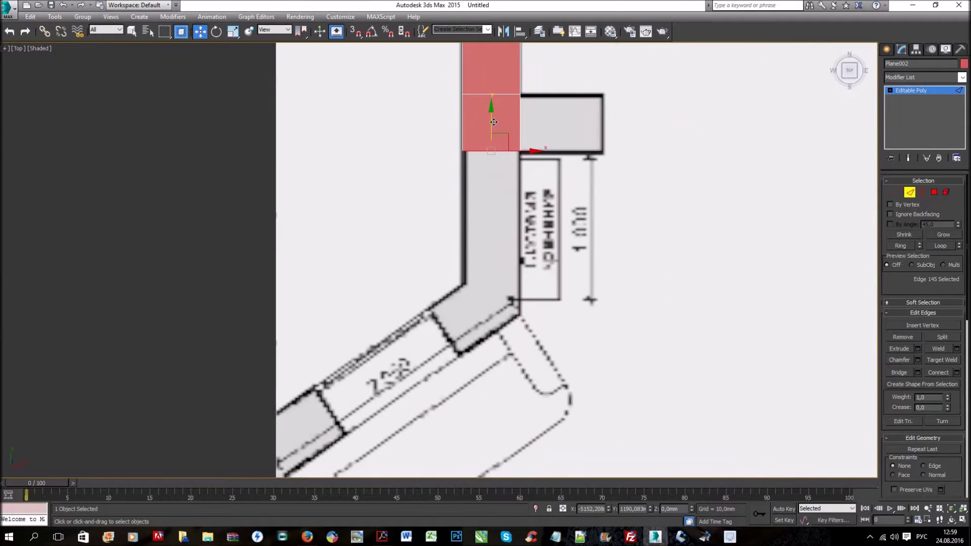
{"action": "left_click_drag", "start_coordinate": [488, 195], "coordinate": [487, 316], "text": "shift"}
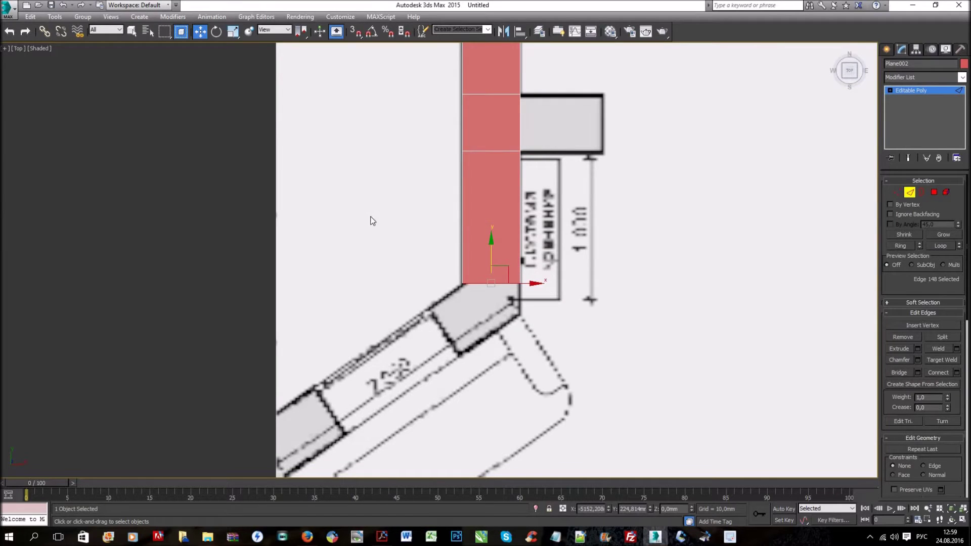
{"action": "scroll", "coordinate": [373, 214], "scroll_direction": "down", "scroll_amount": 2}
{"action": "scroll", "coordinate": [554, 147], "scroll_direction": "down", "scroll_amount": 1}
{"action": "middle_click_drag", "start_coordinate": [554, 147], "coordinate": [523, 191]}
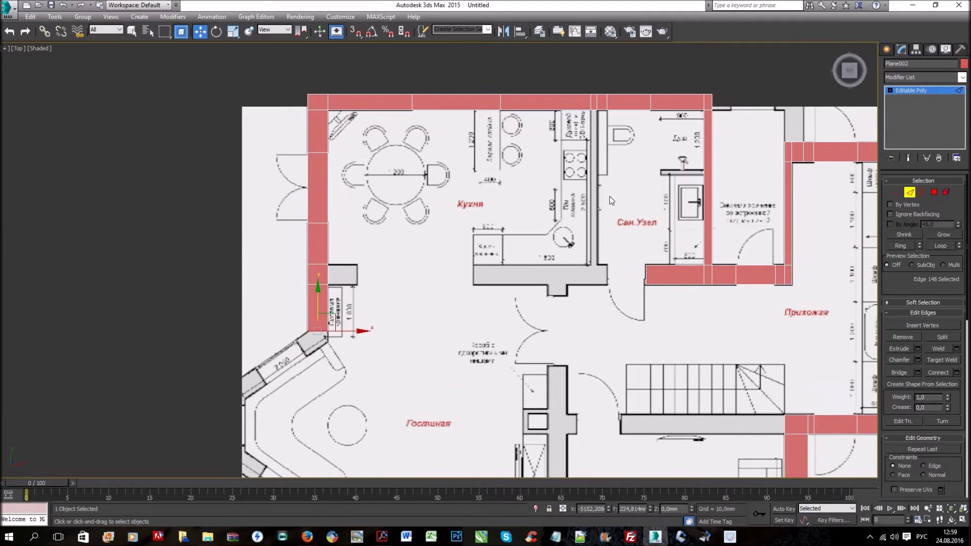
Step: Extrude the red strip right along the kitchen's bottom wall toward the bathroom
{"action": "middle_click_drag", "start_coordinate": [621, 190], "coordinate": [606, 278]}
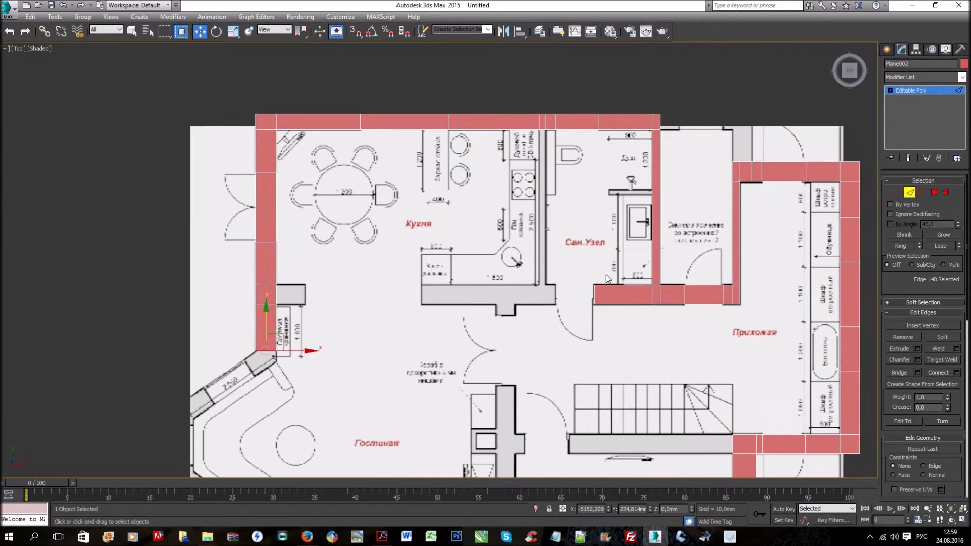
{"action": "left_click", "coordinate": [276, 294]}
{"action": "left_click_drag", "start_coordinate": [298, 295], "coordinate": [321, 295], "text": "shift"}
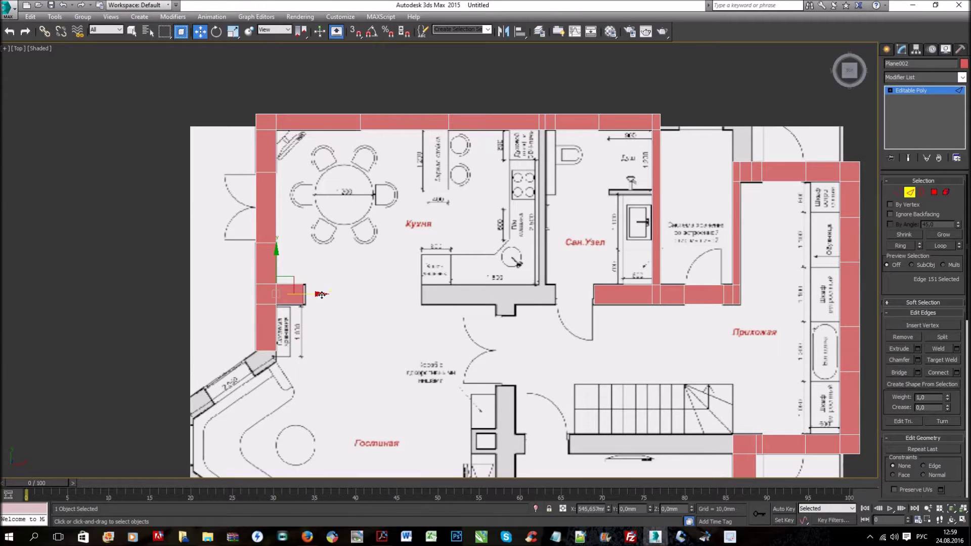
{"action": "scroll", "coordinate": [308, 300], "scroll_direction": "up", "scroll_amount": 5}
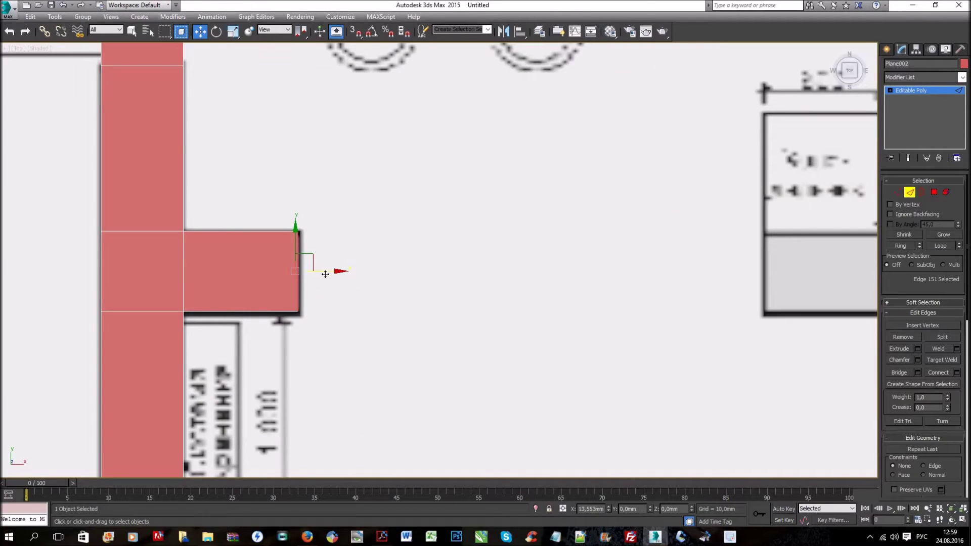
{"action": "scroll", "coordinate": [301, 332], "scroll_direction": "down", "scroll_amount": 5}
{"action": "middle_click_drag", "start_coordinate": [303, 354], "coordinate": [320, 315]}
{"action": "left_click_drag", "start_coordinate": [304, 328], "coordinate": [547, 341], "text": "shift"}
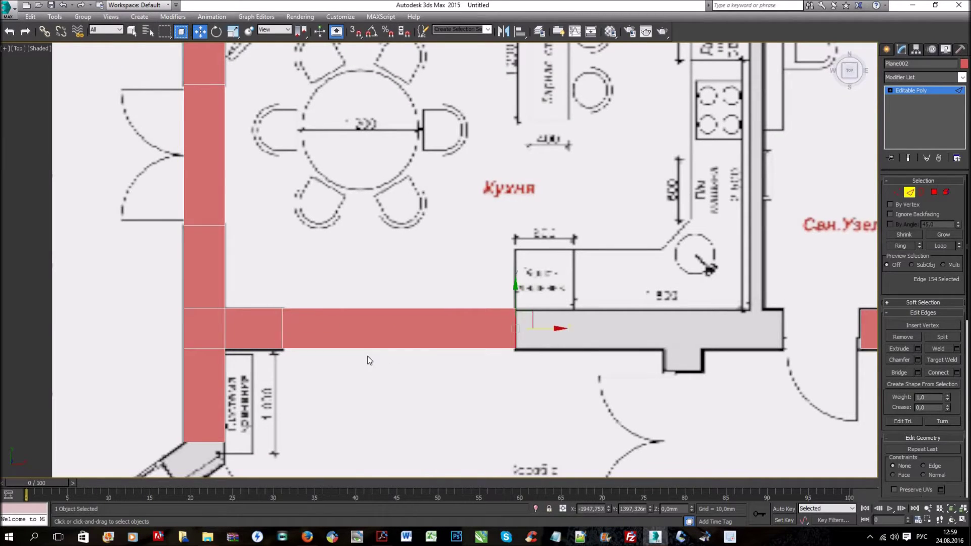
{"action": "middle_click_drag", "start_coordinate": [556, 329], "coordinate": [368, 348]}
{"action": "left_click_drag", "start_coordinate": [516, 353], "coordinate": [551, 349], "text": "shift"}
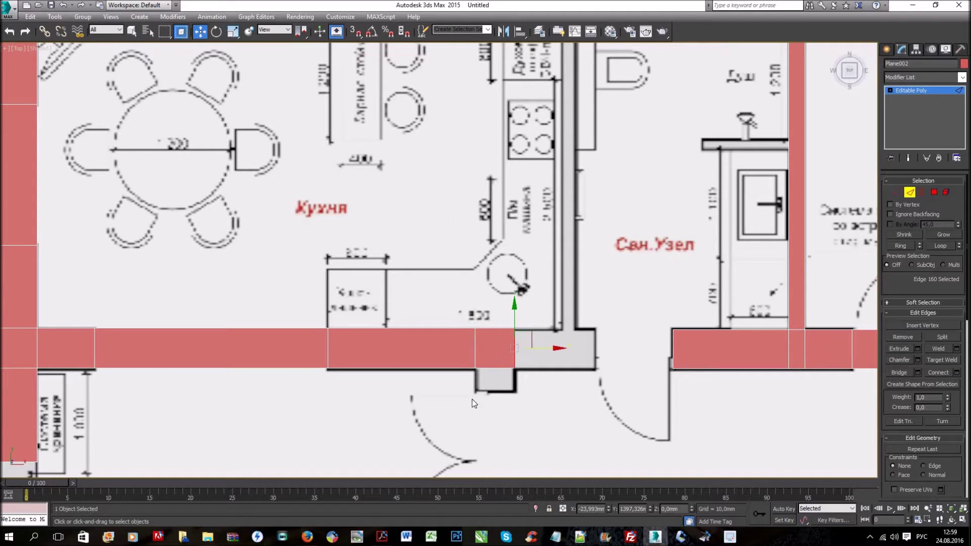
{"action": "middle_click_drag", "start_coordinate": [619, 230], "coordinate": [540, 277]}
Step: Extrude a new strip from the top wall down the kitchen–bathroom partition
{"action": "left_click", "coordinate": [488, 48]}
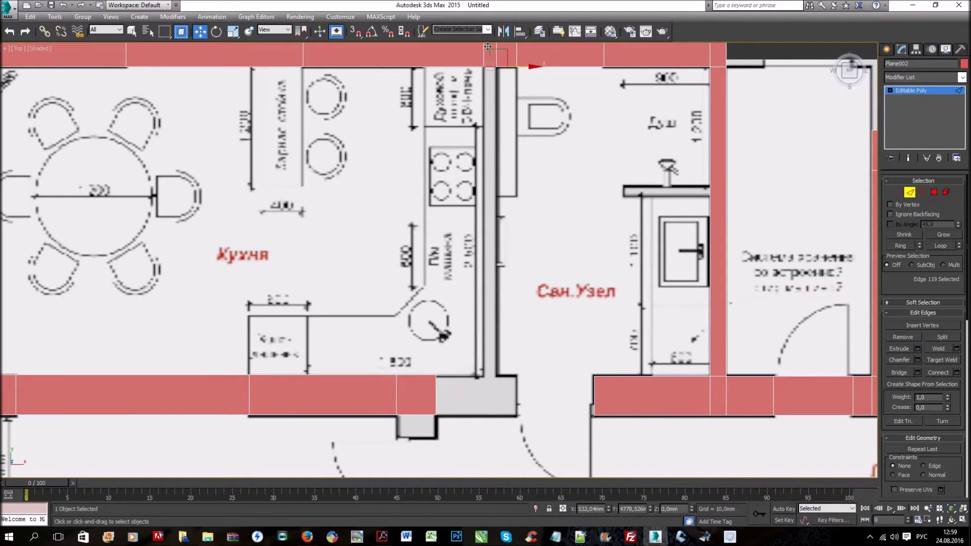
{"action": "left_click_drag", "start_coordinate": [489, 88], "coordinate": [458, 359], "text": "shift"}
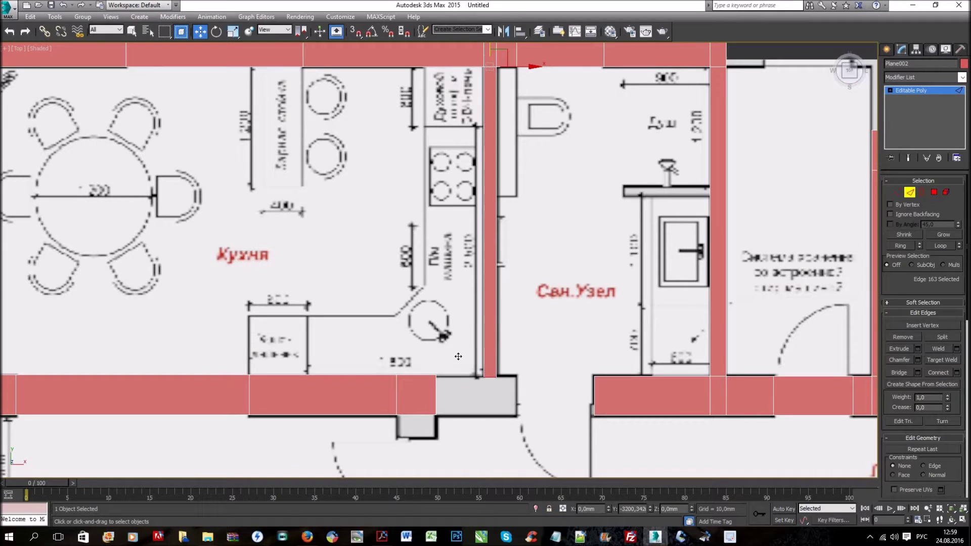
{"action": "left_click", "coordinate": [485, 374]}
{"action": "middle_click_drag", "start_coordinate": [482, 368], "coordinate": [460, 311]}
{"action": "scroll", "coordinate": [404, 344], "scroll_direction": "up", "scroll_amount": 3}
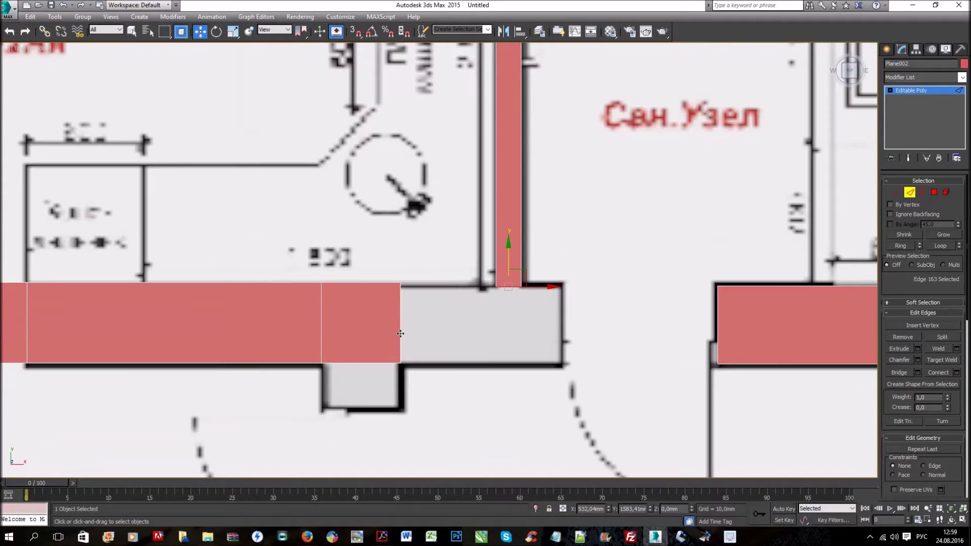
Step: Extend the bottom strip's right end up to the partition
{"action": "left_click", "coordinate": [400, 323]}
{"action": "left_click_drag", "start_coordinate": [400, 323], "coordinate": [493, 323], "text": "shift"}
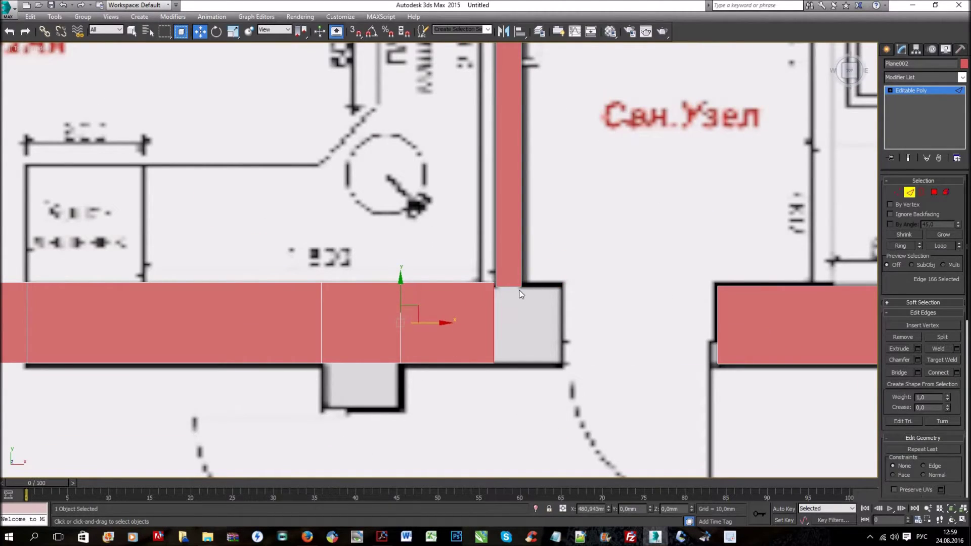
{"action": "scroll", "coordinate": [518, 289], "scroll_direction": "up", "scroll_amount": 3}
{"action": "left_click", "coordinate": [499, 283]}
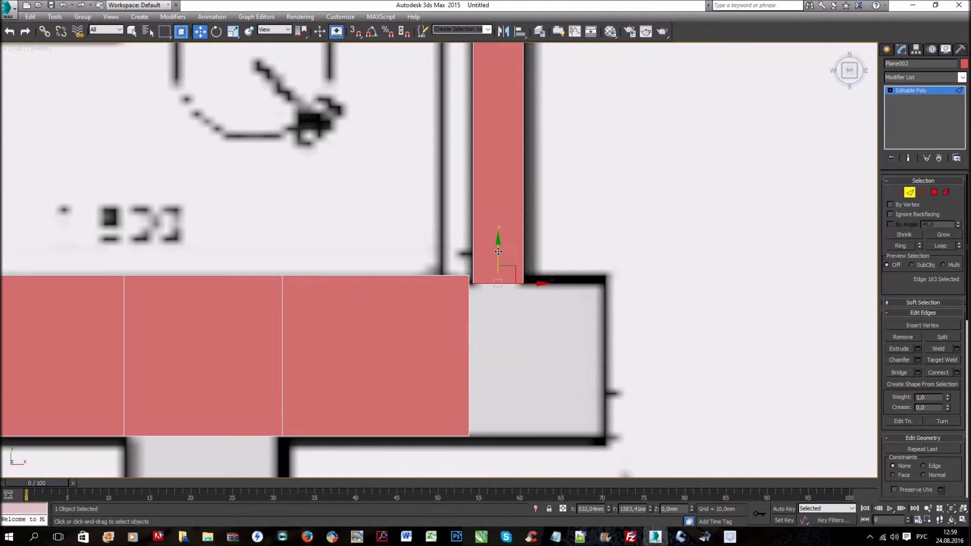
{"action": "key", "text": "ctrl+z"}
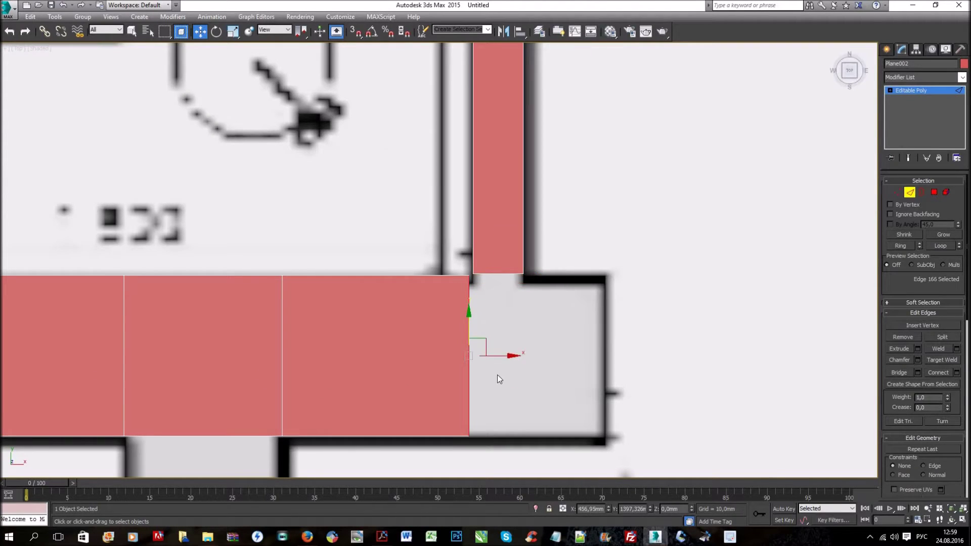
{"action": "scroll", "coordinate": [494, 364], "scroll_direction": "up", "scroll_amount": 3}
{"action": "left_click_drag", "start_coordinate": [497, 395], "coordinate": [505, 395]}
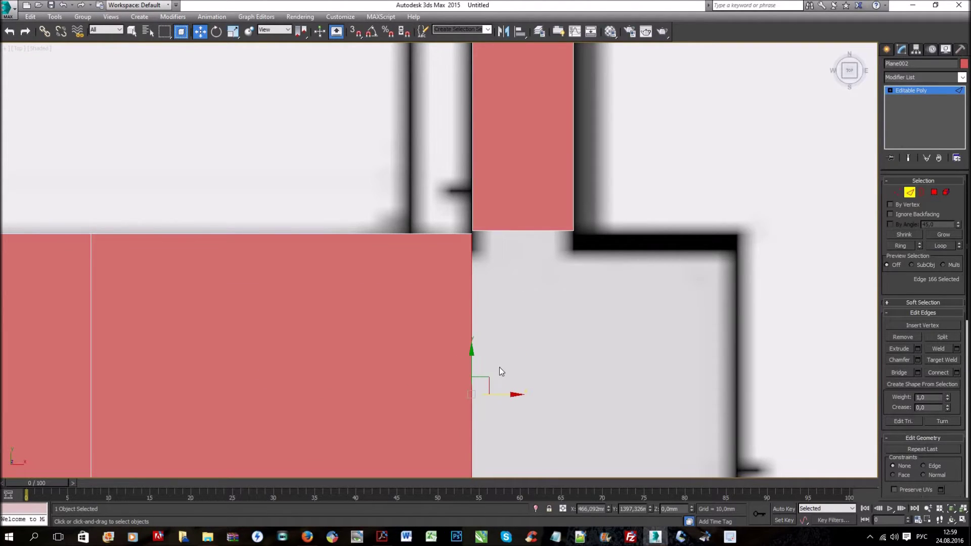
{"action": "scroll", "coordinate": [503, 174], "scroll_direction": "up", "scroll_amount": 2}
{"action": "scroll", "coordinate": [505, 177], "scroll_direction": "up", "scroll_amount": 2}
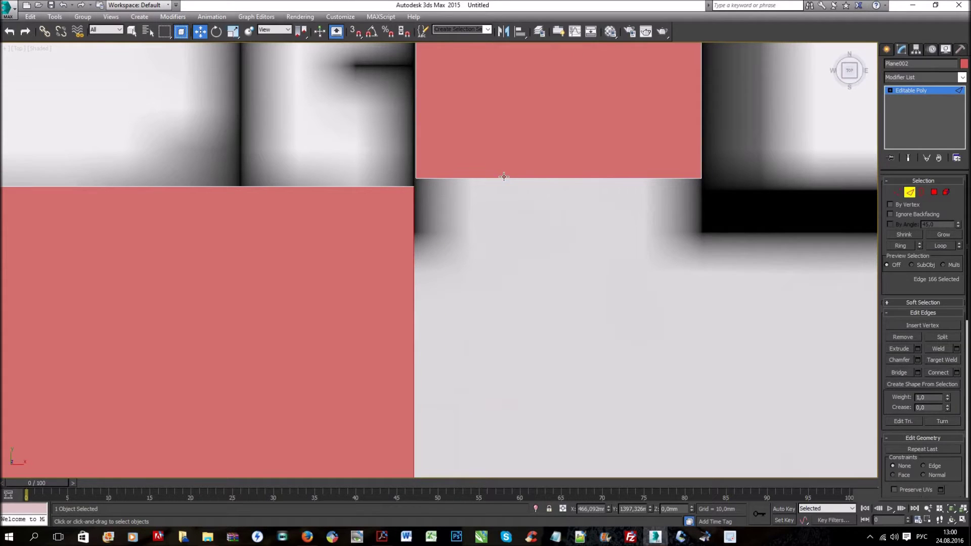
Step: Move the partition's lower end edge down to line up with the bottom strip
{"action": "left_click", "coordinate": [561, 145]}
{"action": "left_click_drag", "start_coordinate": [557, 152], "coordinate": [557, 160]}
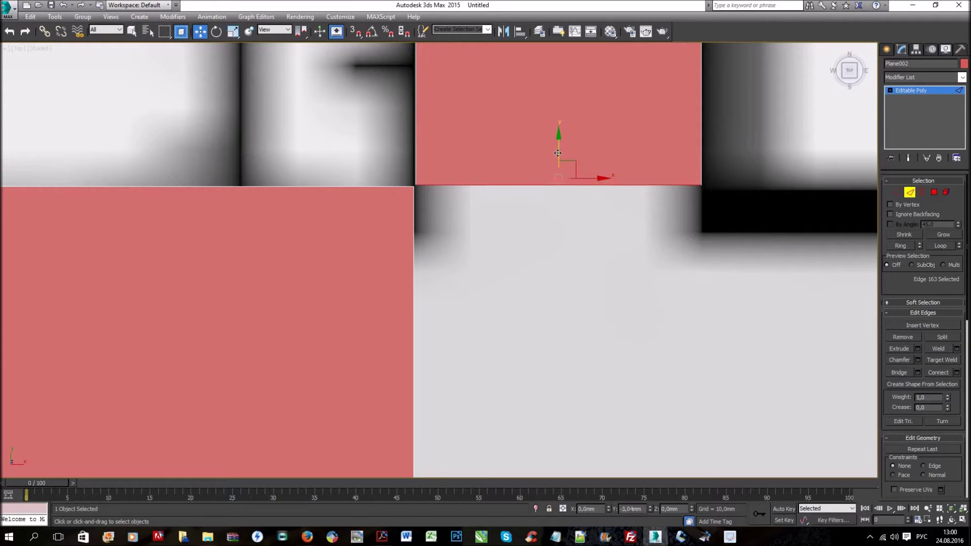
{"action": "middle_click_drag", "start_coordinate": [412, 459], "coordinate": [427, 385]}
{"action": "left_click", "coordinate": [428, 423]}
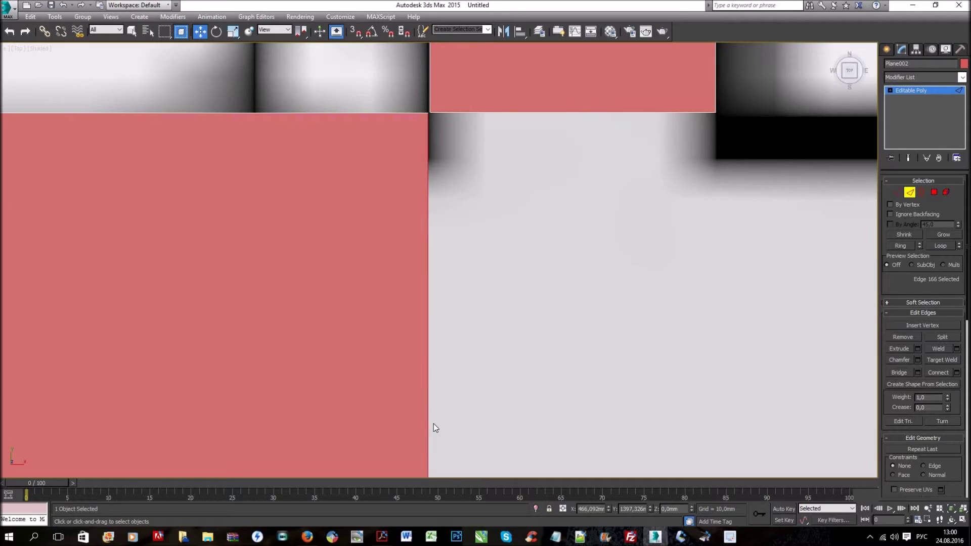
{"action": "scroll", "coordinate": [421, 431], "scroll_direction": "down", "scroll_amount": 2}
{"action": "middle_click_drag", "start_coordinate": [422, 431], "coordinate": [422, 367]}
{"action": "left_click_drag", "start_coordinate": [462, 457], "coordinate": [458, 460]}
Step: Carry the bottom strip past the partition to the wall's end and inspect the junction
{"action": "left_click_drag", "start_coordinate": [592, 455], "coordinate": [659, 453], "text": "shift"}
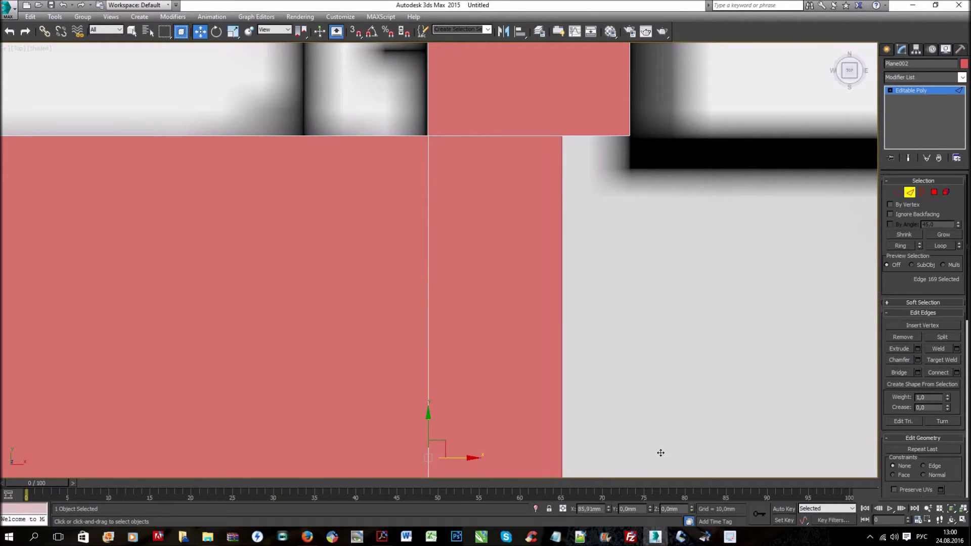
{"action": "scroll", "coordinate": [659, 453], "scroll_direction": "down", "scroll_amount": 1}
{"action": "scroll", "coordinate": [688, 446], "scroll_direction": "down", "scroll_amount": 2}
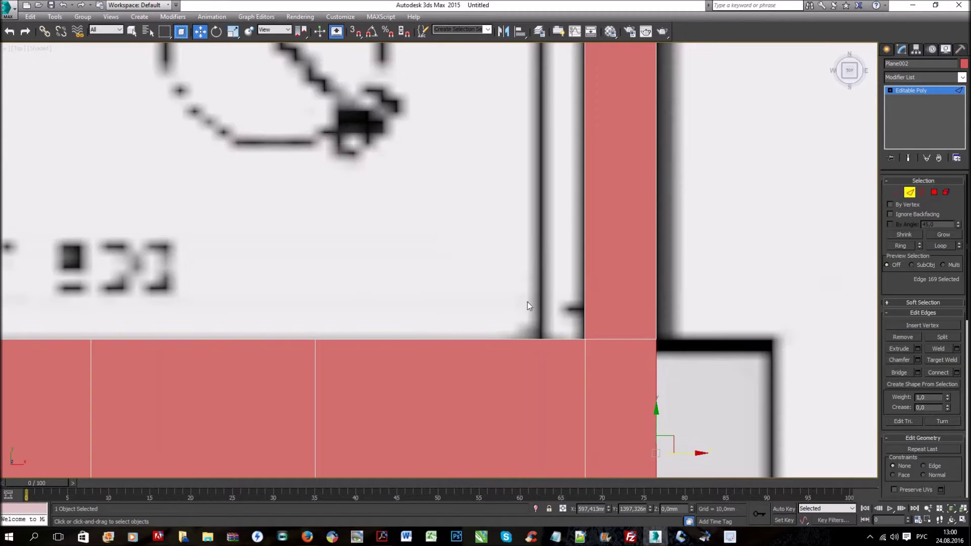
{"action": "middle_click_drag", "start_coordinate": [657, 399], "coordinate": [516, 316]}
{"action": "left_click_drag", "start_coordinate": [521, 318], "coordinate": [651, 338], "text": "shift"}
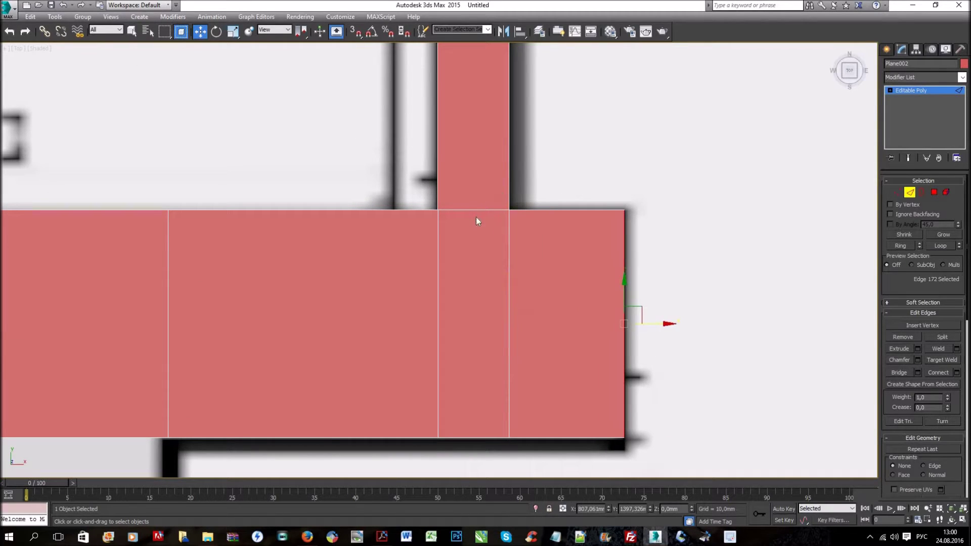
{"action": "scroll", "coordinate": [658, 300], "scroll_direction": "down", "scroll_amount": 3}
{"action": "middle_click_drag", "start_coordinate": [647, 306], "coordinate": [537, 332]}
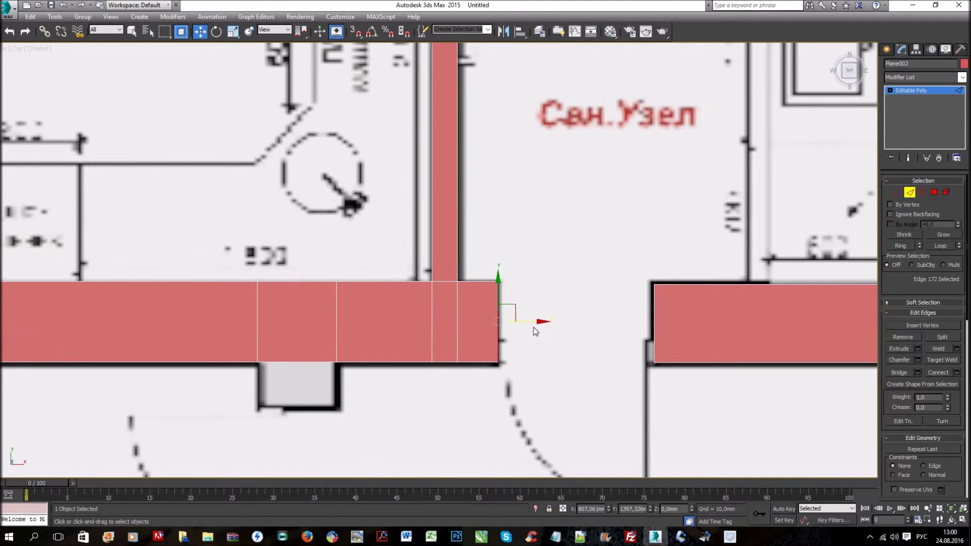
{"action": "scroll", "coordinate": [404, 286], "scroll_direction": "up", "scroll_amount": 3}
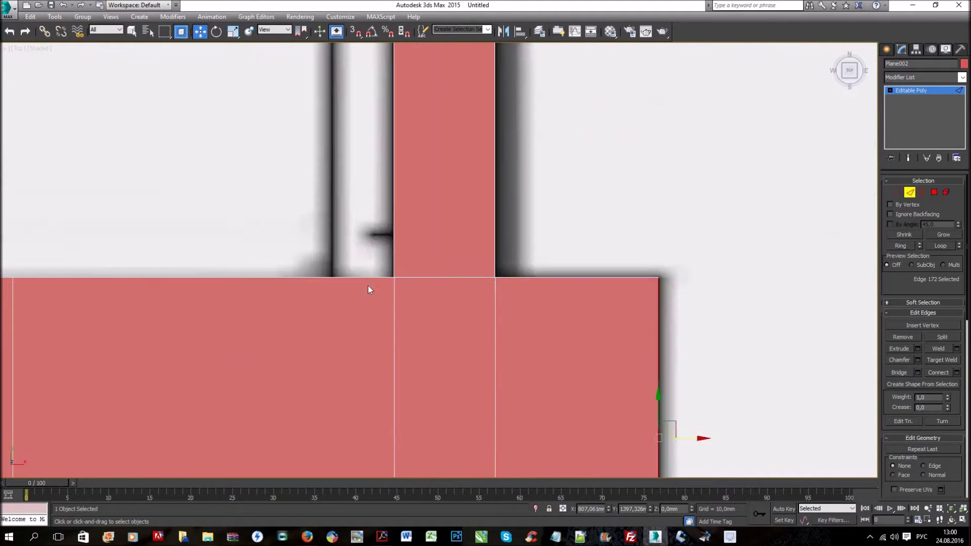
{"action": "scroll", "coordinate": [384, 263], "scroll_direction": "up", "scroll_amount": 3}
{"action": "scroll", "coordinate": [385, 249], "scroll_direction": "up", "scroll_amount": 2}
{"action": "scroll", "coordinate": [423, 251], "scroll_direction": "down", "scroll_amount": 2}
{"action": "scroll", "coordinate": [423, 252], "scroll_direction": "up", "scroll_amount": 3}
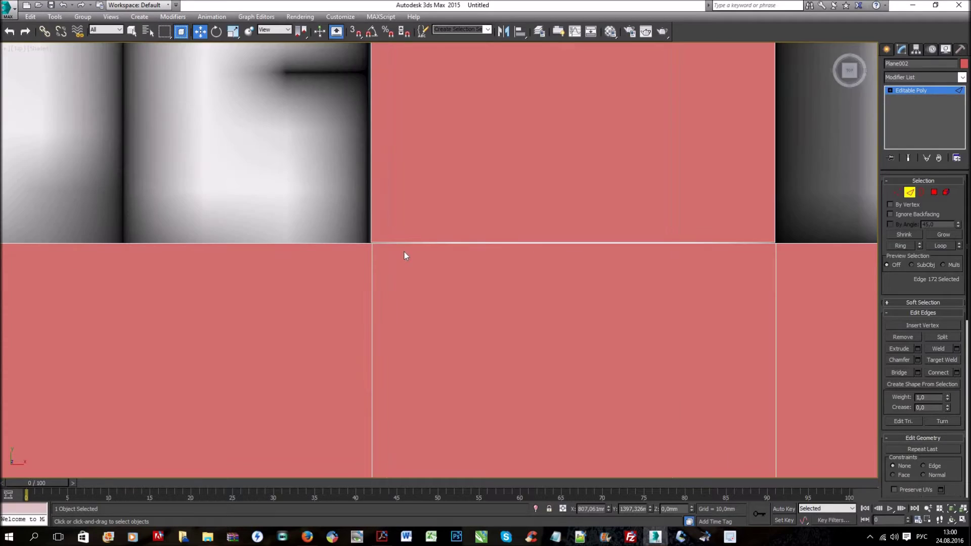
{"action": "scroll", "coordinate": [506, 293], "scroll_direction": "up", "scroll_amount": 2}
{"action": "middle_click_drag", "start_coordinate": [394, 323], "coordinate": [278, 354]}
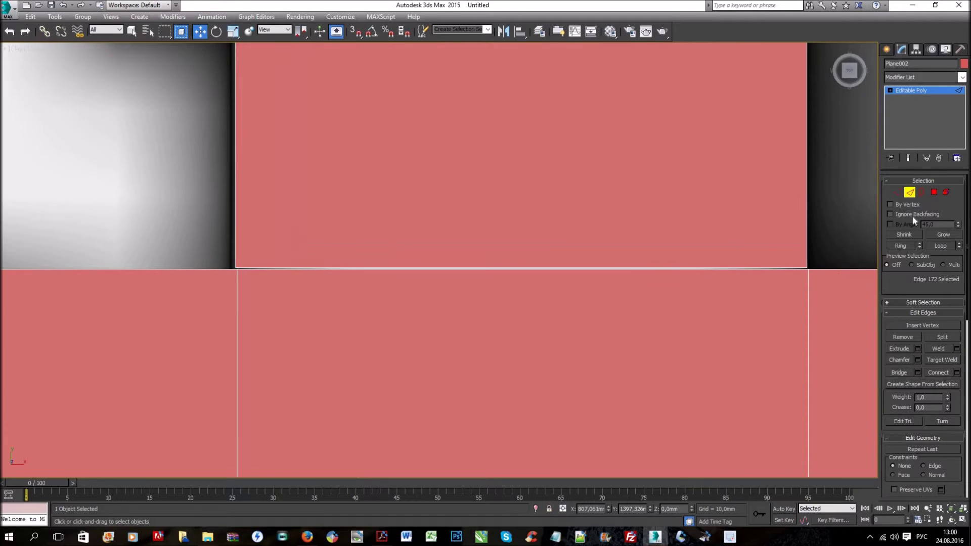
Step: Weld the two overlapping corner vertices using a 10 mm weld threshold
{"action": "left_click", "coordinate": [898, 193]}
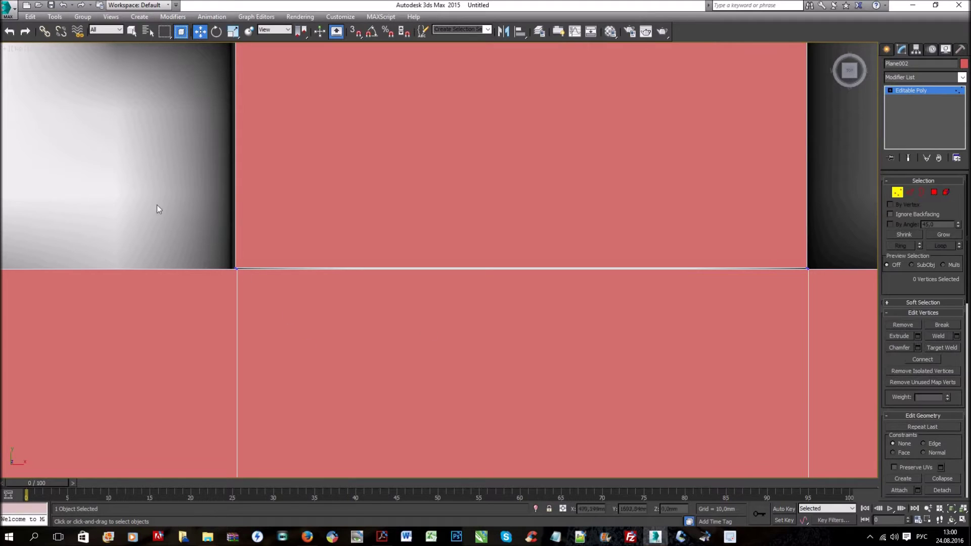
{"action": "scroll", "coordinate": [248, 306], "scroll_direction": "up", "scroll_amount": 3}
{"action": "left_click_drag", "start_coordinate": [273, 314], "coordinate": [215, 220]}
{"action": "scroll", "coordinate": [226, 208], "scroll_direction": "up", "scroll_amount": 5}
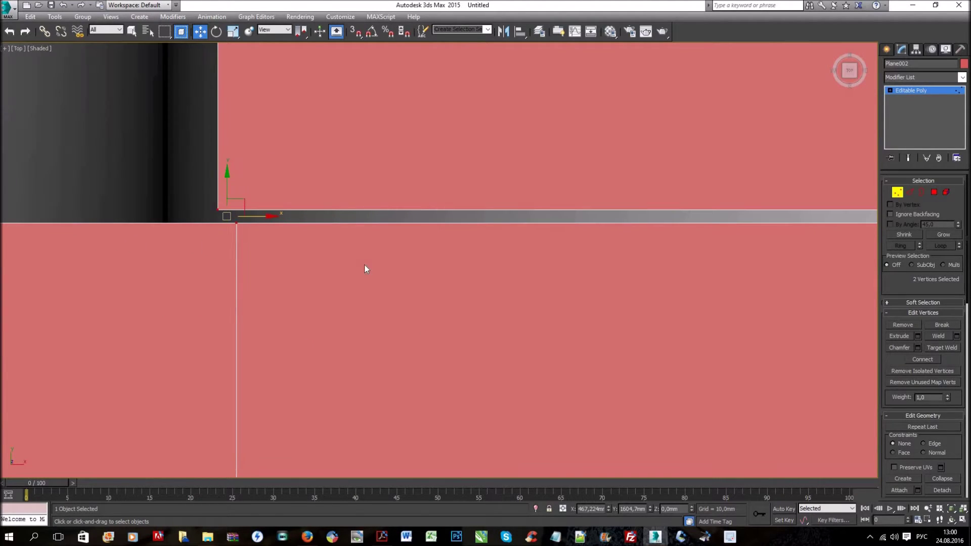
{"action": "left_click", "coordinate": [956, 336]}
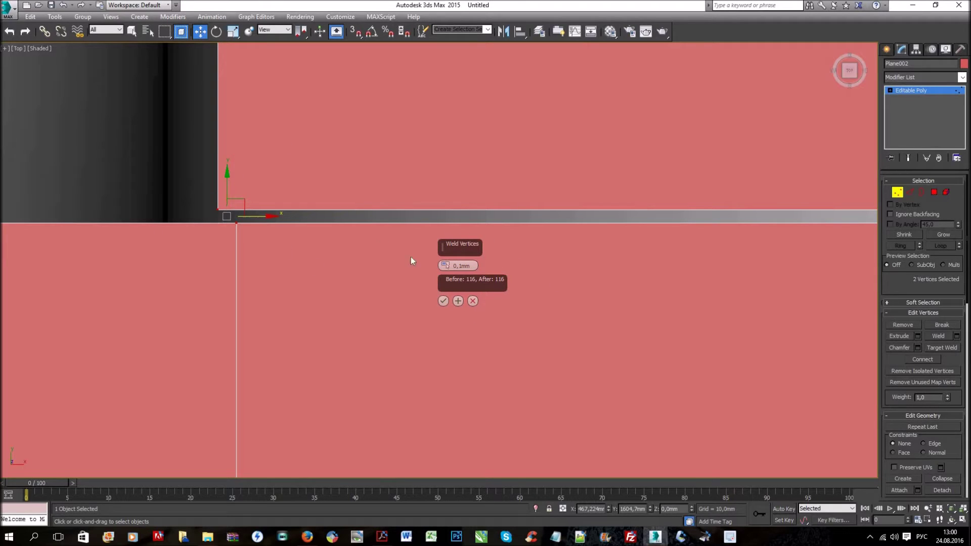
{"action": "double_click", "coordinate": [461, 267]}
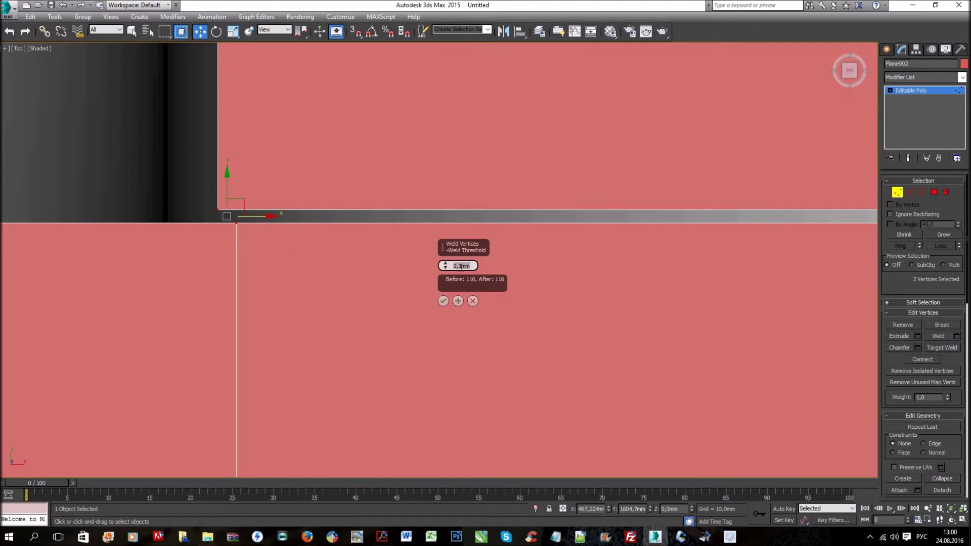
{"action": "type", "text": "10"}
{"action": "key", "text": "Return"}
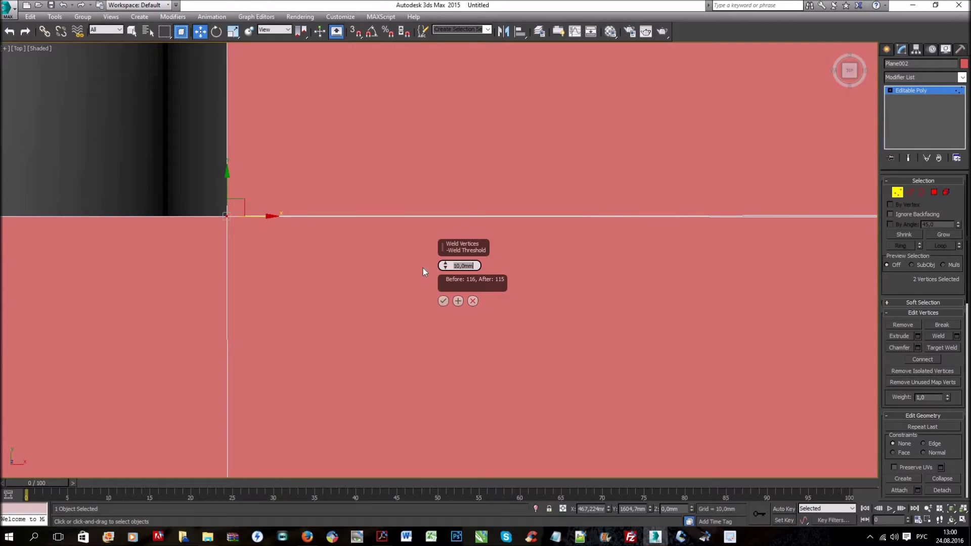
{"action": "left_click", "coordinate": [443, 301]}
Step: Weld the two vertices at the next wall corner into one
{"action": "scroll", "coordinate": [401, 317], "scroll_direction": "down", "scroll_amount": 3}
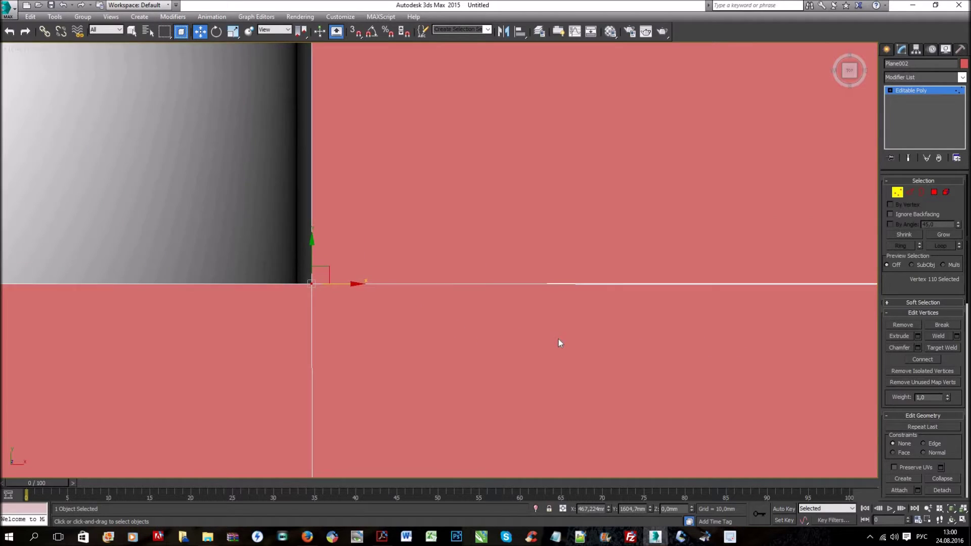
{"action": "scroll", "coordinate": [439, 303], "scroll_direction": "down", "scroll_amount": 2}
{"action": "scroll", "coordinate": [534, 237], "scroll_direction": "up", "scroll_amount": 2}
{"action": "scroll", "coordinate": [534, 236], "scroll_direction": "up", "scroll_amount": 2}
{"action": "left_click_drag", "start_coordinate": [790, 379], "coordinate": [622, 273]}
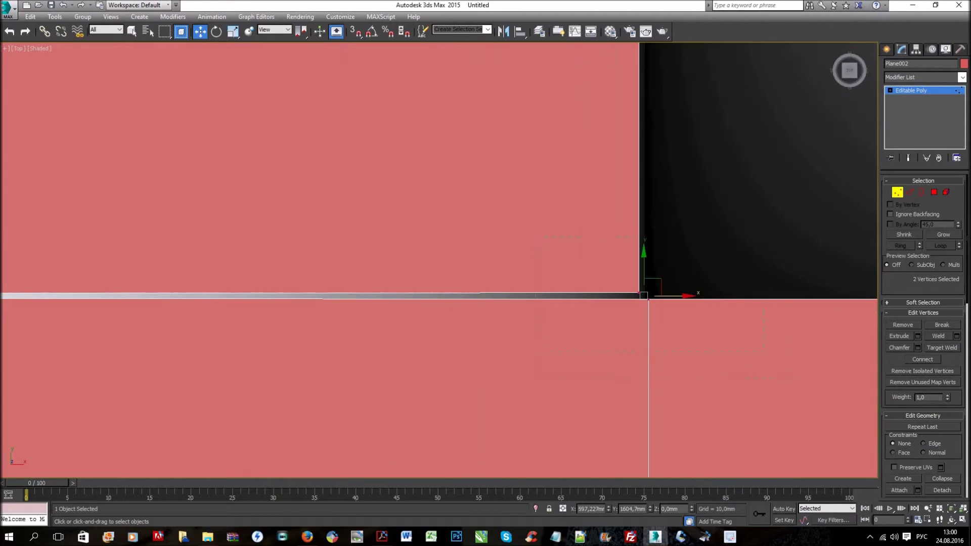
{"action": "left_click", "coordinate": [938, 335]}
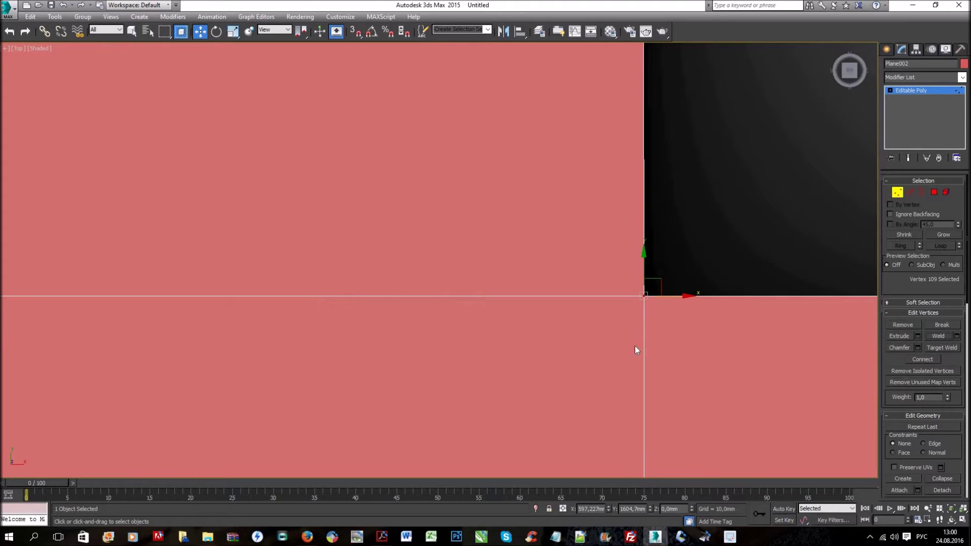
{"action": "scroll", "coordinate": [636, 344], "scroll_direction": "down", "scroll_amount": 3}
{"action": "scroll", "coordinate": [639, 349], "scroll_direction": "down", "scroll_amount": 2}
{"action": "scroll", "coordinate": [438, 231], "scroll_direction": "down", "scroll_amount": 3}
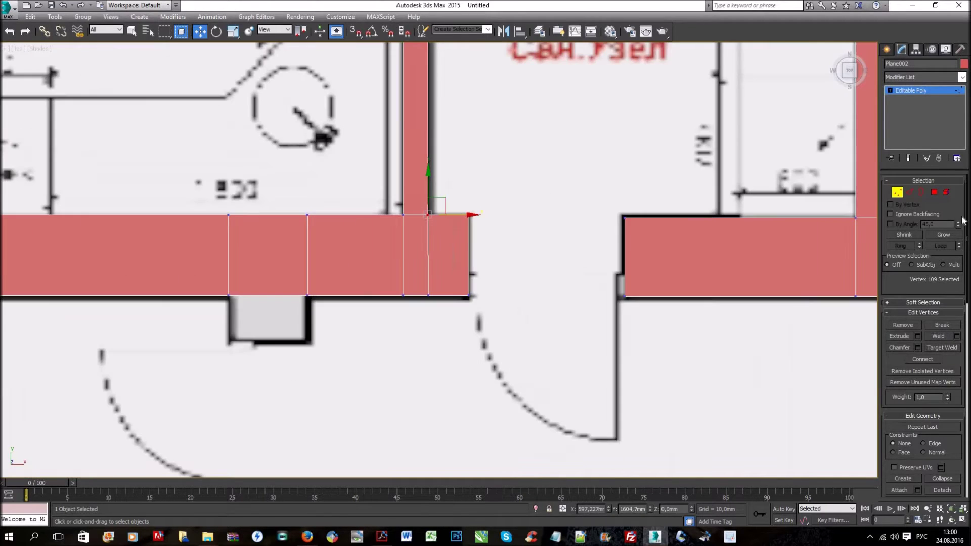
Step: Extrude the bottom wall strip's end edge across the doorway gap
{"action": "left_click", "coordinate": [910, 192]}
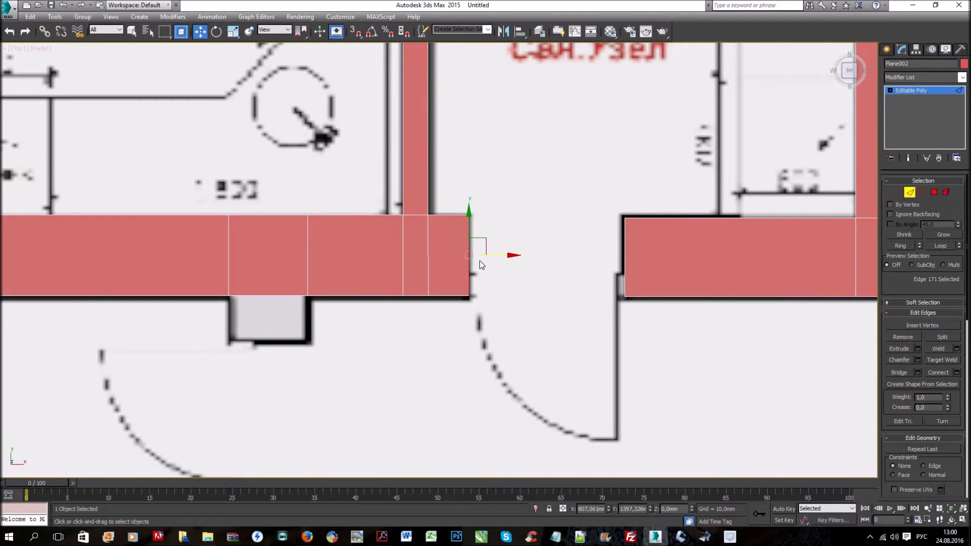
{"action": "scroll", "coordinate": [479, 260], "scroll_direction": "up", "scroll_amount": 5}
{"action": "middle_click_drag", "start_coordinate": [477, 261], "coordinate": [277, 333]}
{"action": "scroll", "coordinate": [284, 332], "scroll_direction": "down", "scroll_amount": 5}
{"action": "scroll", "coordinate": [293, 328], "scroll_direction": "up", "scroll_amount": 3}
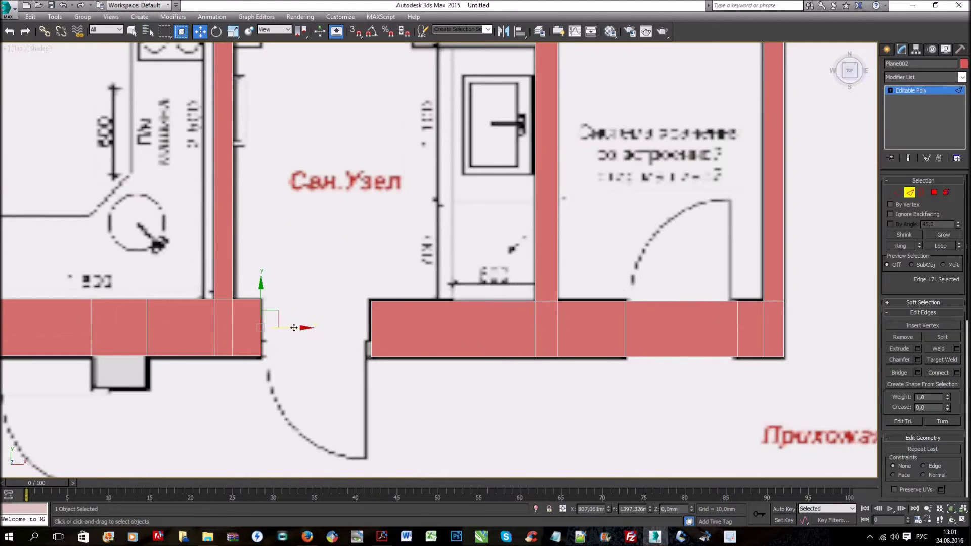
{"action": "left_click_drag", "start_coordinate": [294, 328], "coordinate": [403, 330], "text": "shift"}
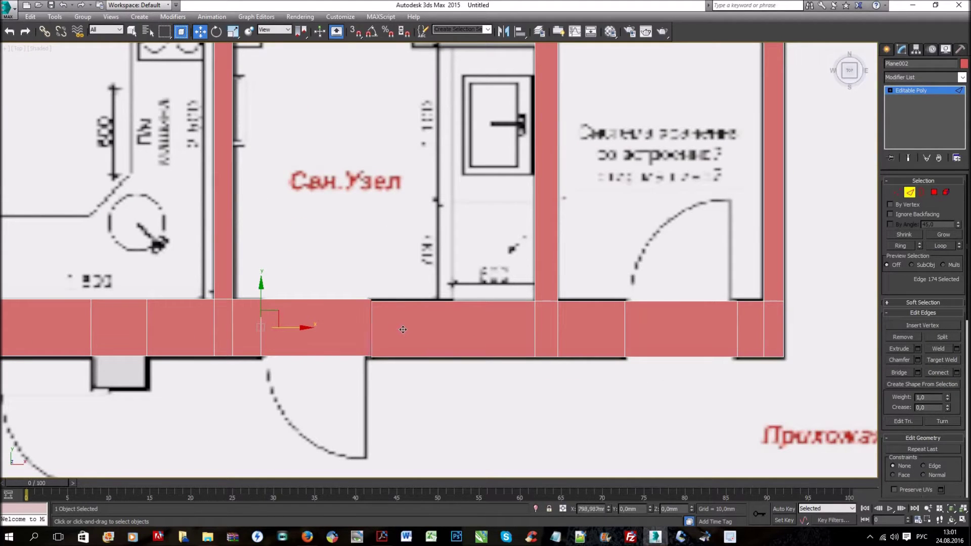
Step: Slide the new strip's end edge right so it meets the next wall without a gap
{"action": "left_click", "coordinate": [372, 328]}
{"action": "scroll", "coordinate": [371, 326], "scroll_direction": "up", "scroll_amount": 3}
{"action": "scroll", "coordinate": [368, 319], "scroll_direction": "up", "scroll_amount": 2}
{"action": "scroll", "coordinate": [368, 320], "scroll_direction": "up", "scroll_amount": 2}
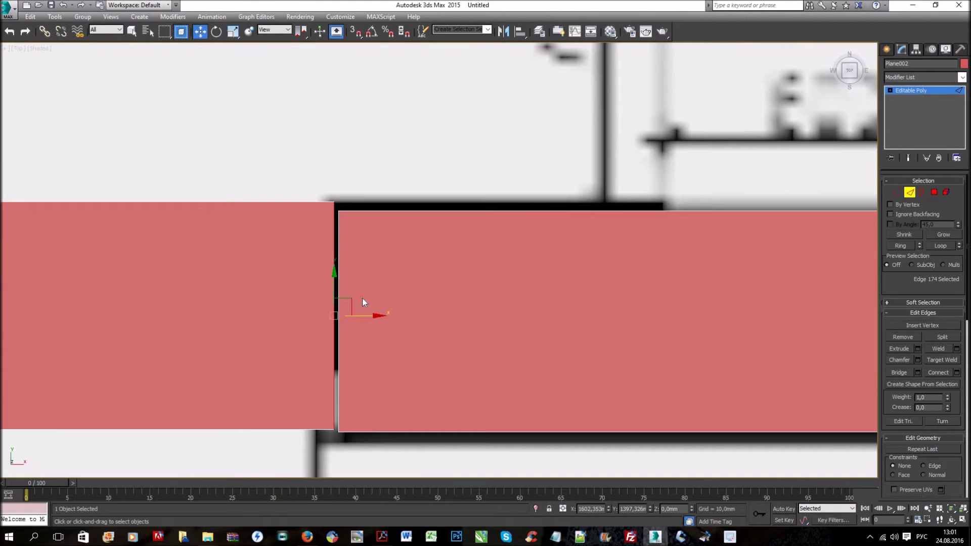
{"action": "scroll", "coordinate": [357, 303], "scroll_direction": "up", "scroll_amount": 2}
{"action": "scroll", "coordinate": [343, 329], "scroll_direction": "up", "scroll_amount": 2}
{"action": "middle_click_drag", "start_coordinate": [340, 378], "coordinate": [330, 446]}
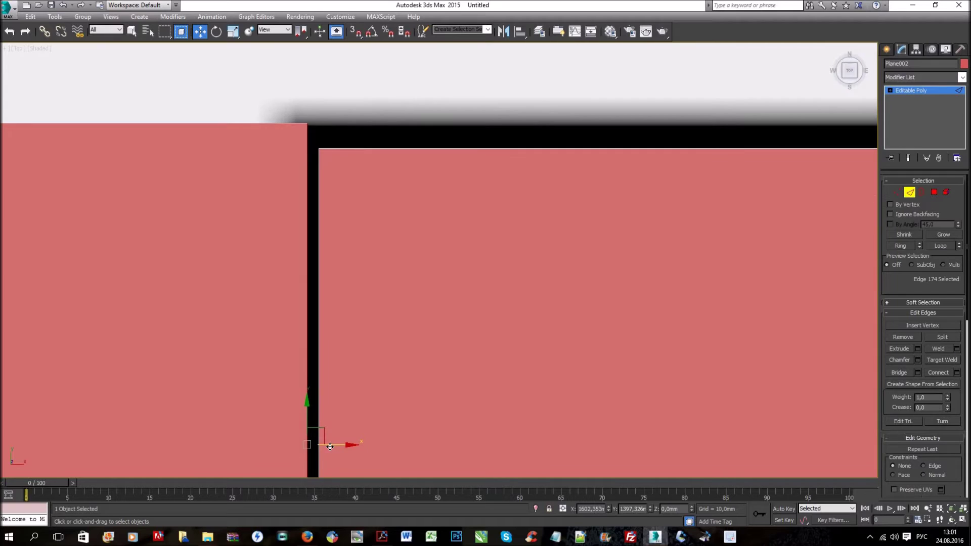
{"action": "left_click_drag", "start_coordinate": [341, 447], "coordinate": [344, 447]}
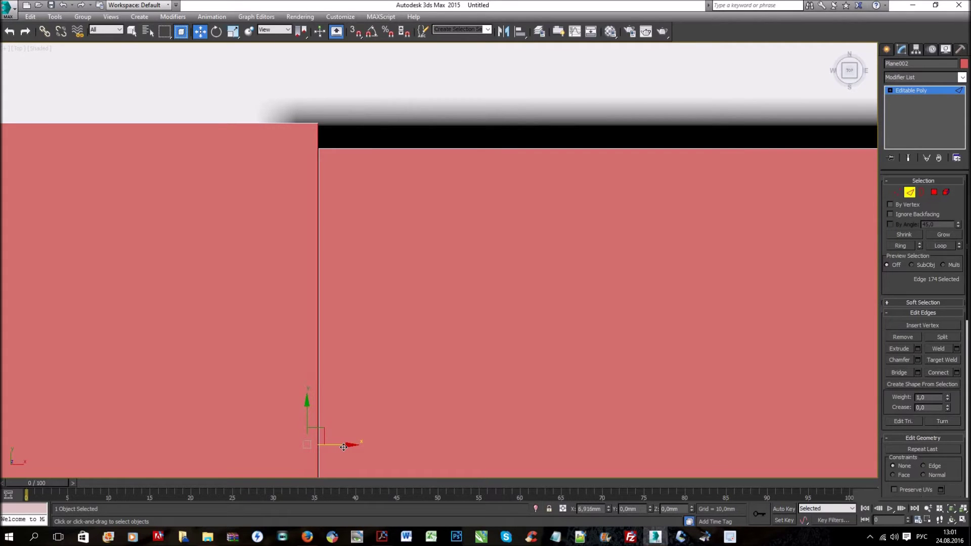
{"action": "scroll", "coordinate": [391, 444], "scroll_direction": "down", "scroll_amount": 5}
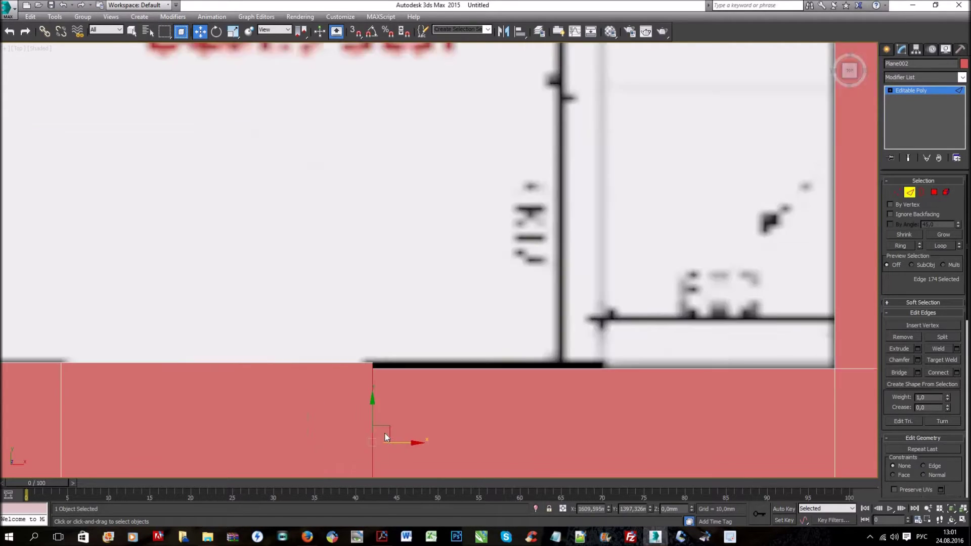
{"action": "scroll", "coordinate": [392, 444], "scroll_direction": "down", "scroll_amount": 3}
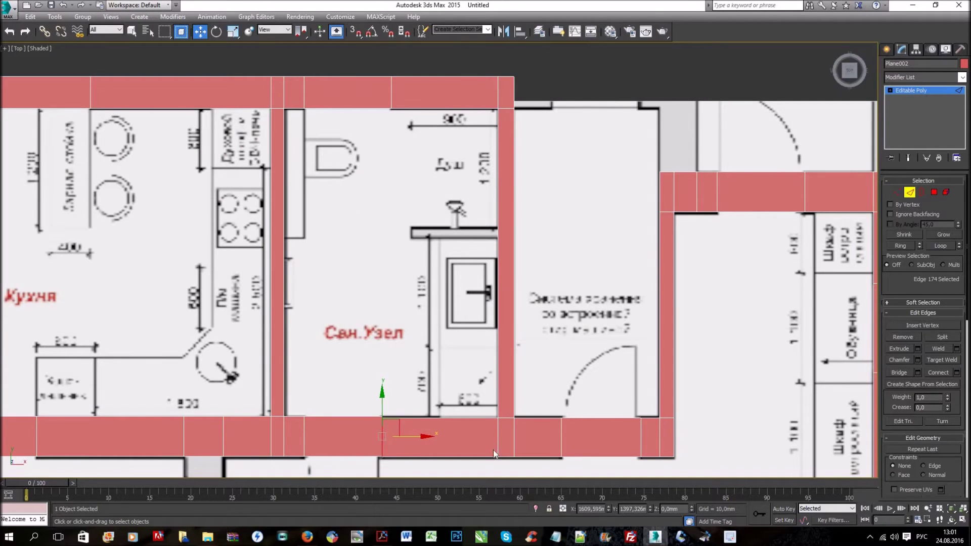
Step: Select the top edge of the horizontal wall strip
{"action": "scroll", "coordinate": [480, 394], "scroll_direction": "up", "scroll_amount": 2}
{"action": "scroll", "coordinate": [360, 271], "scroll_direction": "up", "scroll_amount": 2}
{"action": "scroll", "coordinate": [248, 276], "scroll_direction": "up", "scroll_amount": 3}
{"action": "scroll", "coordinate": [248, 275], "scroll_direction": "up", "scroll_amount": 3}
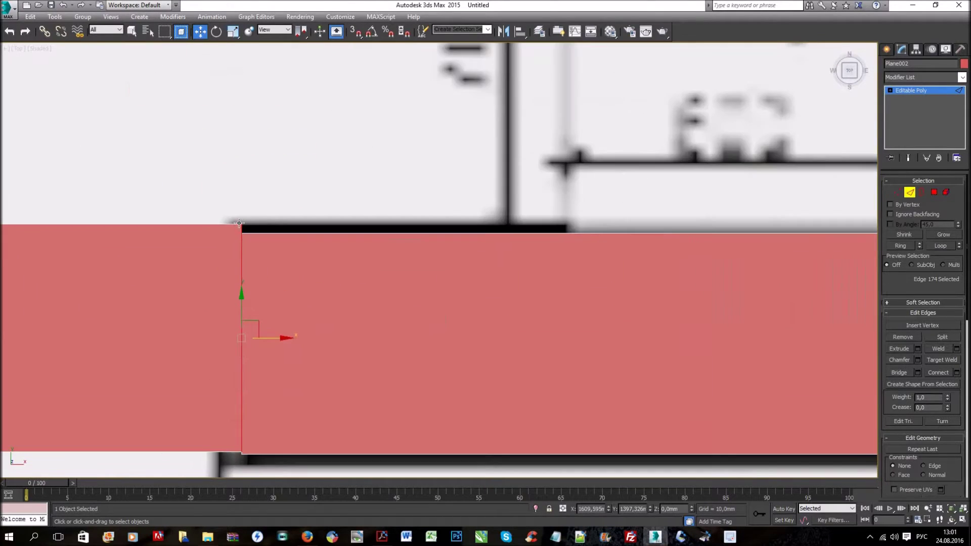
{"action": "middle_click_drag", "start_coordinate": [472, 331], "coordinate": [368, 303]}
{"action": "scroll", "coordinate": [369, 303], "scroll_direction": "down", "scroll_amount": 1}
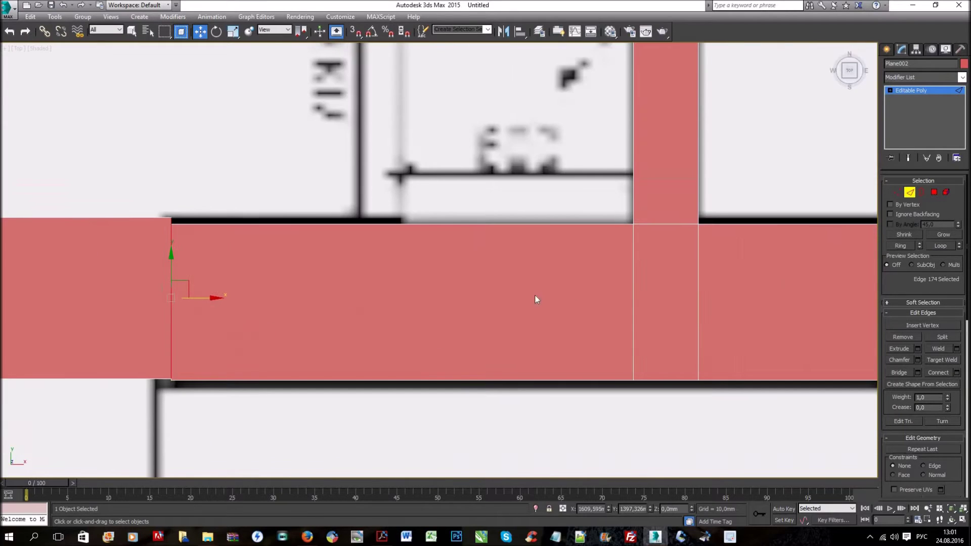
{"action": "scroll", "coordinate": [570, 317], "scroll_direction": "down", "scroll_amount": 1}
{"action": "middle_click_drag", "start_coordinate": [439, 268], "coordinate": [439, 247]}
{"action": "left_click", "coordinate": [440, 245]}
Step: Add the corridor strip's six top edges to the selection
{"action": "middle_click_drag", "start_coordinate": [612, 281], "coordinate": [475, 248]}
{"action": "left_click", "coordinate": [488, 248], "text": "ctrl"}
{"action": "left_click", "coordinate": [681, 248], "text": "ctrl"}
{"action": "left_click", "coordinate": [748, 248], "text": "ctrl"}
{"action": "middle_click_drag", "start_coordinate": [678, 296], "coordinate": [465, 316]}
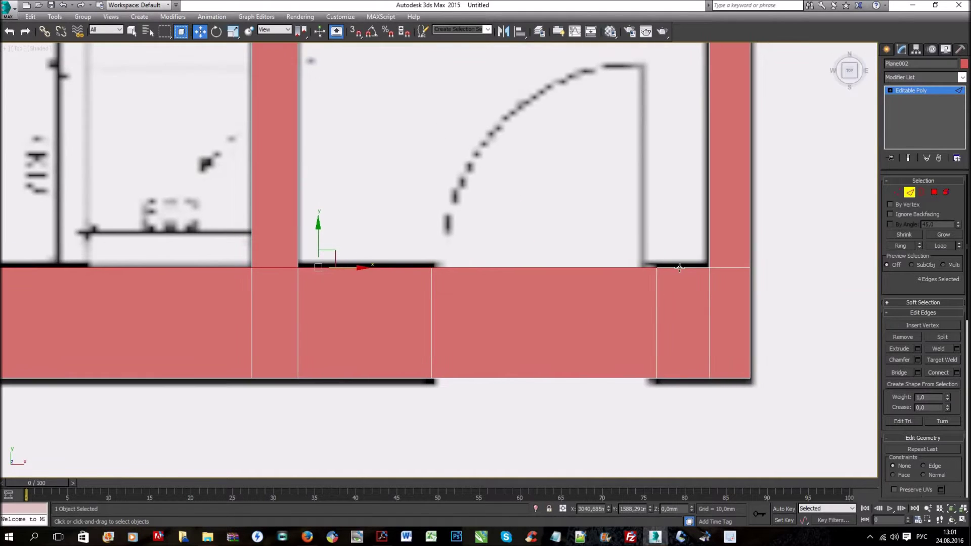
{"action": "left_click", "coordinate": [732, 269], "text": "ctrl"}
{"action": "left_click", "coordinate": [431, 302], "text": "ctrl"}
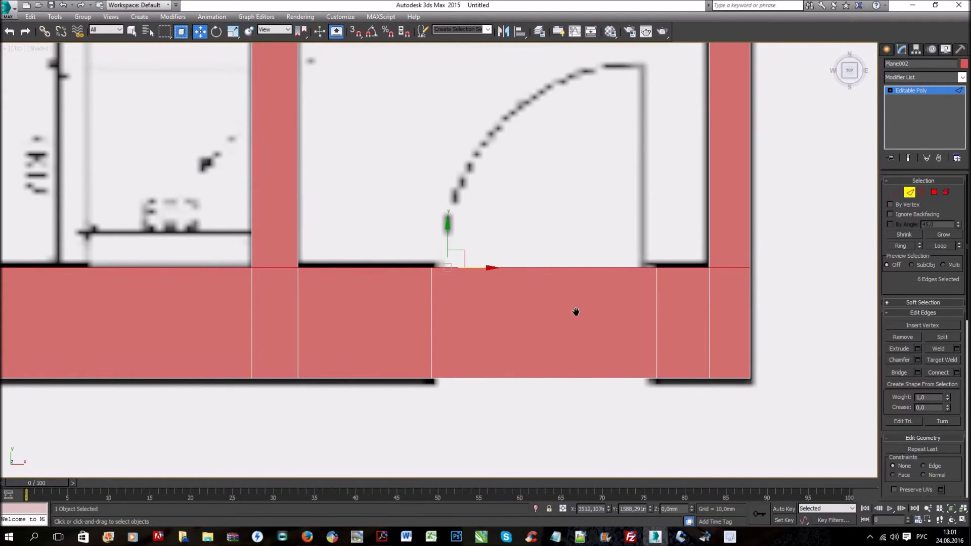
{"action": "scroll", "coordinate": [399, 290], "scroll_direction": "down", "scroll_amount": 3}
{"action": "scroll", "coordinate": [399, 291], "scroll_direction": "up", "scroll_amount": 1}
{"action": "scroll", "coordinate": [412, 300], "scroll_direction": "up", "scroll_amount": 4}
{"action": "scroll", "coordinate": [396, 299], "scroll_direction": "down", "scroll_amount": 2}
{"action": "scroll", "coordinate": [481, 223], "scroll_direction": "up", "scroll_amount": 5}
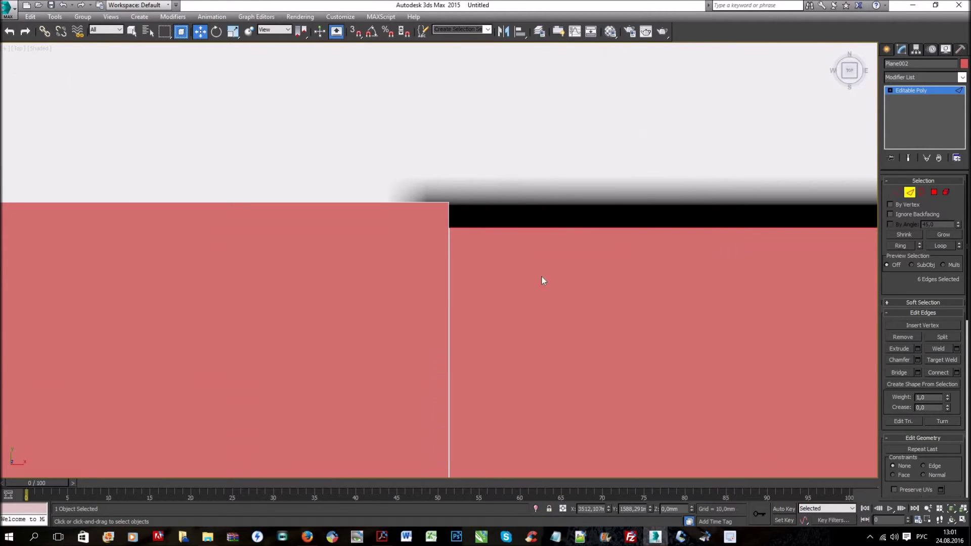
{"action": "scroll", "coordinate": [520, 268], "scroll_direction": "down", "scroll_amount": 4}
{"action": "scroll", "coordinate": [403, 316], "scroll_direction": "up", "scroll_amount": 1}
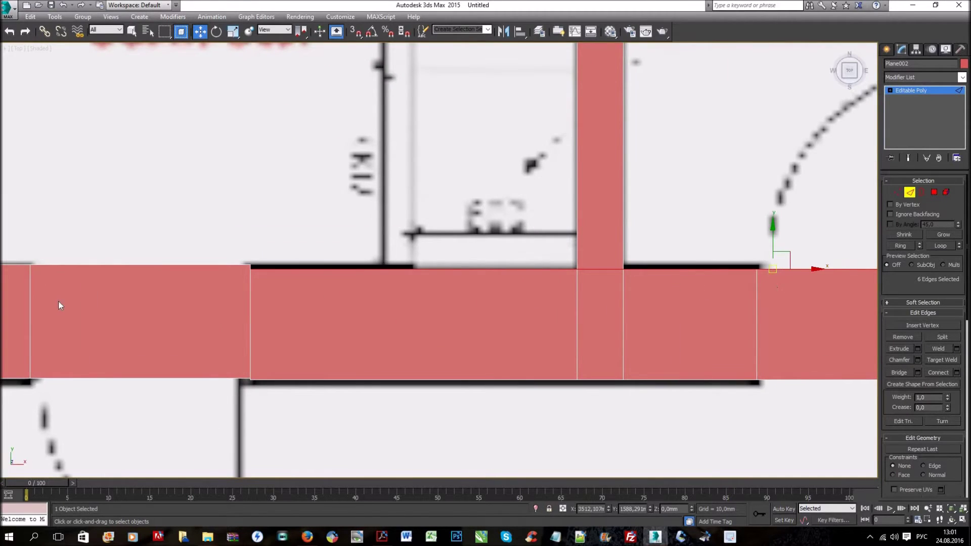
{"action": "scroll", "coordinate": [237, 268], "scroll_direction": "up", "scroll_amount": 2}
{"action": "scroll", "coordinate": [313, 256], "scroll_direction": "up", "scroll_amount": 2}
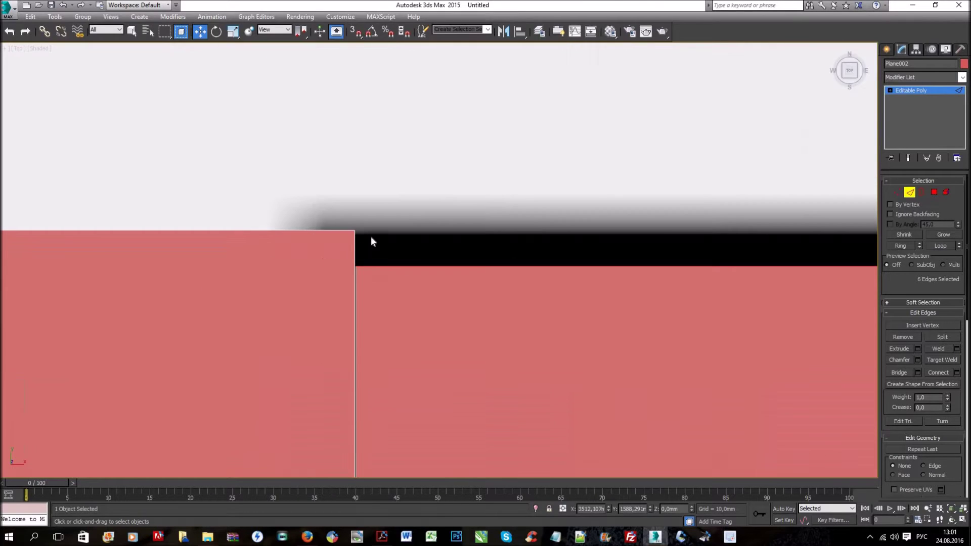
{"action": "scroll", "coordinate": [384, 228], "scroll_direction": "up", "scroll_amount": 1}
{"action": "scroll", "coordinate": [414, 202], "scroll_direction": "up", "scroll_amount": 2}
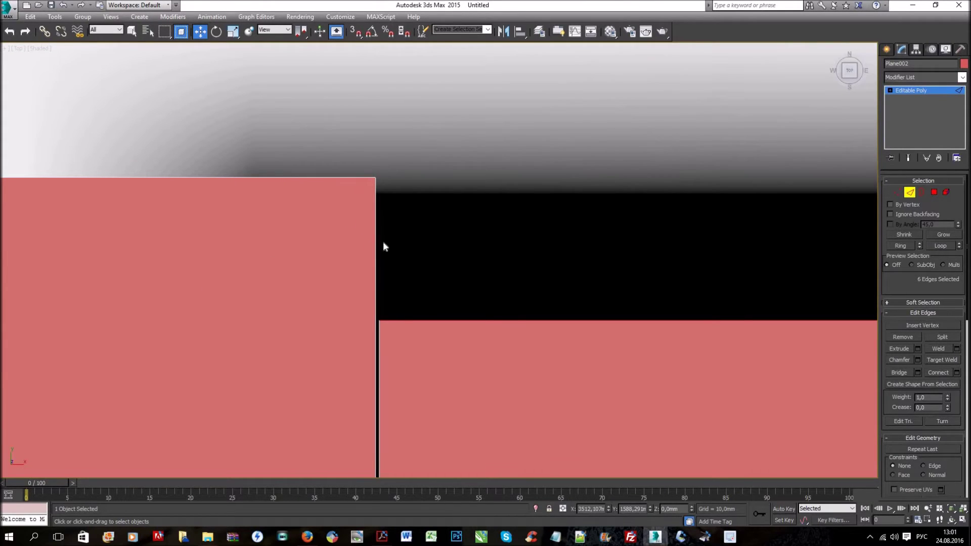
Step: Raise the selected top edges level with the adjoining left strip
{"action": "left_click_drag", "start_coordinate": [301, 31], "coordinate": [305, 82]}
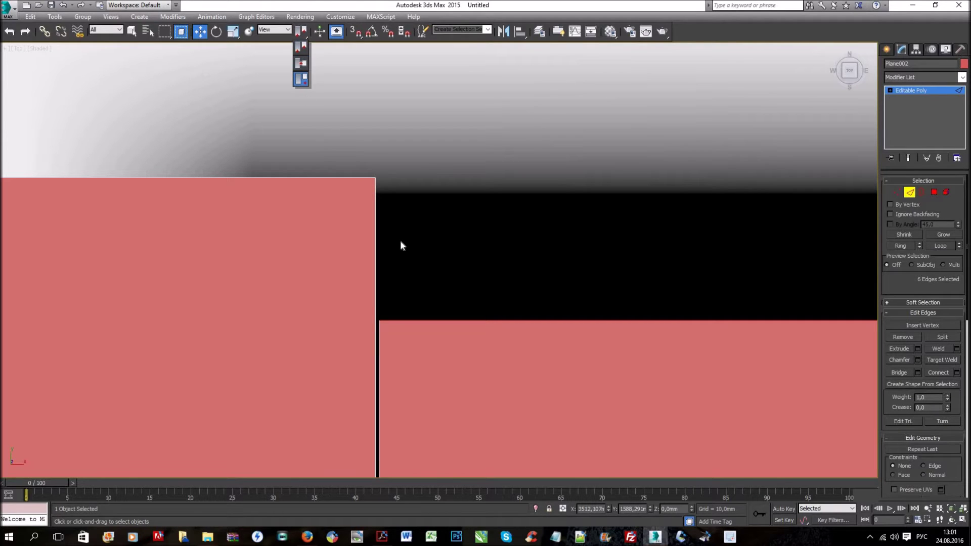
{"action": "key", "text": "z"}
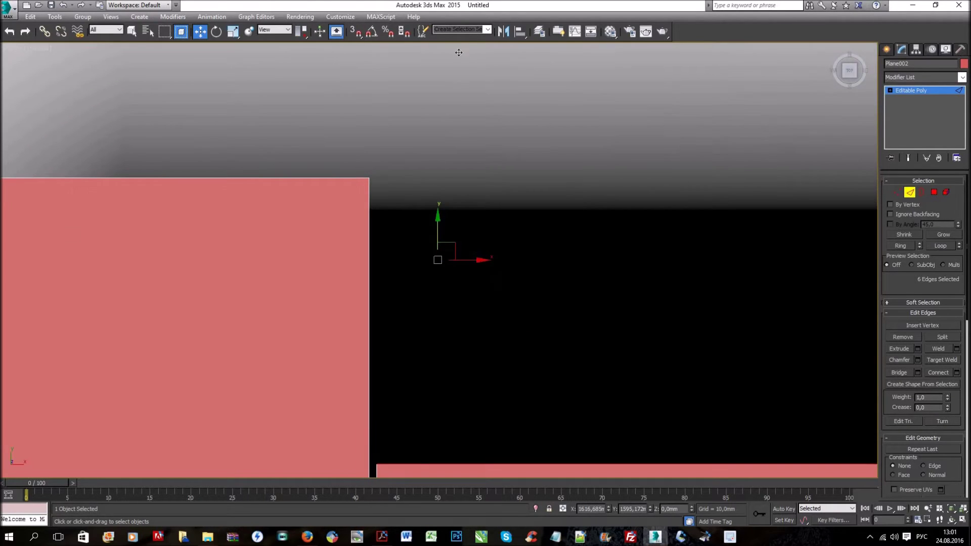
{"action": "left_click_drag", "start_coordinate": [438, 223], "coordinate": [435, 141]}
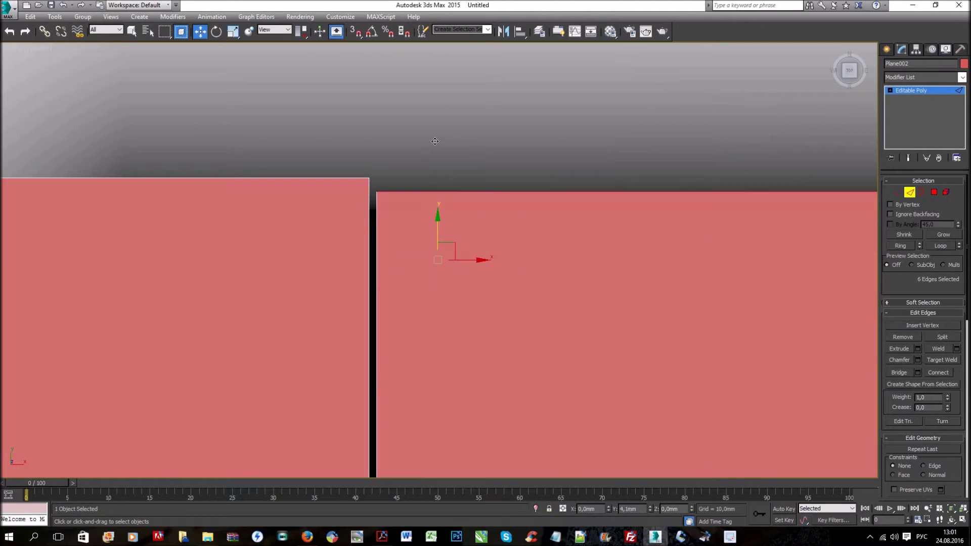
{"action": "key", "text": "z"}
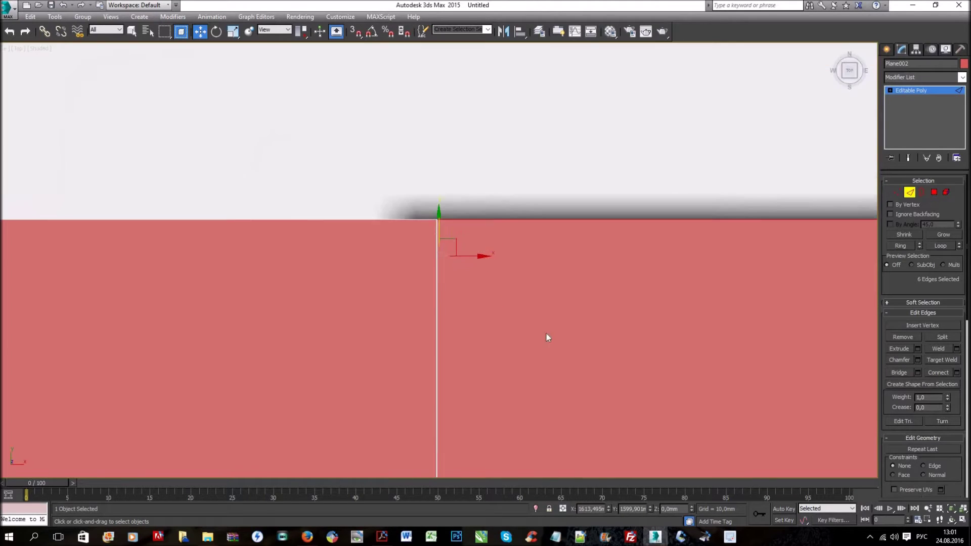
{"action": "scroll", "coordinate": [546, 334], "scroll_direction": "down", "scroll_amount": 3}
Step: Select the strip's bottom edges along the wall beneath Кухня and Сан.Узел
{"action": "middle_click_drag", "start_coordinate": [486, 402], "coordinate": [288, 319]}
{"action": "left_click", "coordinate": [289, 320]}
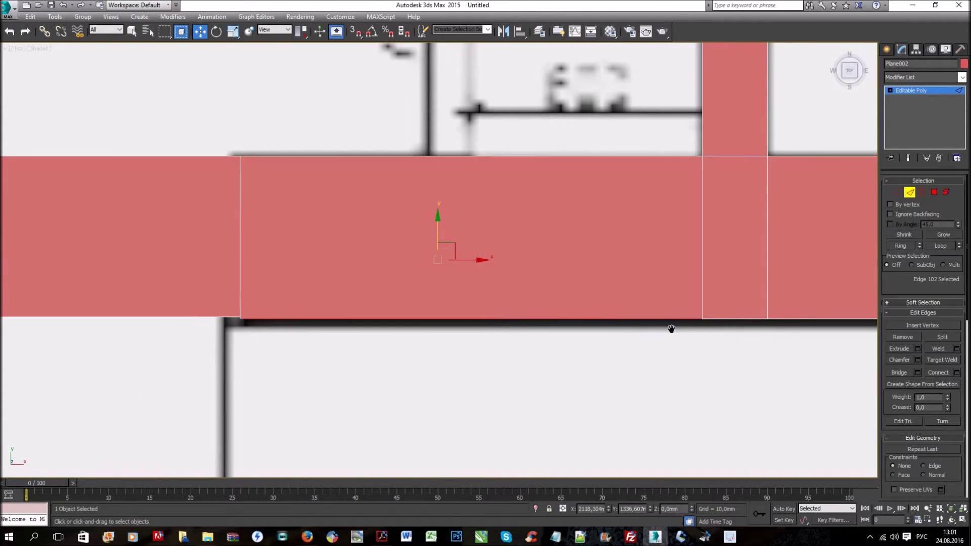
{"action": "middle_click_drag", "start_coordinate": [671, 329], "coordinate": [531, 297]}
{"action": "left_click", "coordinate": [531, 299], "text": "ctrl"}
{"action": "left_click", "coordinate": [685, 299], "text": "ctrl"}
{"action": "middle_click_drag", "start_coordinate": [855, 302], "coordinate": [588, 302]}
{"action": "left_click", "coordinate": [594, 300], "text": "ctrl"}
{"action": "middle_click_drag", "start_coordinate": [844, 303], "coordinate": [471, 293]}
{"action": "left_click", "coordinate": [472, 292], "text": "ctrl"}
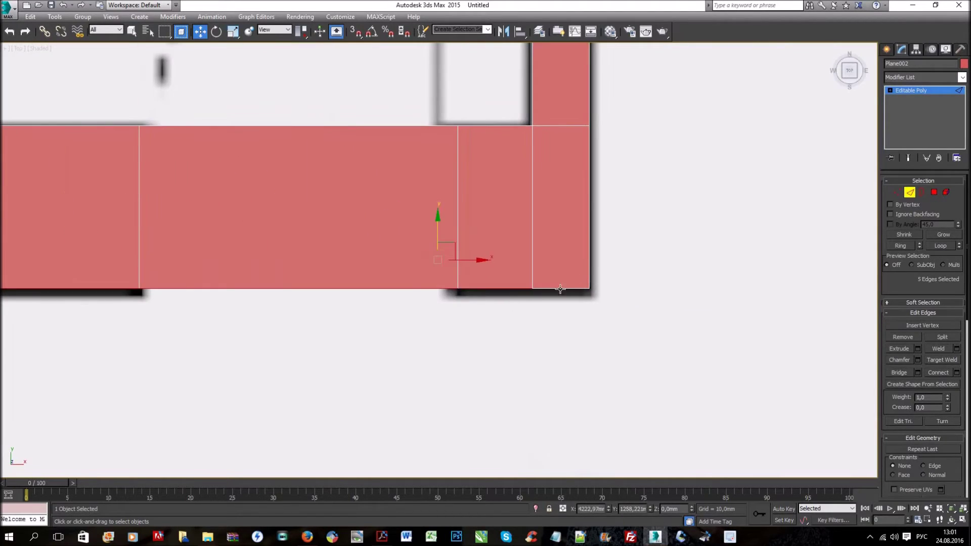
{"action": "scroll", "coordinate": [493, 332], "scroll_direction": "down", "scroll_amount": 5}
{"action": "scroll", "coordinate": [490, 317], "scroll_direction": "up", "scroll_amount": 2}
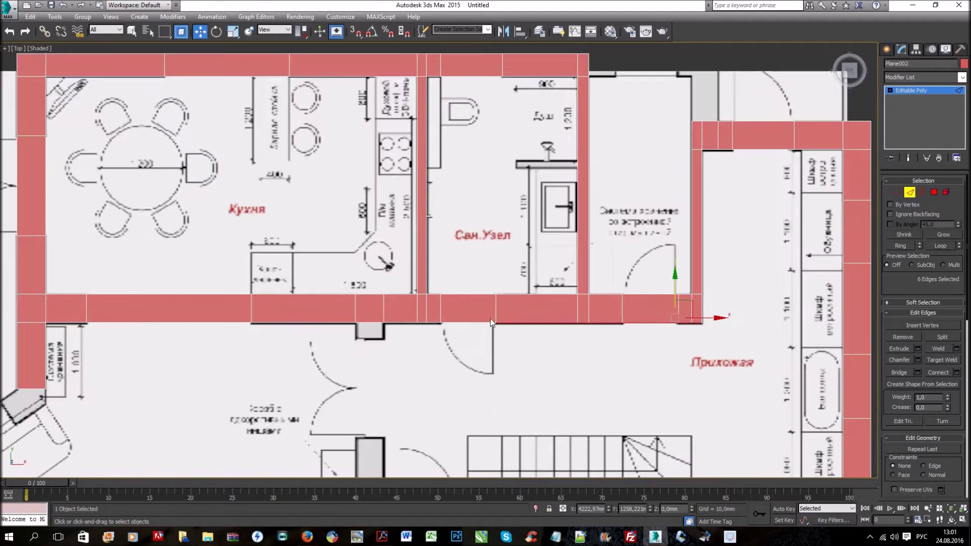
Step: Zoom in and move the bottom edges so the wall strips line up
{"action": "scroll", "coordinate": [516, 307], "scroll_direction": "up", "scroll_amount": 4}
{"action": "scroll", "coordinate": [494, 308], "scroll_direction": "up", "scroll_amount": 3}
{"action": "scroll", "coordinate": [494, 308], "scroll_direction": "up", "scroll_amount": 3}
{"action": "scroll", "coordinate": [466, 338], "scroll_direction": "up", "scroll_amount": 2}
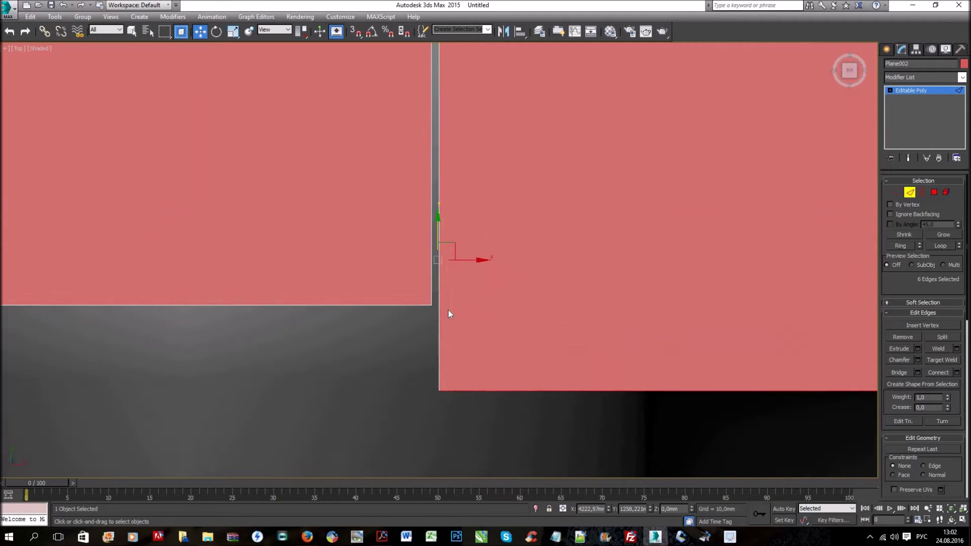
{"action": "scroll", "coordinate": [448, 310], "scroll_direction": "up", "scroll_amount": 2}
{"action": "left_click_drag", "start_coordinate": [441, 151], "coordinate": [451, 64]}
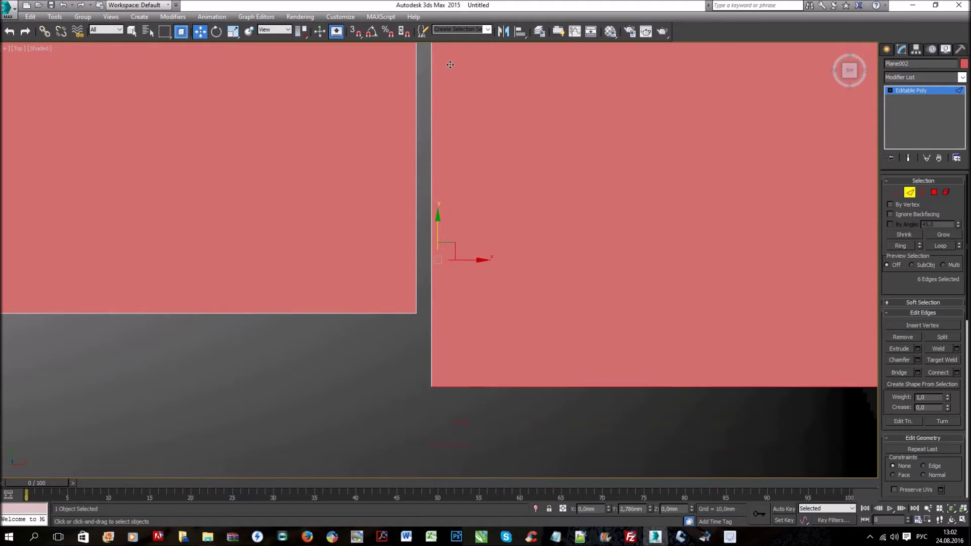
Step: Weld the two vertices at the seam, redoing the weld after an undo
{"action": "left_click", "coordinate": [899, 193]}
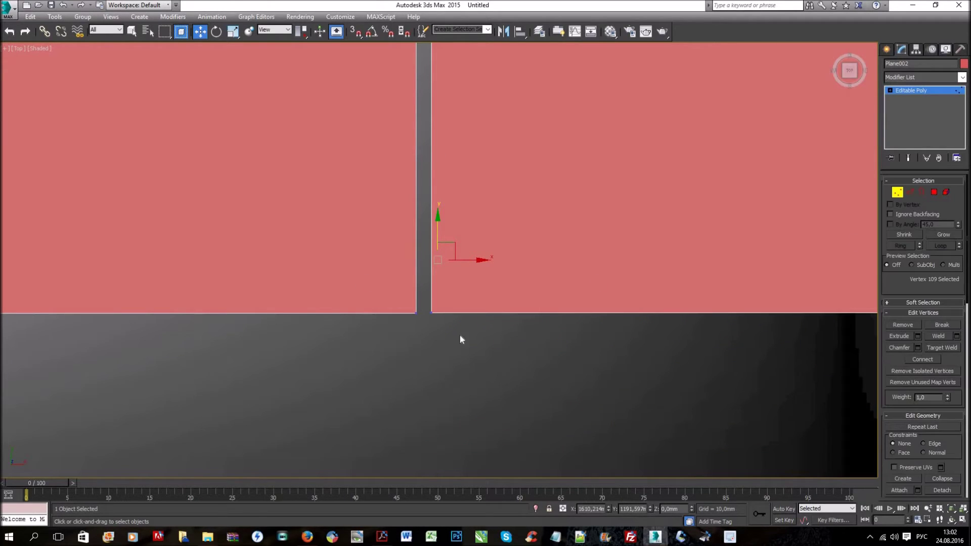
{"action": "scroll", "coordinate": [422, 320], "scroll_direction": "up", "scroll_amount": 3}
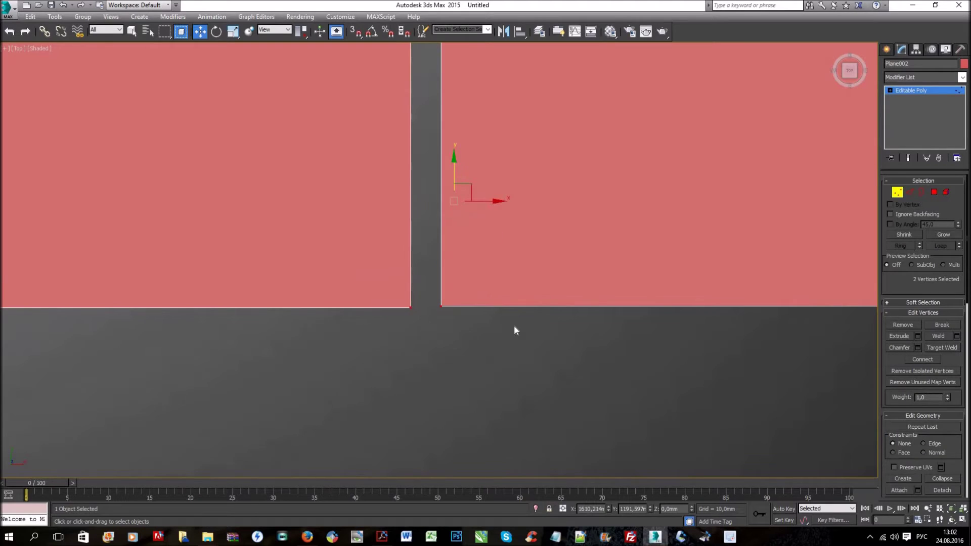
{"action": "left_click", "coordinate": [938, 336]}
{"action": "scroll", "coordinate": [647, 390], "scroll_direction": "up", "scroll_amount": 5}
{"action": "scroll", "coordinate": [657, 329], "scroll_direction": "up", "scroll_amount": 2}
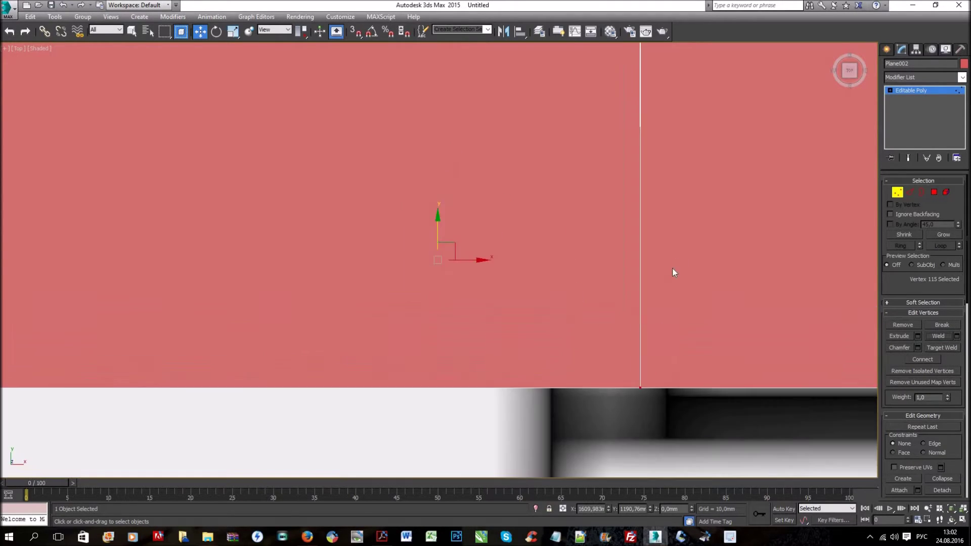
{"action": "scroll", "coordinate": [672, 271], "scroll_direction": "down", "scroll_amount": 5}
{"action": "scroll", "coordinate": [662, 86], "scroll_direction": "up", "scroll_amount": 3}
{"action": "scroll", "coordinate": [547, 243], "scroll_direction": "down", "scroll_amount": 5}
{"action": "key", "text": "ctrl+z"}
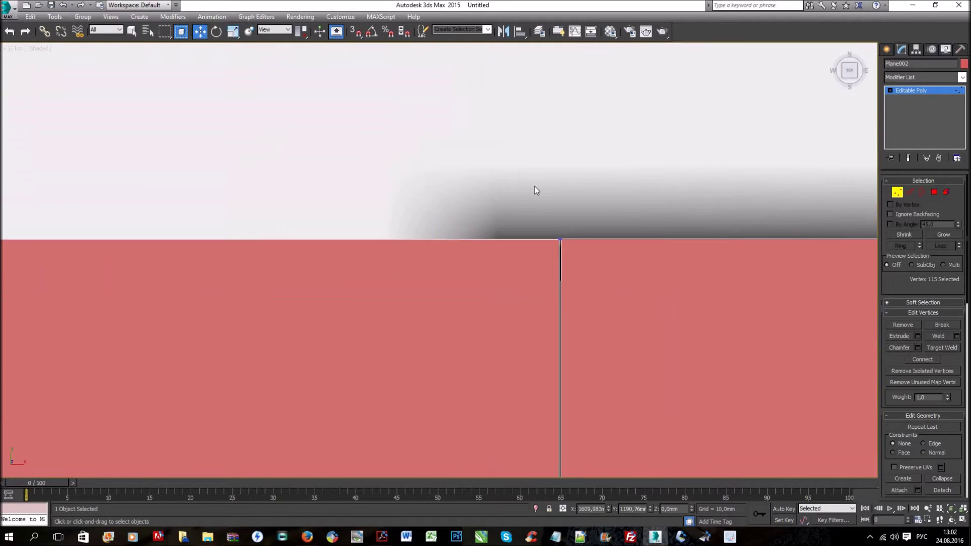
{"action": "left_click", "coordinate": [939, 336]}
Step: Leave vertex editing and zoom out to show the whole floor plan
{"action": "key", "text": "1"}
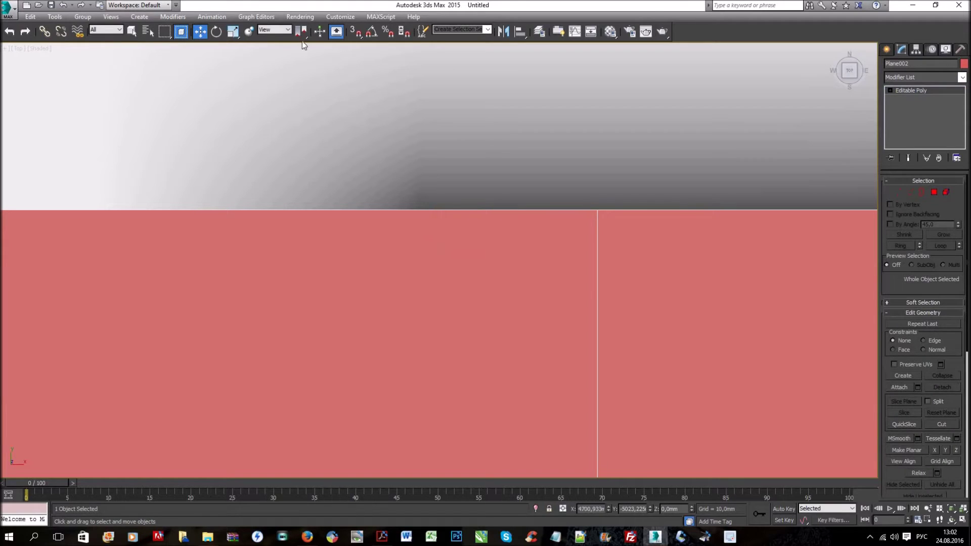
{"action": "scroll", "coordinate": [629, 273], "scroll_direction": "down", "scroll_amount": 5}
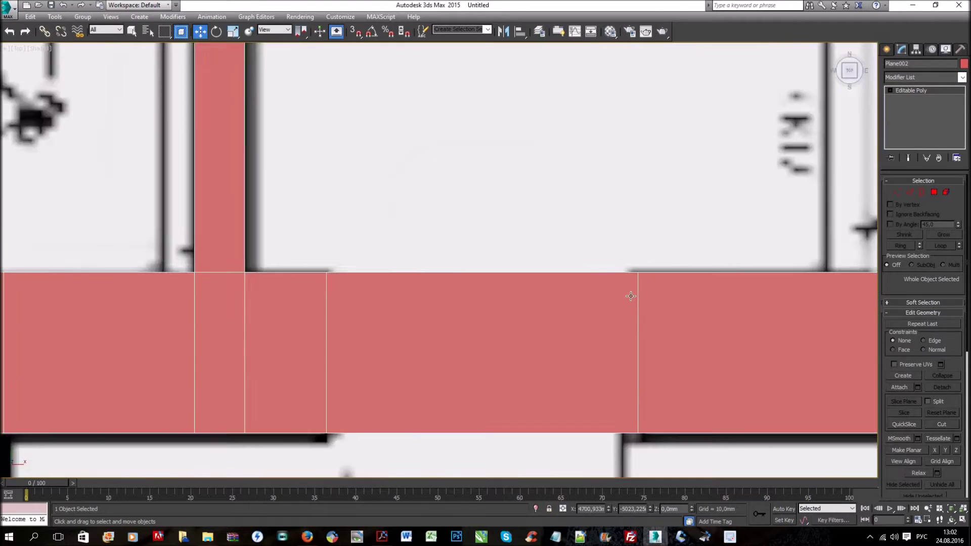
{"action": "scroll", "coordinate": [634, 291], "scroll_direction": "down", "scroll_amount": 3}
{"action": "middle_click_drag", "start_coordinate": [779, 337], "coordinate": [601, 308]}
{"action": "scroll", "coordinate": [601, 309], "scroll_direction": "down", "scroll_amount": 2}
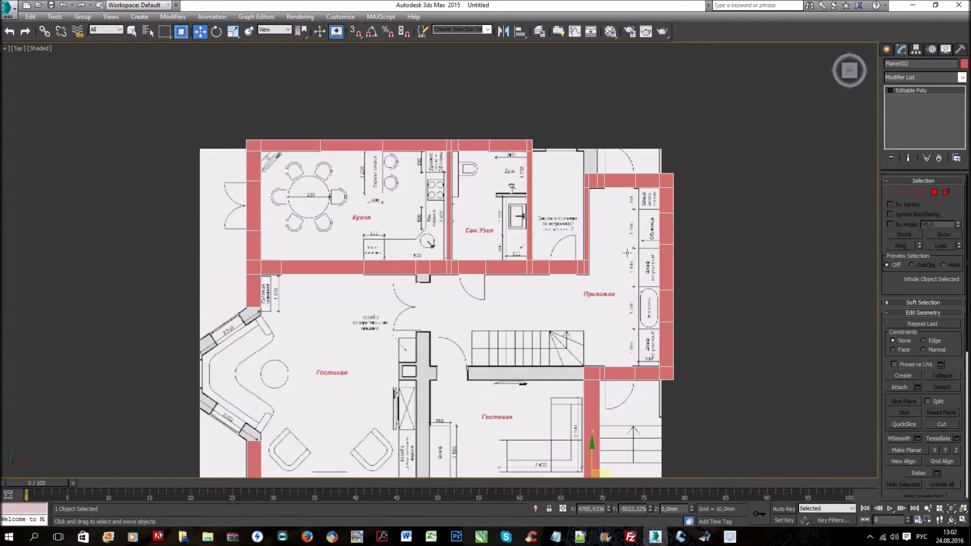
Step: Shift-drag the strip's end edge to extrude a new wall strip left under the stairs
{"action": "left_click", "coordinate": [909, 193]}
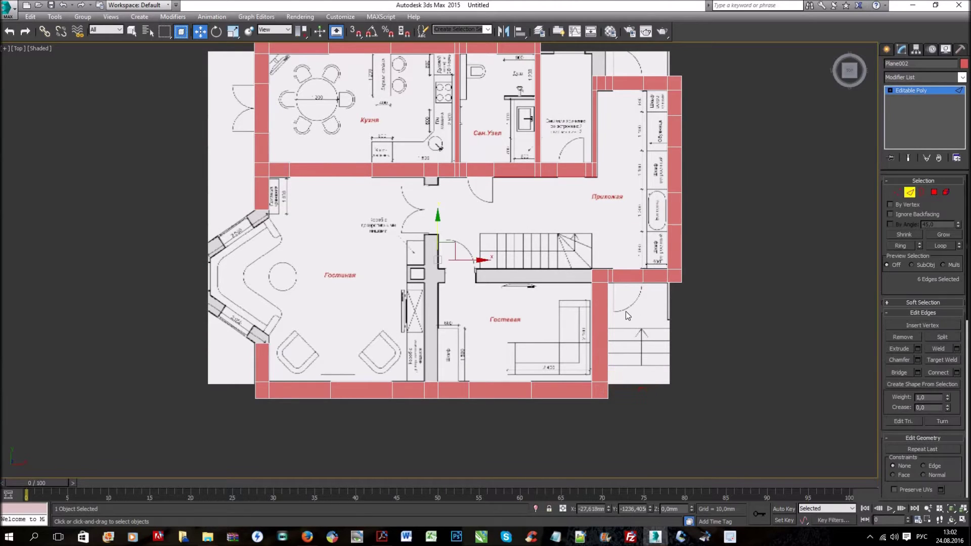
{"action": "scroll", "coordinate": [601, 275], "scroll_direction": "up", "scroll_amount": 4}
{"action": "scroll", "coordinate": [614, 248], "scroll_direction": "down", "scroll_amount": 2}
{"action": "scroll", "coordinate": [614, 242], "scroll_direction": "down", "scroll_amount": 2}
{"action": "scroll", "coordinate": [614, 241], "scroll_direction": "up", "scroll_amount": 4}
{"action": "middle_click_drag", "start_coordinate": [615, 290], "coordinate": [614, 300]}
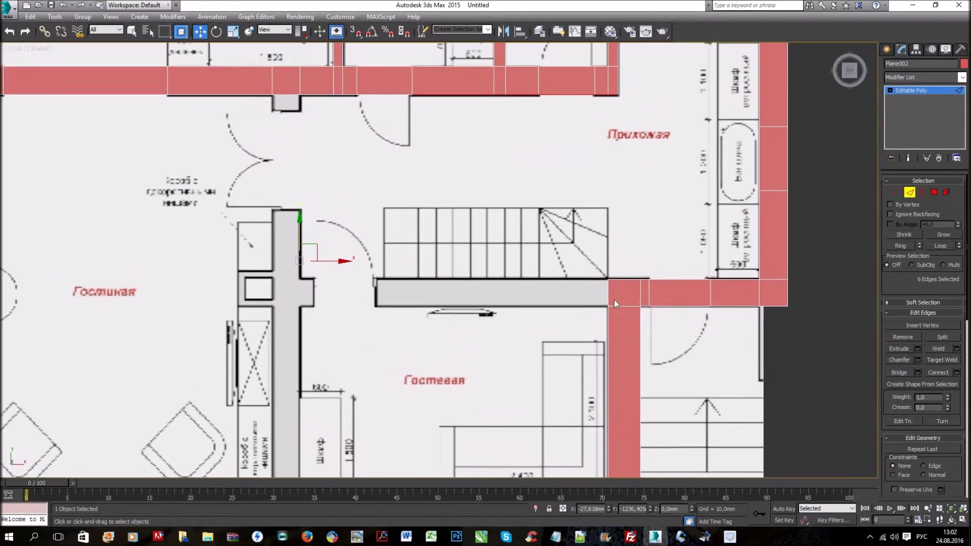
{"action": "scroll", "coordinate": [613, 299], "scroll_direction": "up", "scroll_amount": 2}
{"action": "left_click", "coordinate": [483, 282]}
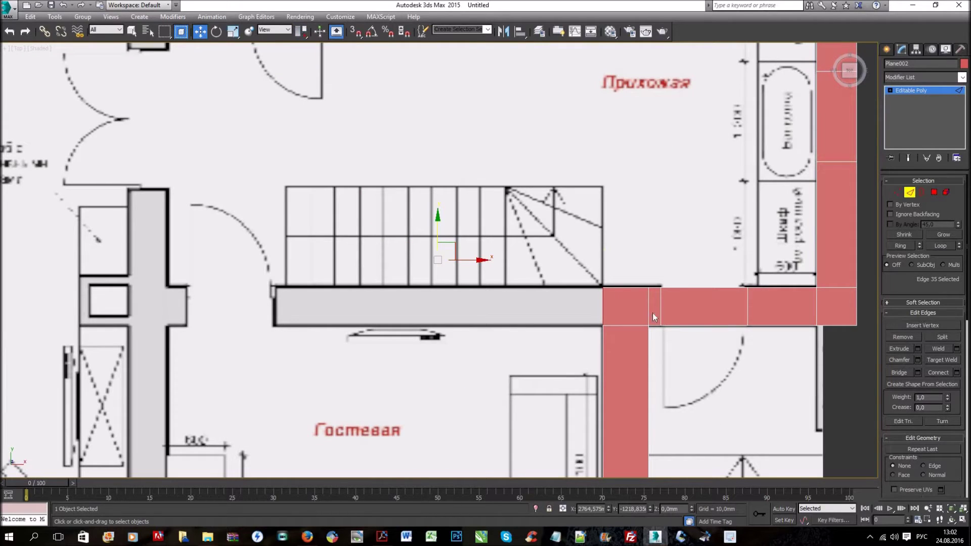
{"action": "left_click_drag", "start_coordinate": [603, 306], "coordinate": [320, 302], "text": "shift"}
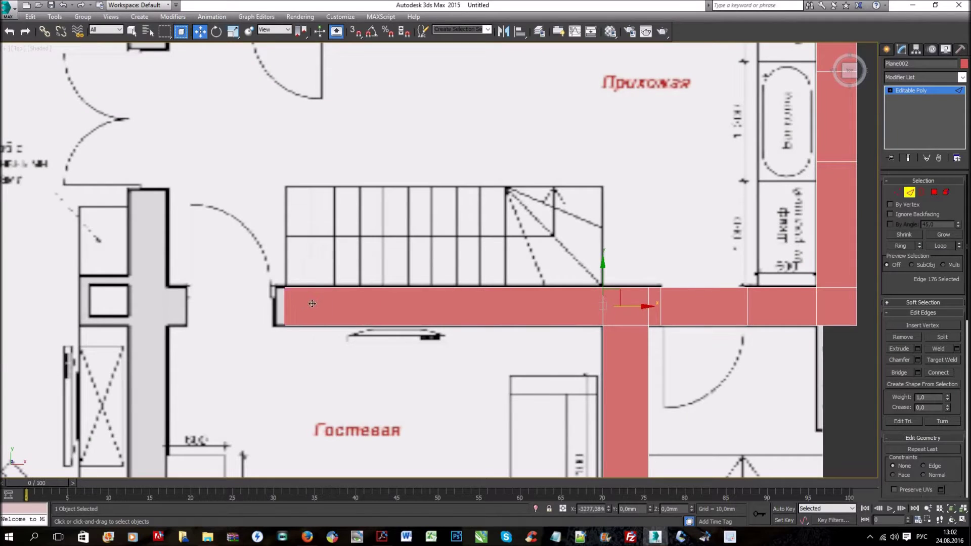
{"action": "left_click_drag", "start_coordinate": [321, 302], "coordinate": [275, 303], "text": "shift"}
Step: Extend the strip further left along the wall, past the partition
{"action": "scroll", "coordinate": [285, 309], "scroll_direction": "up", "scroll_amount": 2}
{"action": "middle_click_drag", "start_coordinate": [617, 343], "coordinate": [663, 336]}
{"action": "scroll", "coordinate": [663, 336], "scroll_direction": "up", "scroll_amount": 3}
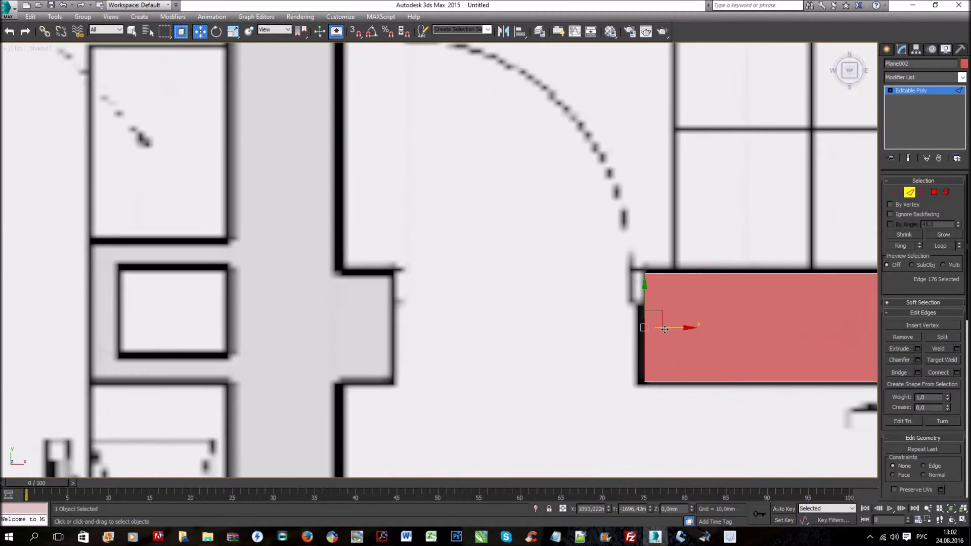
{"action": "mouse_move", "coordinate": [652, 326]}
{"action": "left_mouse_down", "text": "shift"}
{"action": "mouse_move", "coordinate": [427, 332]}
{"action": "mouse_move", "coordinate": [429, 346]}
{"action": "left_mouse_up", "text": "shift"}
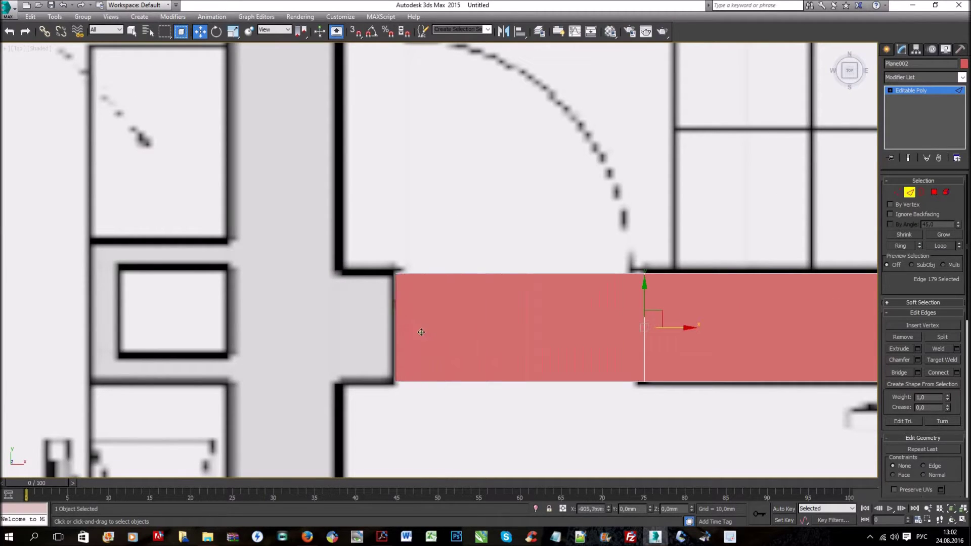
{"action": "scroll", "coordinate": [429, 347], "scroll_direction": "down", "scroll_amount": 4}
{"action": "middle_click_drag", "start_coordinate": [422, 324], "coordinate": [501, 347]}
{"action": "scroll", "coordinate": [501, 347], "scroll_direction": "up", "scroll_amount": 4}
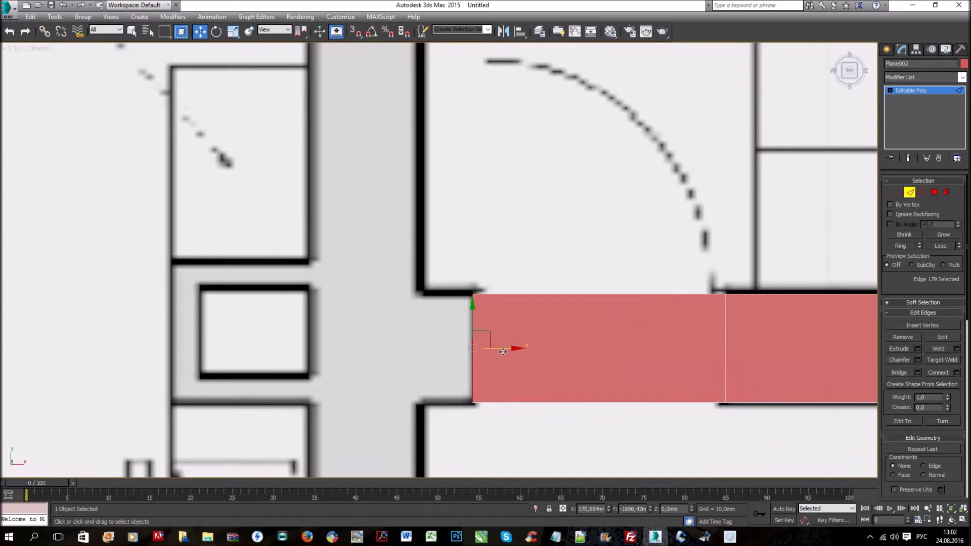
{"action": "left_click_drag", "start_coordinate": [505, 348], "coordinate": [308, 348], "text": "shift"}
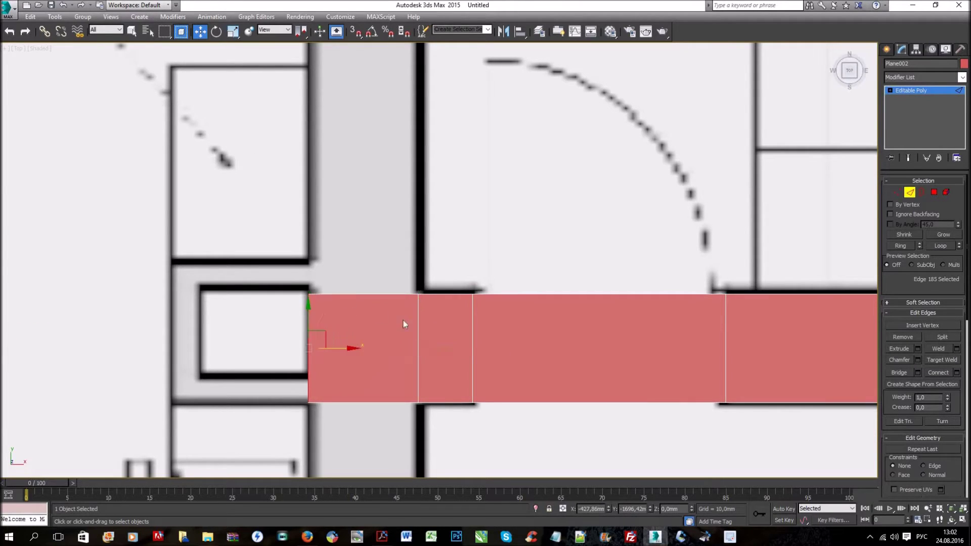
{"action": "scroll", "coordinate": [413, 374], "scroll_direction": "down", "scroll_amount": 6}
Step: Extrude the strip's left end upward along the partition to the upper wall
{"action": "left_click_drag", "start_coordinate": [399, 329], "coordinate": [405, 224], "text": "shift"}
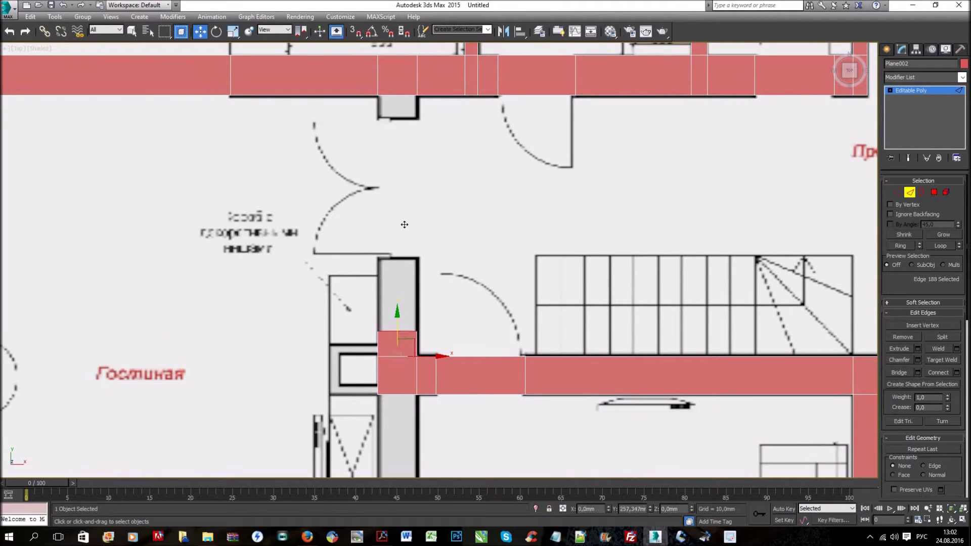
{"action": "left_click_drag", "start_coordinate": [405, 92], "coordinate": [402, 50], "text": "shift"}
{"action": "scroll", "coordinate": [402, 83], "scroll_direction": "up", "scroll_amount": 8}
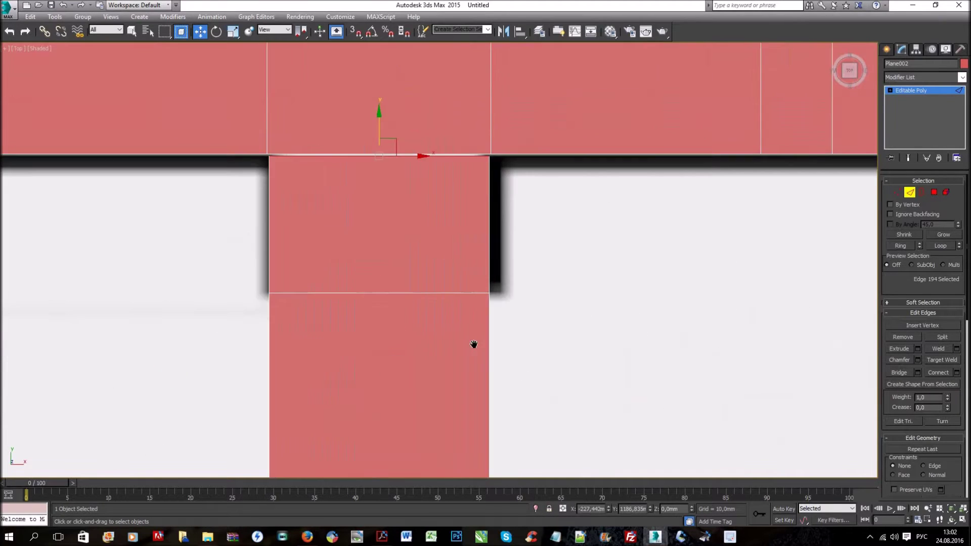
{"action": "middle_click_drag", "start_coordinate": [474, 345], "coordinate": [493, 316]}
{"action": "scroll", "coordinate": [491, 245], "scroll_direction": "up", "scroll_amount": 5}
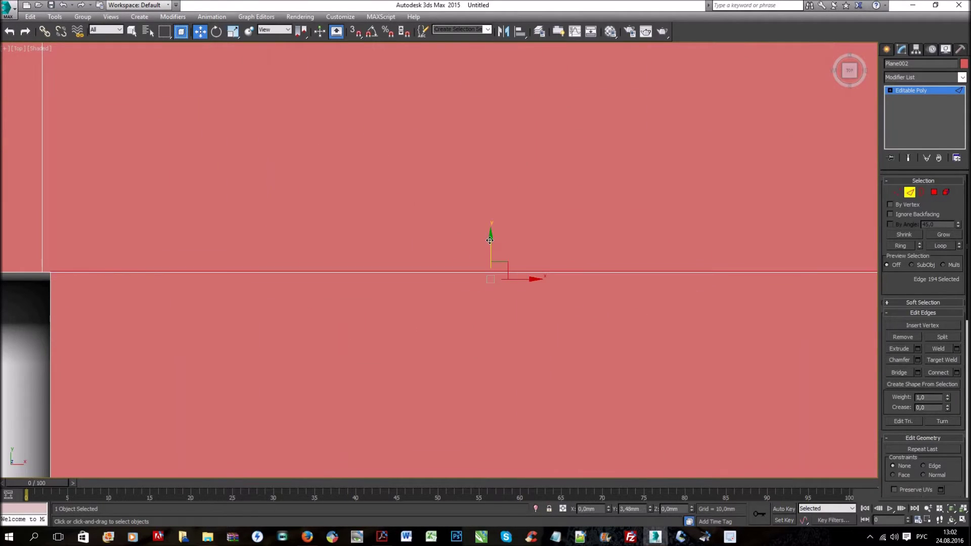
{"action": "scroll", "coordinate": [505, 291], "scroll_direction": "down", "scroll_amount": 3}
{"action": "scroll", "coordinate": [581, 220], "scroll_direction": "up", "scroll_amount": 3}
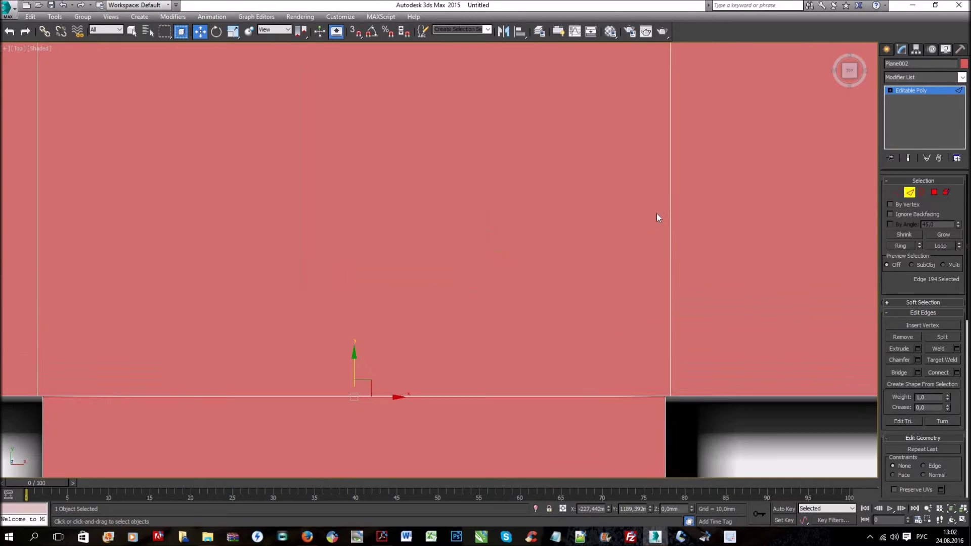
Step: Align the upward strip's left edge with the vertical edge at the junction
{"action": "left_click", "coordinate": [669, 190]}
{"action": "middle_click_drag", "start_coordinate": [706, 76], "coordinate": [710, 112]}
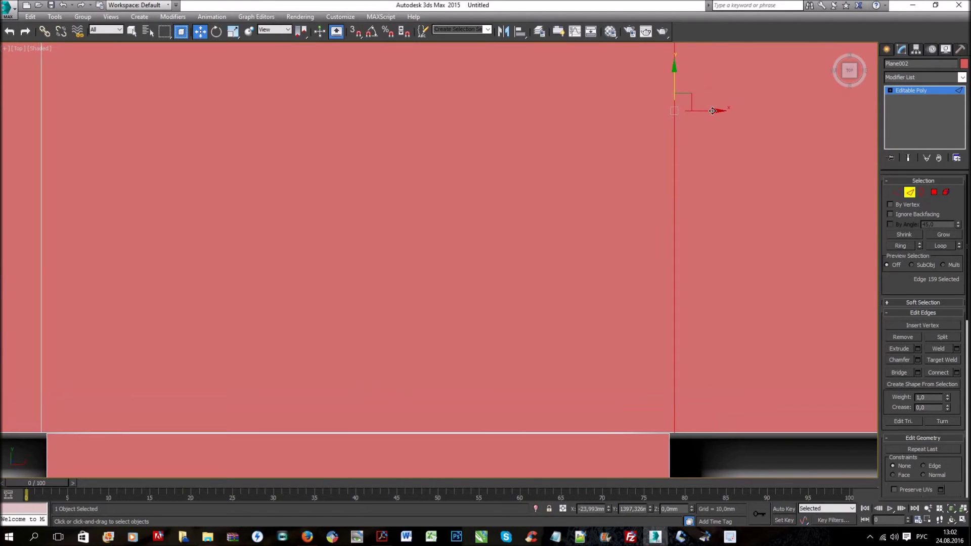
{"action": "left_click", "coordinate": [41, 125]}
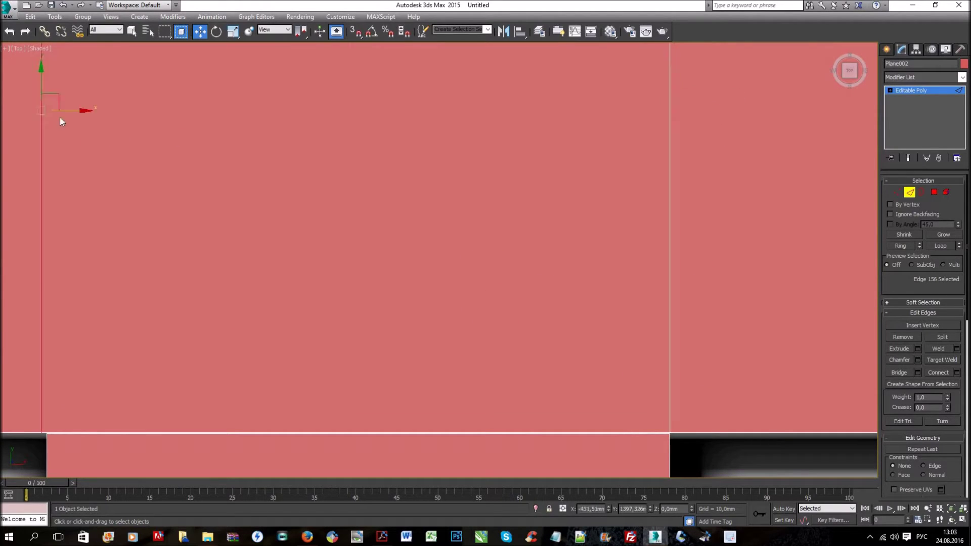
{"action": "left_click_drag", "start_coordinate": [73, 112], "coordinate": [74, 112]}
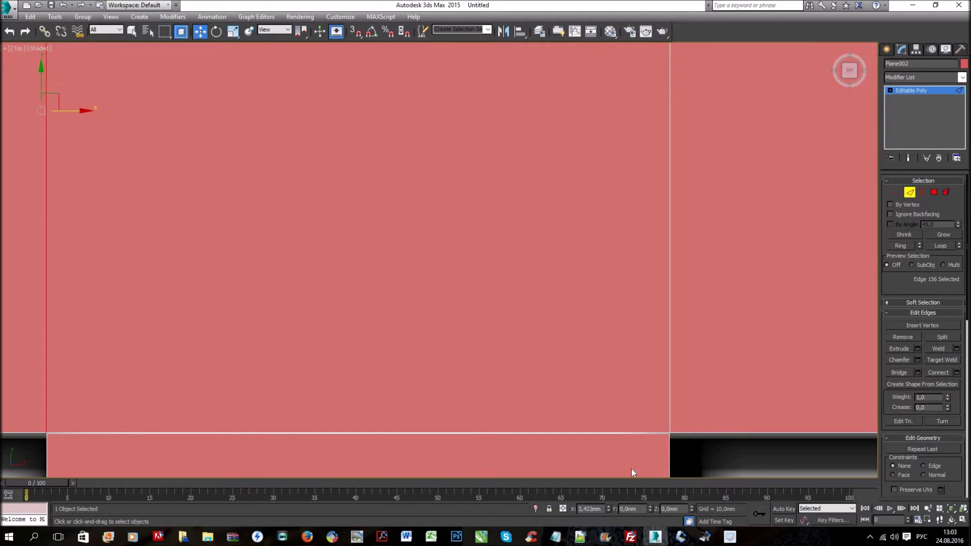
{"action": "middle_click_drag", "start_coordinate": [670, 378], "coordinate": [690, 353]}
{"action": "scroll", "coordinate": [689, 353], "scroll_direction": "up", "scroll_amount": 2}
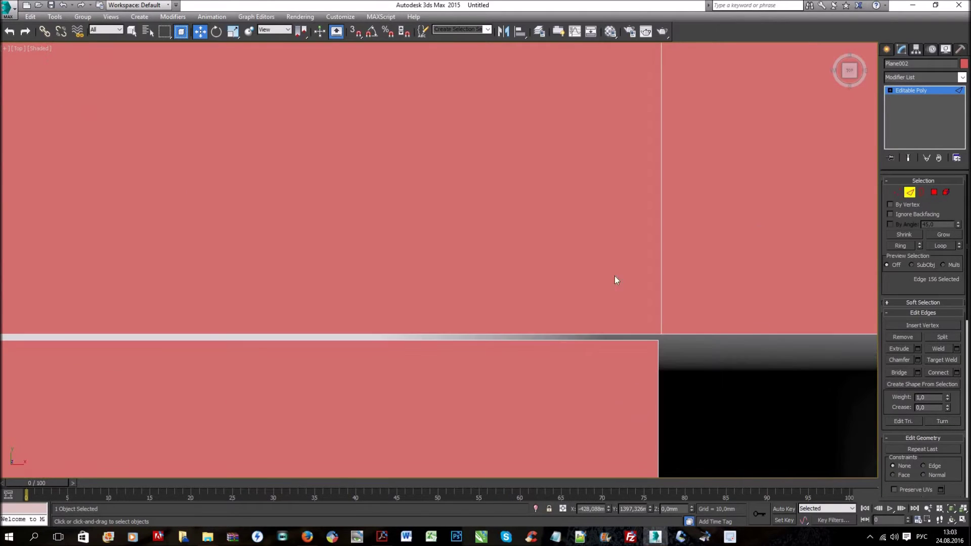
Step: Weld the two overlapping corner vertices at the junction
{"action": "key", "text": "1"}
{"action": "left_click_drag", "start_coordinate": [570, 267], "coordinate": [716, 391]}
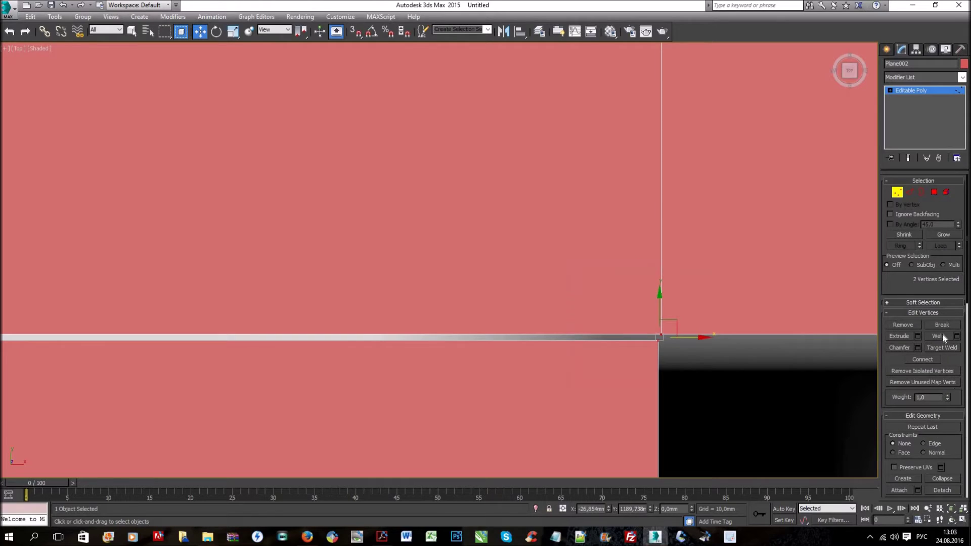
{"action": "scroll", "coordinate": [745, 381], "scroll_direction": "down", "scroll_amount": 3}
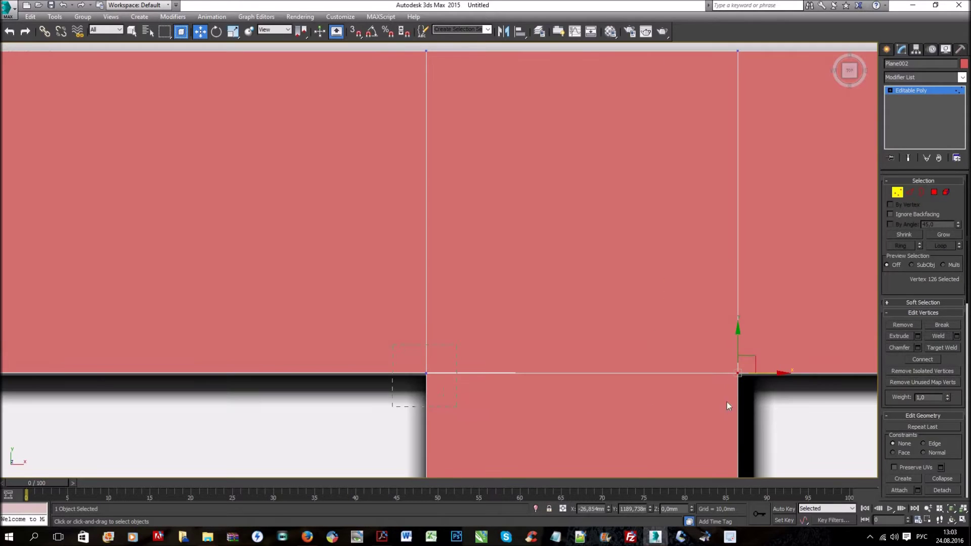
{"action": "left_click", "coordinate": [943, 335]}
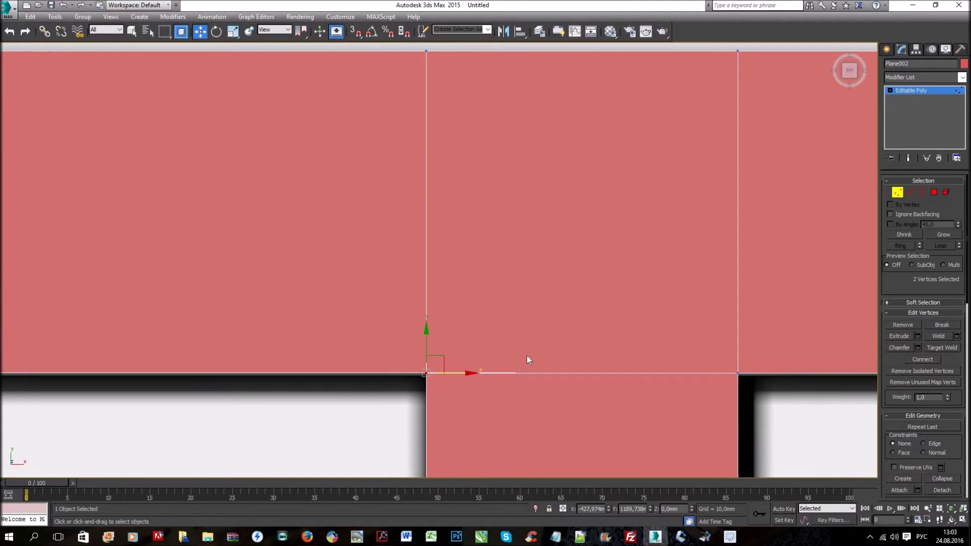
{"action": "scroll", "coordinate": [550, 385], "scroll_direction": "down", "scroll_amount": 5}
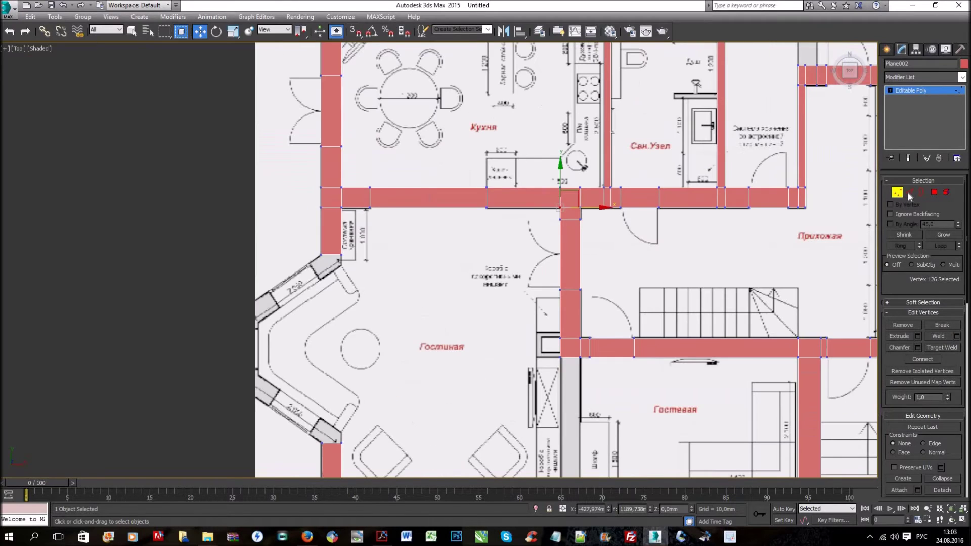
{"action": "key", "text": "2"}
{"action": "scroll", "coordinate": [515, 213], "scroll_direction": "up", "scroll_amount": 3}
{"action": "scroll", "coordinate": [515, 214], "scroll_direction": "up", "scroll_amount": 3}
{"action": "left_click", "coordinate": [517, 167]}
{"action": "scroll", "coordinate": [521, 167], "scroll_direction": "down", "scroll_amount": 5}
{"action": "scroll", "coordinate": [521, 161], "scroll_direction": "up", "scroll_amount": 3}
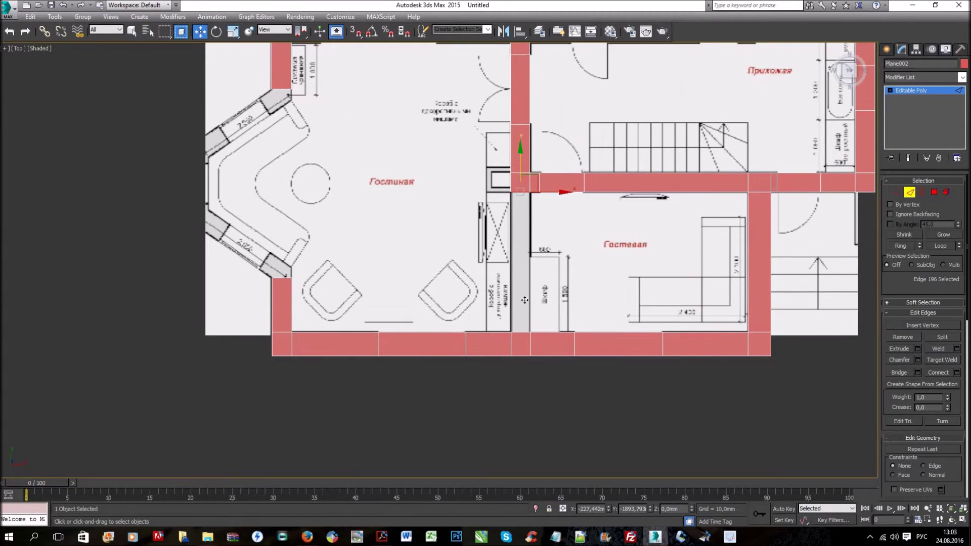
{"action": "left_click", "coordinate": [528, 261]}
{"action": "scroll", "coordinate": [528, 261], "scroll_direction": "up", "scroll_amount": 5}
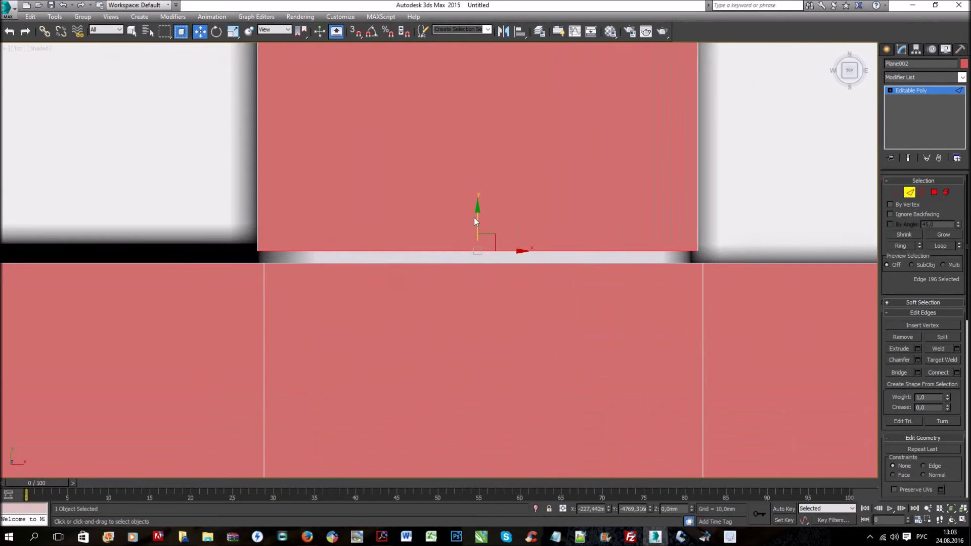
{"action": "left_click_drag", "start_coordinate": [477, 224], "coordinate": [477, 231]}
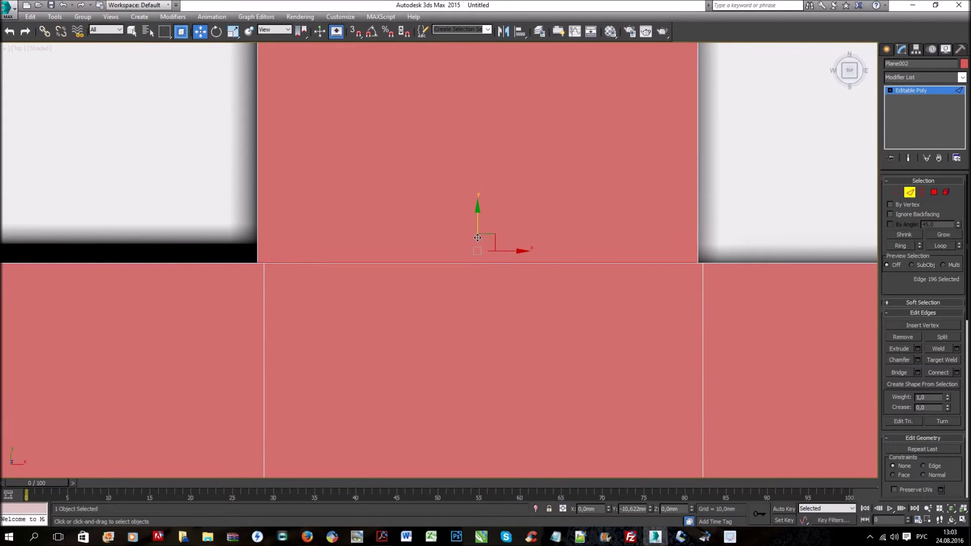
{"action": "middle_click_drag", "start_coordinate": [641, 365], "coordinate": [564, 276]}
{"action": "scroll", "coordinate": [563, 275], "scroll_direction": "up", "scroll_amount": 4}
{"action": "left_click", "coordinate": [718, 279]}
{"action": "scroll", "coordinate": [696, 284], "scroll_direction": "down", "scroll_amount": 3}
{"action": "middle_click_drag", "start_coordinate": [695, 284], "coordinate": [664, 210]}
{"action": "left_click_drag", "start_coordinate": [714, 404], "coordinate": [708, 404]}
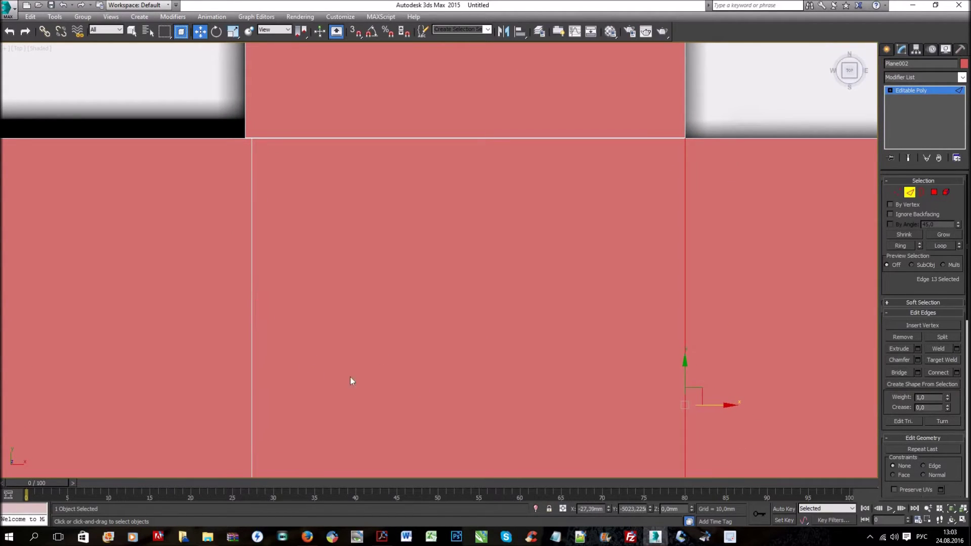
{"action": "left_click", "coordinate": [252, 380]}
{"action": "middle_click_drag", "start_coordinate": [296, 404], "coordinate": [406, 377]}
{"action": "left_click_drag", "start_coordinate": [400, 379], "coordinate": [407, 378]}
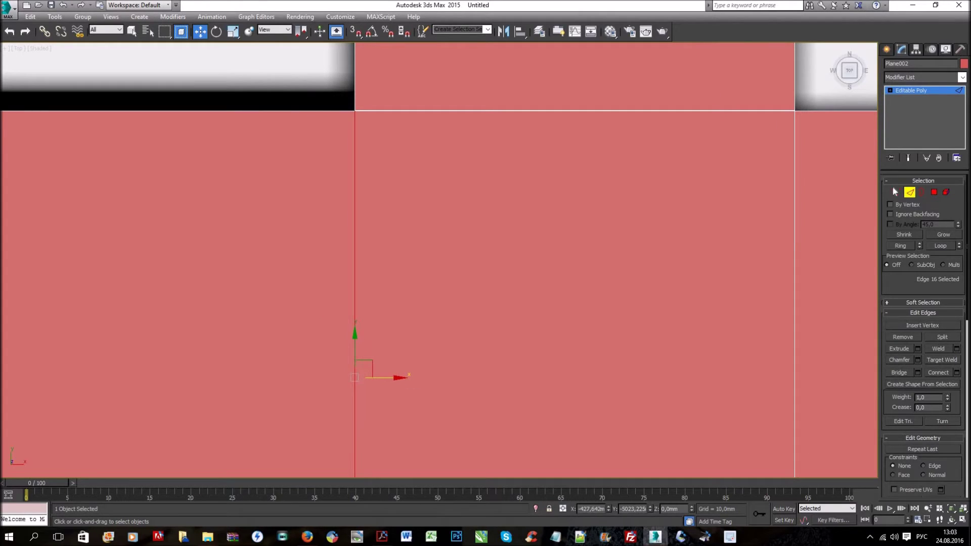
{"action": "key", "text": "1"}
{"action": "scroll", "coordinate": [336, 109], "scroll_direction": "up", "scroll_amount": 3}
{"action": "left_click_drag", "start_coordinate": [364, 177], "coordinate": [401, 227]}
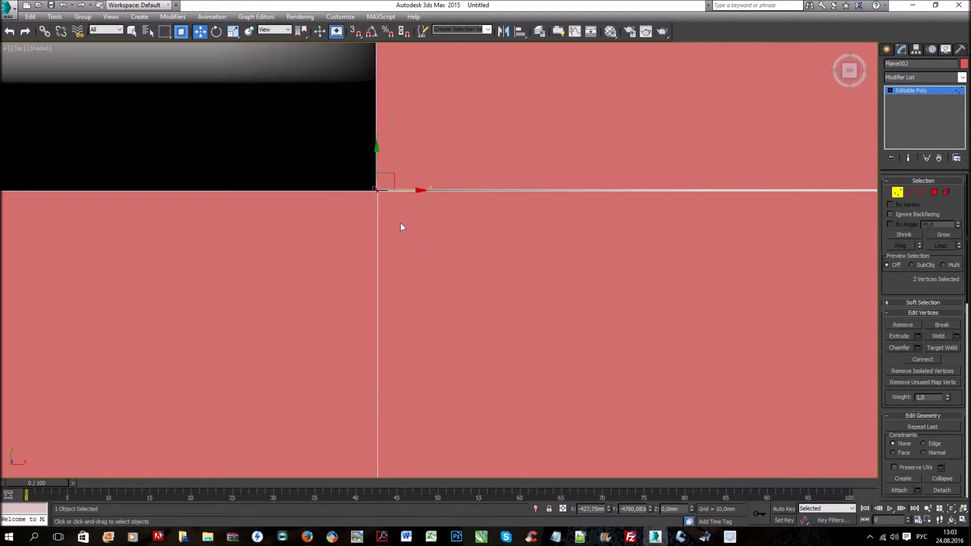
{"action": "scroll", "coordinate": [663, 335], "scroll_direction": "down", "scroll_amount": 2}
{"action": "middle_click_drag", "start_coordinate": [663, 336], "coordinate": [513, 283]}
{"action": "left_click", "coordinate": [552, 309]}
{"action": "left_click_drag", "start_coordinate": [554, 318], "coordinate": [544, 303]}
{"action": "middle_click_drag", "start_coordinate": [544, 303], "coordinate": [607, 348]}
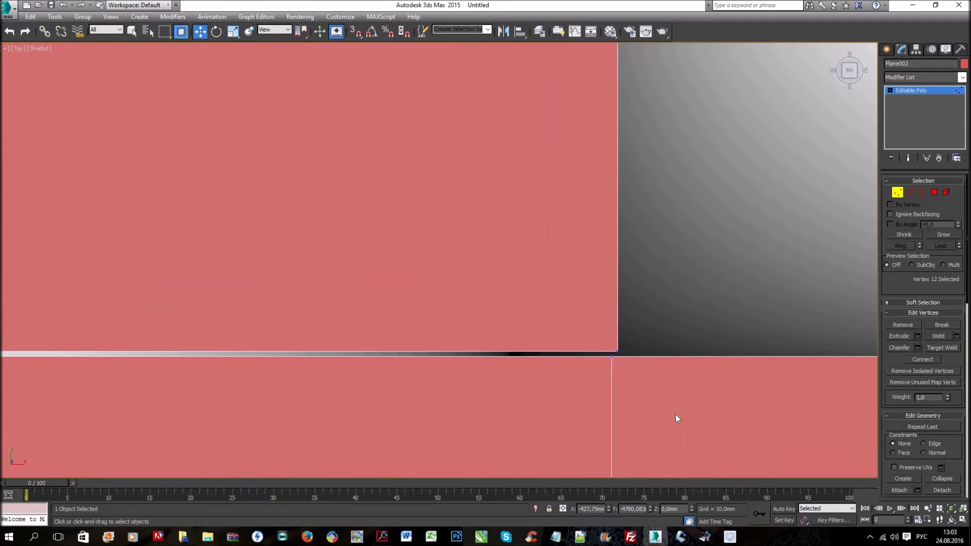
{"action": "left_click", "coordinate": [942, 337]}
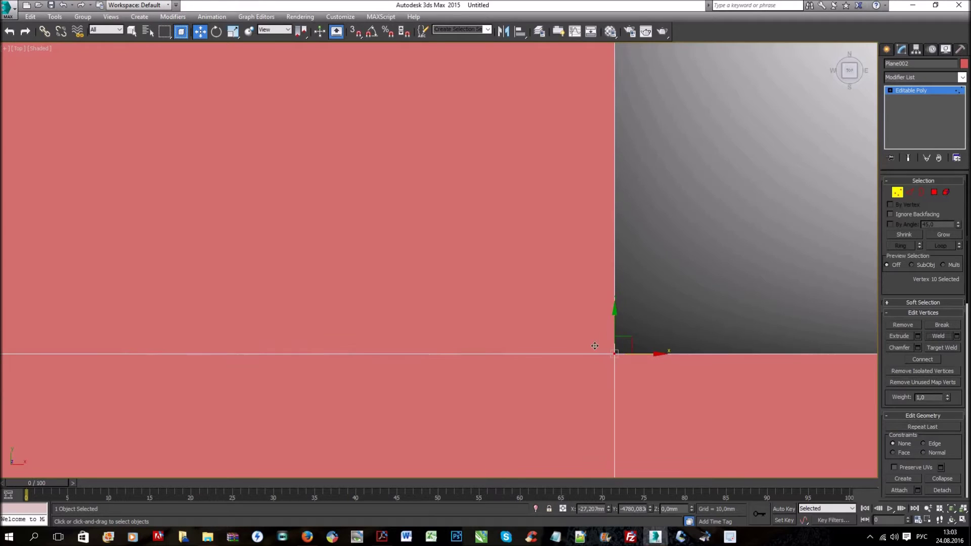
{"action": "scroll", "coordinate": [602, 349], "scroll_direction": "down", "scroll_amount": 3}
{"action": "scroll", "coordinate": [607, 362], "scroll_direction": "down", "scroll_amount": 2}
{"action": "scroll", "coordinate": [607, 362], "scroll_direction": "down", "scroll_amount": 3}
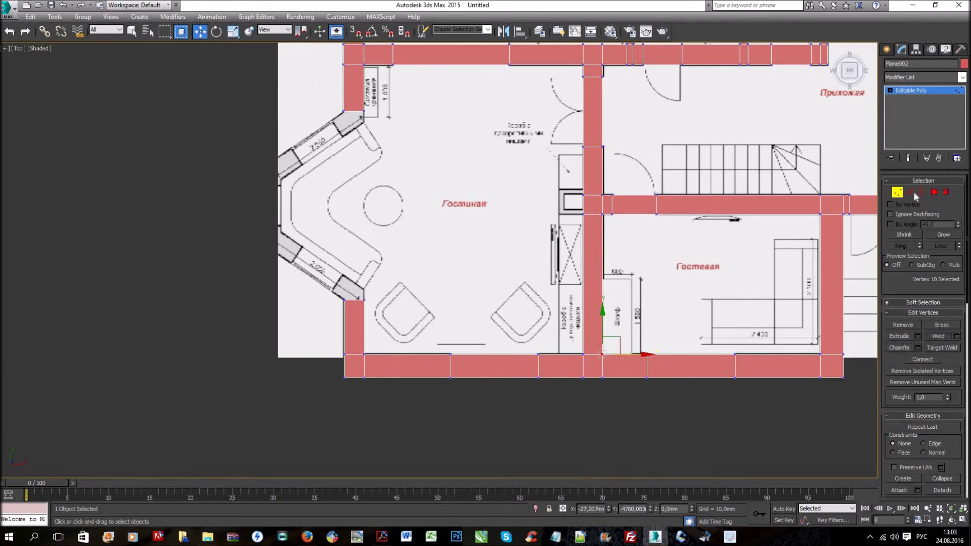
{"action": "left_click", "coordinate": [910, 193]}
{"action": "mouse_move", "coordinate": [732, 323]}
{"action": "middle_mouse_down"}
{"action": "mouse_move", "coordinate": [598, 387]}
{"action": "mouse_move", "coordinate": [659, 476]}
{"action": "middle_mouse_up"}
{"action": "middle_click_drag", "start_coordinate": [296, 473], "coordinate": [417, 381]}
{"action": "scroll", "coordinate": [369, 379], "scroll_direction": "up", "scroll_amount": 3}
{"action": "scroll", "coordinate": [397, 330], "scroll_direction": "up", "scroll_amount": 3}
{"action": "scroll", "coordinate": [401, 332], "scroll_direction": "up", "scroll_amount": 2}
{"action": "scroll", "coordinate": [402, 337], "scroll_direction": "up", "scroll_amount": 2}
{"action": "scroll", "coordinate": [401, 337], "scroll_direction": "down", "scroll_amount": 4}
{"action": "scroll", "coordinate": [400, 344], "scroll_direction": "down", "scroll_amount": 3}
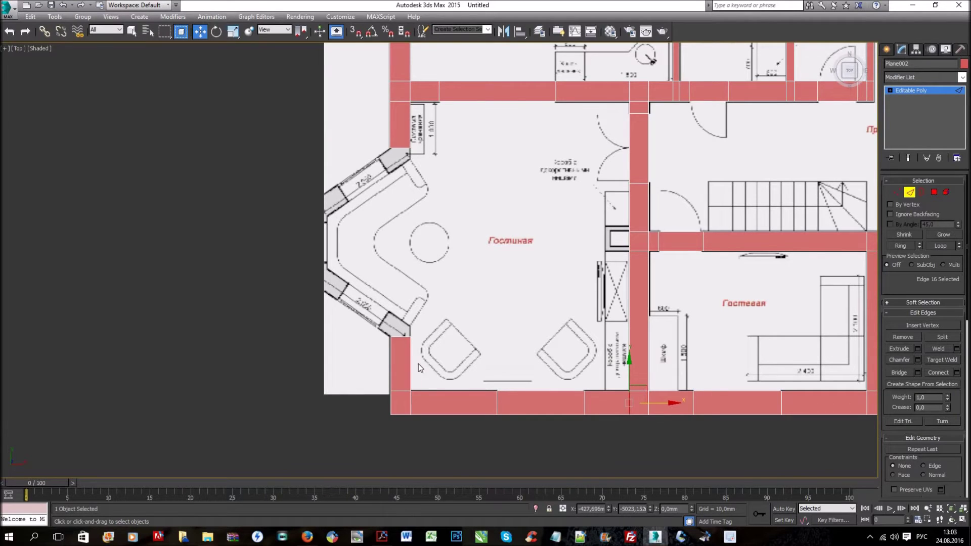
{"action": "scroll", "coordinate": [416, 361], "scroll_direction": "up", "scroll_amount": 3}
{"action": "left_click", "coordinate": [897, 193]}
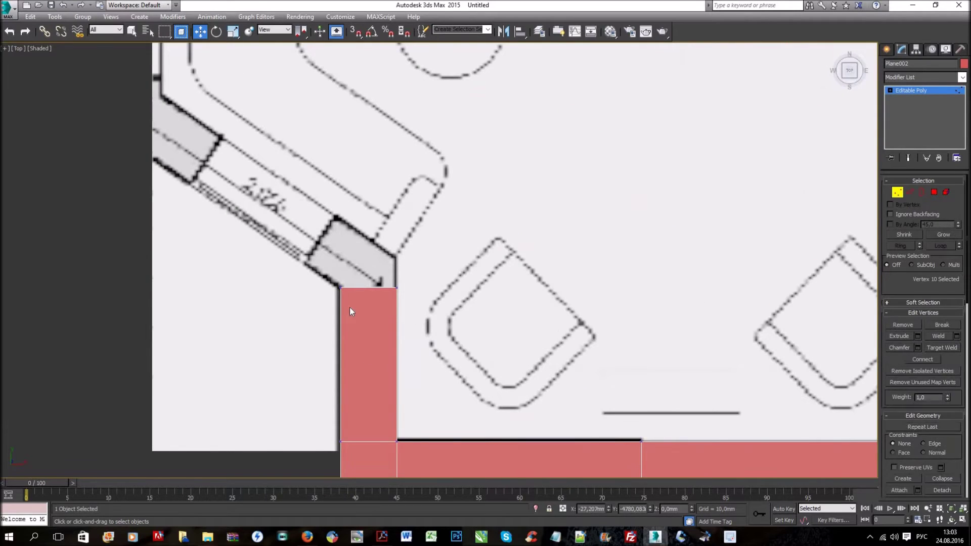
Step: Move the strip end's corner vertex up to slant the end
{"action": "scroll", "coordinate": [350, 308], "scroll_direction": "up", "scroll_amount": 2}
{"action": "scroll", "coordinate": [401, 302], "scroll_direction": "up", "scroll_amount": 1}
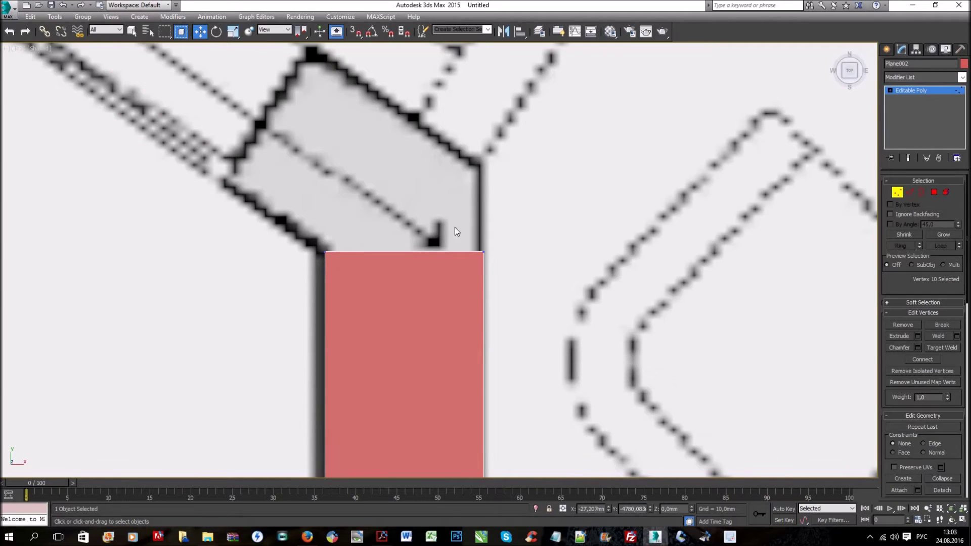
{"action": "left_click_drag", "start_coordinate": [484, 240], "coordinate": [483, 226]}
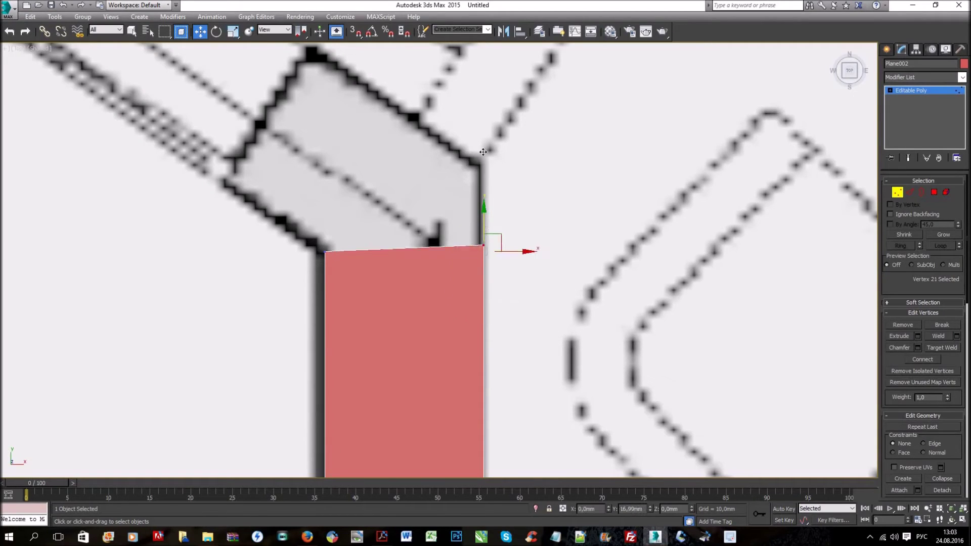
{"action": "left_click_drag", "start_coordinate": [483, 154], "coordinate": [483, 165]}
Step: Extrude a new face up-left from the strip's top edge
{"action": "left_click", "coordinate": [910, 192]}
{"action": "middle_click_drag", "start_coordinate": [417, 209], "coordinate": [523, 302]}
{"action": "left_click", "coordinate": [523, 304]}
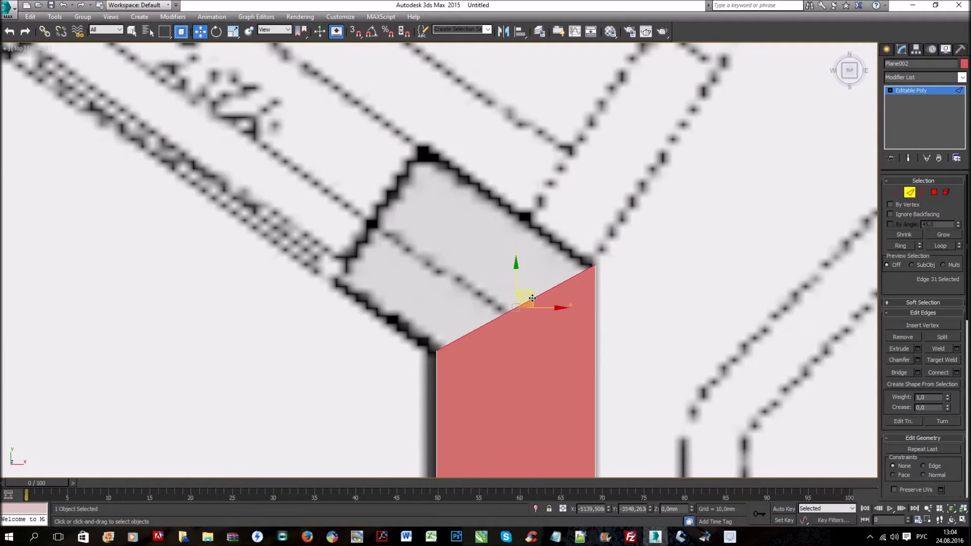
{"action": "left_click_drag", "start_coordinate": [532, 298], "coordinate": [430, 231], "text": "shift"}
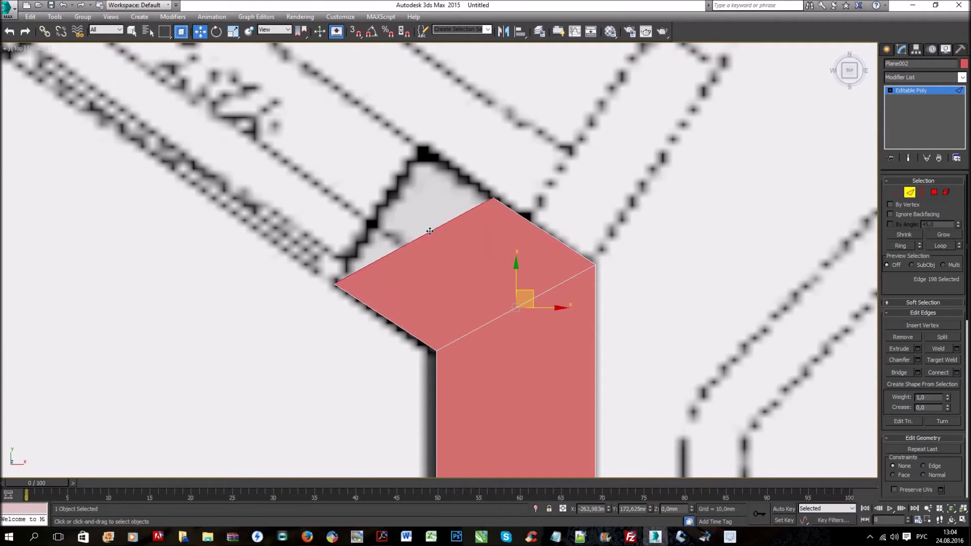
Step: Place the new face's top corner vertex onto the wall corner
{"action": "left_click", "coordinate": [897, 192]}
{"action": "left_click_drag", "start_coordinate": [569, 241], "coordinate": [430, 148]}
{"action": "scroll", "coordinate": [536, 238], "scroll_direction": "up", "scroll_amount": 2}
{"action": "middle_click_drag", "start_coordinate": [590, 256], "coordinate": [665, 306]}
{"action": "left_click_drag", "start_coordinate": [589, 223], "coordinate": [466, 125]}
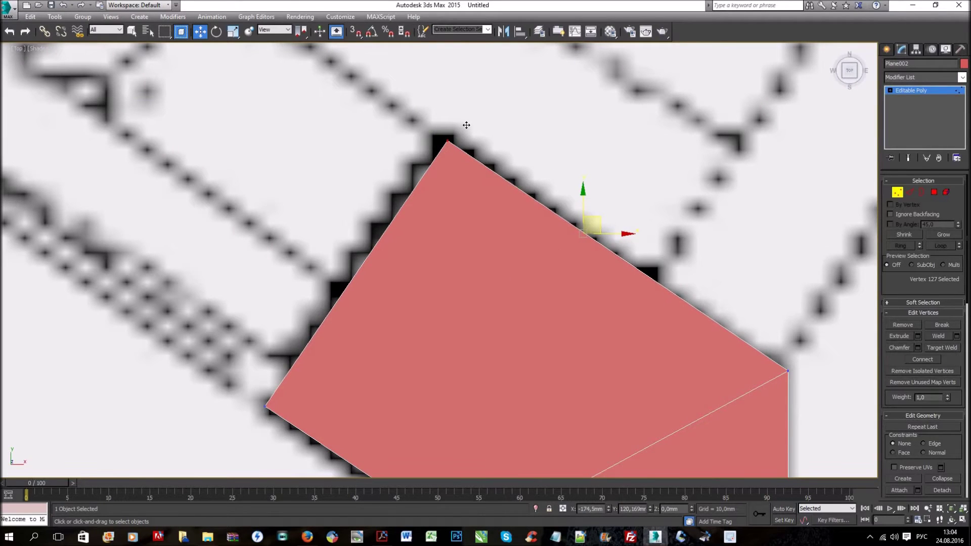
{"action": "left_click_drag", "start_coordinate": [473, 196], "coordinate": [473, 196]}
{"action": "scroll", "coordinate": [473, 196], "scroll_direction": "down", "scroll_amount": 3}
{"action": "scroll", "coordinate": [473, 202], "scroll_direction": "down", "scroll_amount": 2}
{"action": "scroll", "coordinate": [476, 207], "scroll_direction": "up", "scroll_amount": 4}
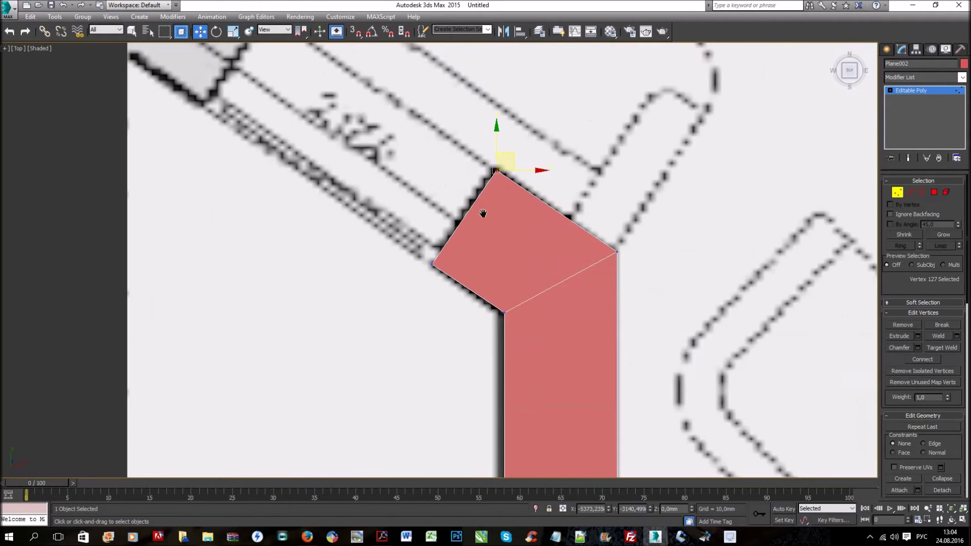
{"action": "scroll", "coordinate": [556, 202], "scroll_direction": "up", "scroll_amount": 3}
{"action": "middle_click_drag", "start_coordinate": [582, 146], "coordinate": [608, 186]}
{"action": "left_click_drag", "start_coordinate": [604, 183], "coordinate": [605, 184]}
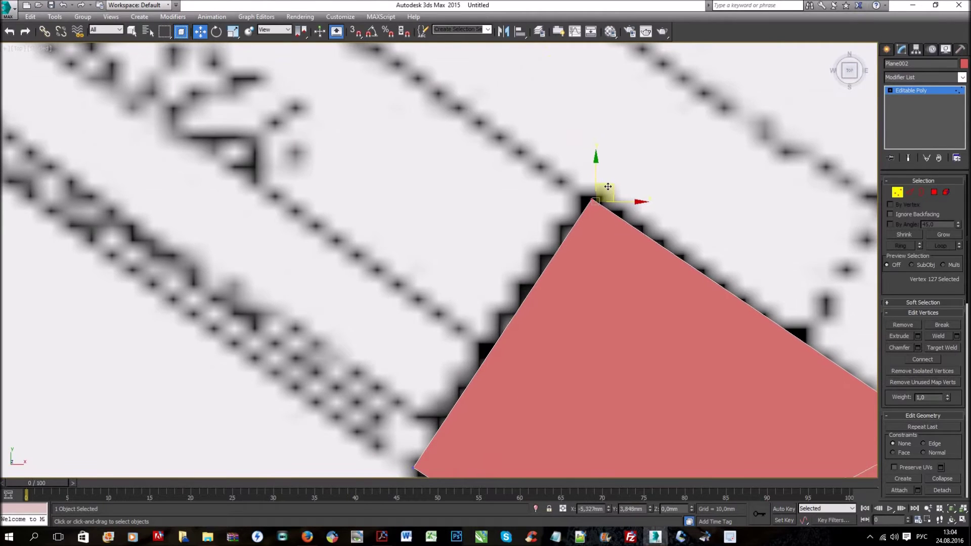
{"action": "scroll", "coordinate": [602, 251], "scroll_direction": "down", "scroll_amount": 3}
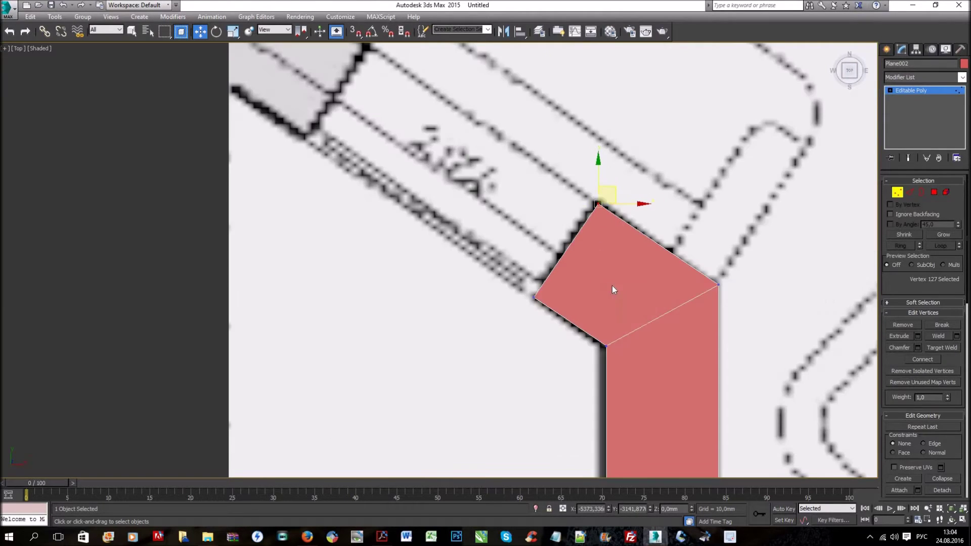
{"action": "scroll", "coordinate": [724, 296], "scroll_direction": "down", "scroll_amount": 3}
Step: Extrude a new strip along the angled bay wall toward its end
{"action": "key", "text": "2"}
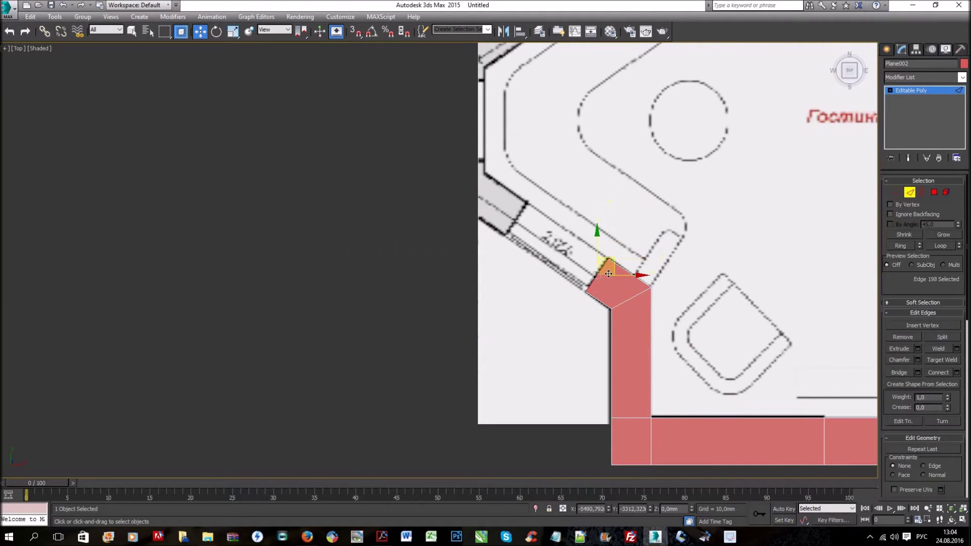
{"action": "scroll", "coordinate": [614, 303], "scroll_direction": "up", "scroll_amount": 2}
{"action": "scroll", "coordinate": [635, 319], "scroll_direction": "up", "scroll_amount": 1}
{"action": "left_click_drag", "start_coordinate": [462, 213], "coordinate": [462, 213], "text": "shift"}
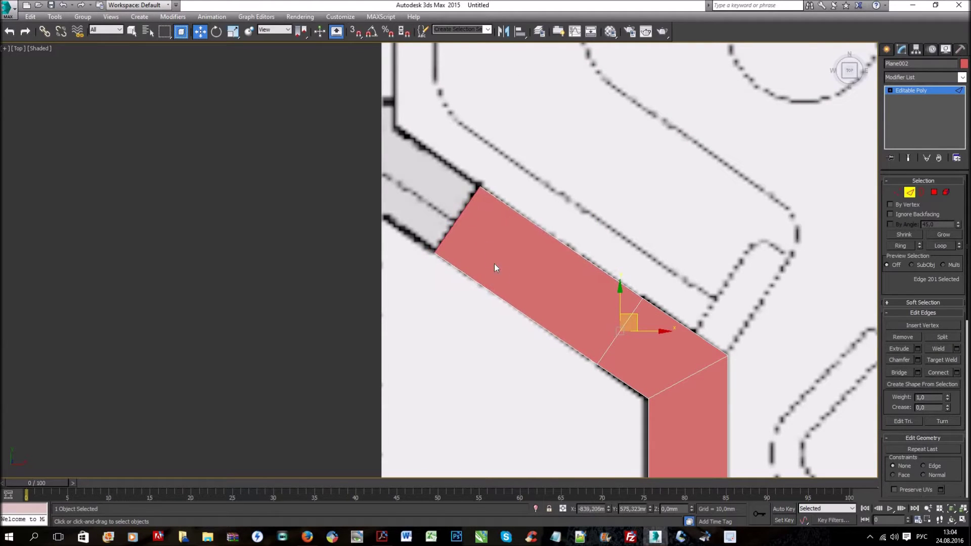
{"action": "scroll", "coordinate": [541, 329], "scroll_direction": "up", "scroll_amount": 2}
{"action": "scroll", "coordinate": [515, 306], "scroll_direction": "up", "scroll_amount": 1}
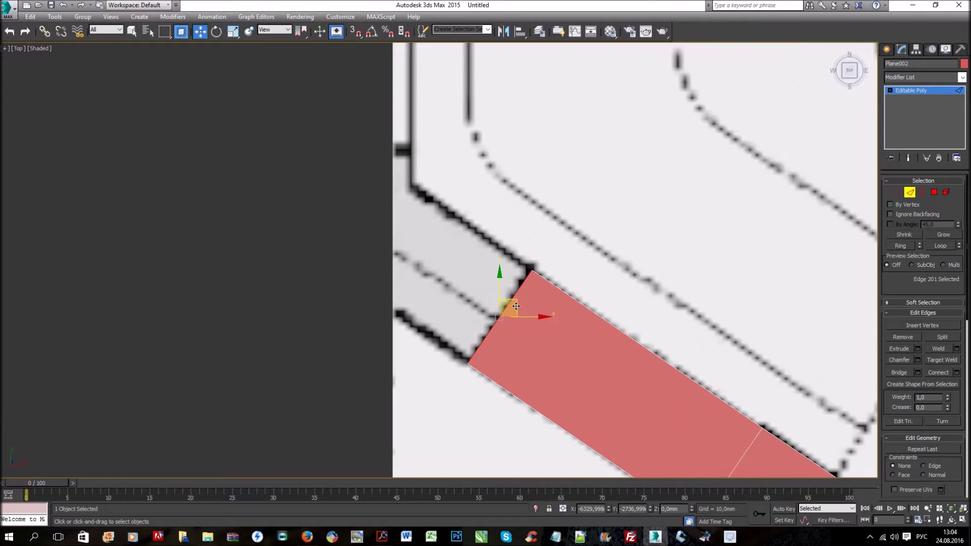
{"action": "left_click_drag", "start_coordinate": [516, 306], "coordinate": [395, 223], "text": "shift"}
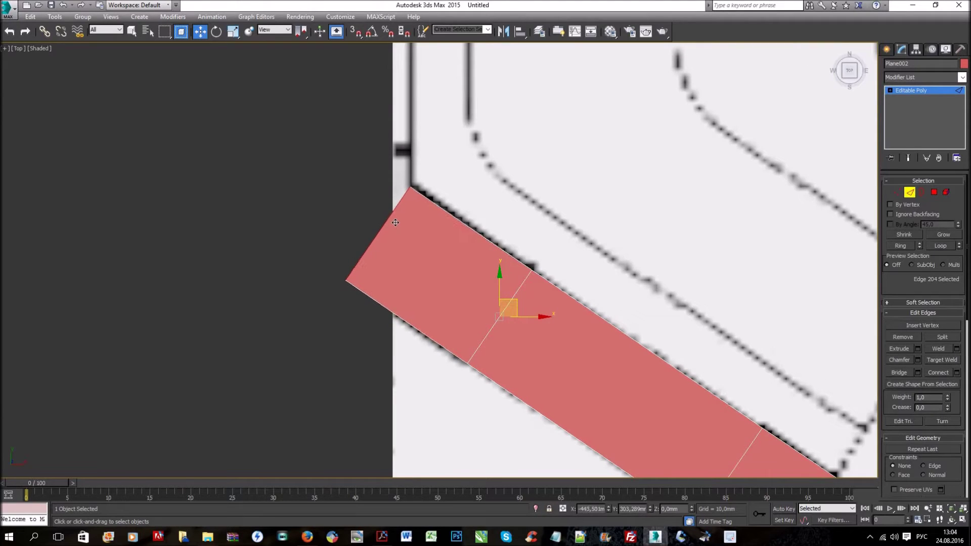
{"action": "scroll", "coordinate": [496, 371], "scroll_direction": "down", "scroll_amount": 4}
{"action": "scroll", "coordinate": [496, 372], "scroll_direction": "up", "scroll_amount": 1}
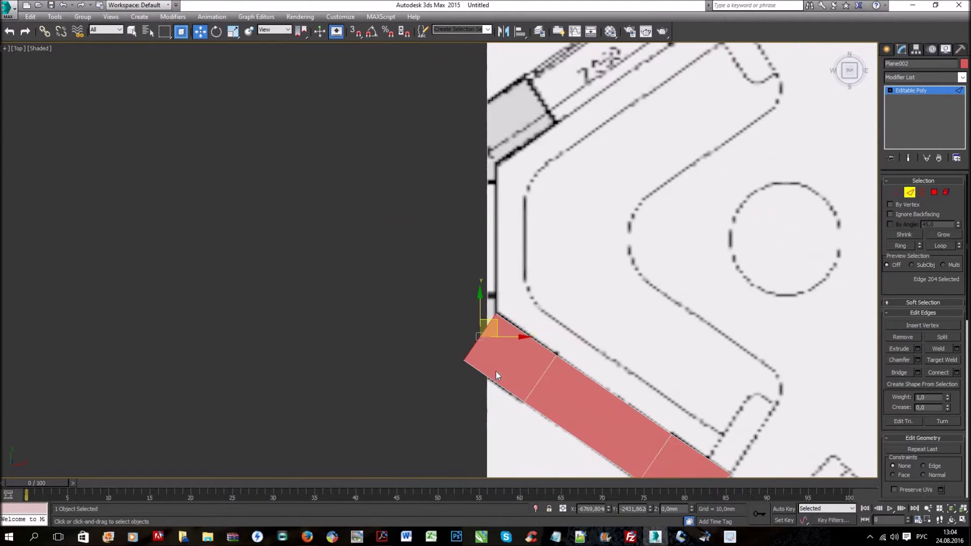
{"action": "scroll", "coordinate": [496, 372], "scroll_direction": "up", "scroll_amount": 2}
Step: Move the strip's outer left corner vertex up-left, level with the strip end
{"action": "key", "text": "1"}
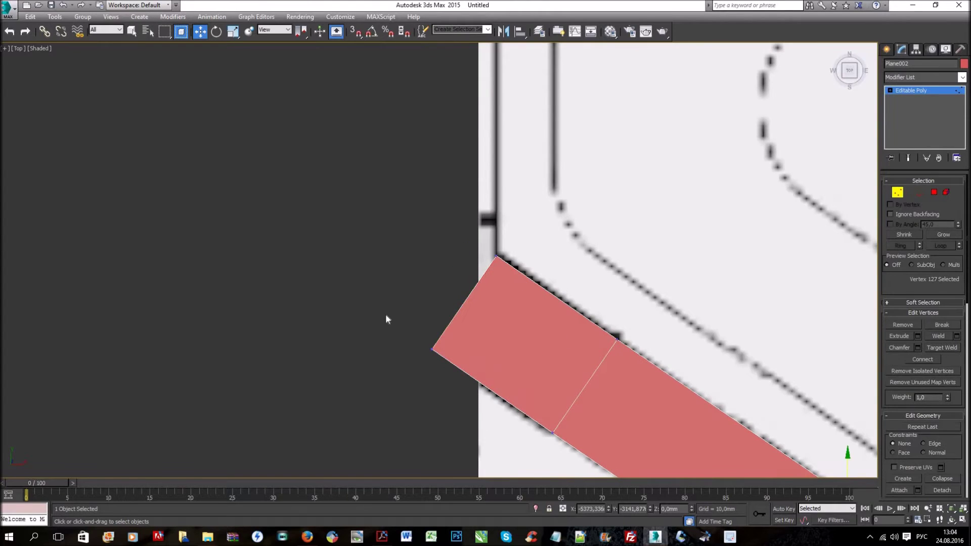
{"action": "left_click", "coordinate": [433, 349]}
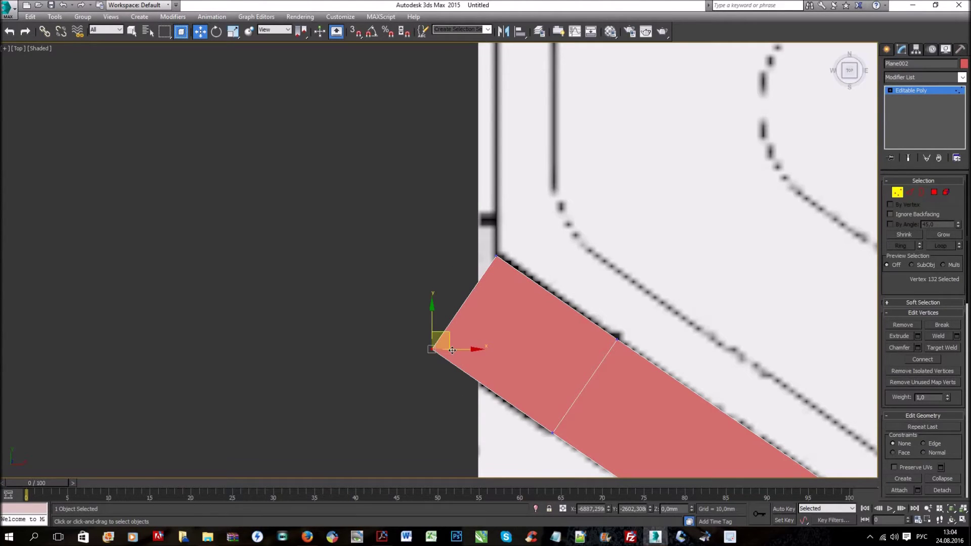
{"action": "left_click_drag", "start_coordinate": [446, 335], "coordinate": [354, 287]}
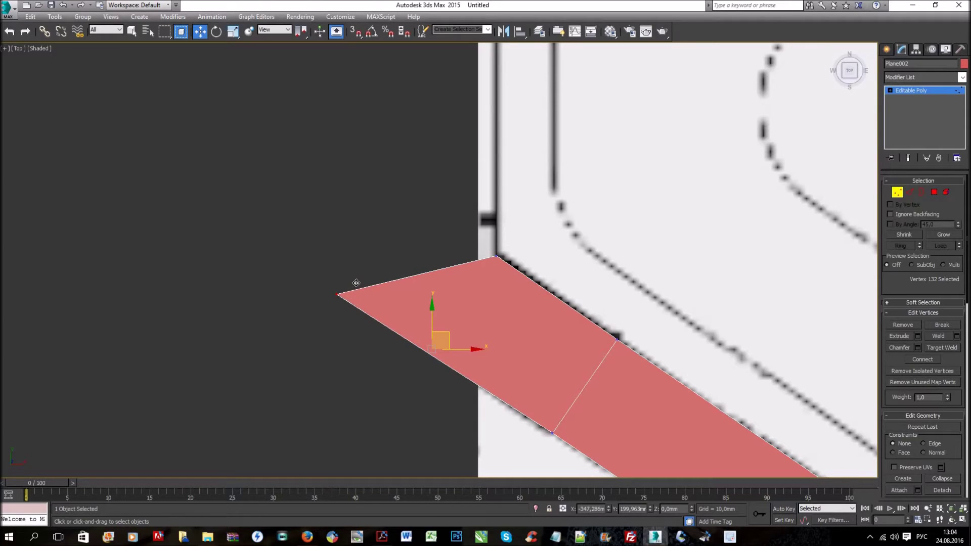
{"action": "mouse_move", "coordinate": [399, 242]}
{"action": "left_mouse_down"}
{"action": "mouse_move", "coordinate": [398, 269]}
{"action": "mouse_move", "coordinate": [436, 367]}
{"action": "mouse_move", "coordinate": [298, 231]}
{"action": "mouse_move", "coordinate": [392, 259]}
{"action": "mouse_move", "coordinate": [401, 250]}
{"action": "left_mouse_up"}
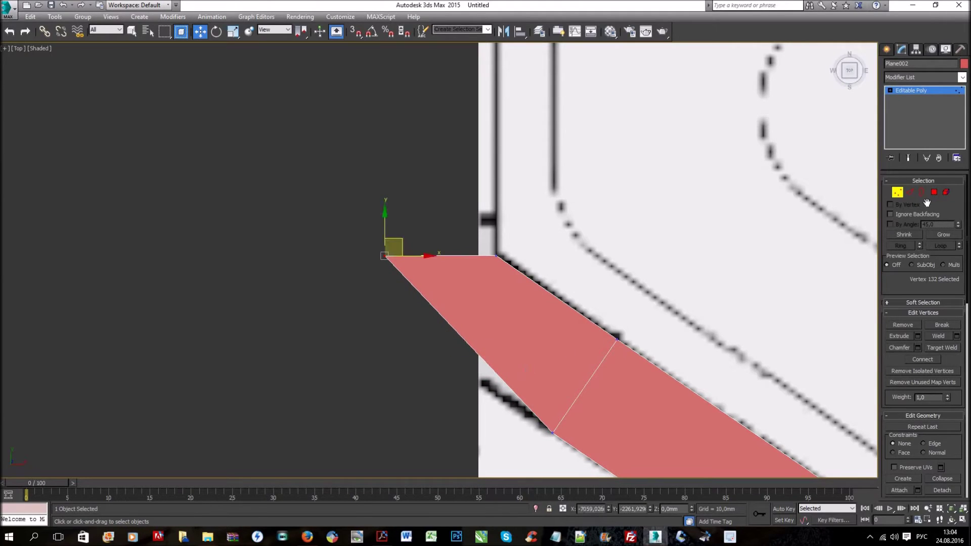
{"action": "left_click", "coordinate": [910, 192]}
{"action": "middle_click_drag", "start_coordinate": [448, 289], "coordinate": [448, 312]}
Step: Extrude the strip upward in three pieces along the bay's straight side
{"action": "scroll", "coordinate": [437, 325], "scroll_direction": "up", "scroll_amount": 4}
{"action": "left_click_drag", "start_coordinate": [438, 326], "coordinate": [438, 256], "text": "shift"}
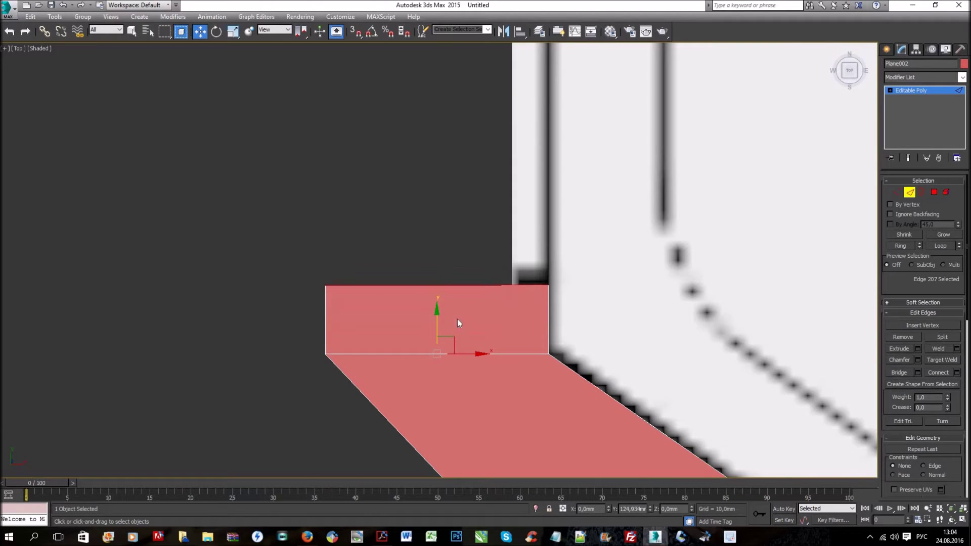
{"action": "scroll", "coordinate": [470, 344], "scroll_direction": "down", "scroll_amount": 5}
{"action": "scroll", "coordinate": [463, 374], "scroll_direction": "up", "scroll_amount": 1}
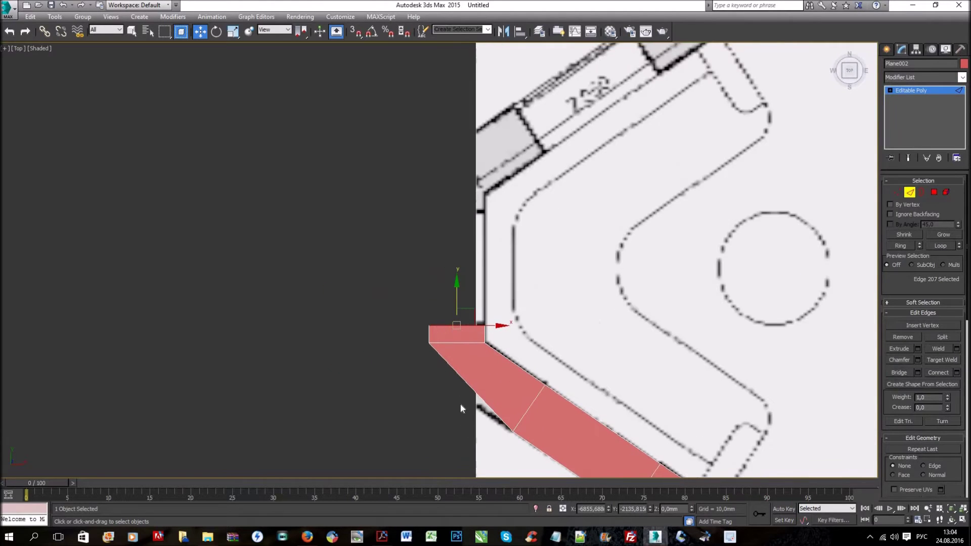
{"action": "scroll", "coordinate": [450, 398], "scroll_direction": "up", "scroll_amount": 1}
{"action": "left_click_drag", "start_coordinate": [450, 398], "coordinate": [450, 284], "text": "shift"}
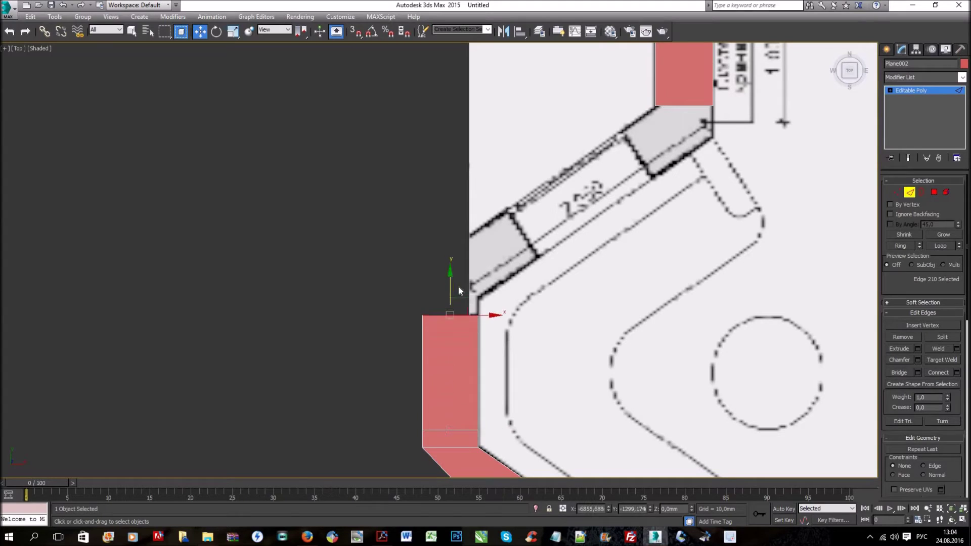
{"action": "left_click_drag", "start_coordinate": [450, 267], "coordinate": [450, 249], "text": "shift"}
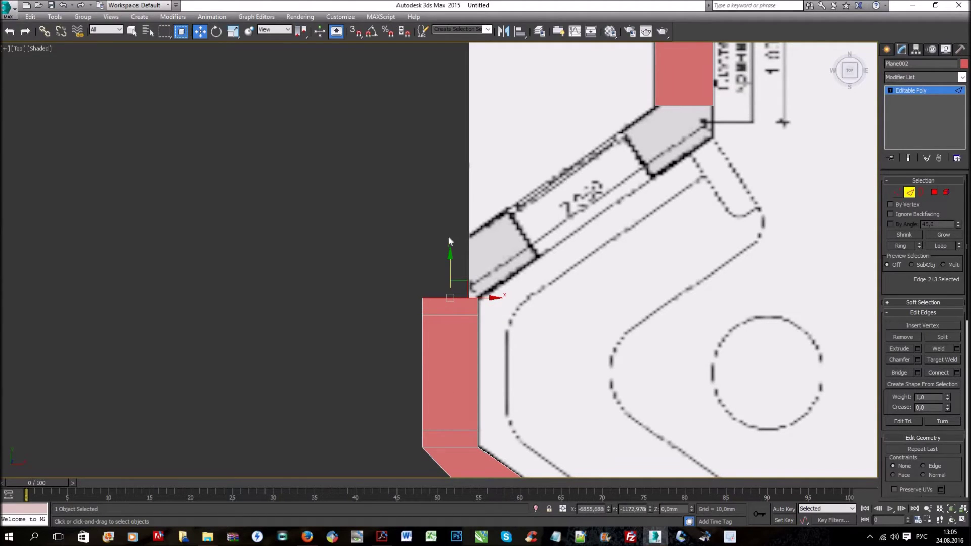
{"action": "key", "text": "1"}
{"action": "left_click_drag", "start_coordinate": [450, 312], "coordinate": [440, 309]}
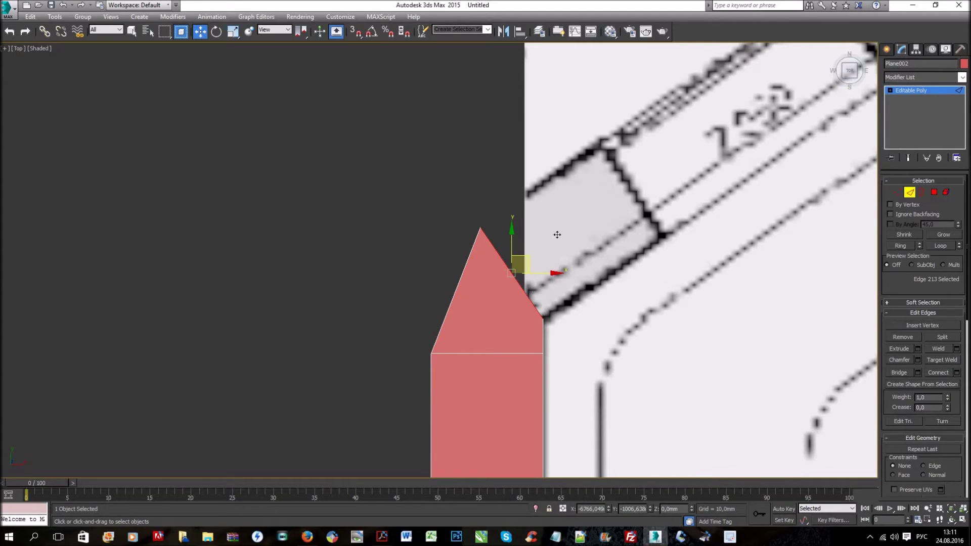
Step: Extrude faces up-right along the upper angled wall to the grey box, undoing one misplaced try
{"action": "left_click_drag", "start_coordinate": [557, 235], "coordinate": [644, 179], "text": "shift"}
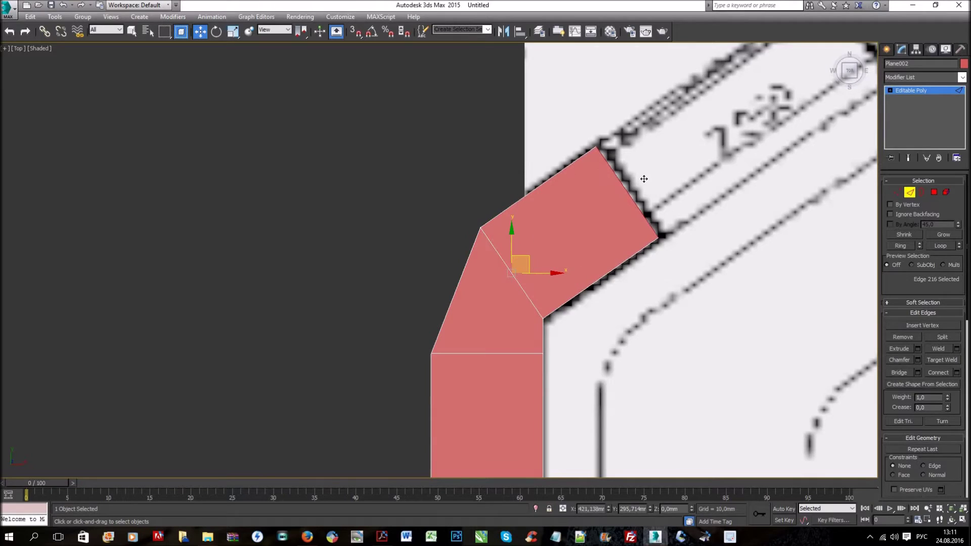
{"action": "left_click_drag", "start_coordinate": [643, 179], "coordinate": [531, 259], "text": "shift"}
{"action": "key", "text": "ctrl+z"}
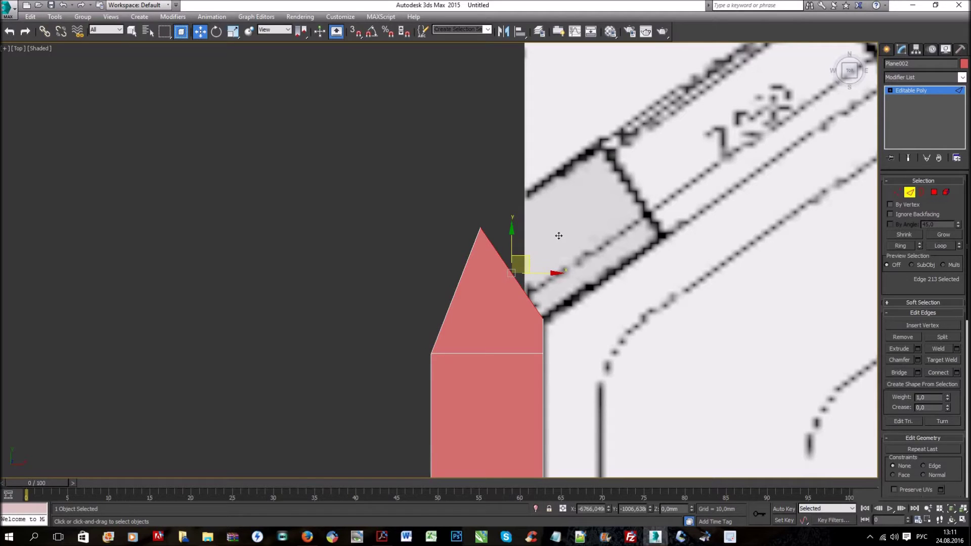
{"action": "left_click_drag", "start_coordinate": [529, 262], "coordinate": [647, 178], "text": "shift"}
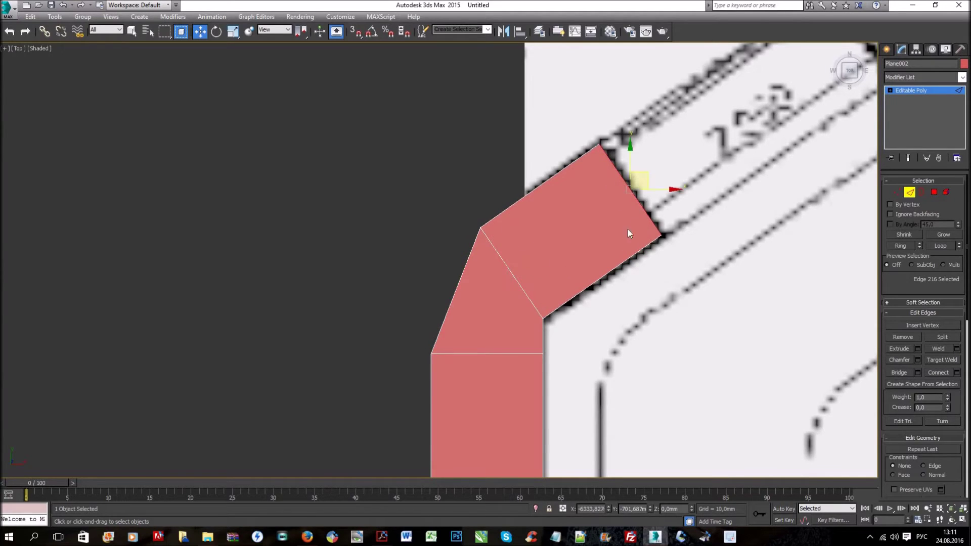
{"action": "scroll", "coordinate": [636, 225], "scroll_direction": "down", "scroll_amount": 2}
{"action": "middle_click_drag", "start_coordinate": [636, 225], "coordinate": [351, 334]}
{"action": "left_click_drag", "start_coordinate": [496, 211], "coordinate": [576, 160], "text": "shift"}
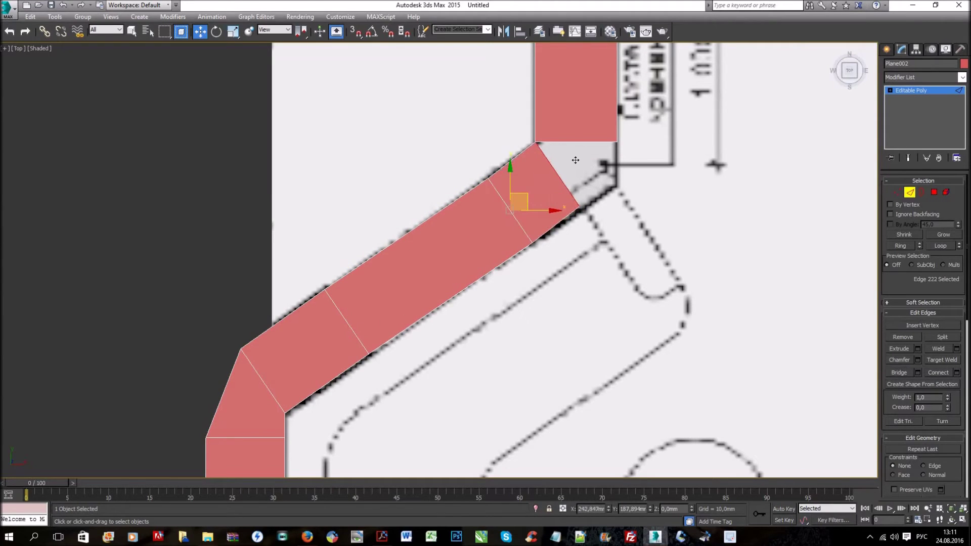
{"action": "scroll", "coordinate": [573, 161], "scroll_direction": "up", "scroll_amount": 4}
Step: Weld the two overlapping vertices where the strips meet
{"action": "middle_click_drag", "start_coordinate": [471, 179], "coordinate": [454, 184]}
{"action": "scroll", "coordinate": [574, 172], "scroll_direction": "up", "scroll_amount": 2}
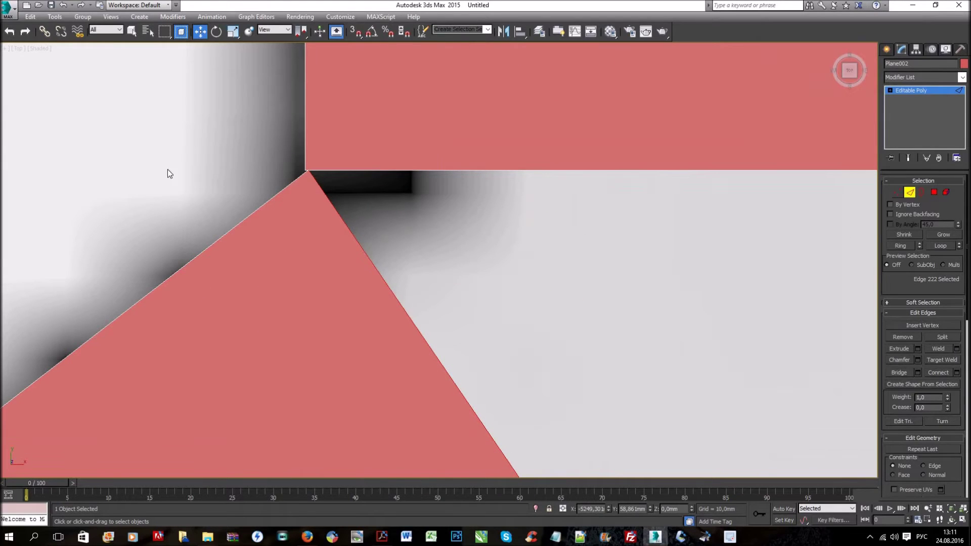
{"action": "key", "text": "1"}
{"action": "left_click_drag", "start_coordinate": [240, 151], "coordinate": [366, 221]}
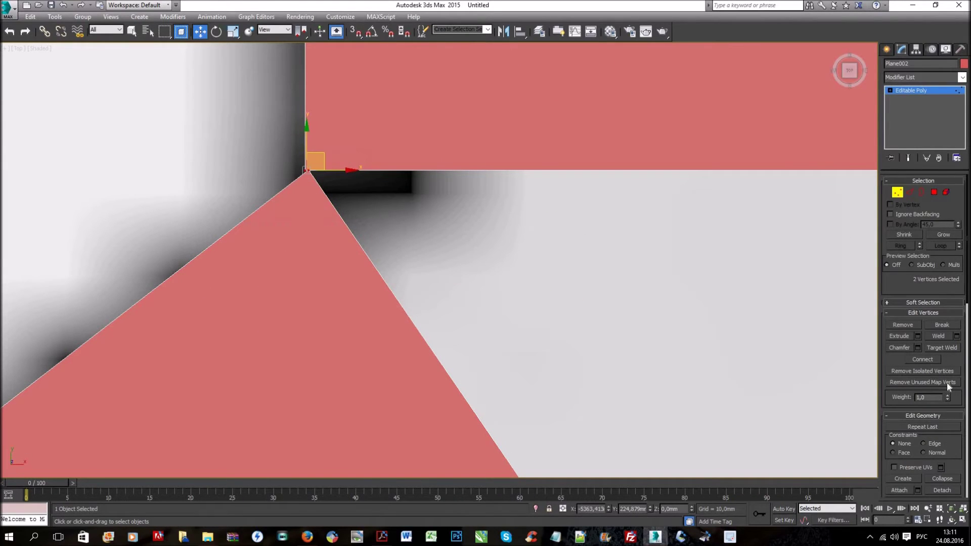
{"action": "left_click", "coordinate": [941, 336]}
Step: Move the corner vertices onto the angled wall corner to close the gap, then weld them
{"action": "middle_click_drag", "start_coordinate": [157, 108], "coordinate": [333, 220]}
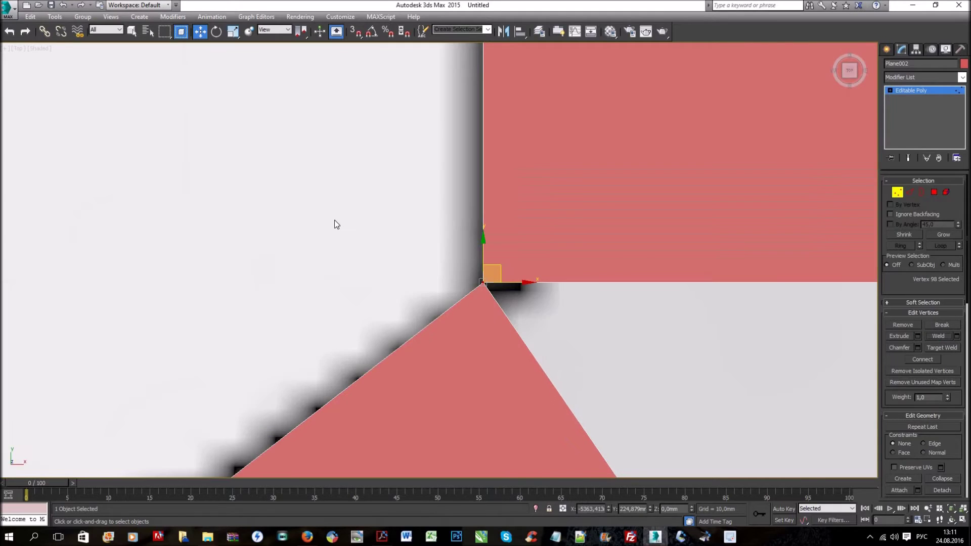
{"action": "scroll", "coordinate": [487, 259], "scroll_direction": "up", "scroll_amount": 2}
{"action": "scroll", "coordinate": [487, 260], "scroll_direction": "down", "scroll_amount": 2}
{"action": "scroll", "coordinate": [602, 251], "scroll_direction": "down", "scroll_amount": 3}
{"action": "left_click", "coordinate": [592, 207]}
{"action": "left_click_drag", "start_coordinate": [590, 167], "coordinate": [583, 272]}
{"action": "left_click_drag", "start_coordinate": [534, 327], "coordinate": [605, 287]}
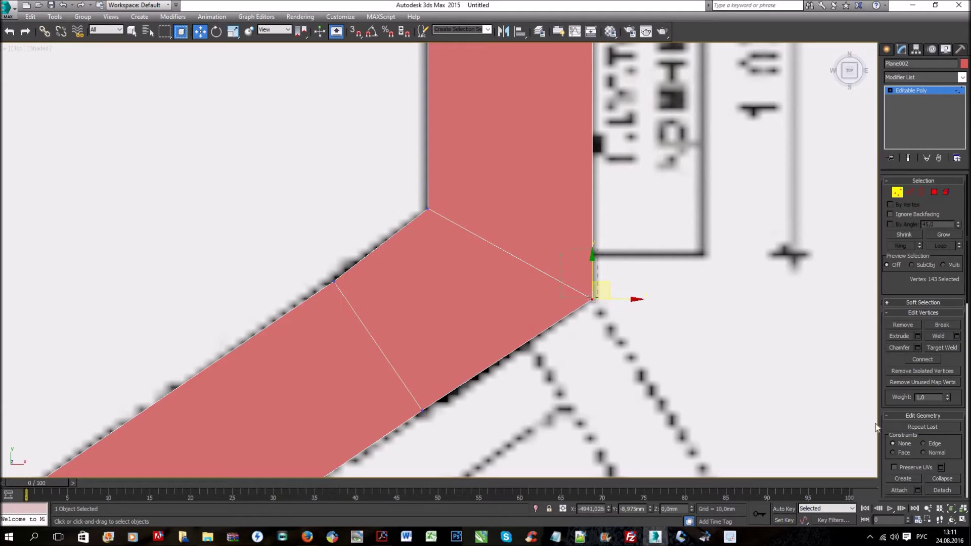
{"action": "left_click", "coordinate": [941, 336]}
Step: Return Plane002 to object level and zoom extents to frame the whole traced plan
{"action": "left_click", "coordinate": [891, 190]}
{"action": "scroll", "coordinate": [541, 389], "scroll_direction": "down", "scroll_amount": 5}
{"action": "scroll", "coordinate": [465, 316], "scroll_direction": "down", "scroll_amount": 4}
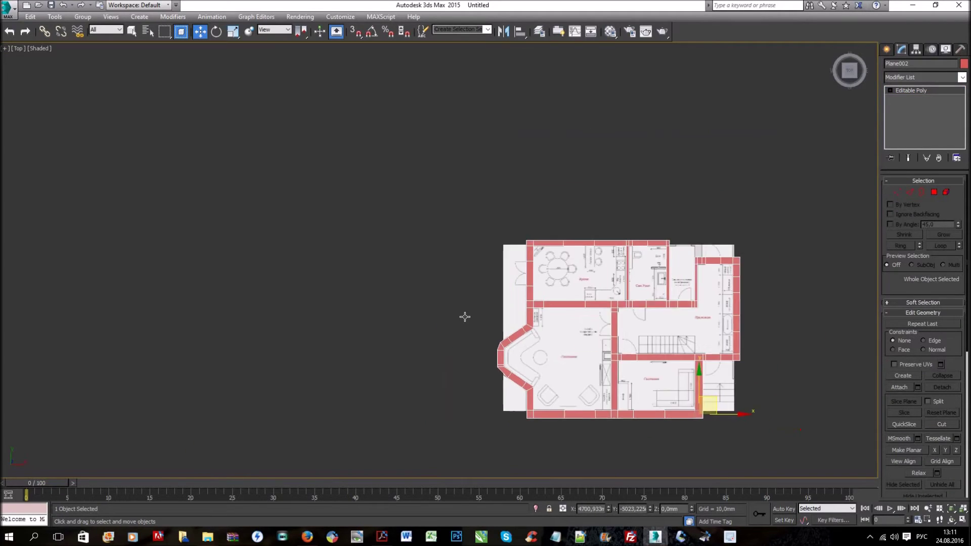
{"action": "scroll", "coordinate": [465, 317], "scroll_direction": "up", "scroll_amount": 3}
{"action": "scroll", "coordinate": [464, 316], "scroll_direction": "up", "scroll_amount": 3}
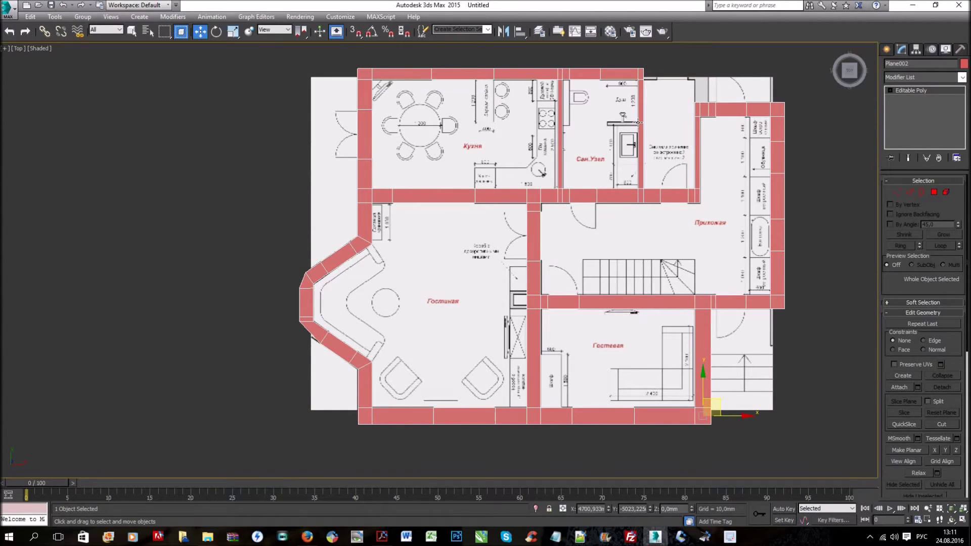
{"action": "scroll", "coordinate": [618, 124], "scroll_direction": "up", "scroll_amount": 4}
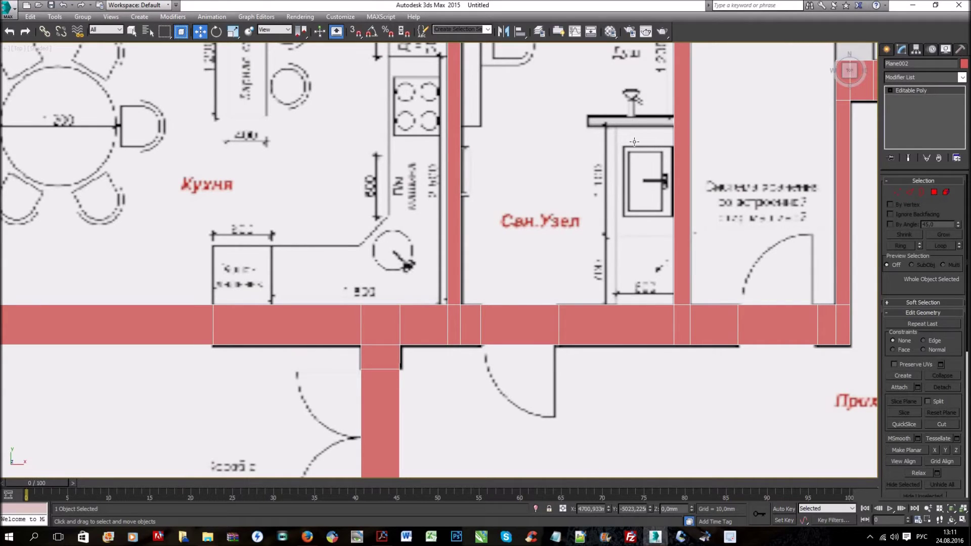
{"action": "scroll", "coordinate": [629, 155], "scroll_direction": "down", "scroll_amount": 4}
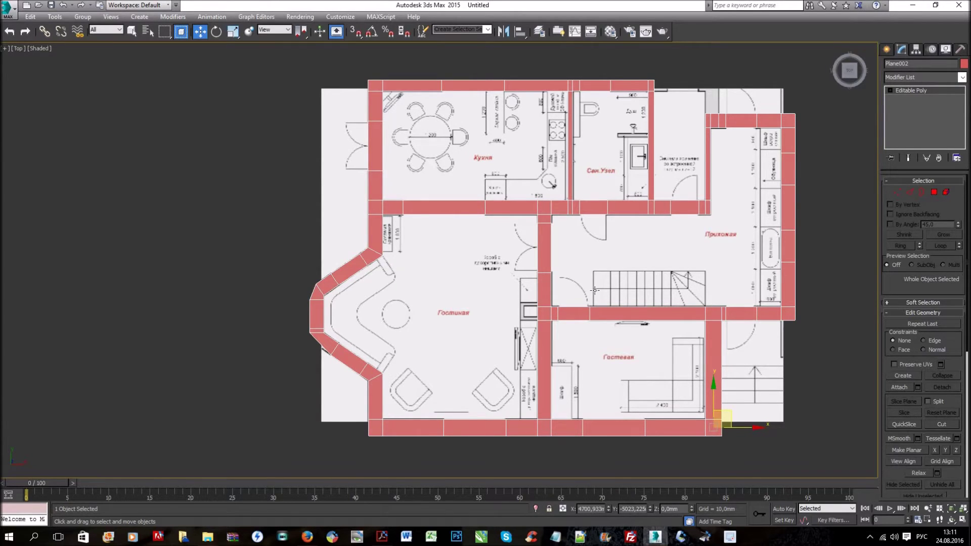
{"action": "scroll", "coordinate": [595, 289], "scroll_direction": "up", "scroll_amount": 3}
{"action": "key", "text": "z"}
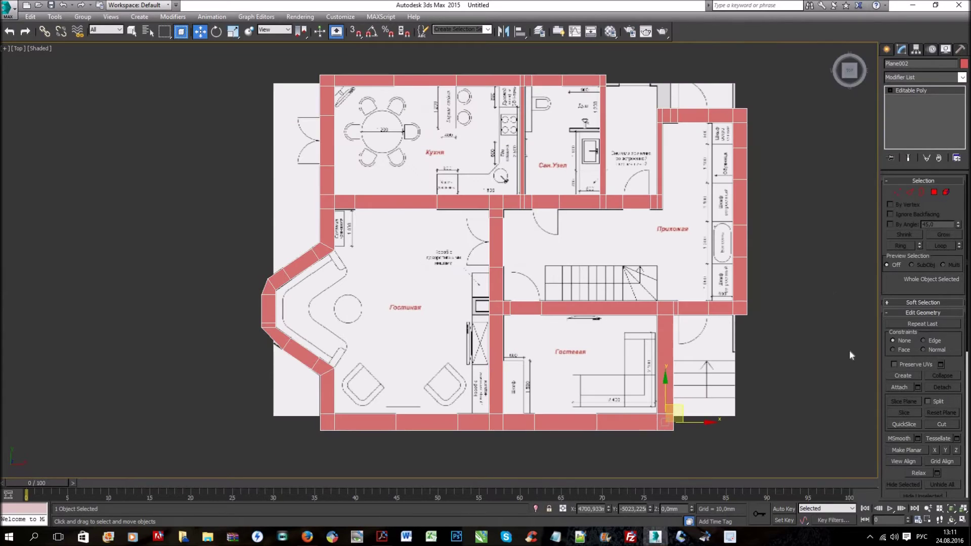
{"action": "left_click", "coordinate": [960, 517]}
Step: Return to the four-viewport layout and tilt the Perspective view onto the floor plan
{"action": "left_click", "coordinate": [962, 520]}
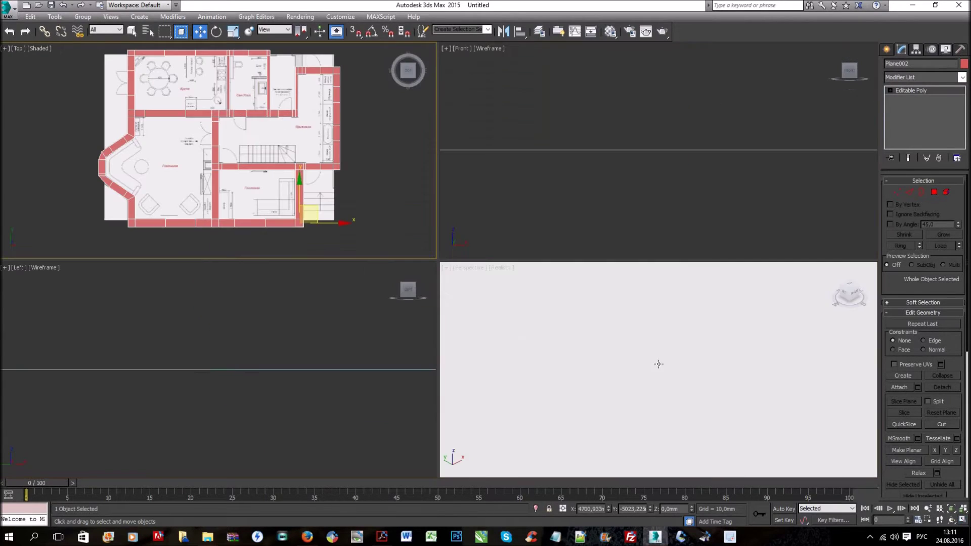
{"action": "middle_click_drag", "start_coordinate": [712, 372], "coordinate": [761, 377], "text": "alt"}
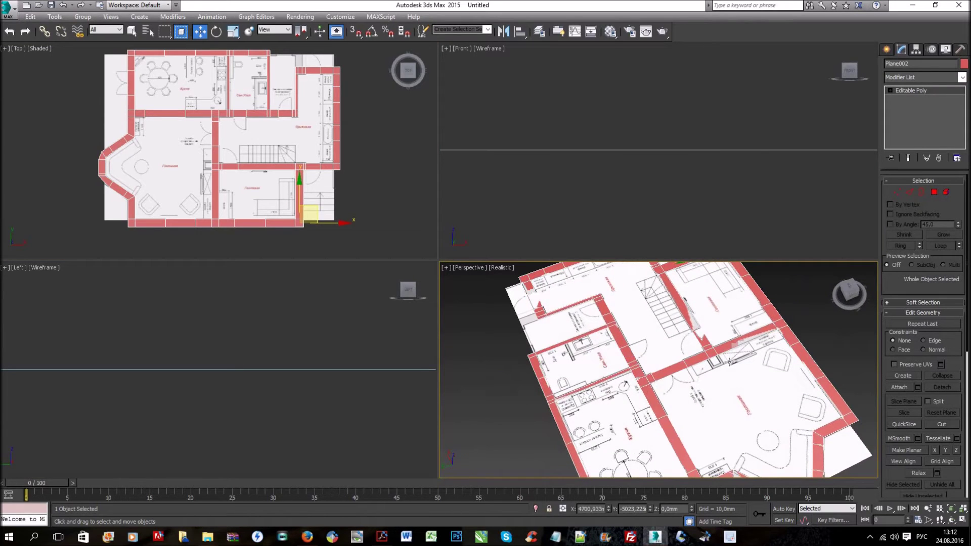
{"action": "middle_click_drag", "start_coordinate": [761, 377], "coordinate": [693, 397], "text": "alt"}
{"action": "scroll", "coordinate": [692, 397], "scroll_direction": "down", "scroll_amount": 5}
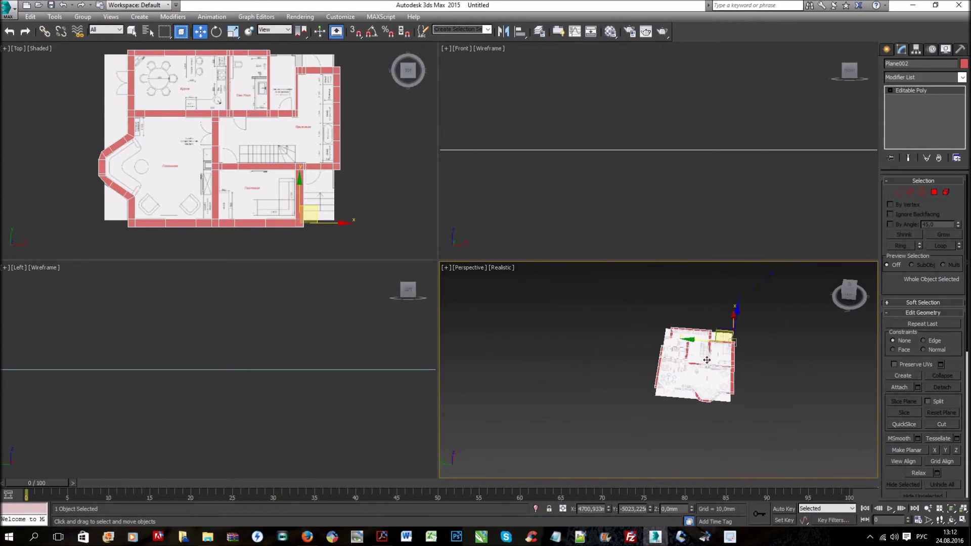
Step: In Polygon mode, region-select all 75 red wall polygons of Plane002
{"action": "left_click", "coordinate": [936, 193]}
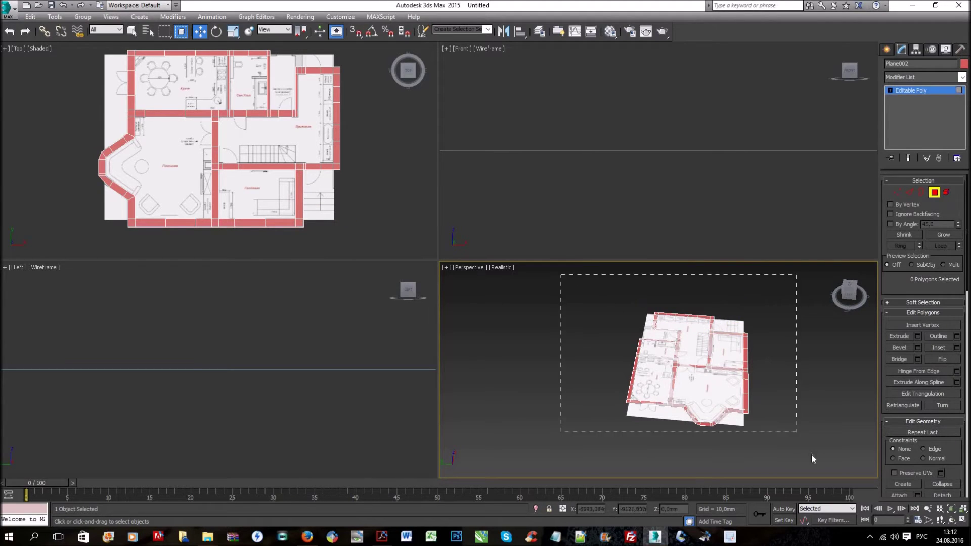
{"action": "left_click_drag", "start_coordinate": [811, 455], "coordinate": [786, 423]}
{"action": "mouse_move", "coordinate": [724, 411]}
{"action": "middle_mouse_down", "text": "alt"}
{"action": "mouse_move", "coordinate": [704, 398]}
{"action": "mouse_move", "coordinate": [748, 411]}
{"action": "mouse_move", "coordinate": [790, 363]}
{"action": "middle_mouse_up", "text": "alt"}
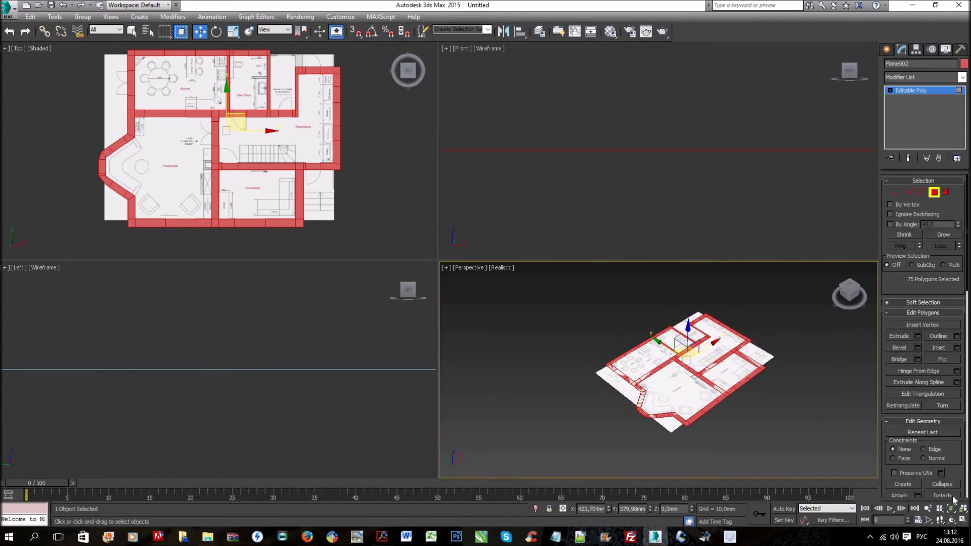
Step: Extrude the 75 wall polygons upward by 1000 mm using the Extrude caddy, applying and continuing
{"action": "left_click", "coordinate": [917, 335]}
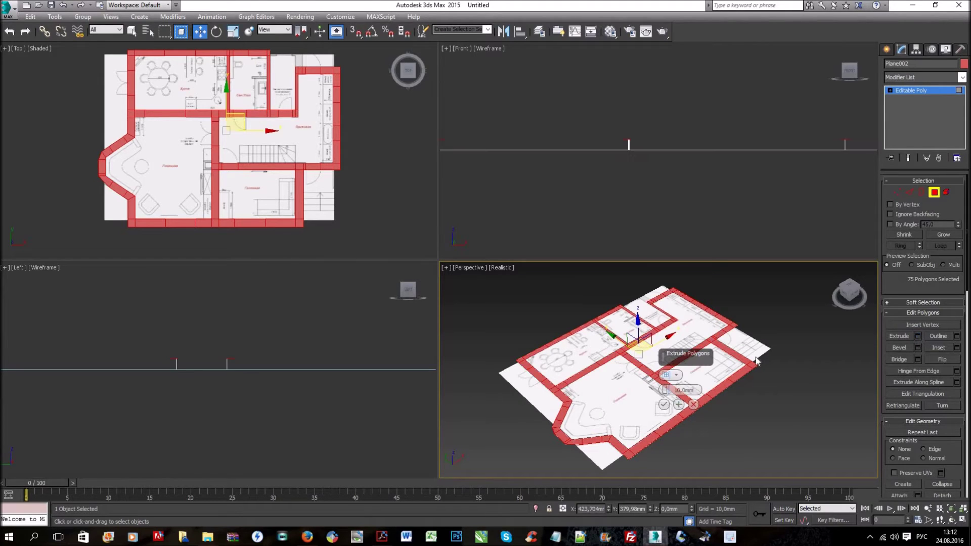
{"action": "mouse_move", "coordinate": [666, 389]}
{"action": "left_mouse_down"}
{"action": "mouse_move", "coordinate": [638, 393]}
{"action": "mouse_move", "coordinate": [710, 179]}
{"action": "mouse_move", "coordinate": [702, 96]}
{"action": "left_mouse_up"}
{"action": "double_click", "coordinate": [685, 390]}
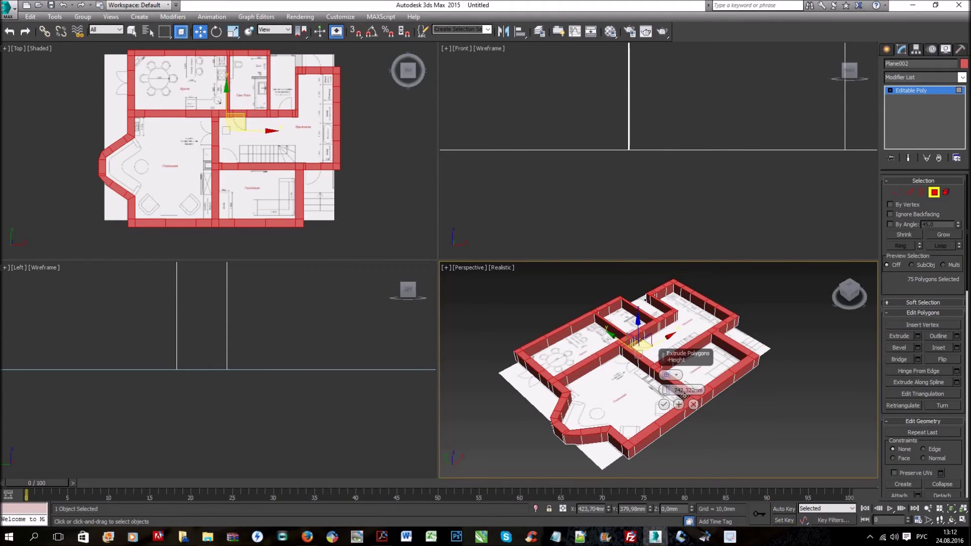
{"action": "scroll", "coordinate": [682, 398], "scroll_direction": "up", "scroll_amount": 3}
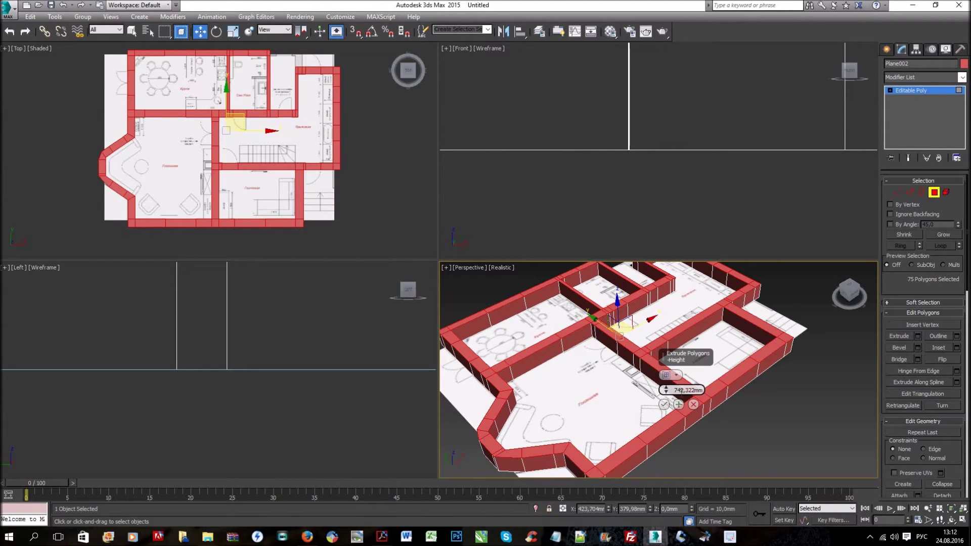
{"action": "double_click", "coordinate": [679, 390]}
{"action": "type", "text": "1000"}
{"action": "key", "text": "Return"}
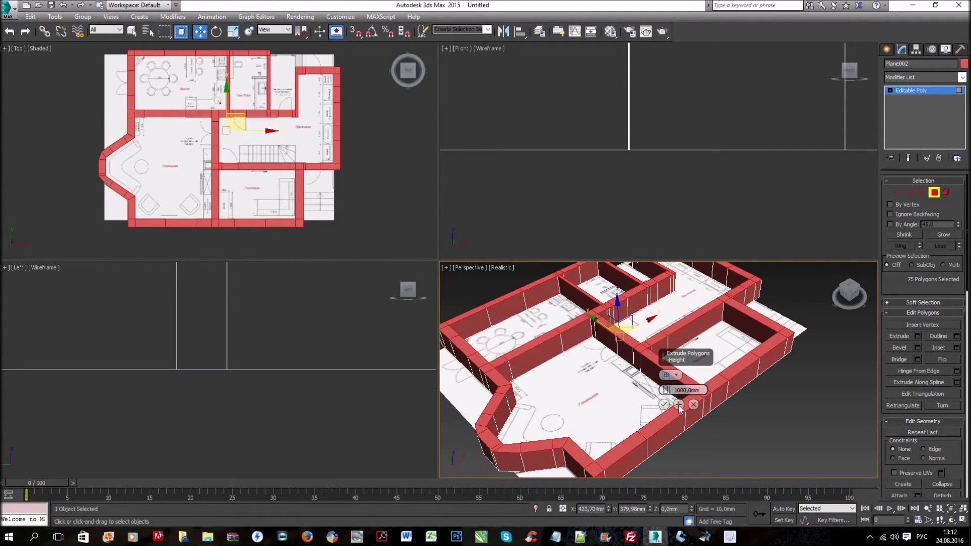
{"action": "left_click", "coordinate": [679, 404]}
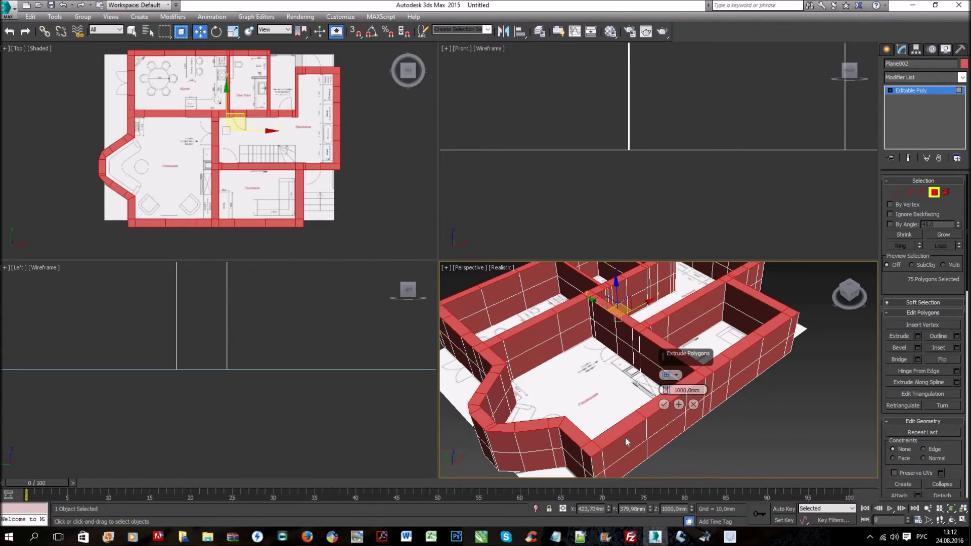
Step: Add a further 700 mm extrusion on top of the walls
{"action": "middle_click_drag", "start_coordinate": [587, 367], "coordinate": [593, 381], "text": "alt"}
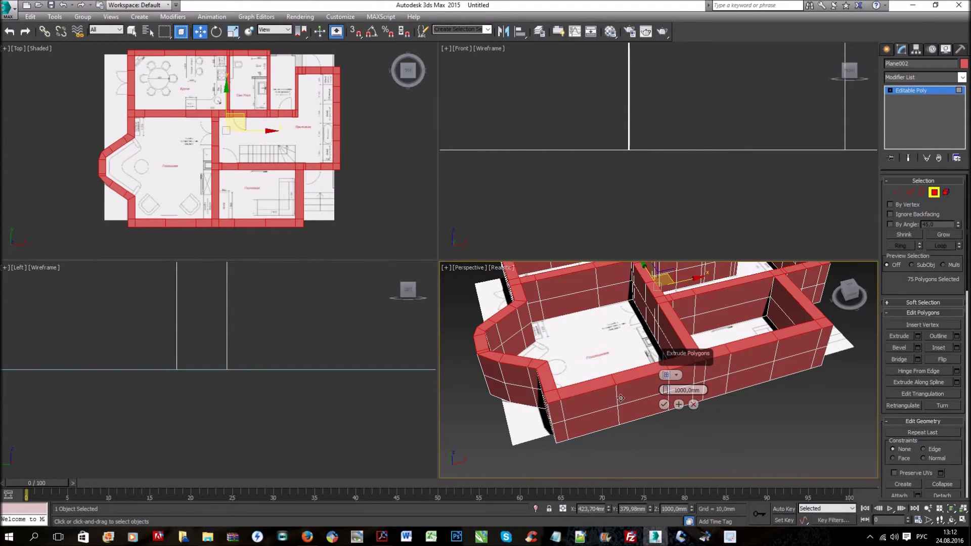
{"action": "scroll", "coordinate": [610, 385], "scroll_direction": "down", "scroll_amount": 5}
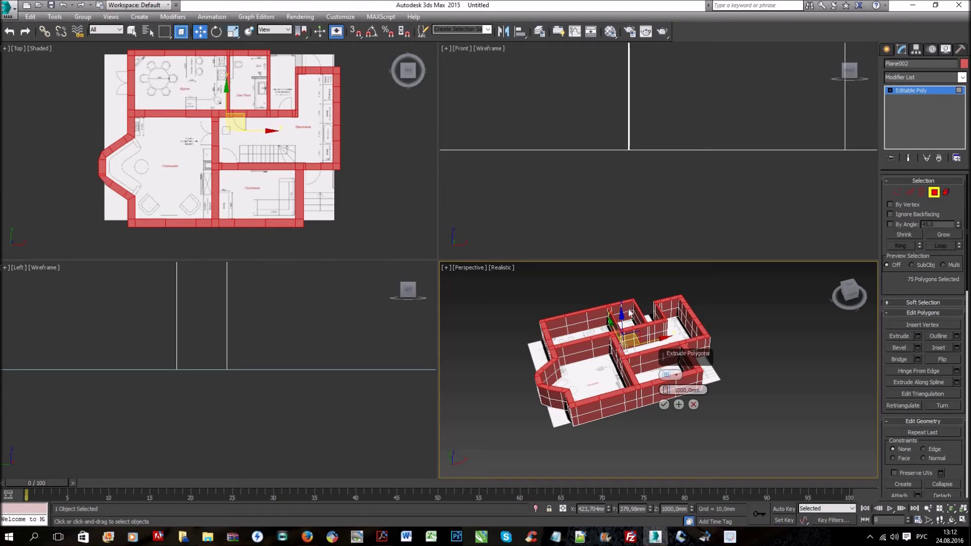
{"action": "double_click", "coordinate": [680, 390]}
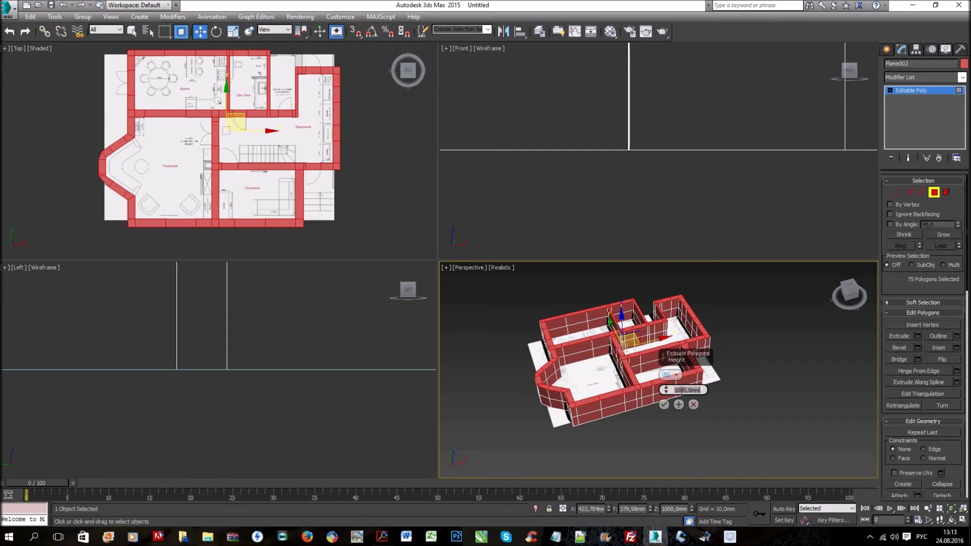
{"action": "type", "text": "700"}
{"action": "key", "text": "Return"}
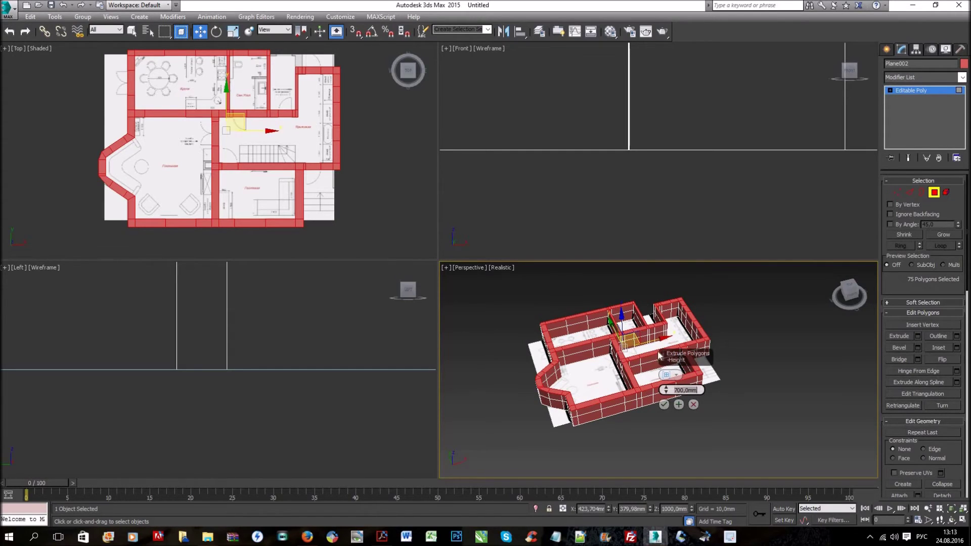
{"action": "left_click", "coordinate": [679, 404]}
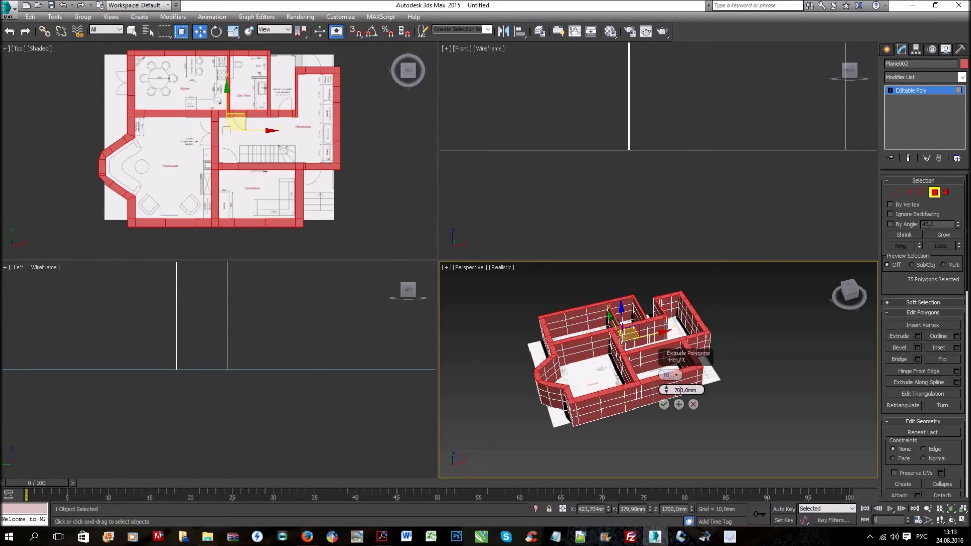
Step: Add another 400 mm extrusion to the walls
{"action": "double_click", "coordinate": [680, 390]}
{"action": "type", "text": "400"}
{"action": "key", "text": "Return"}
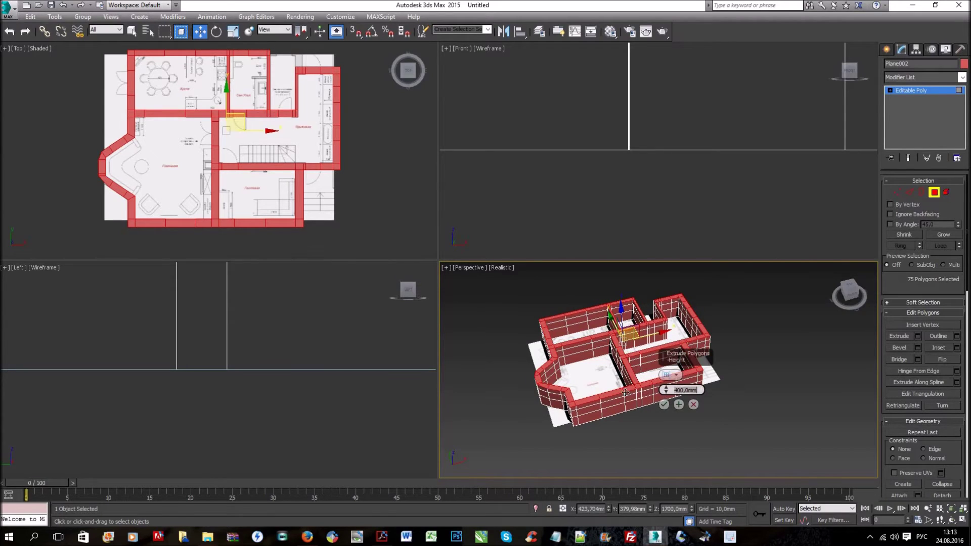
{"action": "left_click", "coordinate": [679, 403]}
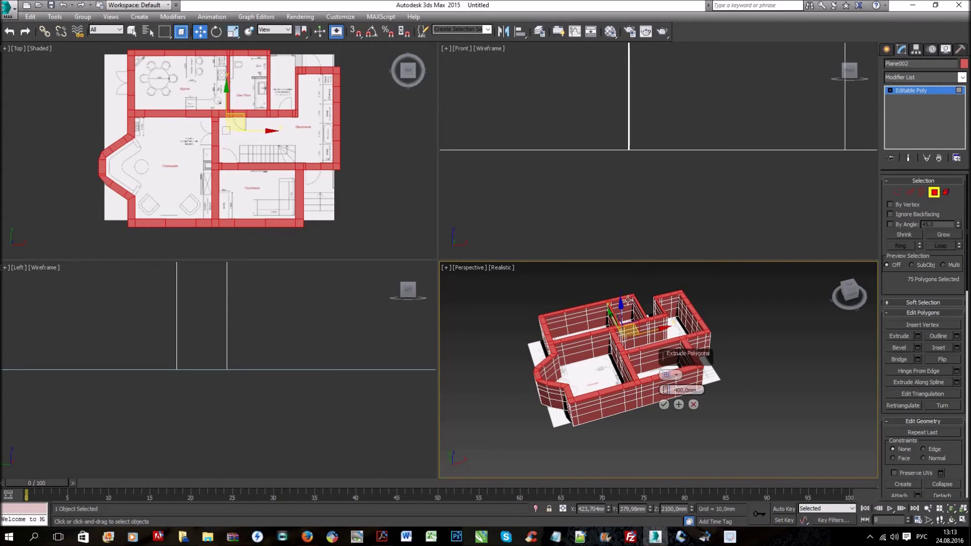
Step: Add a final 350 mm extrusion, bringing the walls to 2450 mm
{"action": "left_click", "coordinate": [676, 390]}
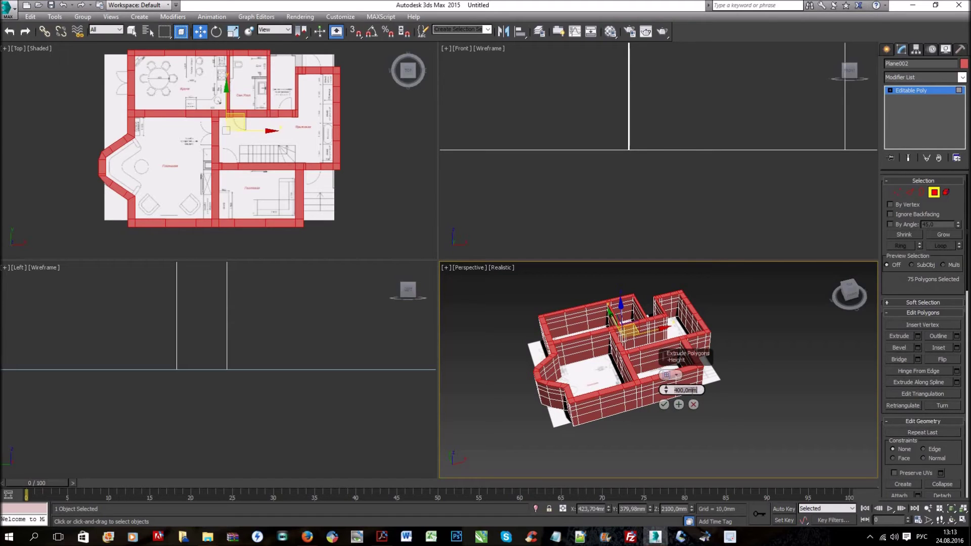
{"action": "type", "text": "350"}
{"action": "key", "text": "Return"}
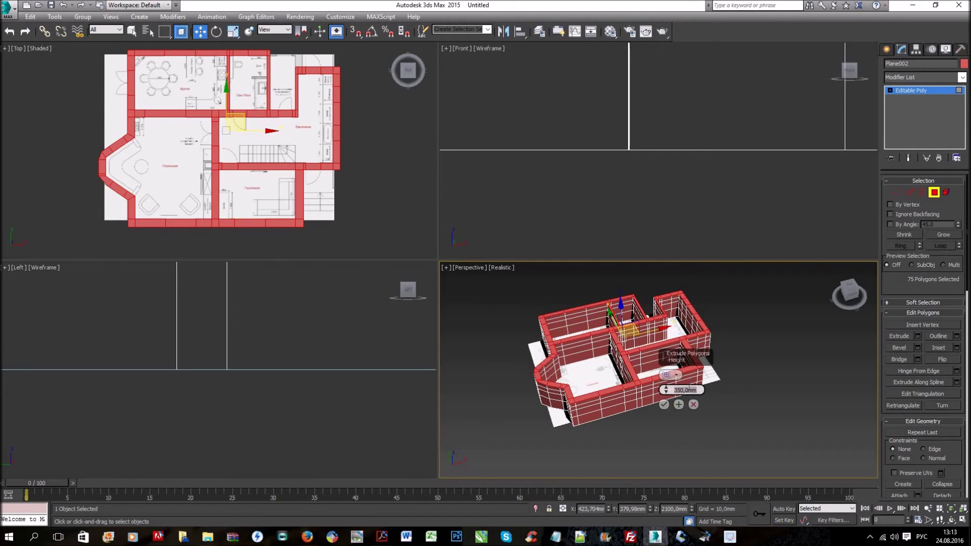
{"action": "left_click", "coordinate": [679, 404]}
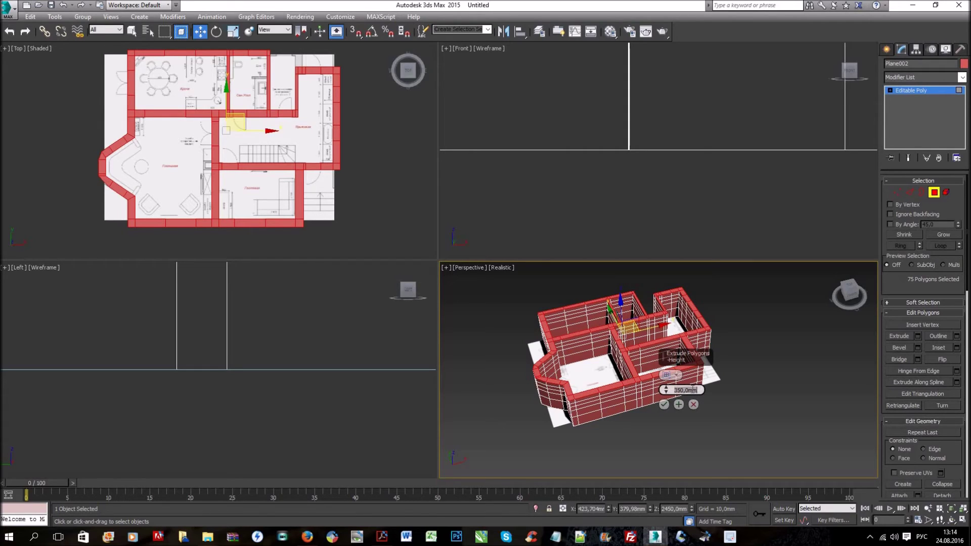
Step: Extrude the wall polygons 50 mm, then another 500 mm, bringing the walls to 3000 mm
{"action": "type", "text": "50"}
{"action": "key", "text": "Return"}
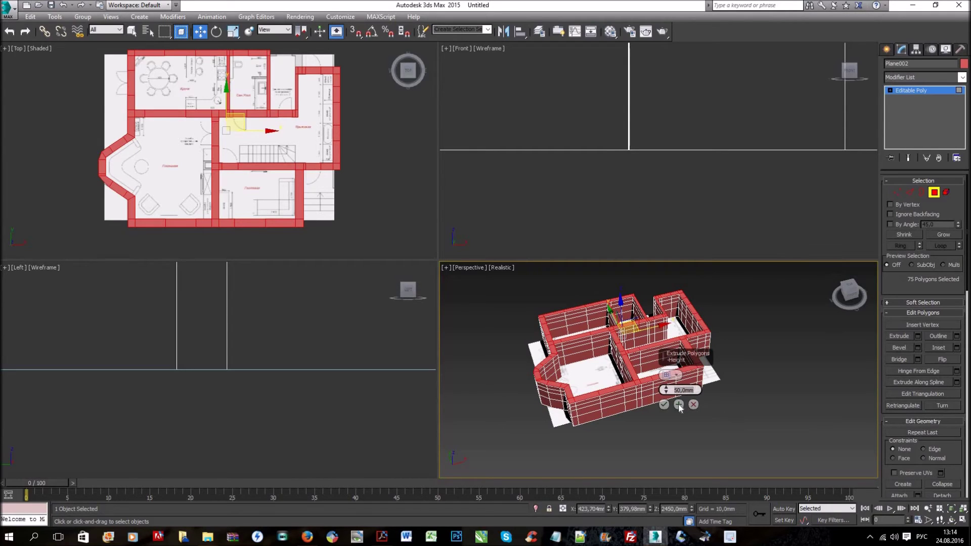
{"action": "left_click", "coordinate": [679, 404]}
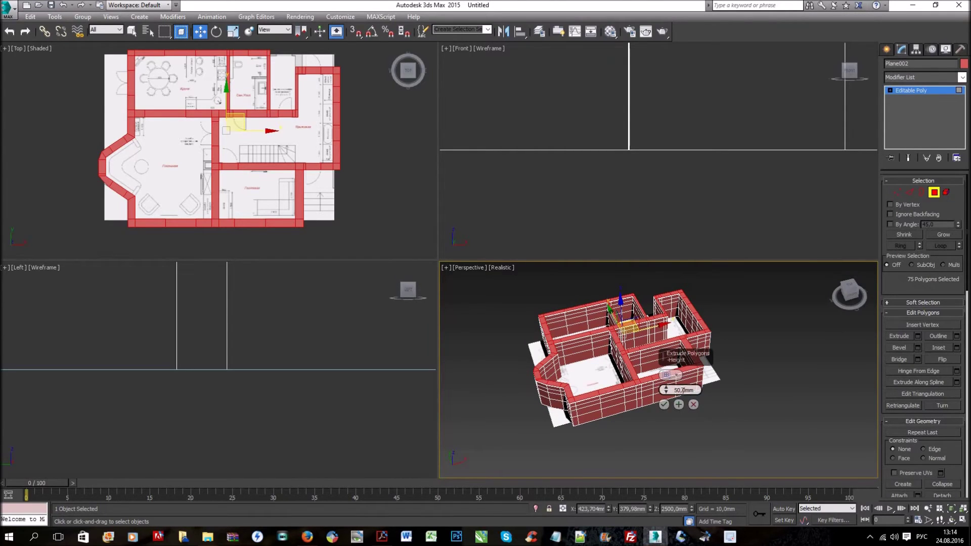
{"action": "type", "text": "500"}
{"action": "key", "text": "Return"}
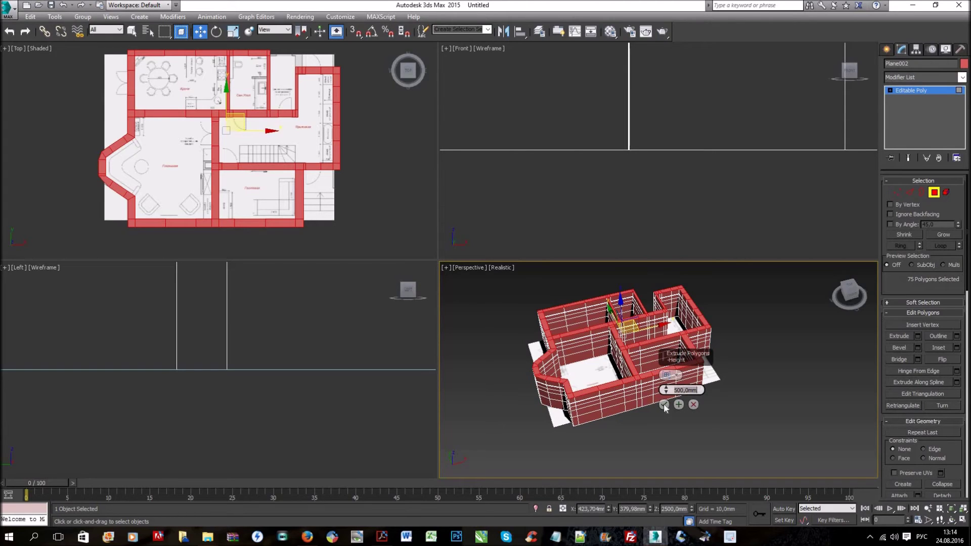
{"action": "left_click", "coordinate": [664, 405]}
{"action": "scroll", "coordinate": [845, 347], "scroll_direction": "up", "scroll_amount": 3}
{"action": "scroll", "coordinate": [846, 347], "scroll_direction": "up", "scroll_amount": 3}
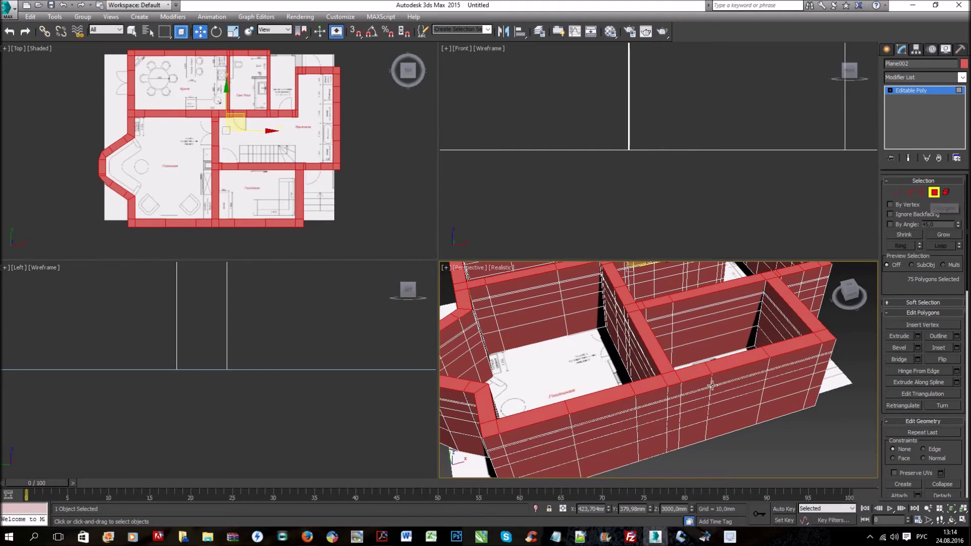
Step: Orbit to show the whole walled floor plan and maximize the Perspective viewport
{"action": "scroll", "coordinate": [793, 370], "scroll_direction": "down", "scroll_amount": 5}
{"action": "mouse_move", "coordinate": [793, 369]}
{"action": "middle_mouse_down", "text": "alt"}
{"action": "mouse_move", "coordinate": [796, 349]}
{"action": "mouse_move", "coordinate": [799, 360]}
{"action": "mouse_move", "coordinate": [703, 380]}
{"action": "mouse_move", "coordinate": [754, 389]}
{"action": "middle_mouse_up", "text": "alt"}
{"action": "scroll", "coordinate": [797, 349], "scroll_direction": "up", "scroll_amount": 5}
{"action": "scroll", "coordinate": [791, 347], "scroll_direction": "down", "scroll_amount": 2}
{"action": "scroll", "coordinate": [754, 389], "scroll_direction": "down", "scroll_amount": 3}
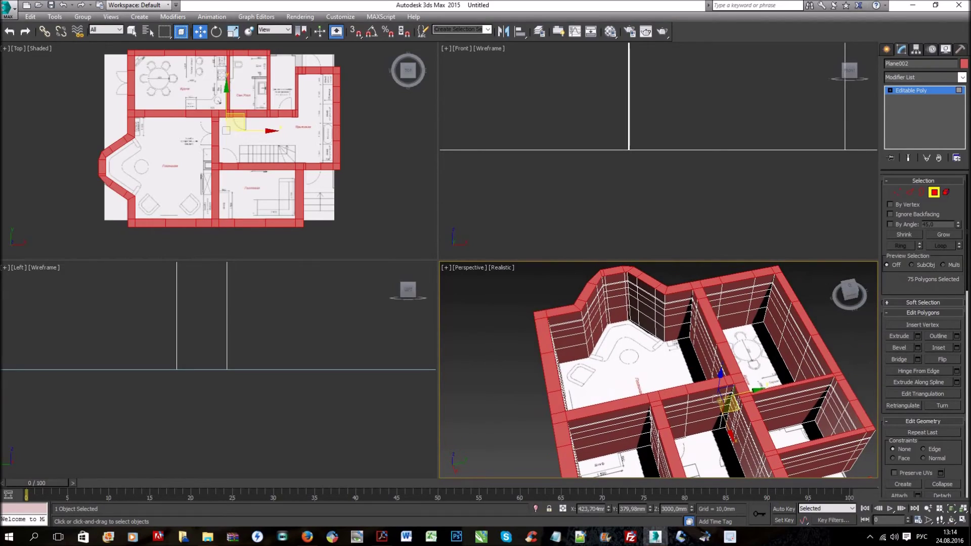
{"action": "left_click", "coordinate": [962, 520]}
Step: Zoom and orbit around the walled floor plan to examine the walls up close
{"action": "scroll", "coordinate": [633, 326], "scroll_direction": "up", "scroll_amount": 2}
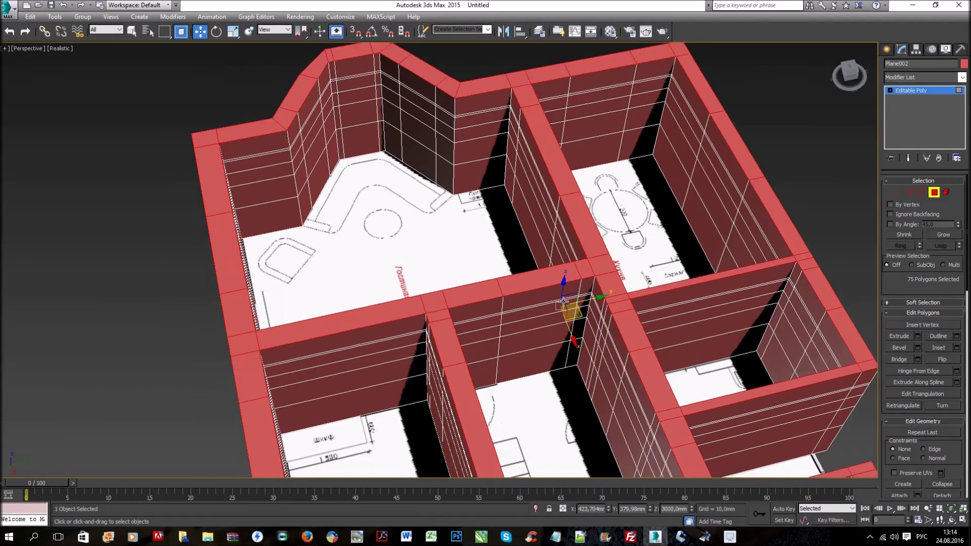
{"action": "scroll", "coordinate": [632, 326], "scroll_direction": "up", "scroll_amount": 3}
{"action": "scroll", "coordinate": [632, 326], "scroll_direction": "down", "scroll_amount": 1}
{"action": "scroll", "coordinate": [540, 292], "scroll_direction": "down", "scroll_amount": 2}
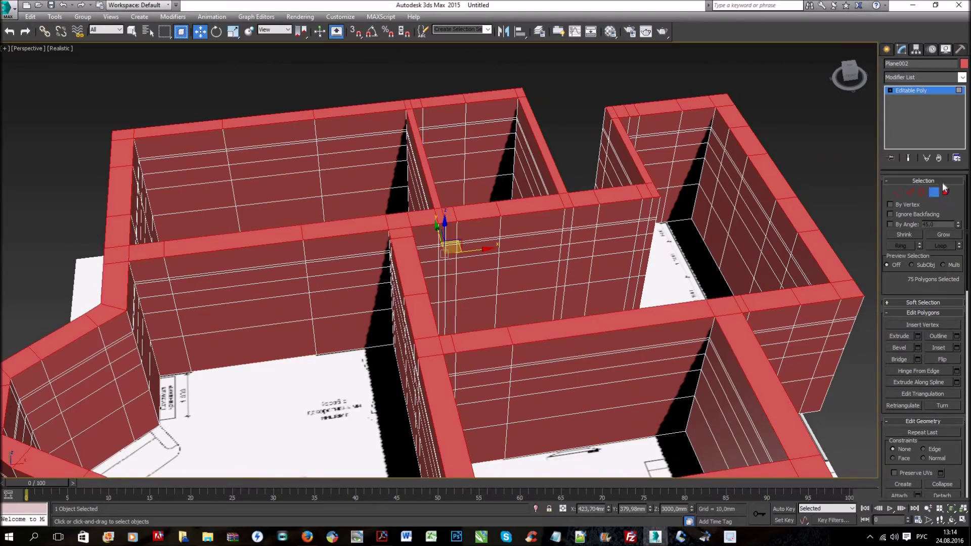
{"action": "scroll", "coordinate": [540, 292], "scroll_direction": "down", "scroll_amount": 2}
{"action": "scroll", "coordinate": [540, 292], "scroll_direction": "down", "scroll_amount": 1}
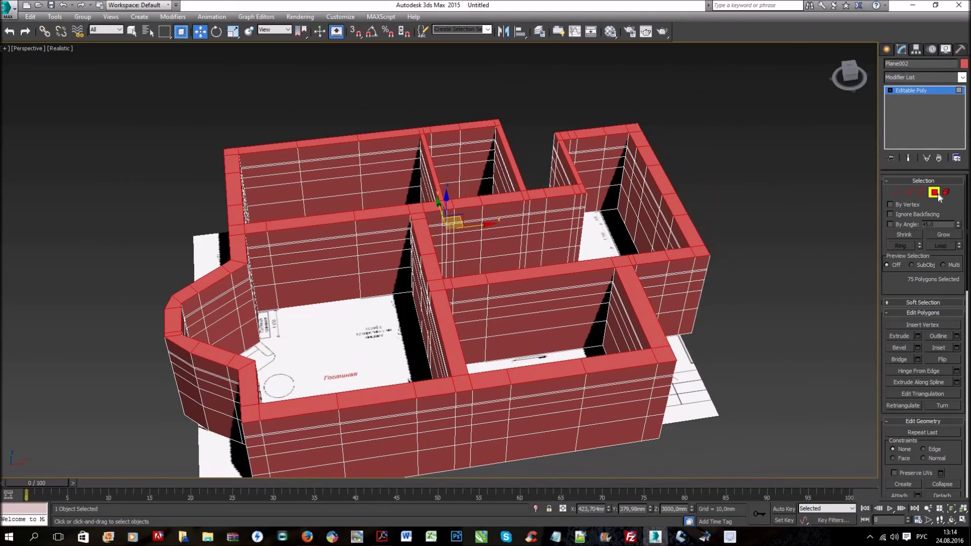
{"action": "mouse_move", "coordinate": [582, 272]}
{"action": "middle_mouse_down", "text": "alt"}
{"action": "mouse_move", "coordinate": [736, 299]}
{"action": "mouse_move", "coordinate": [577, 327]}
{"action": "mouse_move", "coordinate": [579, 303]}
{"action": "mouse_move", "coordinate": [612, 318]}
{"action": "mouse_move", "coordinate": [537, 323]}
{"action": "middle_mouse_up", "text": "alt"}
{"action": "scroll", "coordinate": [621, 321], "scroll_direction": "up", "scroll_amount": 5}
{"action": "scroll", "coordinate": [650, 306], "scroll_direction": "up", "scroll_amount": 3}
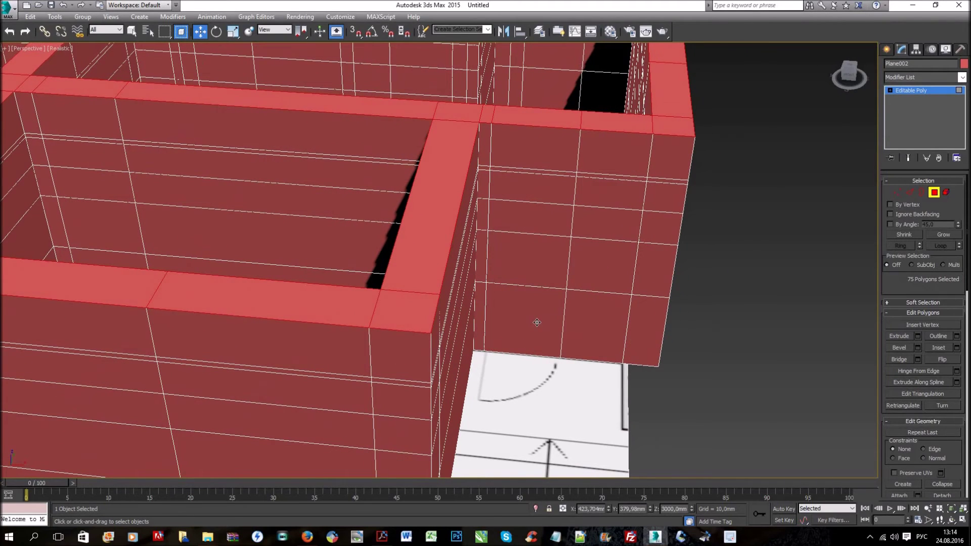
Step: Select three stacked polygons on one face of the interior wall for a doorway
{"action": "left_click", "coordinate": [537, 322]}
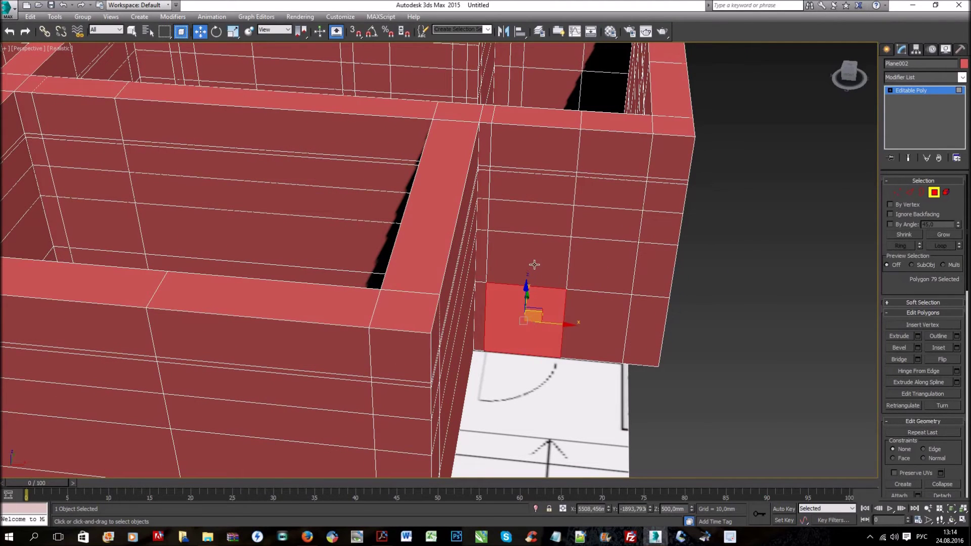
{"action": "left_click", "coordinate": [535, 265], "text": "ctrl"}
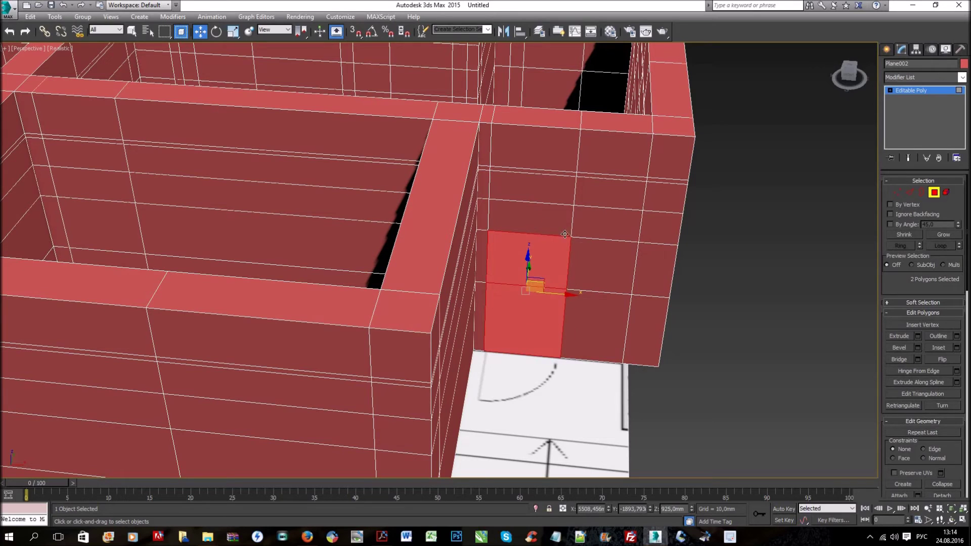
{"action": "left_click", "coordinate": [538, 219], "text": "ctrl"}
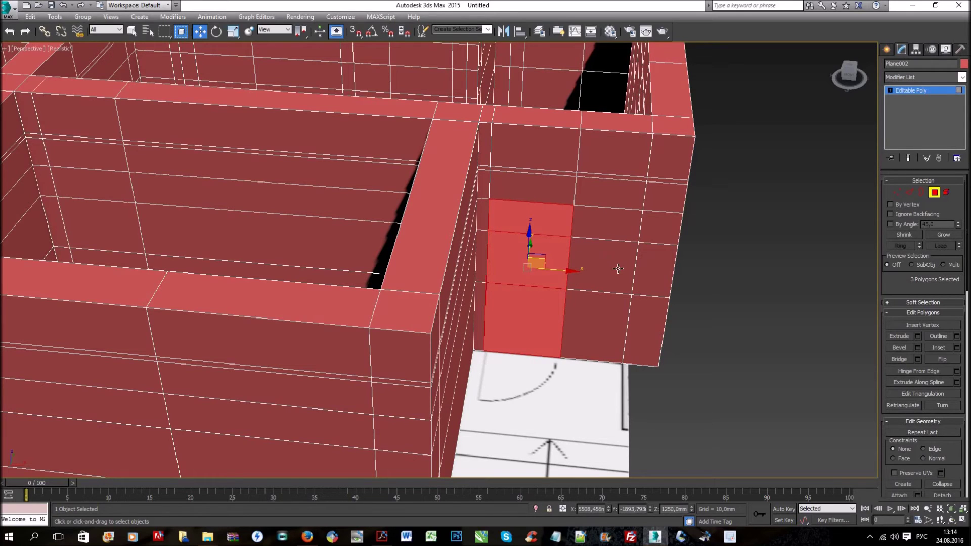
{"action": "middle_click_drag", "start_coordinate": [597, 270], "coordinate": [526, 324], "text": "alt"}
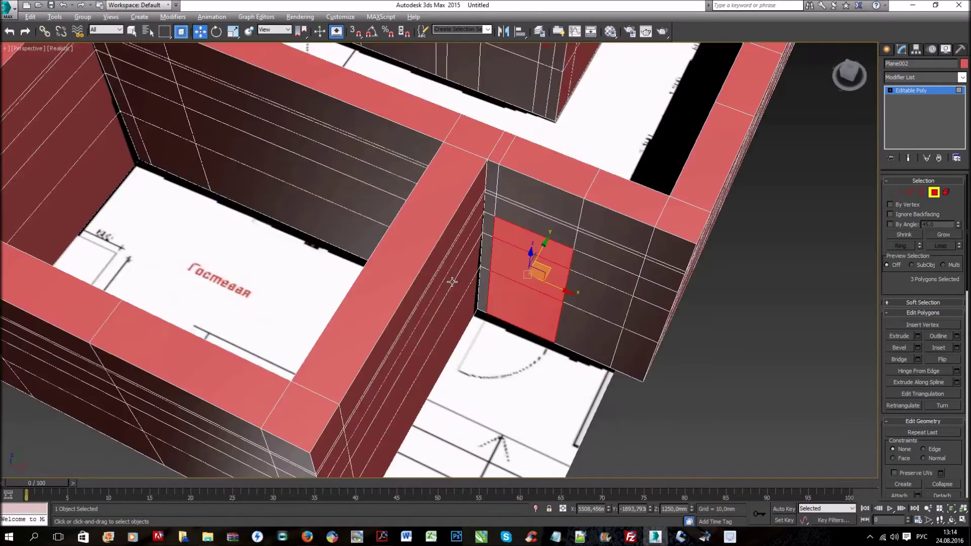
Step: Add the three matching stacked polygons on the wall's opposite face
{"action": "left_click", "coordinate": [522, 330], "text": "ctrl"}
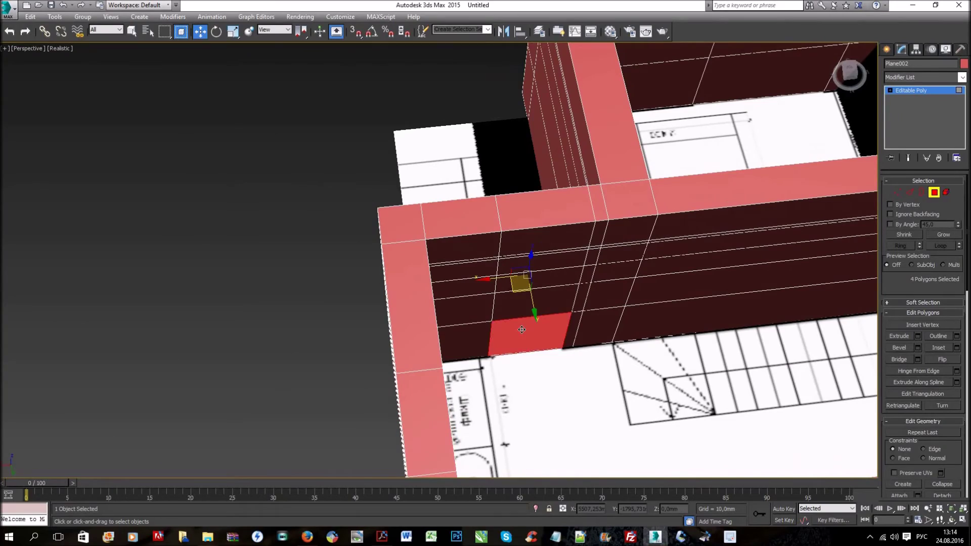
{"action": "left_click", "coordinate": [519, 307], "text": "ctrl"}
{"action": "left_click", "coordinate": [564, 280], "text": "ctrl"}
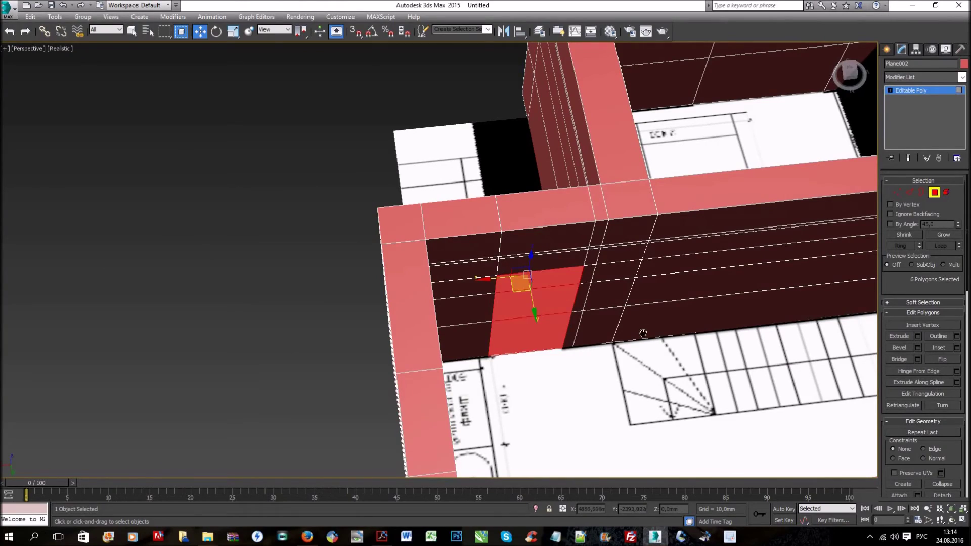
{"action": "mouse_move", "coordinate": [654, 327]}
{"action": "middle_mouse_down", "text": "alt"}
{"action": "mouse_move", "coordinate": [579, 364]}
{"action": "mouse_move", "coordinate": [732, 343]}
{"action": "mouse_move", "coordinate": [408, 353]}
{"action": "mouse_move", "coordinate": [391, 331]}
{"action": "middle_mouse_up", "text": "alt"}
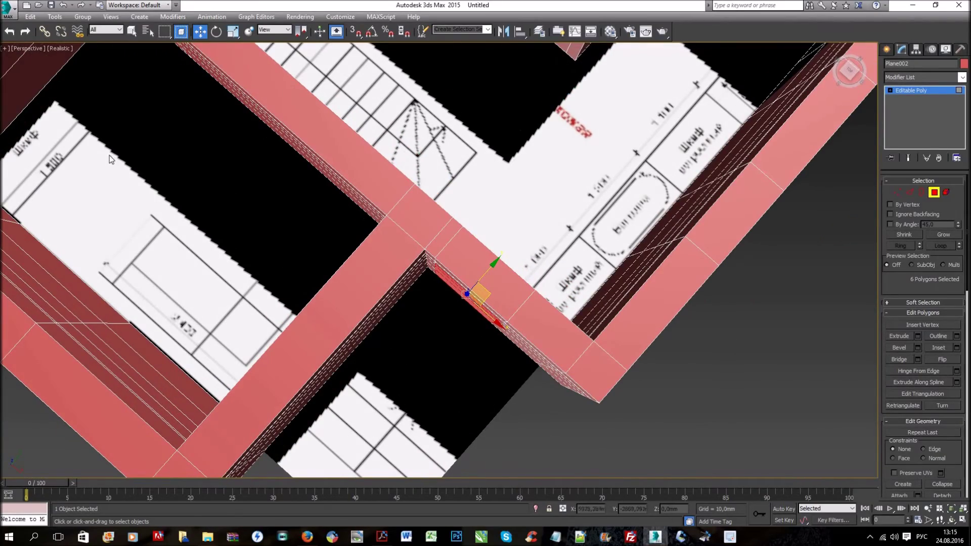
{"action": "left_click", "coordinate": [61, 48]}
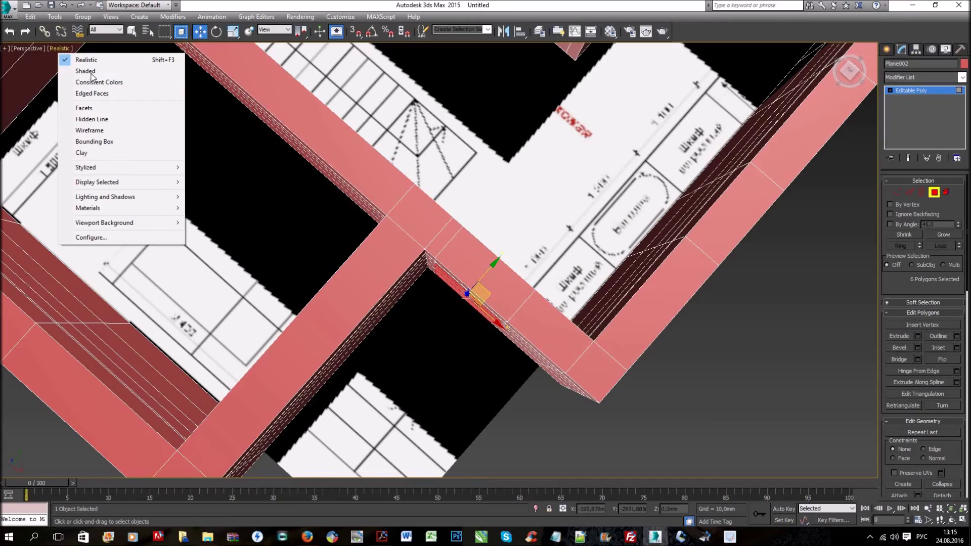
Step: Switch the viewport to Shaded display and orbit to view the doorway faces
{"action": "left_click", "coordinate": [91, 71]}
{"action": "scroll", "coordinate": [499, 312], "scroll_direction": "down", "scroll_amount": 2}
{"action": "mouse_move", "coordinate": [500, 312]}
{"action": "middle_mouse_down", "text": "alt"}
{"action": "mouse_move", "coordinate": [581, 291]}
{"action": "mouse_move", "coordinate": [717, 345]}
{"action": "middle_mouse_up", "text": "alt"}
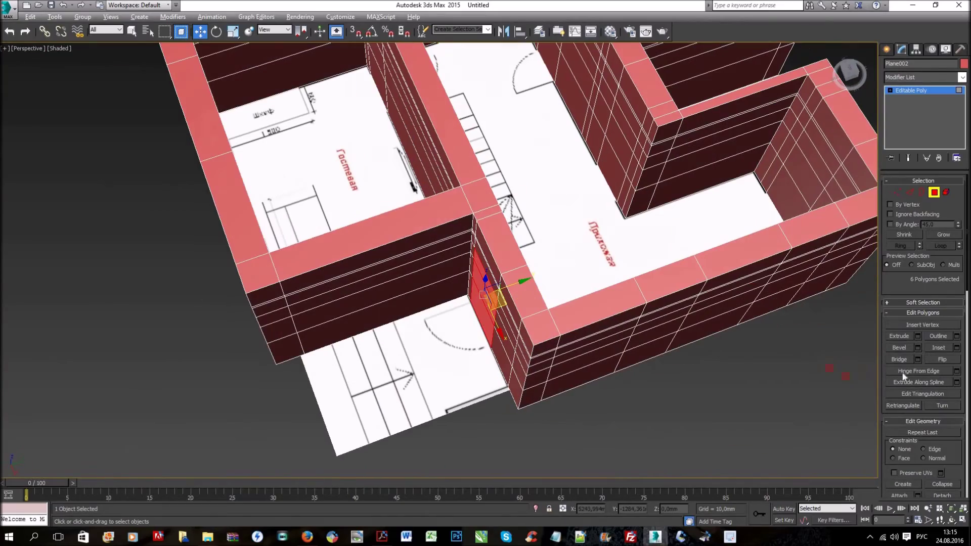
Step: Bridge the selected faces into the first doorway, then pick a wall face beside the staircase
{"action": "left_click", "coordinate": [906, 359]}
{"action": "mouse_move", "coordinate": [506, 314]}
{"action": "middle_mouse_down", "text": "alt"}
{"action": "mouse_move", "coordinate": [400, 327]}
{"action": "mouse_move", "coordinate": [491, 356]}
{"action": "mouse_move", "coordinate": [466, 414]}
{"action": "mouse_move", "coordinate": [478, 320]}
{"action": "mouse_move", "coordinate": [415, 357]}
{"action": "mouse_move", "coordinate": [465, 329]}
{"action": "mouse_move", "coordinate": [543, 340]}
{"action": "mouse_move", "coordinate": [526, 283]}
{"action": "middle_mouse_up", "text": "alt"}
{"action": "scroll", "coordinate": [466, 413], "scroll_direction": "down", "scroll_amount": 3}
{"action": "scroll", "coordinate": [526, 283], "scroll_direction": "up", "scroll_amount": 5}
{"action": "left_click", "coordinate": [521, 309]}
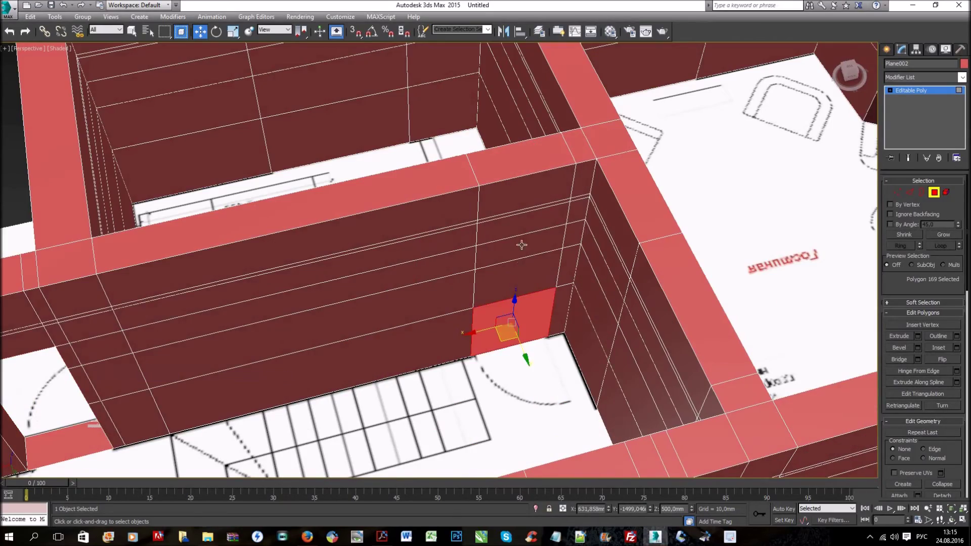
Step: Add the stacked faces on both sides of the wall beside the staircase
{"action": "left_click", "coordinate": [521, 265], "text": "ctrl"}
{"action": "left_click", "coordinate": [521, 240], "text": "ctrl"}
{"action": "middle_click_drag", "start_coordinate": [522, 241], "coordinate": [549, 322], "text": "alt"}
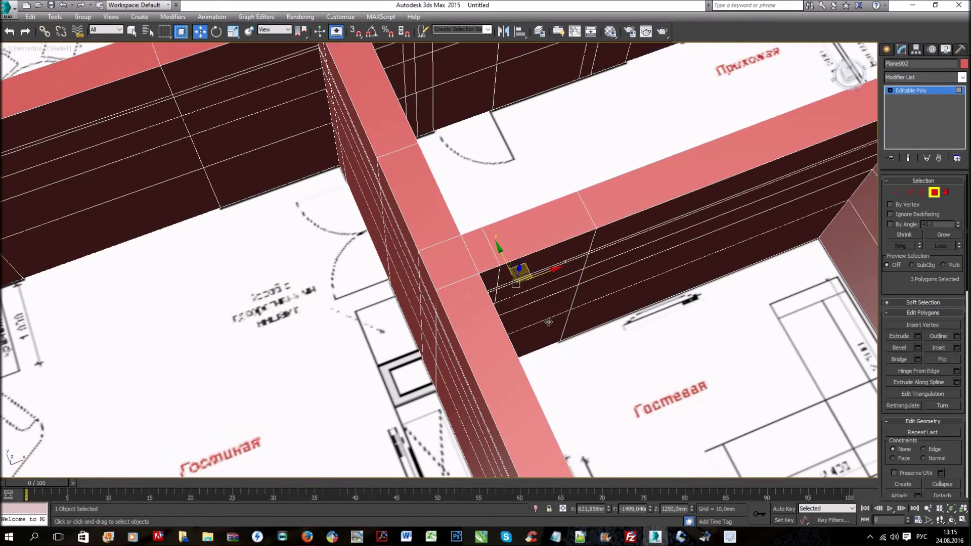
{"action": "left_click", "coordinate": [544, 328], "text": "ctrl"}
{"action": "left_click", "coordinate": [538, 299], "text": "ctrl"}
{"action": "mouse_move", "coordinate": [538, 300]}
{"action": "middle_mouse_down", "text": "alt"}
{"action": "mouse_move", "coordinate": [820, 398]}
{"action": "mouse_move", "coordinate": [927, 500]}
{"action": "middle_mouse_up", "text": "alt"}
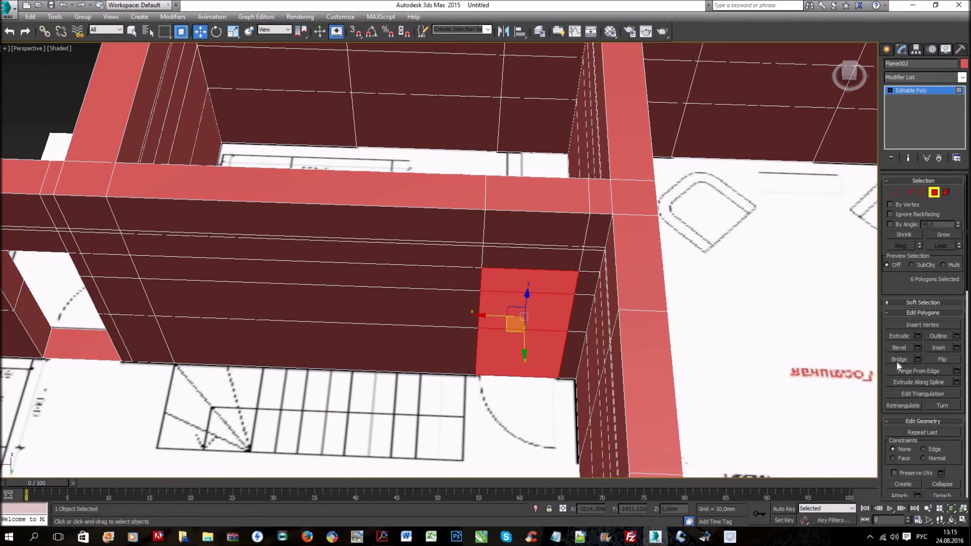
Step: Survey the floor plan, then select a room-wall face where a window goes
{"action": "scroll", "coordinate": [516, 314], "scroll_direction": "down", "scroll_amount": 5}
{"action": "middle_click_drag", "start_coordinate": [516, 313], "coordinate": [438, 385], "text": "alt"}
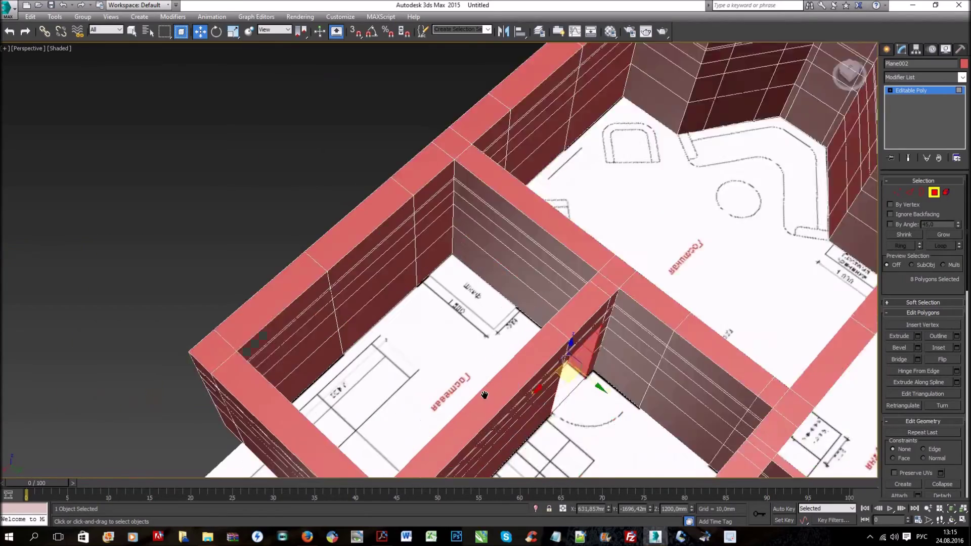
{"action": "scroll", "coordinate": [463, 354], "scroll_direction": "up", "scroll_amount": 6}
{"action": "middle_click_drag", "start_coordinate": [463, 354], "coordinate": [519, 334], "text": "alt"}
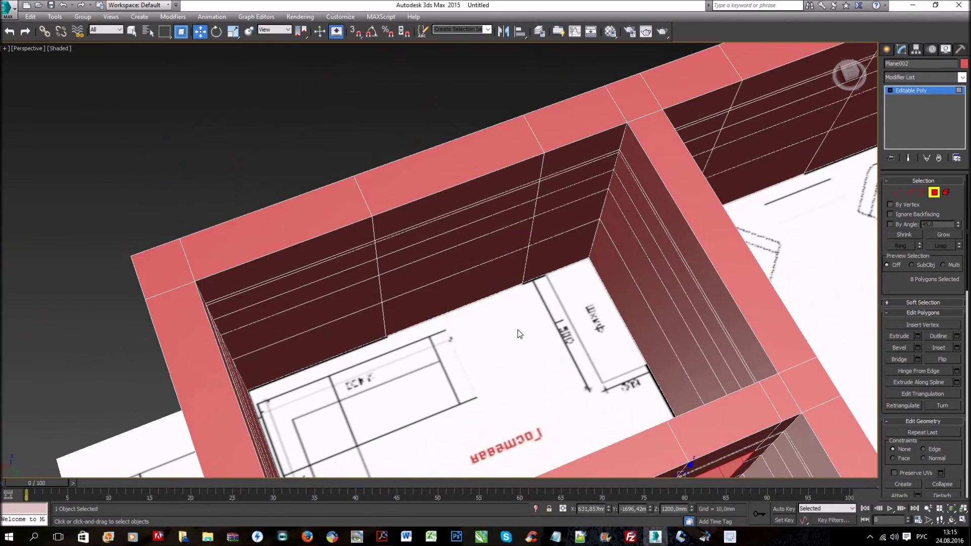
{"action": "middle_click_drag", "start_coordinate": [504, 293], "coordinate": [500, 269], "text": "alt"}
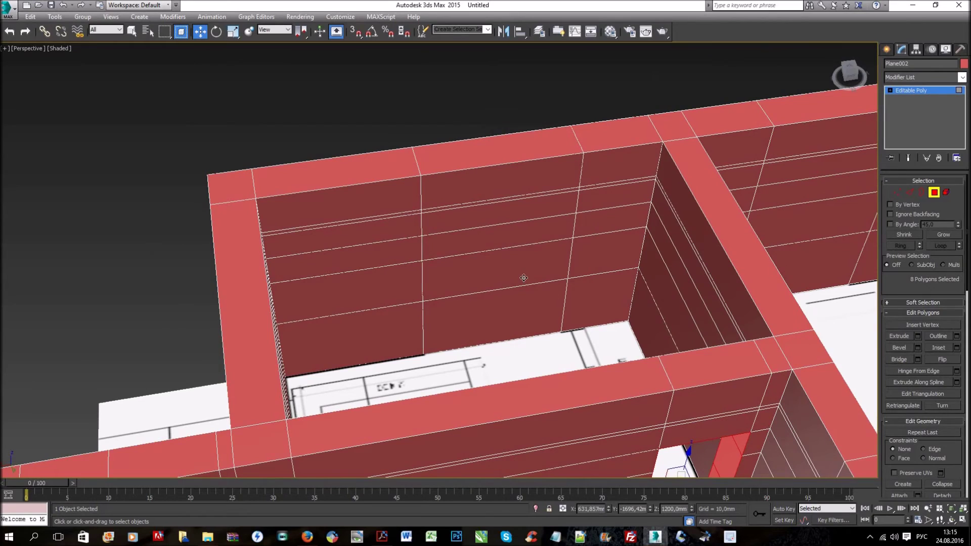
{"action": "left_click", "coordinate": [524, 277]}
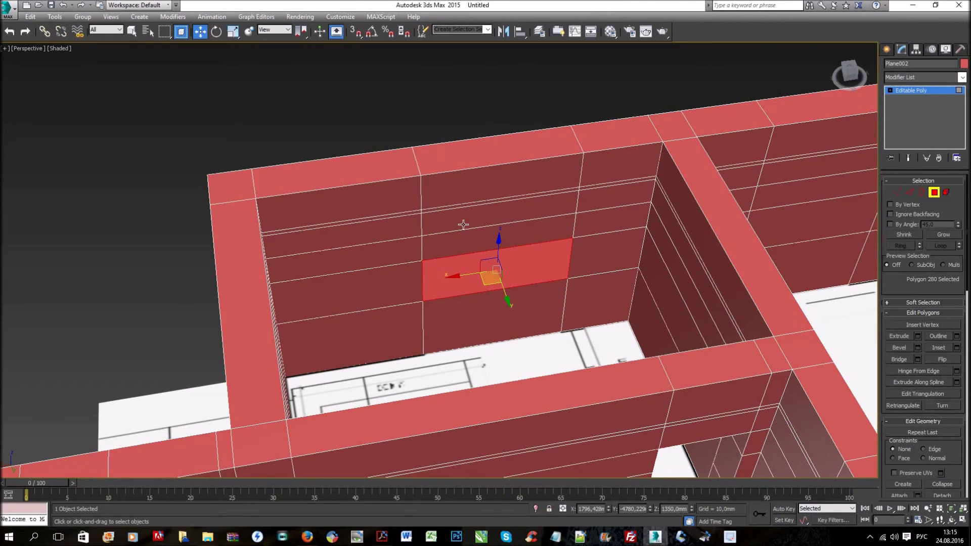
Step: Add the faces above to the window selection on the inner wall face
{"action": "left_click", "coordinate": [465, 234], "text": "ctrl"}
{"action": "left_click", "coordinate": [465, 218], "text": "ctrl"}
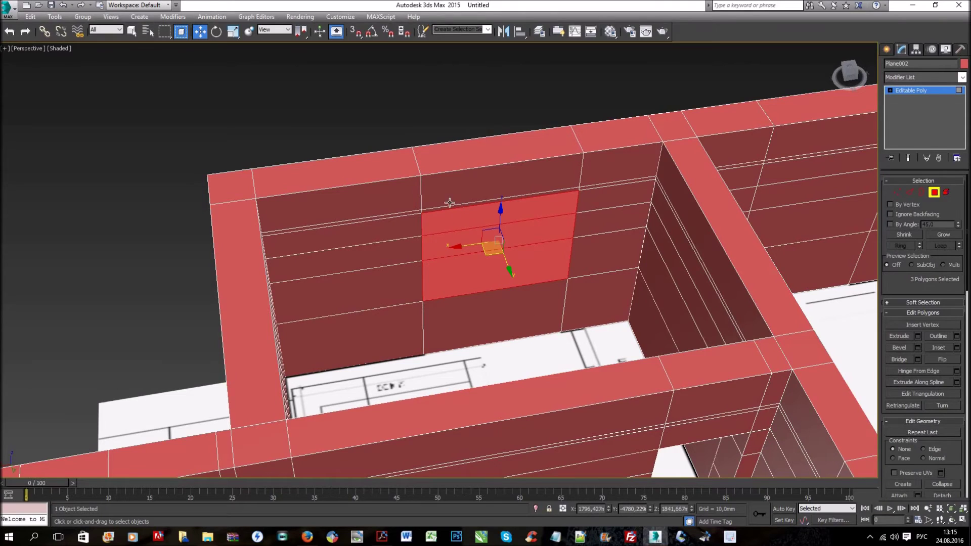
{"action": "scroll", "coordinate": [451, 210], "scroll_direction": "up", "scroll_amount": 2}
{"action": "scroll", "coordinate": [453, 215], "scroll_direction": "up", "scroll_amount": 2}
{"action": "left_click", "coordinate": [454, 215], "text": "ctrl"}
{"action": "scroll", "coordinate": [507, 279], "scroll_direction": "down", "scroll_amount": 4}
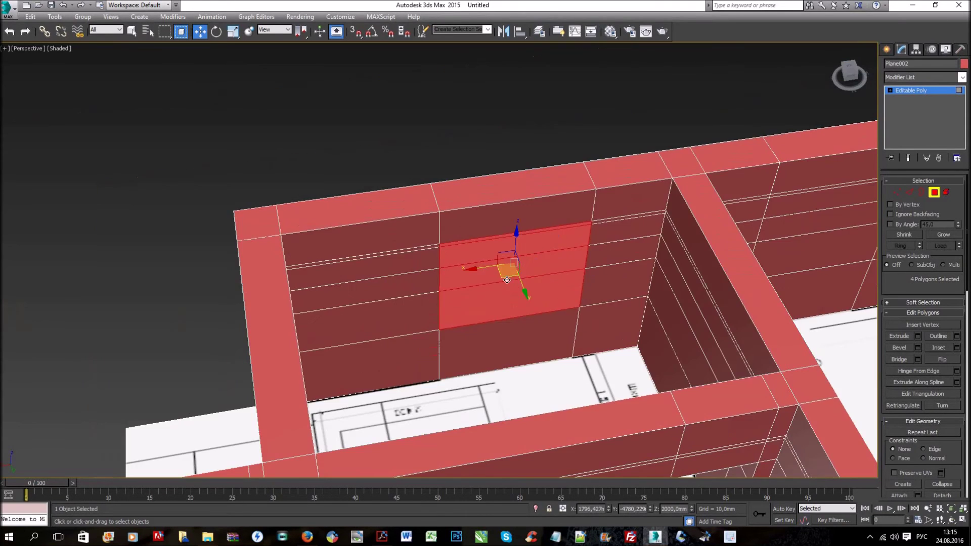
{"action": "middle_click_drag", "start_coordinate": [506, 279], "coordinate": [528, 337], "text": "alt"}
Step: Add the matching outer faces and bridge them into the first window opening
{"action": "left_click", "coordinate": [526, 306], "text": "ctrl"}
{"action": "left_click", "coordinate": [532, 282], "text": "ctrl"}
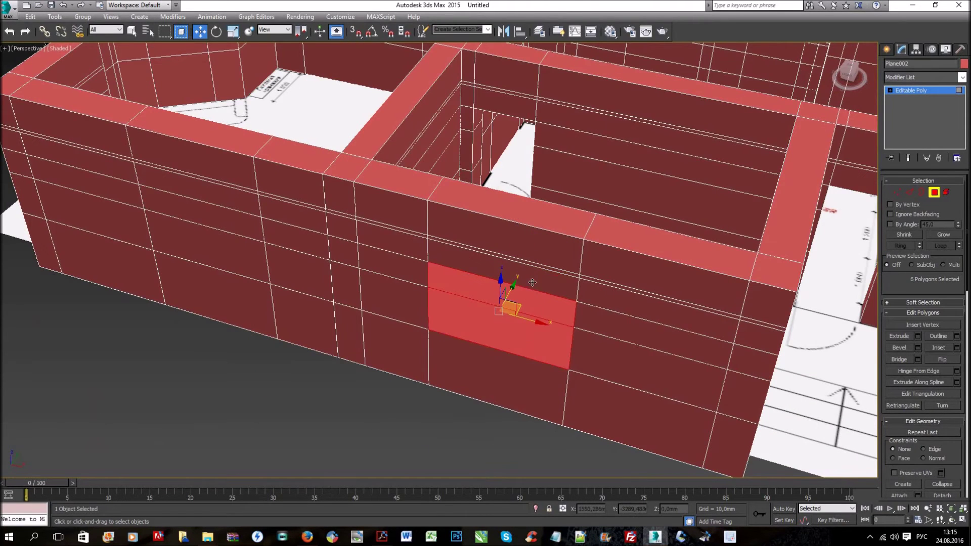
{"action": "left_click", "coordinate": [538, 269], "text": "ctrl"}
{"action": "mouse_move", "coordinate": [539, 269]}
{"action": "middle_mouse_down", "text": "alt"}
{"action": "mouse_move", "coordinate": [554, 334]}
{"action": "mouse_move", "coordinate": [566, 314]}
{"action": "mouse_move", "coordinate": [541, 335]}
{"action": "mouse_move", "coordinate": [445, 324]}
{"action": "middle_mouse_up", "text": "alt"}
{"action": "left_click", "coordinate": [900, 359]}
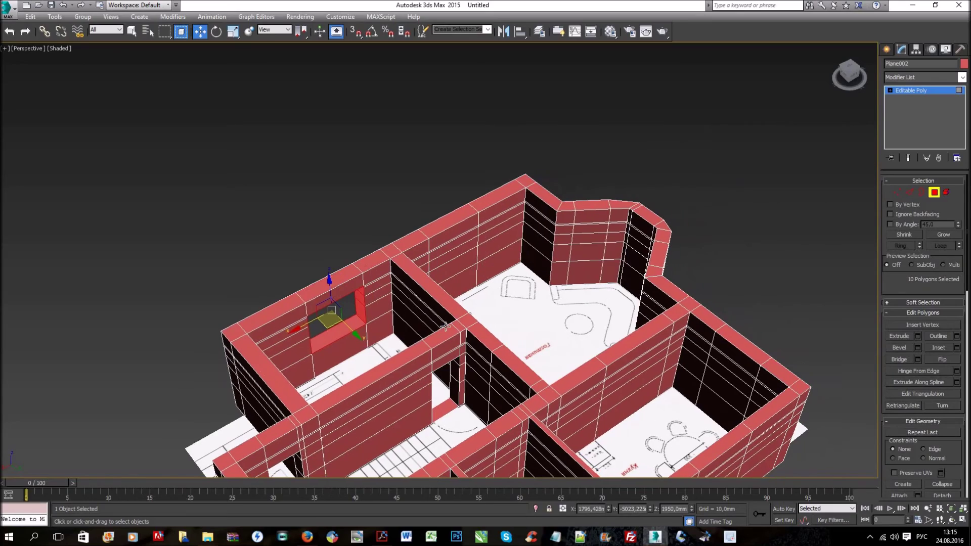
Step: Select three stacked faces on the next room wall for another window
{"action": "scroll", "coordinate": [494, 304], "scroll_direction": "up", "scroll_amount": 4}
{"action": "scroll", "coordinate": [476, 344], "scroll_direction": "up", "scroll_amount": 3}
{"action": "mouse_move", "coordinate": [450, 321]}
{"action": "middle_mouse_down", "text": "alt"}
{"action": "mouse_move", "coordinate": [531, 320]}
{"action": "mouse_move", "coordinate": [528, 297]}
{"action": "mouse_move", "coordinate": [462, 278]}
{"action": "middle_mouse_up", "text": "alt"}
{"action": "left_click", "coordinate": [460, 258]}
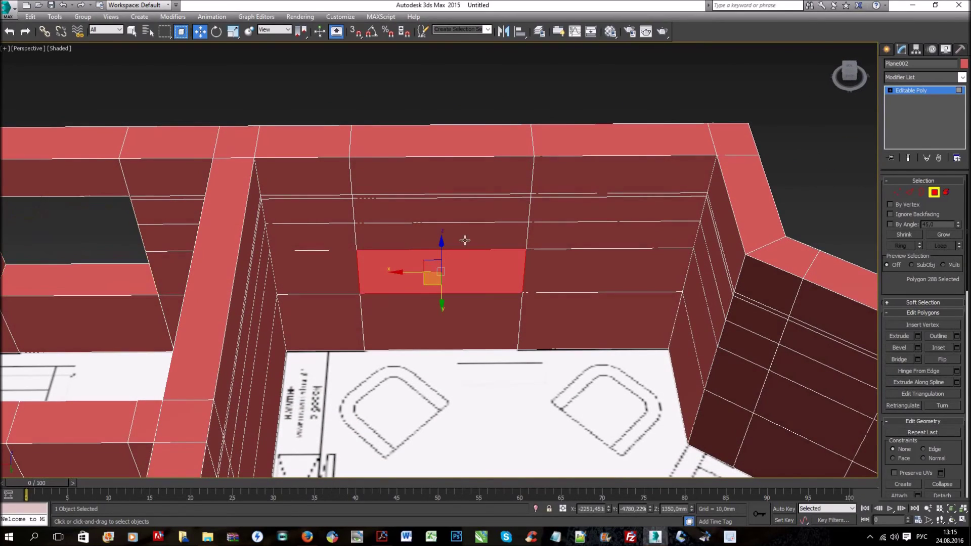
{"action": "left_click", "coordinate": [468, 234], "text": "ctrl"}
{"action": "left_click", "coordinate": [471, 210], "text": "ctrl"}
{"action": "left_click", "coordinate": [473, 192], "text": "ctrl"}
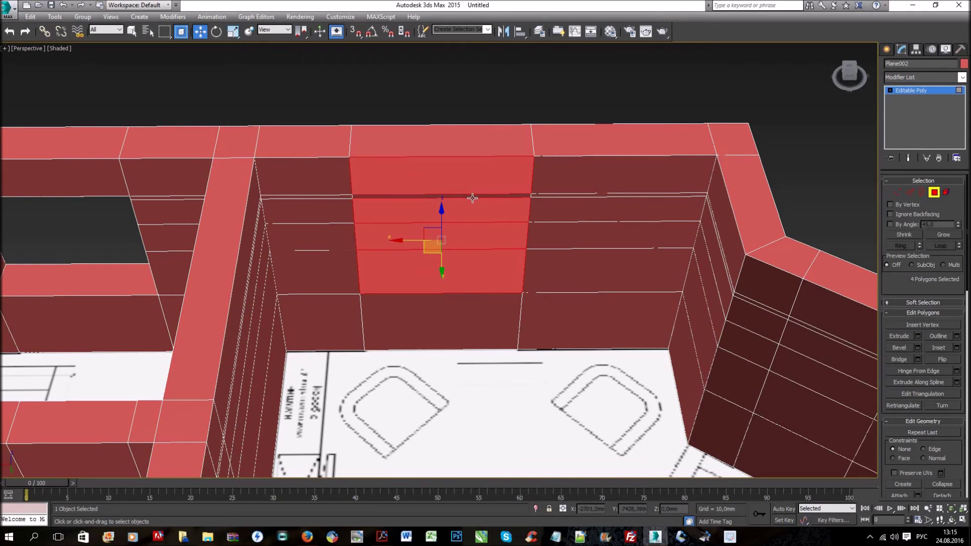
{"action": "left_click", "coordinate": [468, 196], "text": "alt"}
Step: Add the three outer wall faces and bridge them into a second window opening
{"action": "middle_click_drag", "start_coordinate": [516, 268], "coordinate": [435, 320], "text": "alt"}
{"action": "left_click", "coordinate": [448, 279], "text": "ctrl"}
{"action": "left_click", "coordinate": [458, 248], "text": "ctrl"}
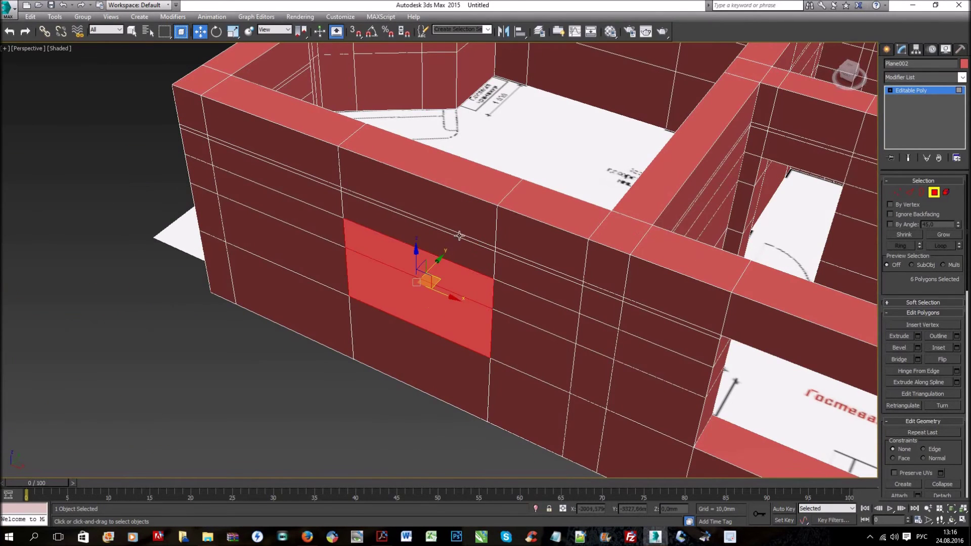
{"action": "left_click", "coordinate": [460, 222], "text": "ctrl"}
{"action": "mouse_move", "coordinate": [461, 251]}
{"action": "middle_mouse_down", "text": "alt"}
{"action": "mouse_move", "coordinate": [471, 291]}
{"action": "mouse_move", "coordinate": [536, 283]}
{"action": "middle_mouse_up", "text": "alt"}
{"action": "scroll", "coordinate": [472, 291], "scroll_direction": "down", "scroll_amount": 3}
{"action": "scroll", "coordinate": [536, 283], "scroll_direction": "up", "scroll_amount": 3}
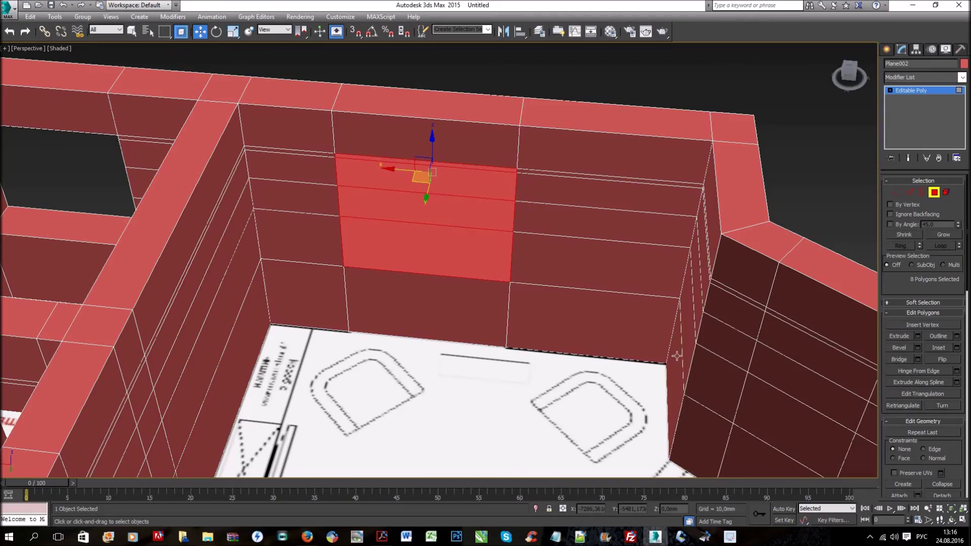
{"action": "key", "text": "semicolon"}
{"action": "scroll", "coordinate": [626, 326], "scroll_direction": "down", "scroll_amount": 4}
{"action": "middle_click_drag", "start_coordinate": [627, 325], "coordinate": [502, 344], "text": "alt"}
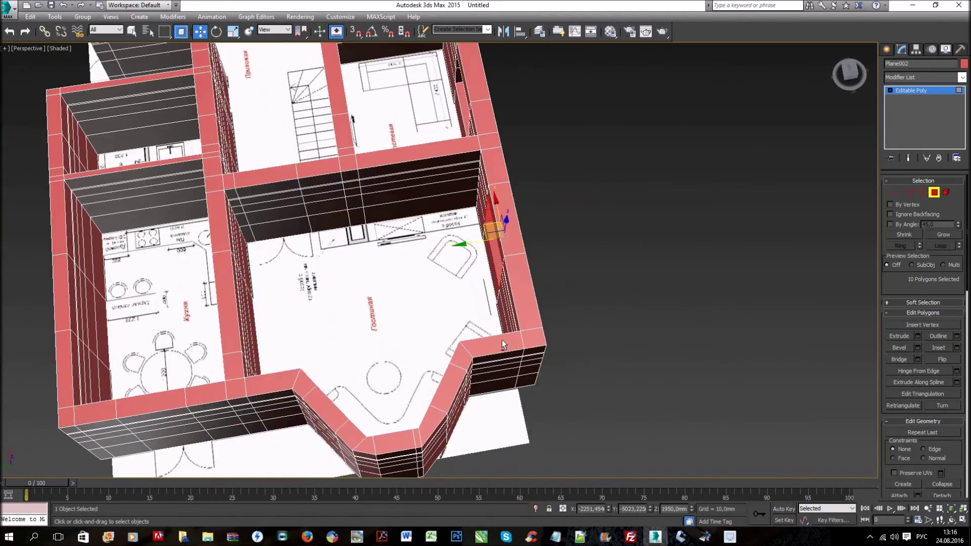
Step: Select faces on both sides of the middle wall and bridge them into a doorway
{"action": "scroll", "coordinate": [501, 344], "scroll_direction": "down", "scroll_amount": 3}
{"action": "scroll", "coordinate": [445, 283], "scroll_direction": "up", "scroll_amount": 4}
{"action": "left_click", "coordinate": [375, 263]}
{"action": "left_click", "coordinate": [382, 245], "text": "ctrl"}
{"action": "middle_click_drag", "start_coordinate": [354, 289], "coordinate": [333, 309], "text": "alt"}
{"action": "left_click", "coordinate": [333, 291], "text": "ctrl"}
{"action": "left_click", "coordinate": [333, 265], "text": "ctrl"}
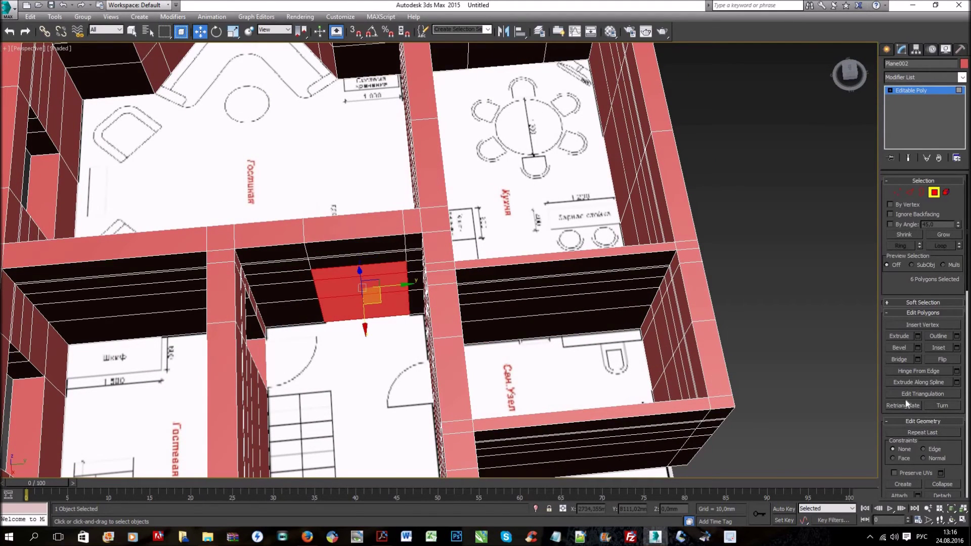
{"action": "left_click", "coordinate": [588, 376], "text": "ctrl"}
Step: Select three stacked faces on the next interior wall for a doorway
{"action": "scroll", "coordinate": [589, 376], "scroll_direction": "down", "scroll_amount": 3}
{"action": "middle_click_drag", "start_coordinate": [587, 375], "coordinate": [576, 321], "text": "alt"}
{"action": "scroll", "coordinate": [577, 321], "scroll_direction": "up", "scroll_amount": 3}
{"action": "scroll", "coordinate": [429, 381], "scroll_direction": "up", "scroll_amount": 3}
{"action": "middle_click_drag", "start_coordinate": [428, 381], "coordinate": [385, 354], "text": "alt"}
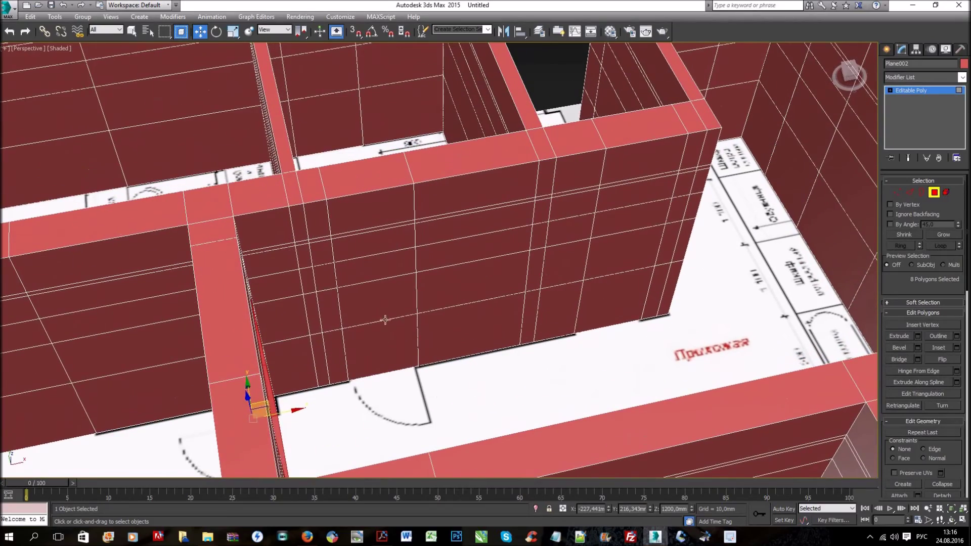
{"action": "left_click", "coordinate": [381, 351]}
{"action": "left_click", "coordinate": [379, 300], "text": "ctrl"}
{"action": "left_click", "coordinate": [382, 263], "text": "ctrl"}
Step: Add the matching faces on the opposite side of that wall
{"action": "mouse_move", "coordinate": [407, 305]}
{"action": "middle_mouse_down", "text": "alt"}
{"action": "mouse_move", "coordinate": [574, 305]}
{"action": "mouse_move", "coordinate": [401, 373]}
{"action": "middle_mouse_up", "text": "alt"}
{"action": "scroll", "coordinate": [401, 372], "scroll_direction": "up", "scroll_amount": 3}
{"action": "left_click", "coordinate": [387, 379], "text": "ctrl"}
{"action": "left_click", "coordinate": [384, 336], "text": "ctrl"}
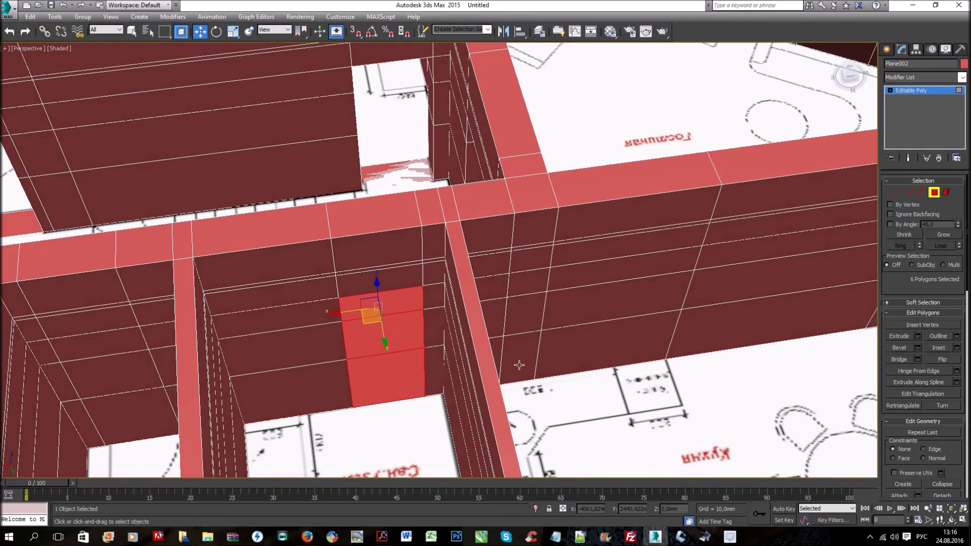
{"action": "scroll", "coordinate": [518, 366], "scroll_direction": "down", "scroll_amount": 5}
{"action": "mouse_move", "coordinate": [519, 365]}
{"action": "middle_mouse_down", "text": "alt"}
{"action": "mouse_move", "coordinate": [579, 351]}
{"action": "mouse_move", "coordinate": [584, 327]}
{"action": "middle_mouse_up", "text": "alt"}
{"action": "scroll", "coordinate": [584, 323], "scroll_direction": "up", "scroll_amount": 3}
Step: Select faces on both sides of the hallway wall and bridge them into an opening
{"action": "left_click", "coordinate": [586, 304]}
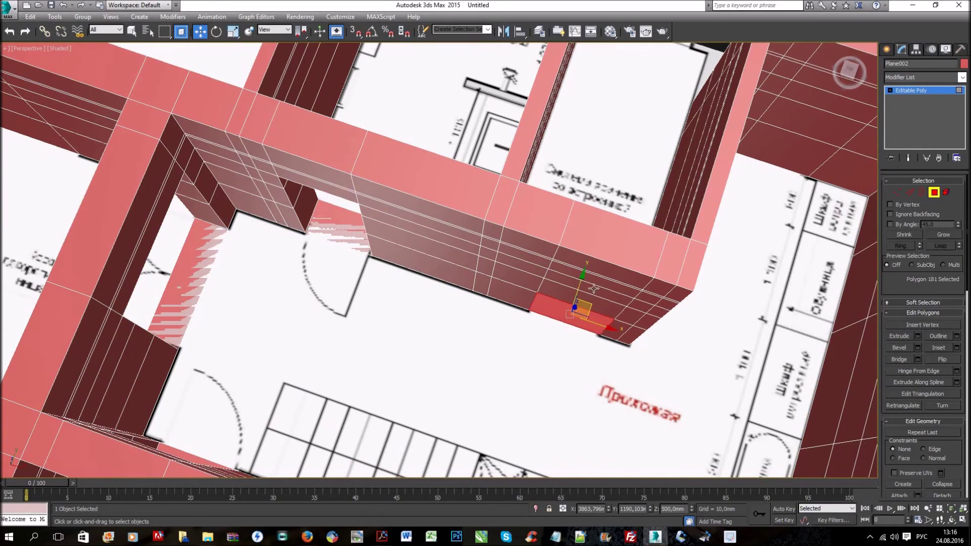
{"action": "left_click", "coordinate": [622, 298], "text": "ctrl"}
{"action": "mouse_move", "coordinate": [622, 298]}
{"action": "middle_mouse_down", "text": "alt"}
{"action": "mouse_move", "coordinate": [508, 288]}
{"action": "mouse_move", "coordinate": [575, 333]}
{"action": "middle_mouse_up", "text": "alt"}
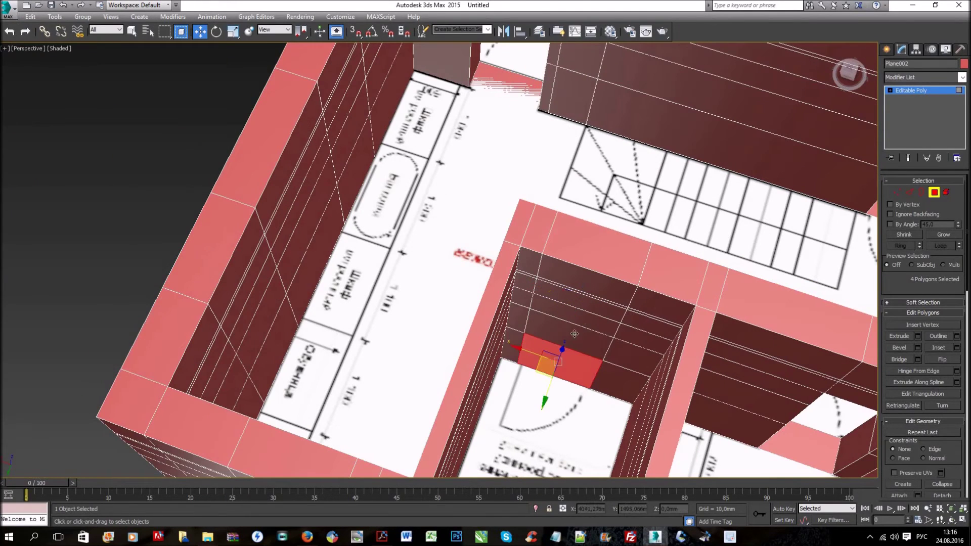
{"action": "left_click", "coordinate": [574, 334], "text": "ctrl"}
{"action": "left_click", "coordinate": [581, 309], "text": "ctrl"}
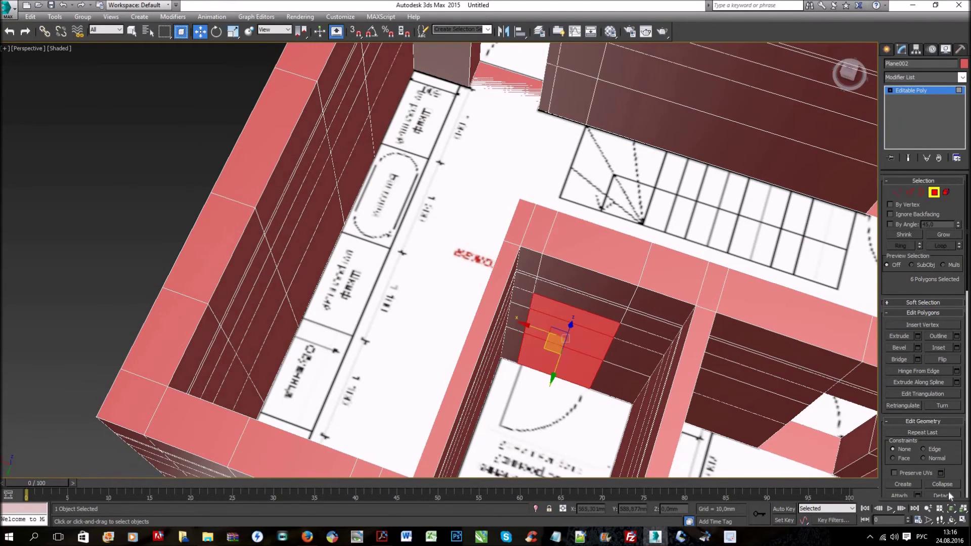
{"action": "left_click", "coordinate": [895, 359]}
{"action": "middle_click_drag", "start_coordinate": [534, 384], "coordinate": [530, 338], "text": "alt"}
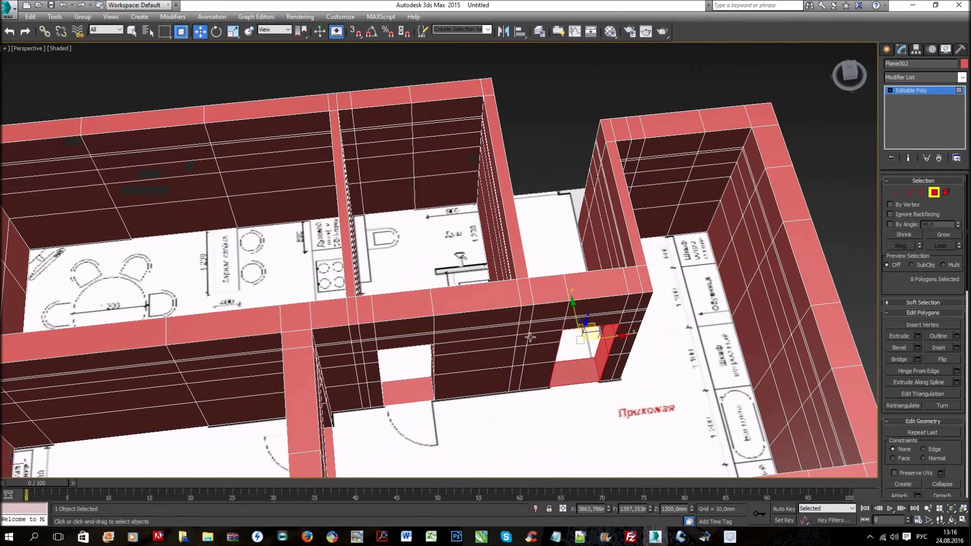
Step: Select three faces on each side of a wall and bridge them into an opening
{"action": "mouse_move", "coordinate": [624, 352]}
{"action": "middle_mouse_down", "text": "alt"}
{"action": "mouse_move", "coordinate": [558, 319]}
{"action": "mouse_move", "coordinate": [549, 203]}
{"action": "middle_mouse_up", "text": "alt"}
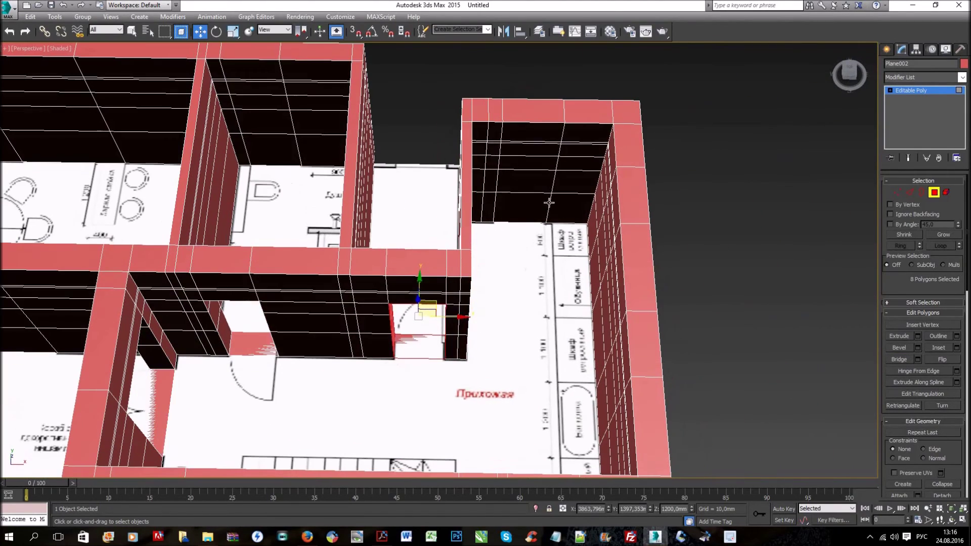
{"action": "left_click", "coordinate": [535, 206]}
{"action": "left_click", "coordinate": [529, 182], "text": "ctrl"}
{"action": "left_click", "coordinate": [531, 162], "text": "ctrl"}
{"action": "mouse_move", "coordinate": [531, 162]}
{"action": "middle_mouse_down", "text": "alt"}
{"action": "mouse_move", "coordinate": [488, 212]}
{"action": "mouse_move", "coordinate": [529, 248]}
{"action": "middle_mouse_up", "text": "alt"}
{"action": "left_click", "coordinate": [541, 238], "text": "ctrl"}
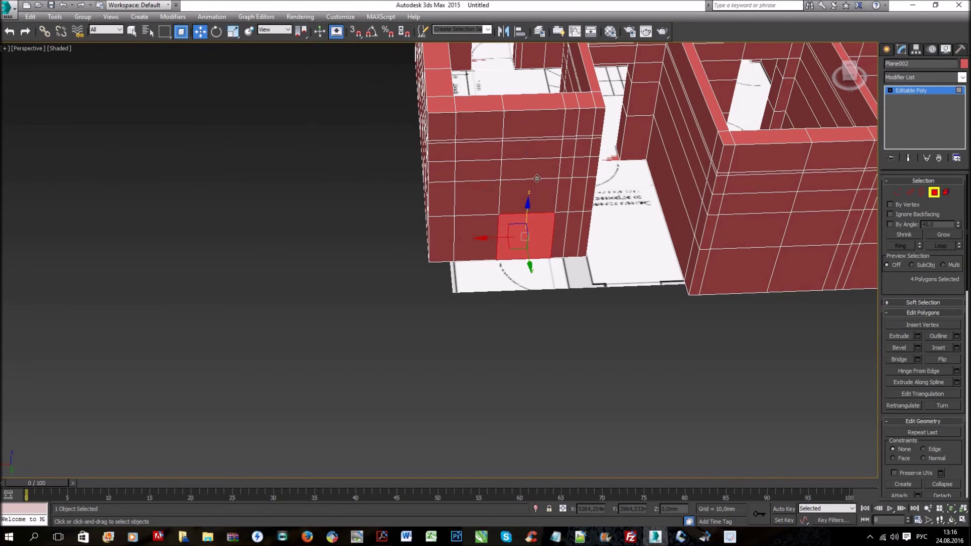
{"action": "left_click", "coordinate": [543, 202], "text": "ctrl"}
{"action": "left_click", "coordinate": [544, 172], "text": "ctrl"}
{"action": "left_click", "coordinate": [902, 360]}
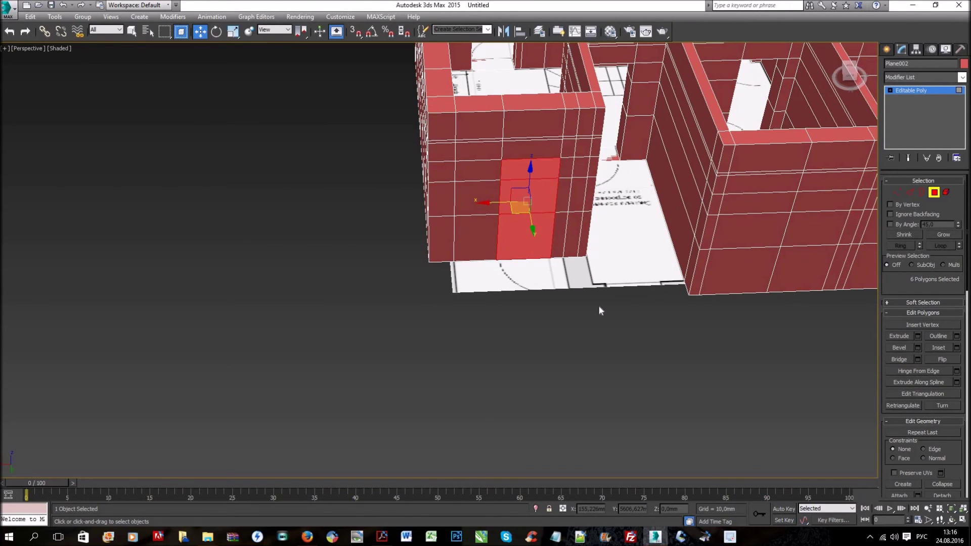
Step: Cut an opening through the kitchen/living-room wall by bridging faces on both sides
{"action": "scroll", "coordinate": [560, 329], "scroll_direction": "down", "scroll_amount": 3}
{"action": "mouse_move", "coordinate": [559, 329]}
{"action": "middle_mouse_down", "text": "alt"}
{"action": "mouse_move", "coordinate": [490, 369]}
{"action": "mouse_move", "coordinate": [642, 211]}
{"action": "mouse_move", "coordinate": [557, 247]}
{"action": "mouse_move", "coordinate": [545, 305]}
{"action": "mouse_move", "coordinate": [538, 282]}
{"action": "mouse_move", "coordinate": [526, 290]}
{"action": "mouse_move", "coordinate": [520, 325]}
{"action": "middle_mouse_up", "text": "alt"}
{"action": "scroll", "coordinate": [544, 305], "scroll_direction": "up", "scroll_amount": 3}
{"action": "left_click", "coordinate": [518, 309]}
{"action": "left_click", "coordinate": [517, 283], "text": "ctrl"}
{"action": "left_click", "coordinate": [516, 255], "text": "ctrl"}
{"action": "left_click", "coordinate": [521, 325], "text": "ctrl"}
{"action": "left_click", "coordinate": [532, 291], "text": "ctrl"}
{"action": "left_click", "coordinate": [566, 265], "text": "ctrl"}
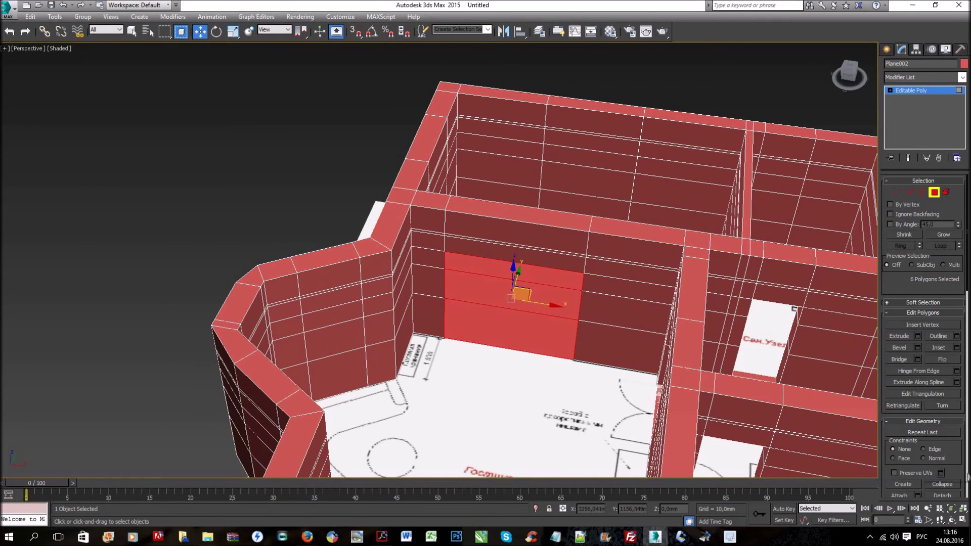
{"action": "left_click", "coordinate": [902, 361]}
Step: Bridge matching inner and outer faces of the first bay wall to cut a window
{"action": "mouse_move", "coordinate": [599, 364]}
{"action": "middle_mouse_down", "text": "alt"}
{"action": "mouse_move", "coordinate": [615, 357]}
{"action": "mouse_move", "coordinate": [557, 400]}
{"action": "mouse_move", "coordinate": [457, 304]}
{"action": "middle_mouse_up", "text": "alt"}
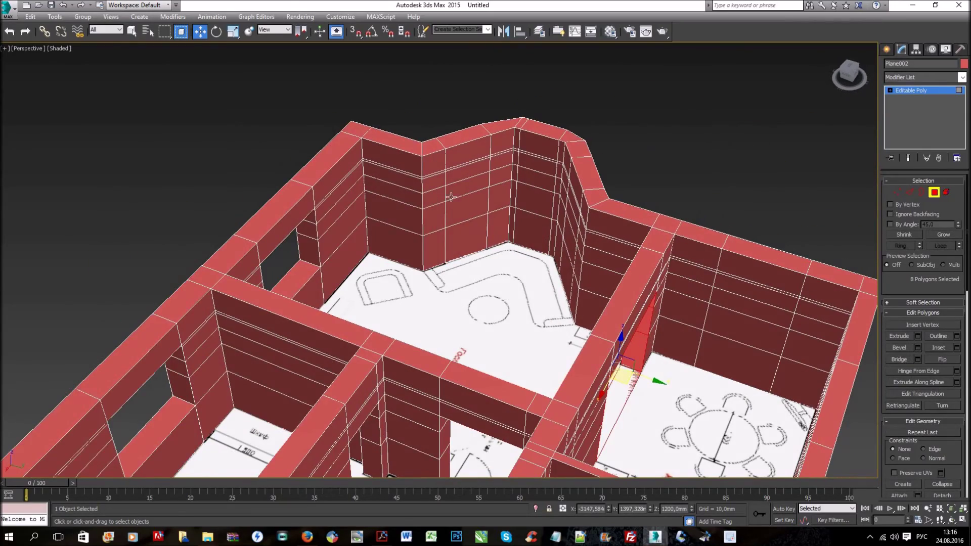
{"action": "scroll", "coordinate": [457, 207], "scroll_direction": "up", "scroll_amount": 3}
{"action": "left_click", "coordinate": [449, 177]}
{"action": "left_click", "coordinate": [445, 148], "text": "ctrl"}
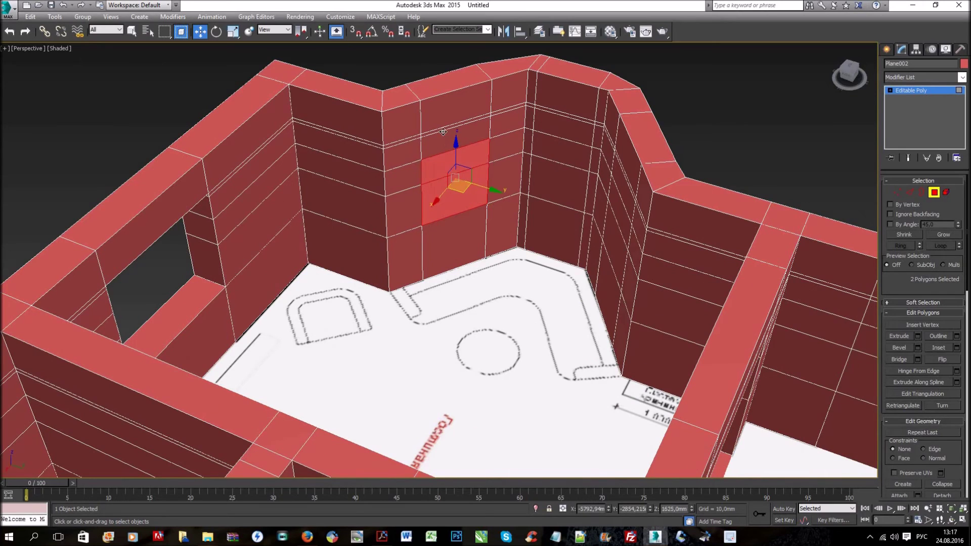
{"action": "left_click", "coordinate": [443, 130], "text": "ctrl"}
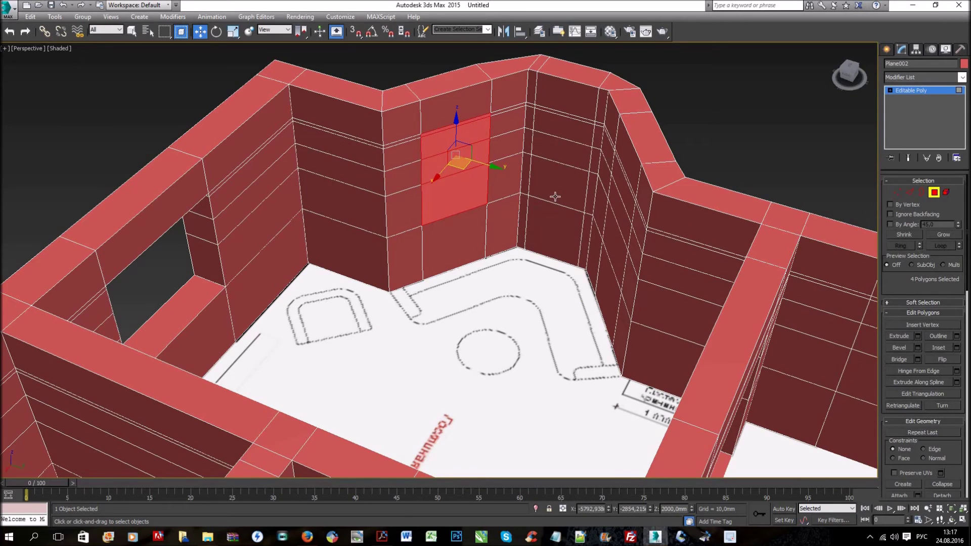
{"action": "middle_click_drag", "start_coordinate": [597, 226], "coordinate": [466, 188], "text": "alt"}
{"action": "left_click", "coordinate": [466, 203], "text": "ctrl"}
{"action": "left_click", "coordinate": [464, 169], "text": "ctrl"}
{"action": "left_click", "coordinate": [467, 155], "text": "ctrl"}
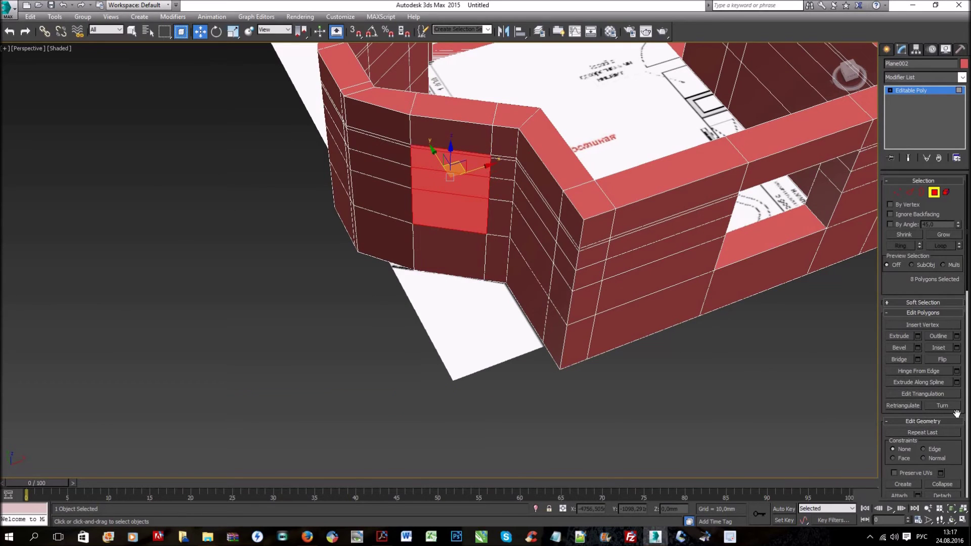
{"action": "left_click", "coordinate": [907, 359]}
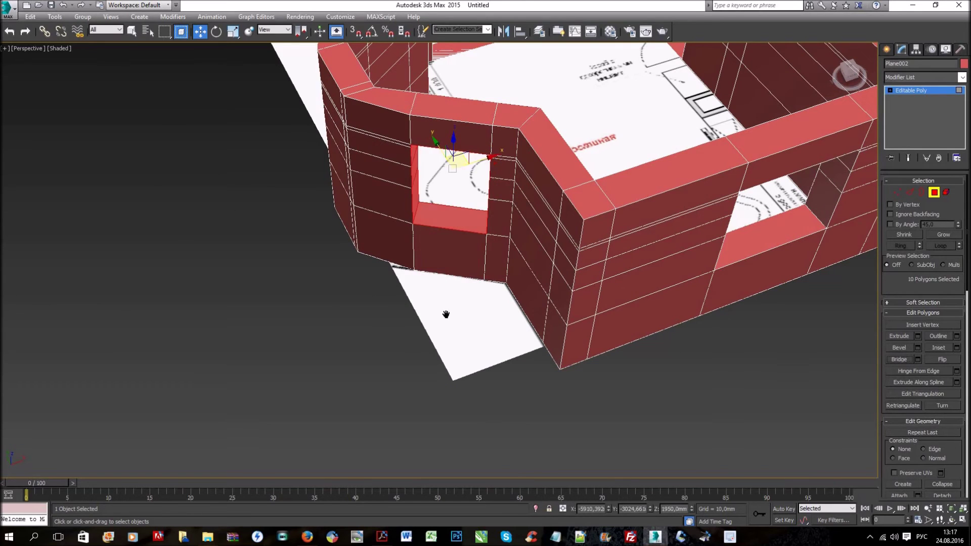
Step: Cut a window through the next bay wall by bridging its outer and inner faces
{"action": "middle_click_drag", "start_coordinate": [611, 341], "coordinate": [499, 329], "text": "alt"}
{"action": "left_click", "coordinate": [498, 329]}
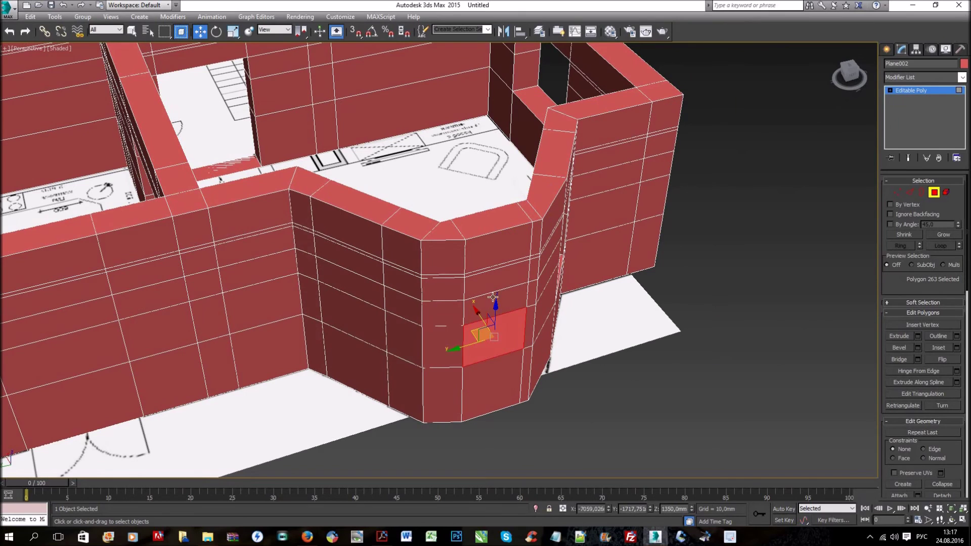
{"action": "left_click", "coordinate": [488, 292], "text": "ctrl"}
{"action": "left_click", "coordinate": [486, 273], "text": "ctrl"}
{"action": "mouse_move", "coordinate": [570, 316]}
{"action": "middle_mouse_down", "text": "alt"}
{"action": "mouse_move", "coordinate": [616, 302]}
{"action": "mouse_move", "coordinate": [503, 332]}
{"action": "middle_mouse_up", "text": "alt"}
{"action": "left_click", "coordinate": [503, 357], "text": "ctrl"}
{"action": "left_click", "coordinate": [504, 327], "text": "ctrl"}
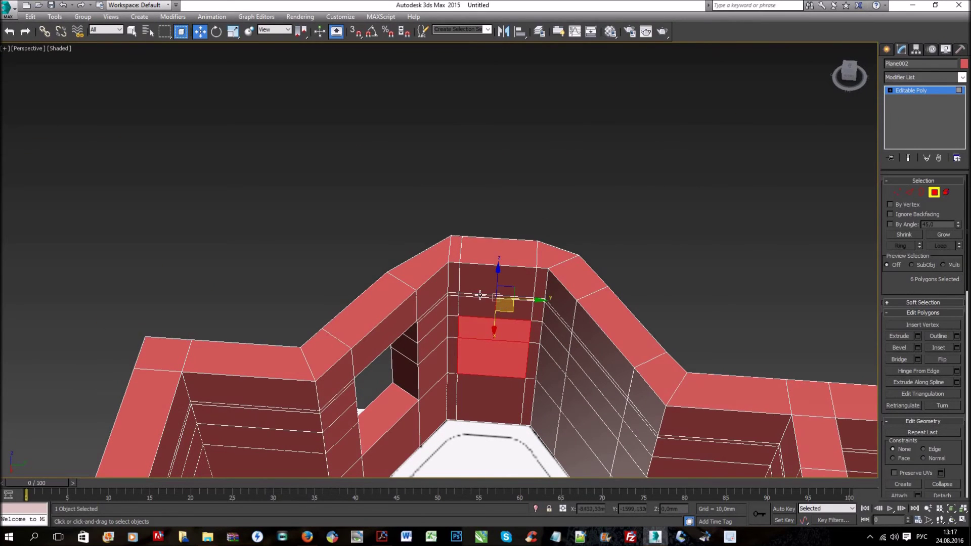
{"action": "left_click", "coordinate": [504, 306], "text": "ctrl"}
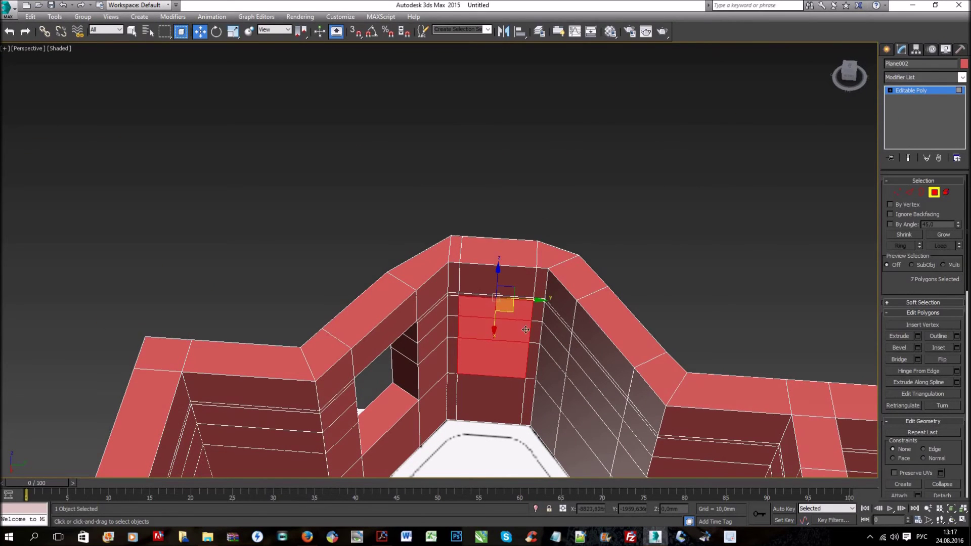
{"action": "left_click", "coordinate": [496, 393], "text": "ctrl"}
Step: Select a column of faces on both sides of another bay wall
{"action": "middle_click_drag", "start_coordinate": [497, 393], "coordinate": [632, 360], "text": "alt"}
{"action": "left_click", "coordinate": [634, 335]}
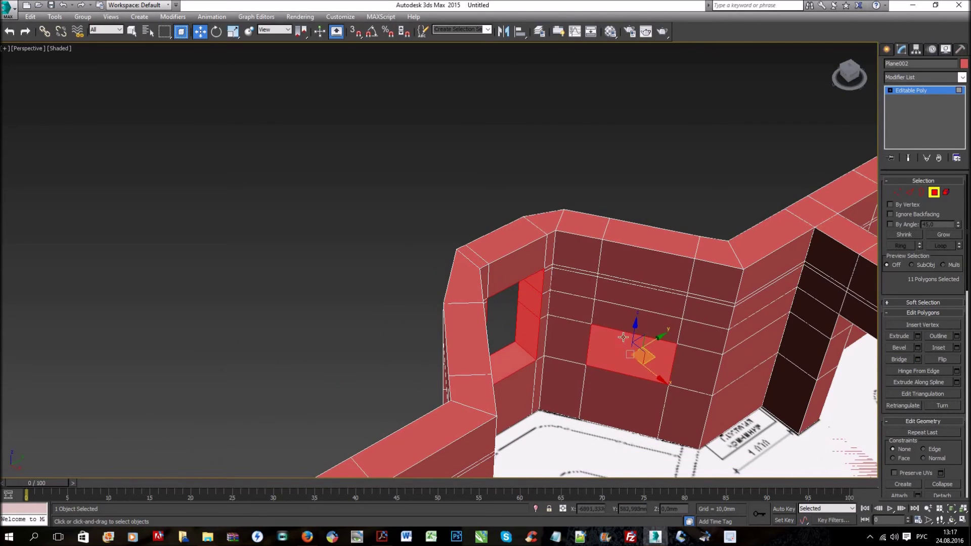
{"action": "left_click", "coordinate": [620, 310], "text": "ctrl"}
{"action": "left_click", "coordinate": [626, 284], "text": "ctrl"}
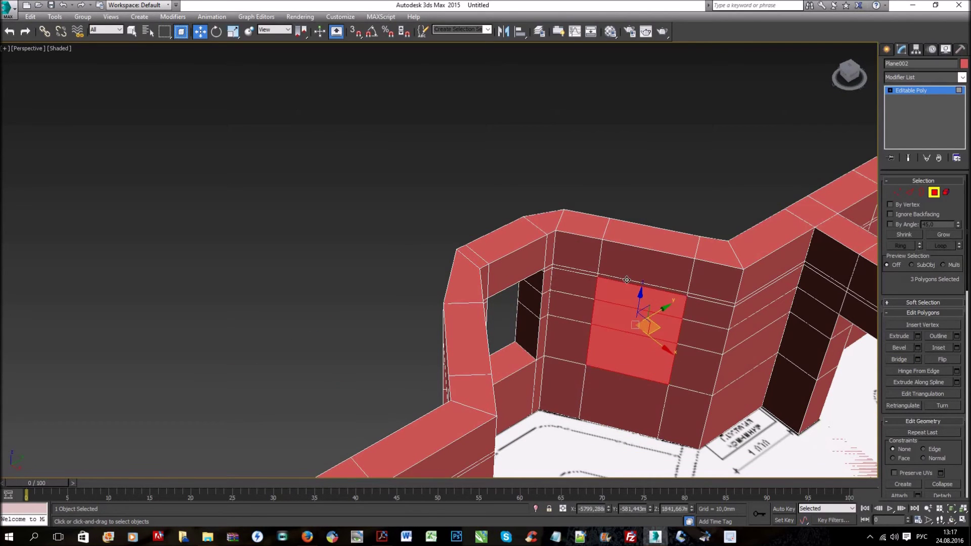
{"action": "left_click", "coordinate": [624, 258], "text": "ctrl"}
{"action": "left_click", "coordinate": [657, 287], "text": "alt"}
{"action": "middle_click_drag", "start_coordinate": [585, 309], "coordinate": [640, 348], "text": "alt"}
{"action": "left_click", "coordinate": [640, 348], "text": "ctrl"}
{"action": "left_click", "coordinate": [643, 326], "text": "ctrl"}
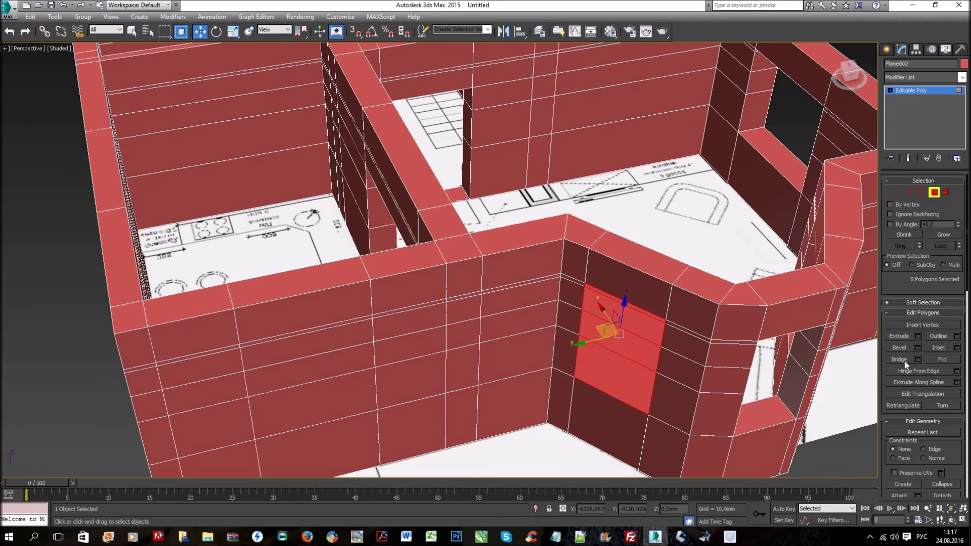
Step: Cut a doorway through the room wall by bridging its inner and outer faces
{"action": "scroll", "coordinate": [735, 361], "scroll_direction": "down", "scroll_amount": 5}
{"action": "mouse_move", "coordinate": [658, 303]}
{"action": "middle_mouse_down", "text": "alt"}
{"action": "mouse_move", "coordinate": [581, 329]}
{"action": "mouse_move", "coordinate": [550, 313]}
{"action": "mouse_move", "coordinate": [549, 293]}
{"action": "mouse_move", "coordinate": [526, 296]}
{"action": "mouse_move", "coordinate": [495, 354]}
{"action": "middle_mouse_up", "text": "alt"}
{"action": "scroll", "coordinate": [546, 333], "scroll_direction": "up", "scroll_amount": 4}
{"action": "left_click", "coordinate": [495, 372]}
{"action": "left_click", "coordinate": [498, 344], "text": "ctrl"}
{"action": "left_click", "coordinate": [505, 327], "text": "ctrl"}
{"action": "left_click", "coordinate": [506, 389], "text": "ctrl"}
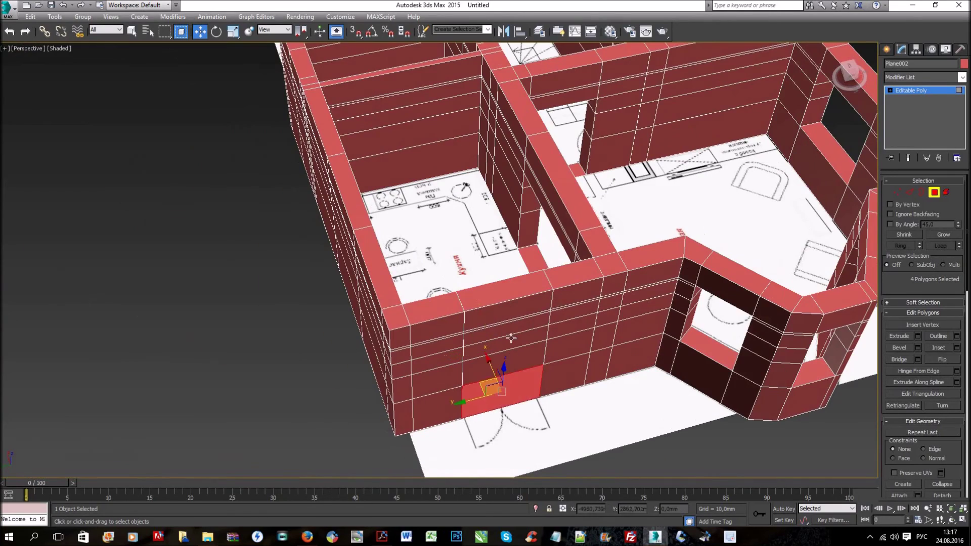
{"action": "left_click", "coordinate": [511, 359], "text": "ctrl"}
{"action": "left_click", "coordinate": [503, 397], "text": "ctrl"}
Step: Select room-wall faces inside and outside for the next opening
{"action": "mouse_move", "coordinate": [585, 390]}
{"action": "middle_mouse_down", "text": "alt"}
{"action": "mouse_move", "coordinate": [736, 408]}
{"action": "mouse_move", "coordinate": [533, 329]}
{"action": "middle_mouse_up", "text": "alt"}
{"action": "scroll", "coordinate": [534, 328], "scroll_direction": "down", "scroll_amount": 2}
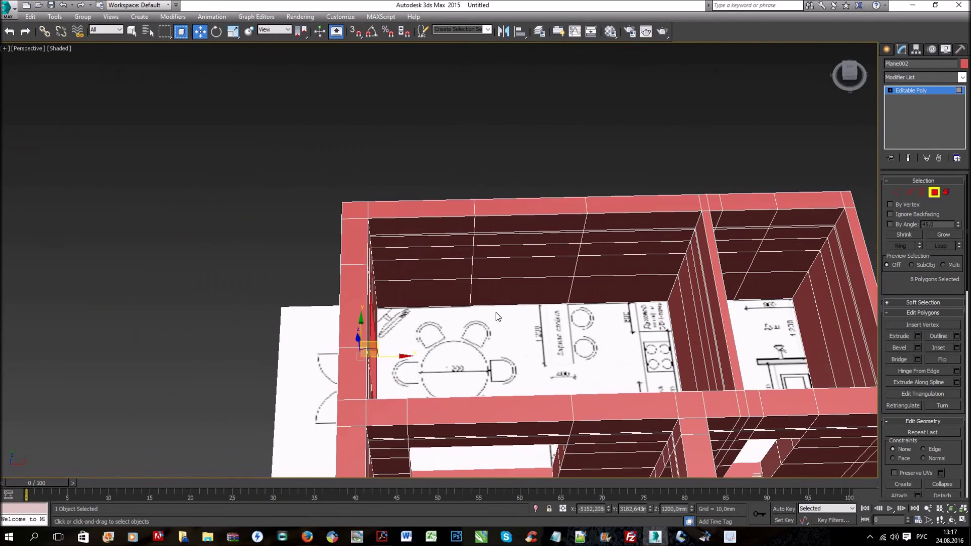
{"action": "scroll", "coordinate": [520, 275], "scroll_direction": "up", "scroll_amount": 4}
{"action": "scroll", "coordinate": [521, 275], "scroll_direction": "up", "scroll_amount": 4}
{"action": "left_click", "coordinate": [529, 248]}
{"action": "left_click", "coordinate": [550, 209]}
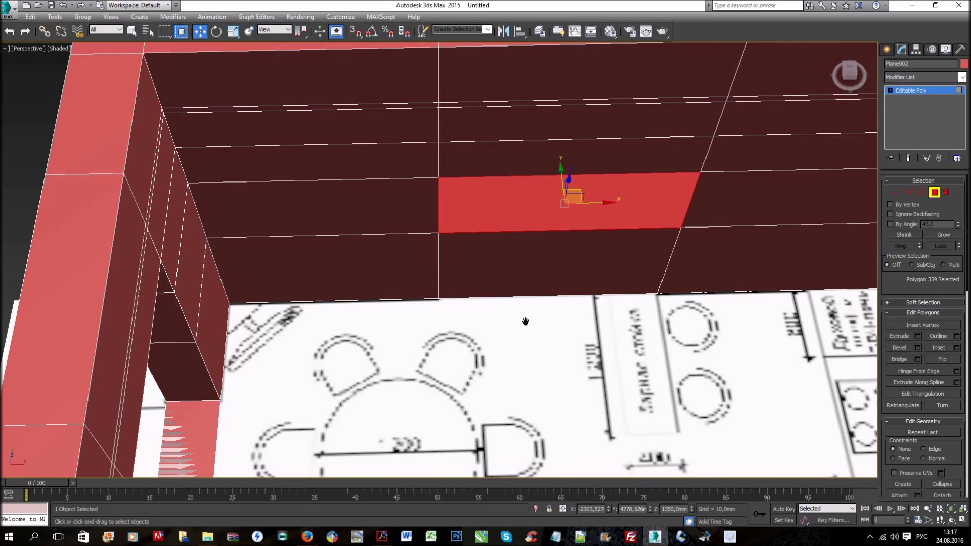
{"action": "scroll", "coordinate": [525, 320], "scroll_direction": "down", "scroll_amount": 2}
{"action": "scroll", "coordinate": [526, 242], "scroll_direction": "down", "scroll_amount": 2}
{"action": "left_click", "coordinate": [525, 239], "text": "ctrl"}
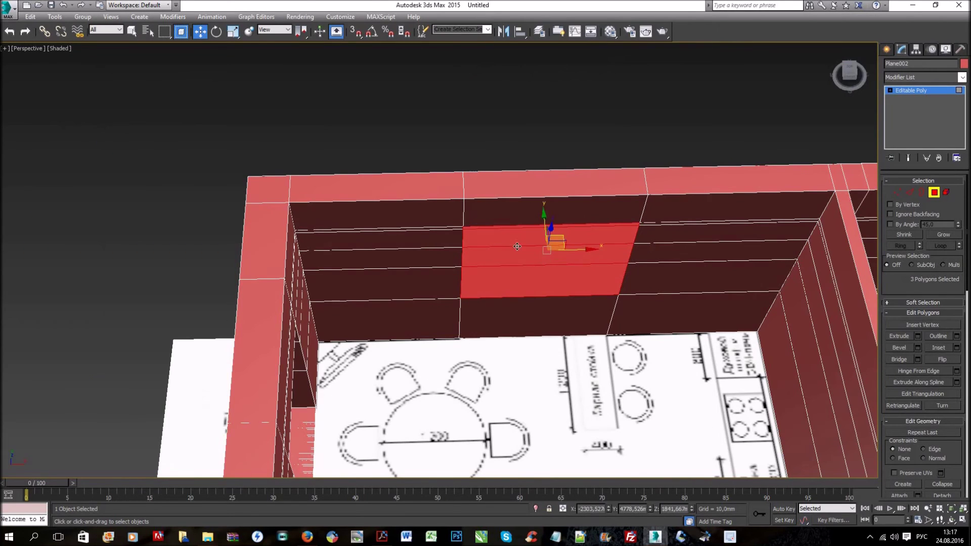
{"action": "mouse_move", "coordinate": [660, 233]}
{"action": "middle_mouse_down", "text": "alt"}
{"action": "mouse_move", "coordinate": [592, 299]}
{"action": "mouse_move", "coordinate": [592, 284]}
{"action": "middle_mouse_up", "text": "alt"}
{"action": "left_click", "coordinate": [593, 284], "text": "ctrl"}
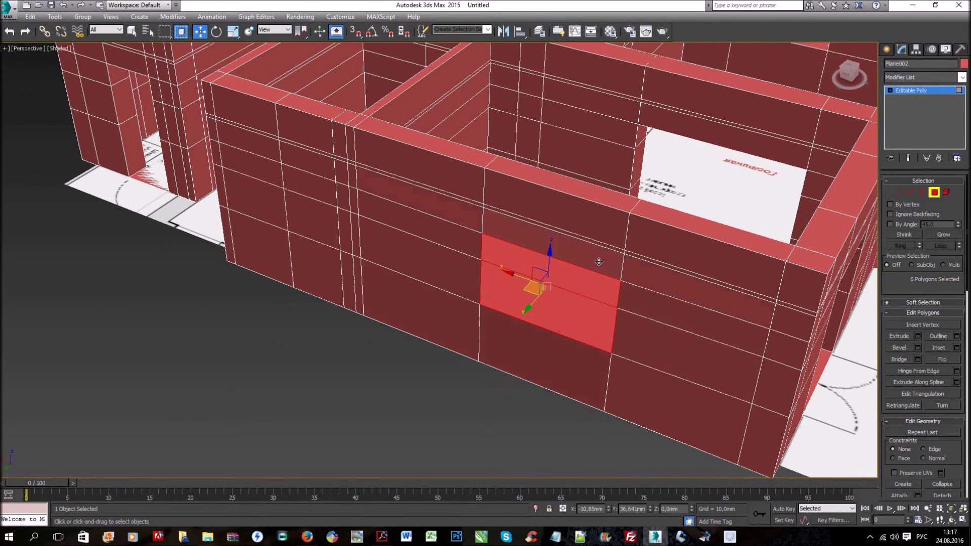
Step: Correct the outer-wall face selection and bridge it to cut the opening
{"action": "left_click", "coordinate": [598, 258], "text": "ctrl"}
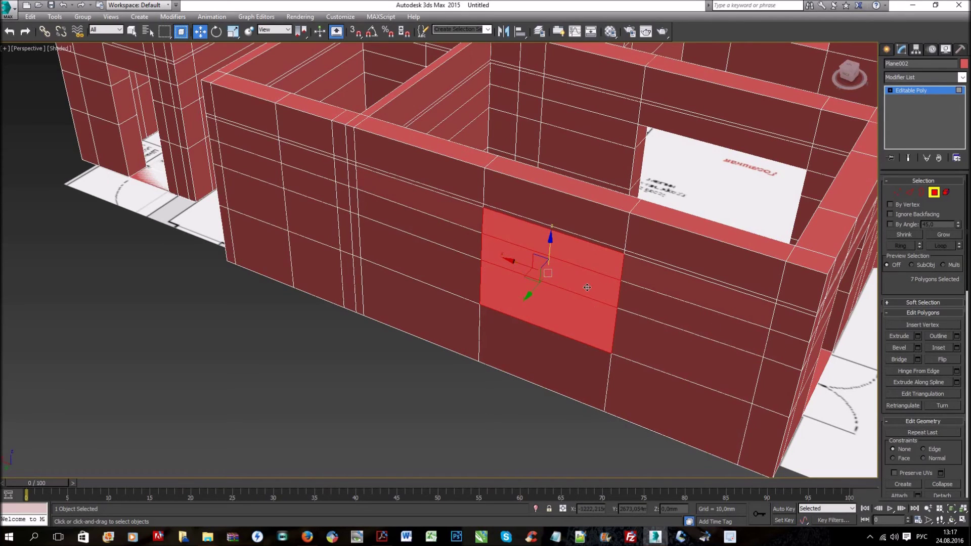
{"action": "scroll", "coordinate": [644, 307], "scroll_direction": "up", "scroll_amount": 4}
{"action": "scroll", "coordinate": [651, 303], "scroll_direction": "down", "scroll_amount": 4}
{"action": "mouse_move", "coordinate": [617, 254]}
{"action": "middle_mouse_down", "text": "alt"}
{"action": "mouse_move", "coordinate": [661, 232]}
{"action": "mouse_move", "coordinate": [682, 325]}
{"action": "mouse_move", "coordinate": [585, 277]}
{"action": "middle_mouse_up", "text": "alt"}
{"action": "scroll", "coordinate": [640, 339], "scroll_direction": "up", "scroll_amount": 4}
{"action": "scroll", "coordinate": [642, 299], "scroll_direction": "down", "scroll_amount": 3}
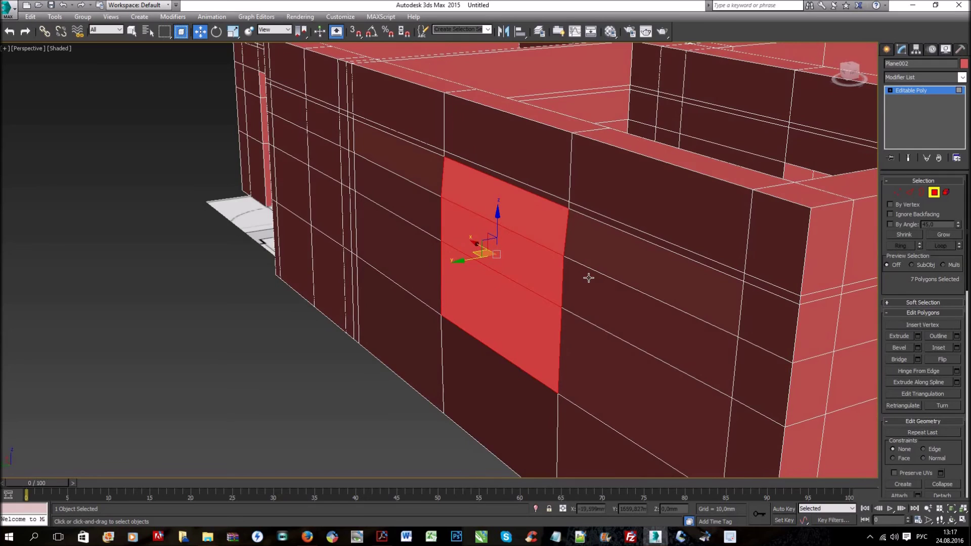
{"action": "scroll", "coordinate": [588, 278], "scroll_direction": "up", "scroll_amount": 3}
{"action": "scroll", "coordinate": [586, 284], "scroll_direction": "down", "scroll_amount": 3}
{"action": "scroll", "coordinate": [586, 284], "scroll_direction": "up", "scroll_amount": 3}
{"action": "key", "text": "ctrl+z"}
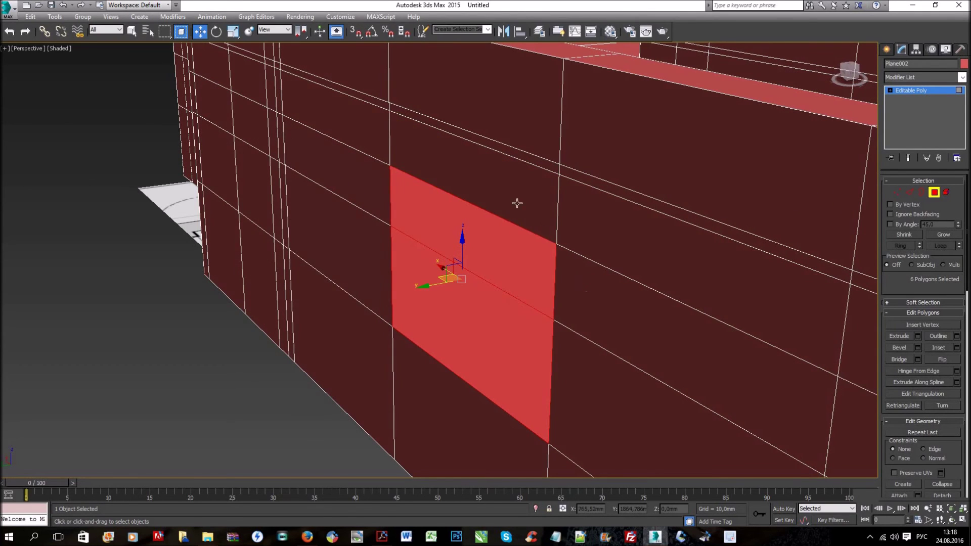
{"action": "left_click", "coordinate": [530, 165], "text": "ctrl"}
{"action": "left_click", "coordinate": [530, 161], "text": "ctrl"}
{"action": "middle_click_drag", "start_coordinate": [607, 235], "coordinate": [606, 323], "text": "alt"}
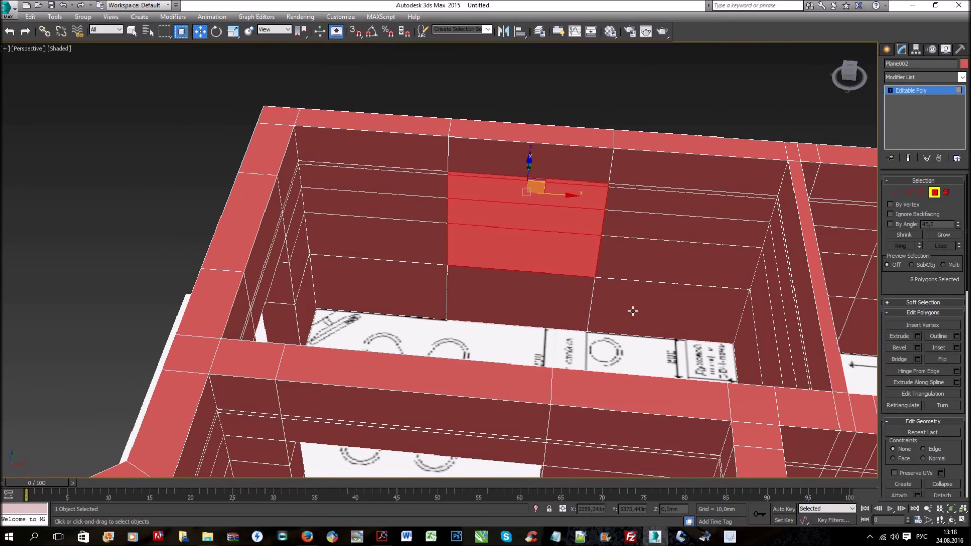
{"action": "left_click", "coordinate": [903, 361]}
Step: Bridge a pair of neighbouring wall polygons to cut another window
{"action": "scroll", "coordinate": [624, 303], "scroll_direction": "down", "scroll_amount": 5}
{"action": "mouse_move", "coordinate": [624, 304]}
{"action": "middle_mouse_down", "text": "alt"}
{"action": "mouse_move", "coordinate": [610, 316]}
{"action": "mouse_move", "coordinate": [499, 262]}
{"action": "mouse_move", "coordinate": [490, 210]}
{"action": "middle_mouse_up", "text": "alt"}
{"action": "scroll", "coordinate": [499, 262], "scroll_direction": "up", "scroll_amount": 3}
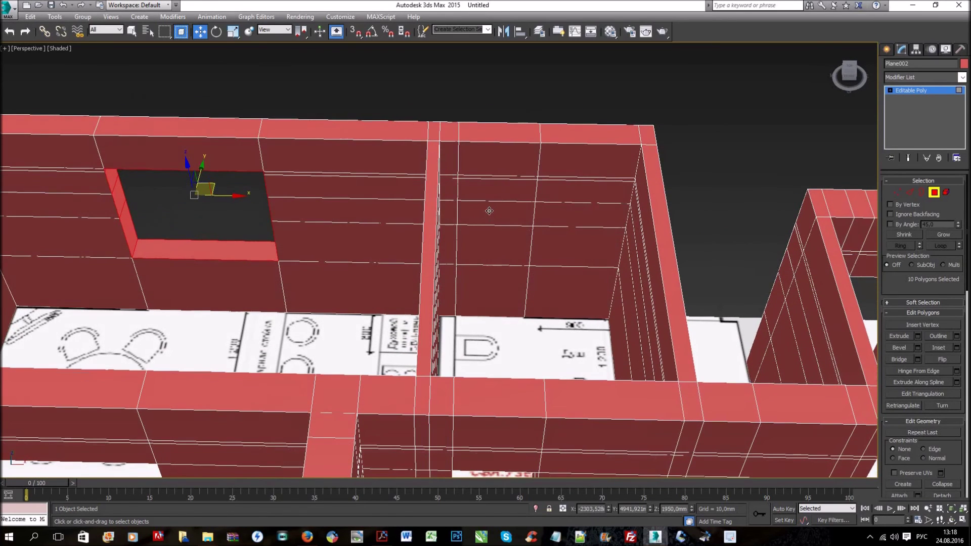
{"action": "left_click", "coordinate": [486, 198]}
{"action": "scroll", "coordinate": [504, 209], "scroll_direction": "up", "scroll_amount": 2}
{"action": "middle_click_drag", "start_coordinate": [504, 209], "coordinate": [516, 223], "text": "alt"}
{"action": "scroll", "coordinate": [529, 232], "scroll_direction": "up", "scroll_amount": 4}
{"action": "left_click", "coordinate": [529, 233], "text": "ctrl"}
{"action": "left_click", "coordinate": [903, 360]}
Step: Orbit and zoom around the whole house to review the openings and find the next wall
{"action": "scroll", "coordinate": [646, 342], "scroll_direction": "down", "scroll_amount": 8}
{"action": "mouse_move", "coordinate": [646, 342]}
{"action": "middle_mouse_down", "text": "alt"}
{"action": "mouse_move", "coordinate": [813, 362]}
{"action": "mouse_move", "coordinate": [757, 353]}
{"action": "middle_mouse_up", "text": "alt"}
{"action": "scroll", "coordinate": [571, 208], "scroll_direction": "down", "scroll_amount": 3}
{"action": "mouse_move", "coordinate": [572, 208]}
{"action": "middle_mouse_down", "text": "alt"}
{"action": "mouse_move", "coordinate": [508, 191]}
{"action": "mouse_move", "coordinate": [305, 260]}
{"action": "mouse_move", "coordinate": [275, 305]}
{"action": "middle_mouse_up", "text": "alt"}
{"action": "scroll", "coordinate": [509, 192], "scroll_direction": "up", "scroll_amount": 2}
{"action": "scroll", "coordinate": [286, 373], "scroll_direction": "up", "scroll_amount": 3}
{"action": "scroll", "coordinate": [286, 373], "scroll_direction": "down", "scroll_amount": 3}
{"action": "mouse_move", "coordinate": [286, 373]}
{"action": "middle_mouse_down", "text": "alt"}
{"action": "mouse_move", "coordinate": [354, 314]}
{"action": "mouse_move", "coordinate": [555, 254]}
{"action": "mouse_move", "coordinate": [641, 314]}
{"action": "mouse_move", "coordinate": [562, 293]}
{"action": "middle_mouse_up", "text": "alt"}
{"action": "scroll", "coordinate": [495, 274], "scroll_direction": "up", "scroll_amount": 3}
{"action": "scroll", "coordinate": [495, 275], "scroll_direction": "down", "scroll_amount": 3}
{"action": "scroll", "coordinate": [526, 263], "scroll_direction": "up", "scroll_amount": 3}
{"action": "scroll", "coordinate": [554, 254], "scroll_direction": "up", "scroll_amount": 2}
{"action": "scroll", "coordinate": [596, 278], "scroll_direction": "up", "scroll_amount": 3}
{"action": "scroll", "coordinate": [641, 314], "scroll_direction": "down", "scroll_amount": 3}
{"action": "scroll", "coordinate": [561, 283], "scroll_direction": "up", "scroll_amount": 2}
Step: Select matching window polygons on both sides of another wall and leave polygon editing
{"action": "left_click", "coordinate": [556, 293]}
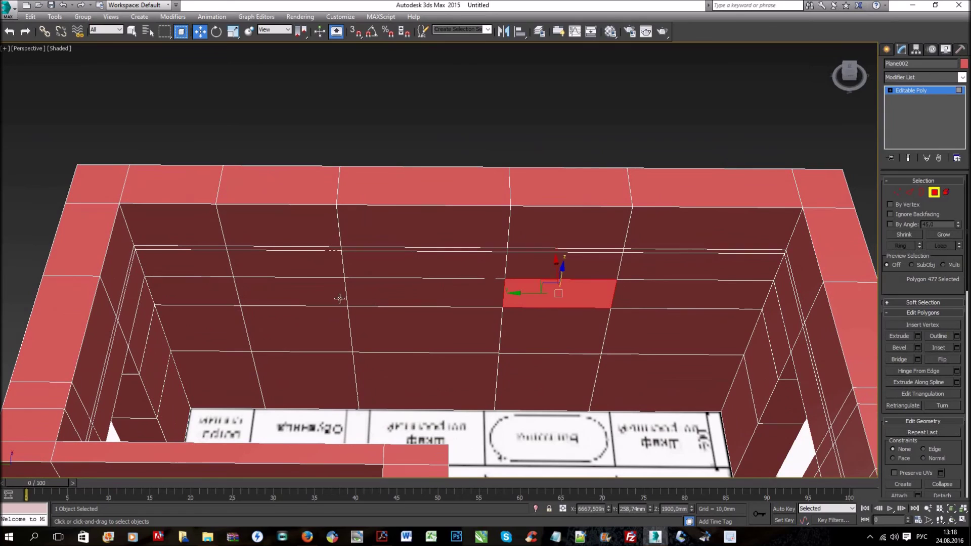
{"action": "left_click", "coordinate": [561, 268], "text": "ctrl"}
{"action": "left_click", "coordinate": [303, 292], "text": "ctrl"}
{"action": "left_click", "coordinate": [310, 266], "text": "ctrl"}
{"action": "mouse_move", "coordinate": [656, 275]}
{"action": "middle_mouse_down", "text": "alt"}
{"action": "mouse_move", "coordinate": [496, 270]}
{"action": "mouse_move", "coordinate": [341, 340]}
{"action": "mouse_move", "coordinate": [316, 317]}
{"action": "middle_mouse_up", "text": "alt"}
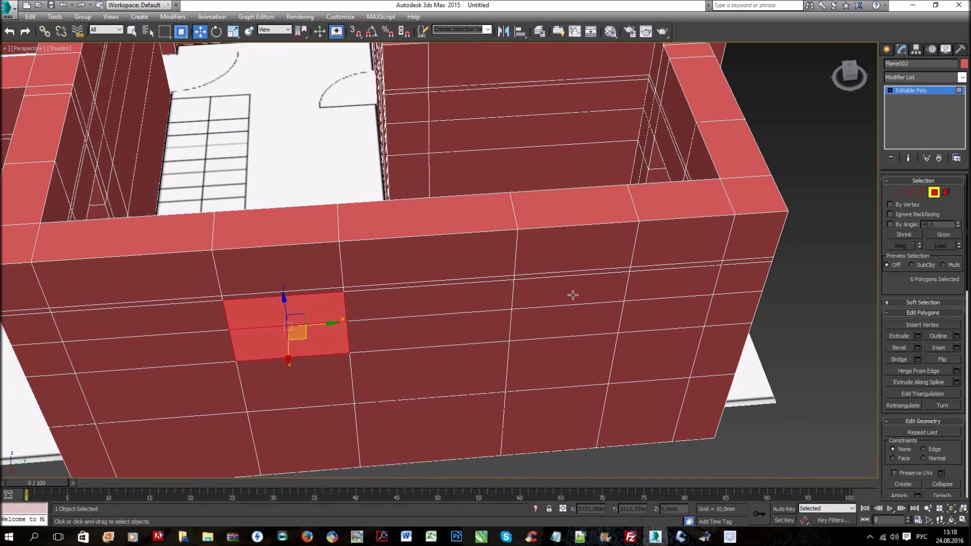
{"action": "left_click", "coordinate": [577, 309], "text": "ctrl"}
{"action": "left_click", "coordinate": [576, 286], "text": "ctrl"}
{"action": "middle_click_drag", "start_coordinate": [668, 310], "coordinate": [557, 334], "text": "alt"}
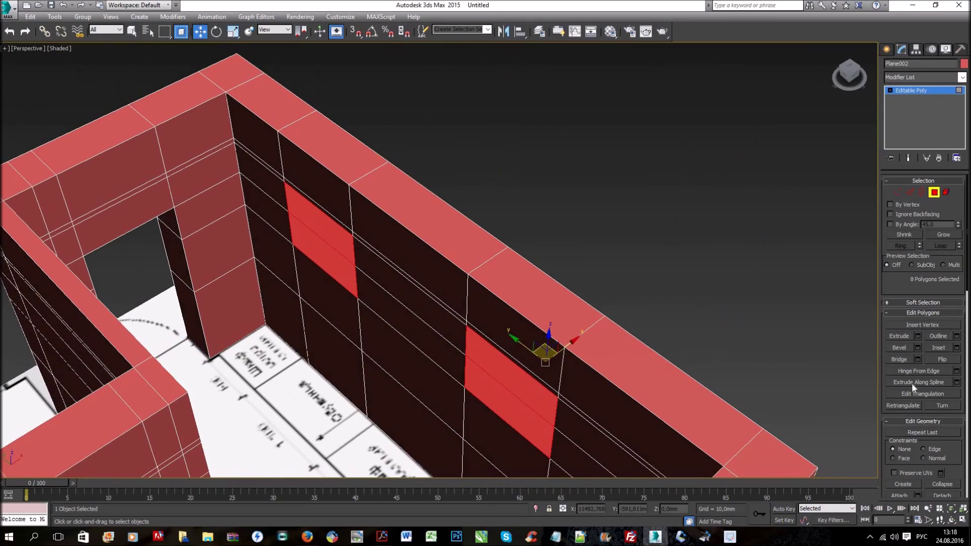
{"action": "mouse_move", "coordinate": [710, 365]}
{"action": "middle_mouse_down", "text": "alt"}
{"action": "mouse_move", "coordinate": [703, 324]}
{"action": "mouse_move", "coordinate": [663, 350]}
{"action": "mouse_move", "coordinate": [704, 255]}
{"action": "mouse_move", "coordinate": [494, 330]}
{"action": "mouse_move", "coordinate": [435, 313]}
{"action": "mouse_move", "coordinate": [430, 284]}
{"action": "mouse_move", "coordinate": [440, 329]}
{"action": "middle_mouse_up", "text": "alt"}
{"action": "left_click", "coordinate": [663, 351], "text": "ctrl"}
{"action": "left_click", "coordinate": [663, 329], "text": "ctrl"}
{"action": "scroll", "coordinate": [704, 254], "scroll_direction": "down", "scroll_amount": 5}
{"action": "left_click", "coordinate": [934, 192]}
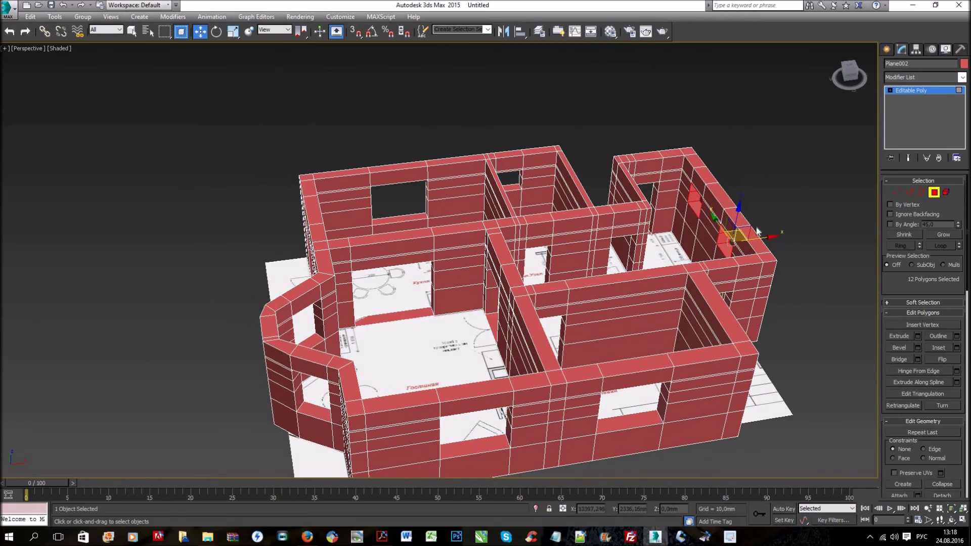
{"action": "left_click", "coordinate": [757, 226]}
{"action": "middle_click_drag", "start_coordinate": [495, 240], "coordinate": [547, 283], "text": "alt"}
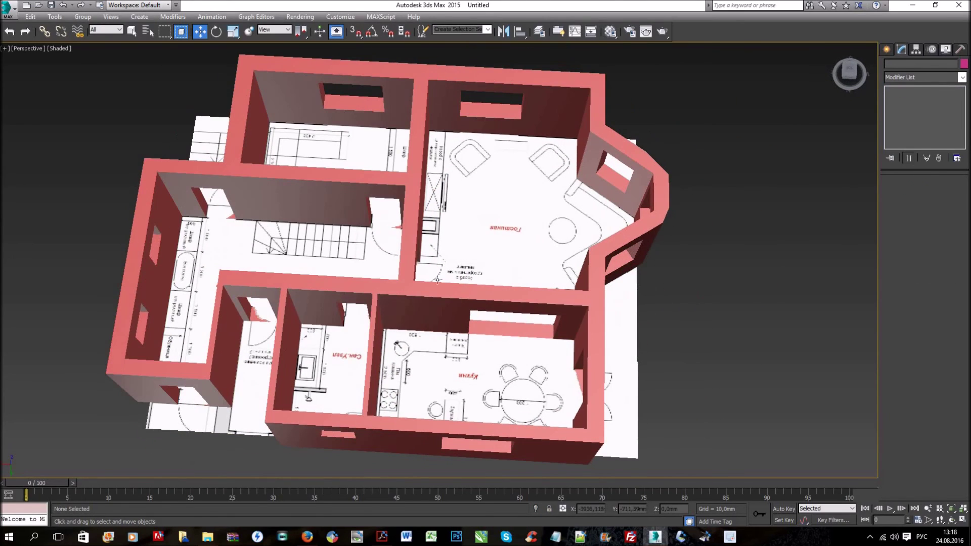
{"action": "left_click", "coordinate": [406, 227]}
{"action": "scroll", "coordinate": [434, 232], "scroll_direction": "down", "scroll_amount": 3}
{"action": "mouse_move", "coordinate": [462, 237]}
{"action": "middle_mouse_down", "text": "alt"}
{"action": "mouse_move", "coordinate": [573, 254]}
{"action": "mouse_move", "coordinate": [629, 251]}
{"action": "mouse_move", "coordinate": [602, 260]}
{"action": "middle_mouse_up", "text": "alt"}
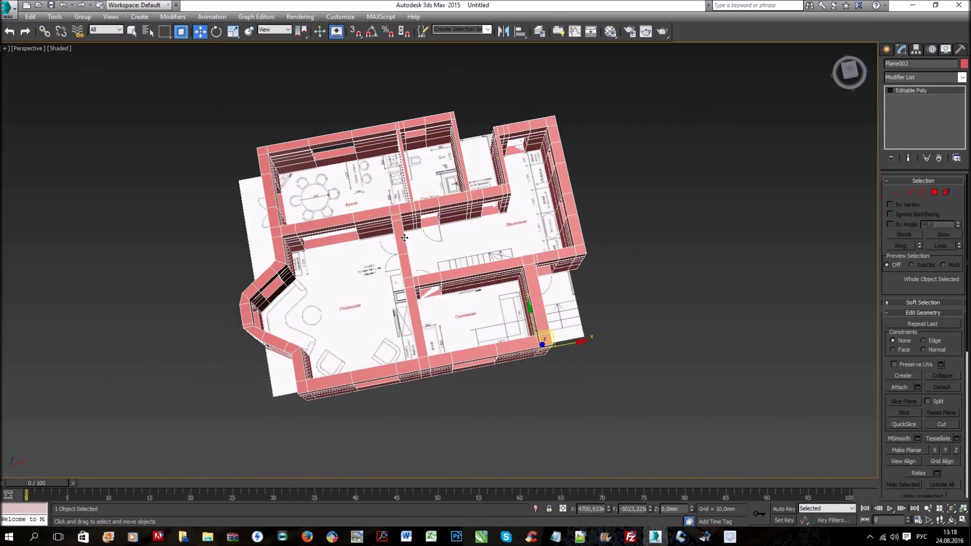
{"action": "scroll", "coordinate": [404, 238], "scroll_direction": "up", "scroll_amount": 2}
{"action": "mouse_move", "coordinate": [427, 239]}
{"action": "middle_mouse_down", "text": "alt"}
{"action": "mouse_move", "coordinate": [370, 243]}
{"action": "mouse_move", "coordinate": [423, 250]}
{"action": "middle_mouse_up", "text": "alt"}
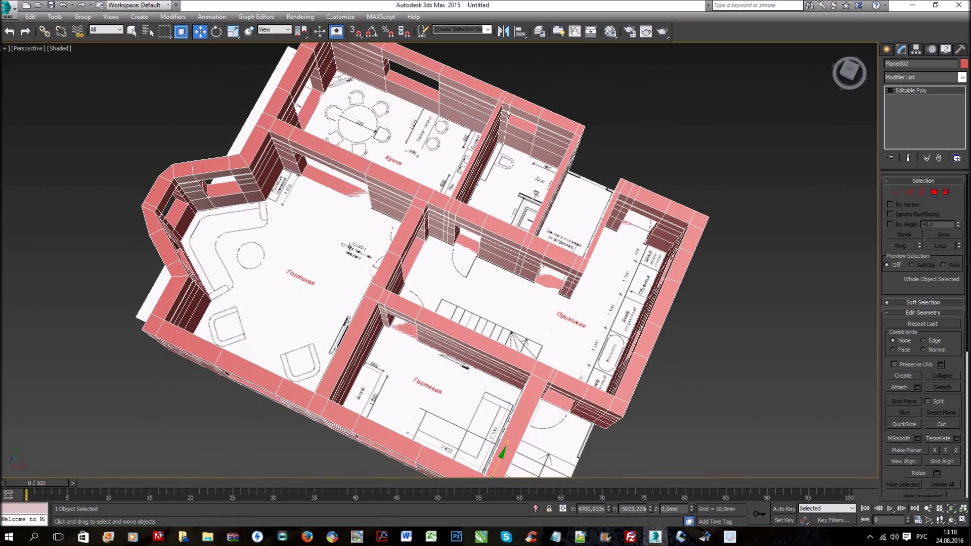
{"action": "scroll", "coordinate": [325, 196], "scroll_direction": "up", "scroll_amount": 5}
{"action": "scroll", "coordinate": [372, 181], "scroll_direction": "down", "scroll_amount": 5}
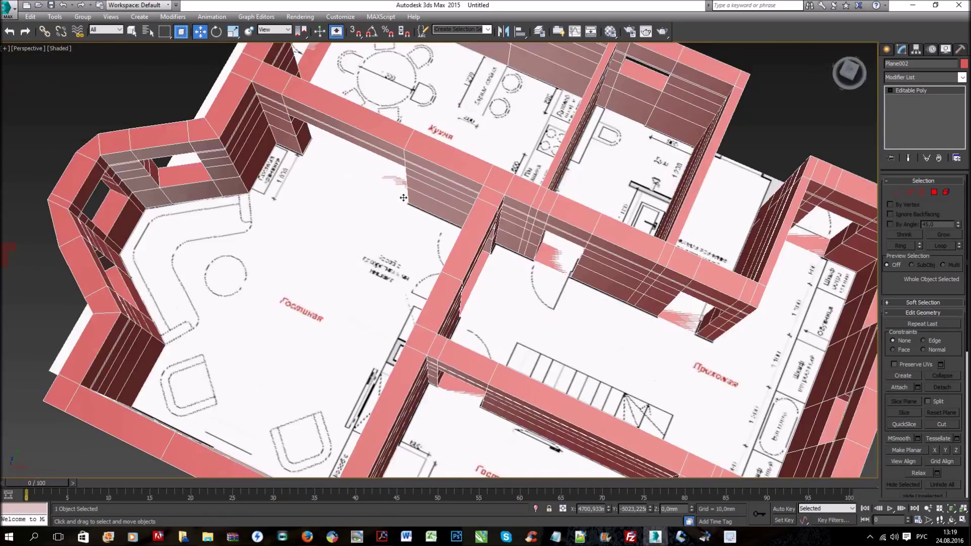
{"action": "scroll", "coordinate": [367, 183], "scroll_direction": "up", "scroll_amount": 3}
{"action": "middle_click_drag", "start_coordinate": [722, 285], "coordinate": [637, 254]}
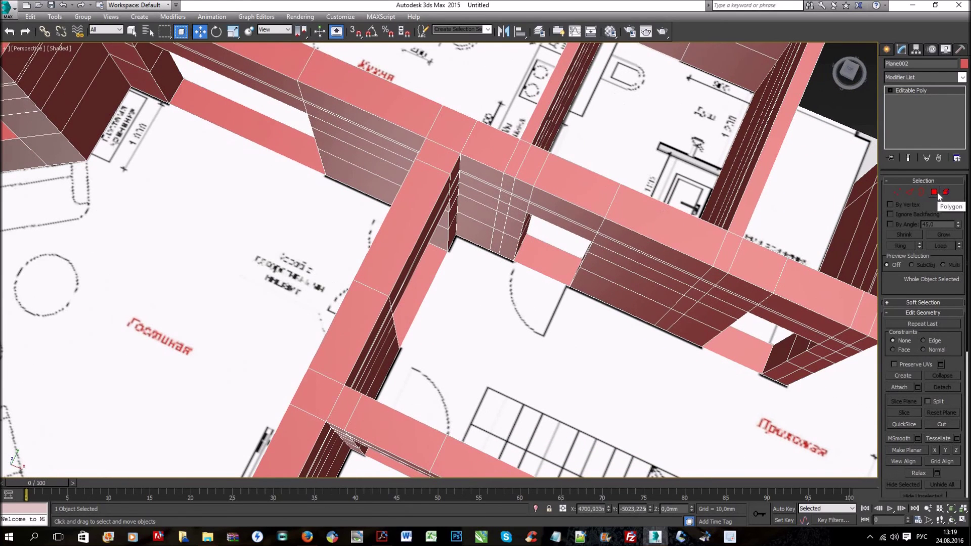
{"action": "left_click", "coordinate": [936, 197]}
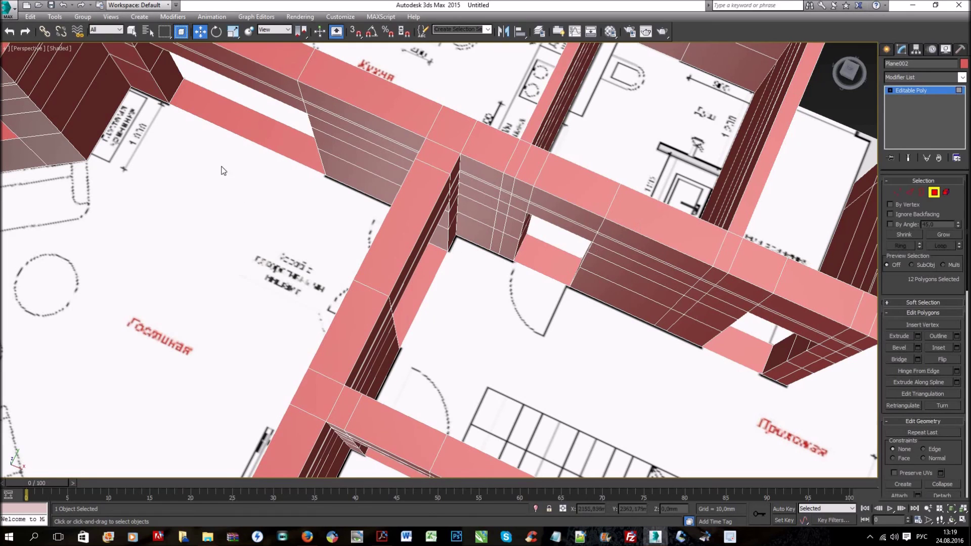
{"action": "scroll", "coordinate": [264, 138], "scroll_direction": "down", "scroll_amount": 8}
{"action": "left_click", "coordinate": [263, 132]}
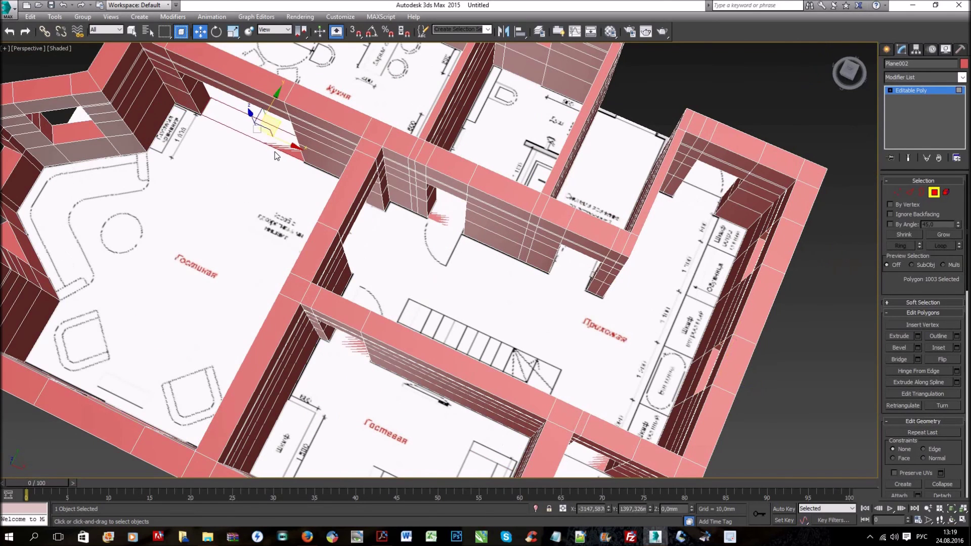
{"action": "scroll", "coordinate": [275, 152], "scroll_direction": "up", "scroll_amount": 10}
{"action": "left_click", "coordinate": [370, 203]}
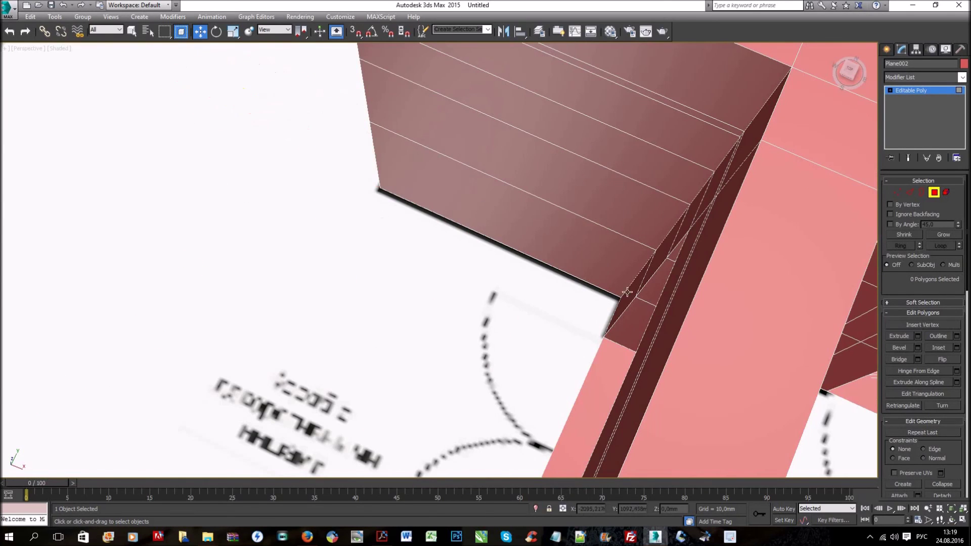
{"action": "scroll", "coordinate": [621, 291], "scroll_direction": "down", "scroll_amount": 5}
{"action": "middle_click_drag", "start_coordinate": [604, 289], "coordinate": [445, 235]}
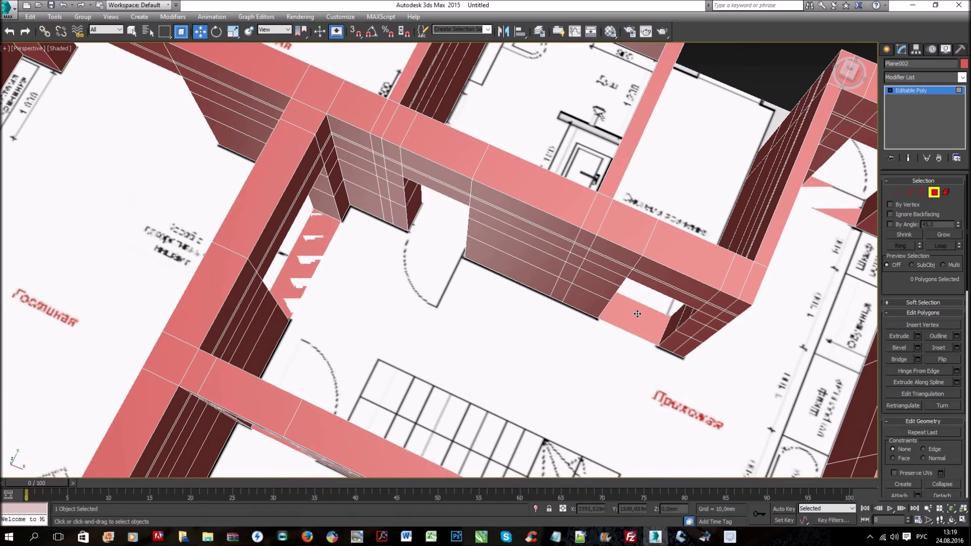
{"action": "mouse_move", "coordinate": [789, 233]}
{"action": "middle_mouse_down"}
{"action": "mouse_move", "coordinate": [675, 266]}
{"action": "mouse_move", "coordinate": [653, 233]}
{"action": "middle_mouse_up"}
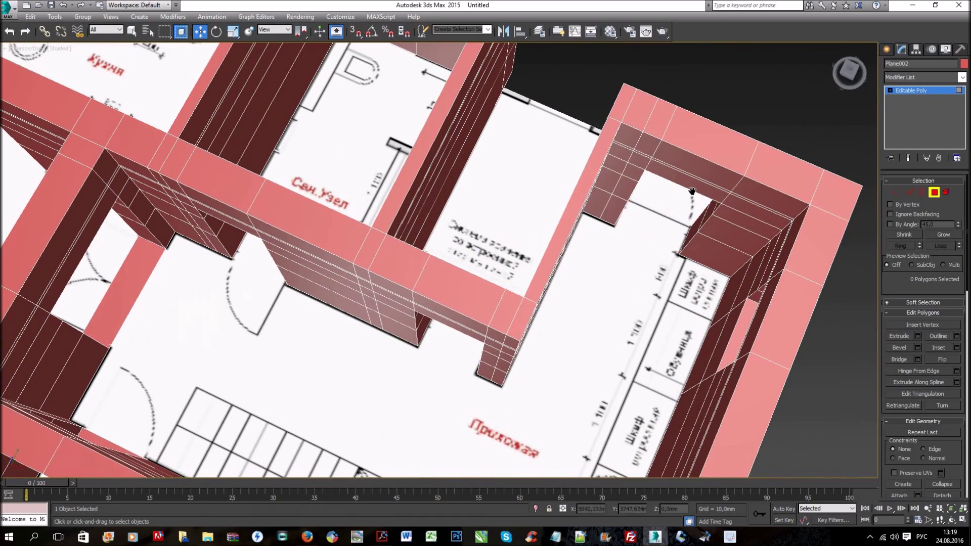
{"action": "middle_click_drag", "start_coordinate": [798, 203], "coordinate": [667, 167]}
{"action": "scroll", "coordinate": [668, 167], "scroll_direction": "down", "scroll_amount": 5}
{"action": "scroll", "coordinate": [612, 314], "scroll_direction": "up", "scroll_amount": 5}
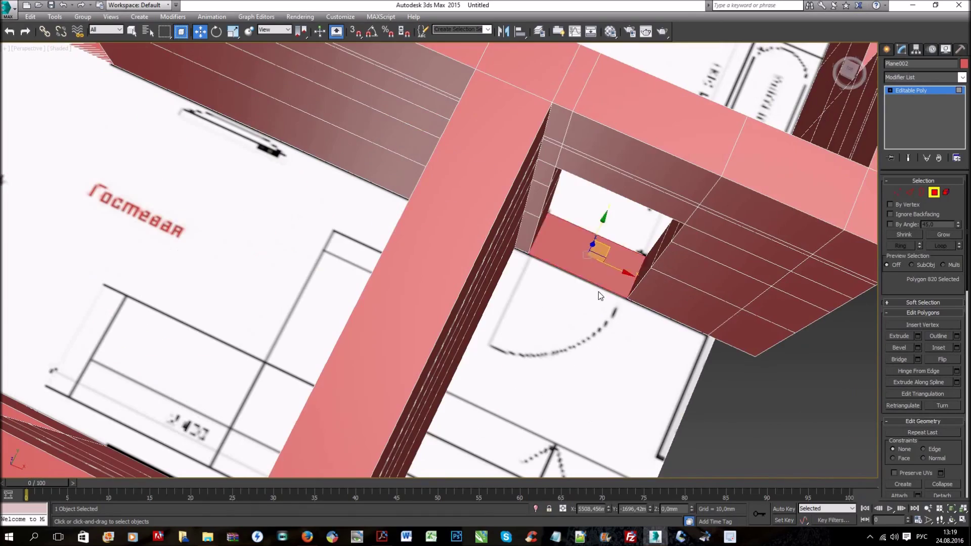
{"action": "middle_click_drag", "start_coordinate": [603, 258], "coordinate": [358, 172]}
{"action": "scroll", "coordinate": [359, 172], "scroll_direction": "down", "scroll_amount": 2}
{"action": "scroll", "coordinate": [306, 158], "scroll_direction": "down", "scroll_amount": 5}
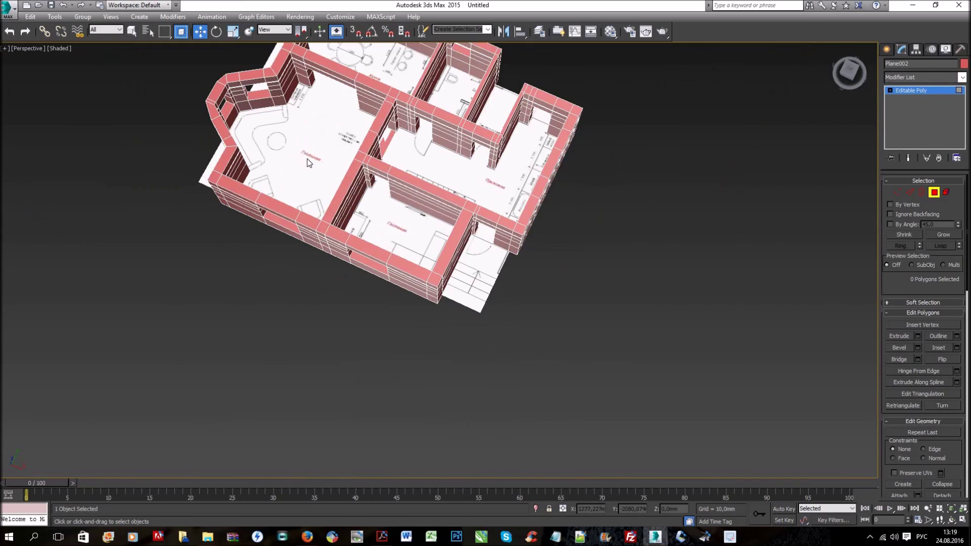
Step: Pan, zoom and orbit around the house to review the wall openings
{"action": "scroll", "coordinate": [306, 157], "scroll_direction": "up", "scroll_amount": 4}
{"action": "scroll", "coordinate": [327, 235], "scroll_direction": "down", "scroll_amount": 3}
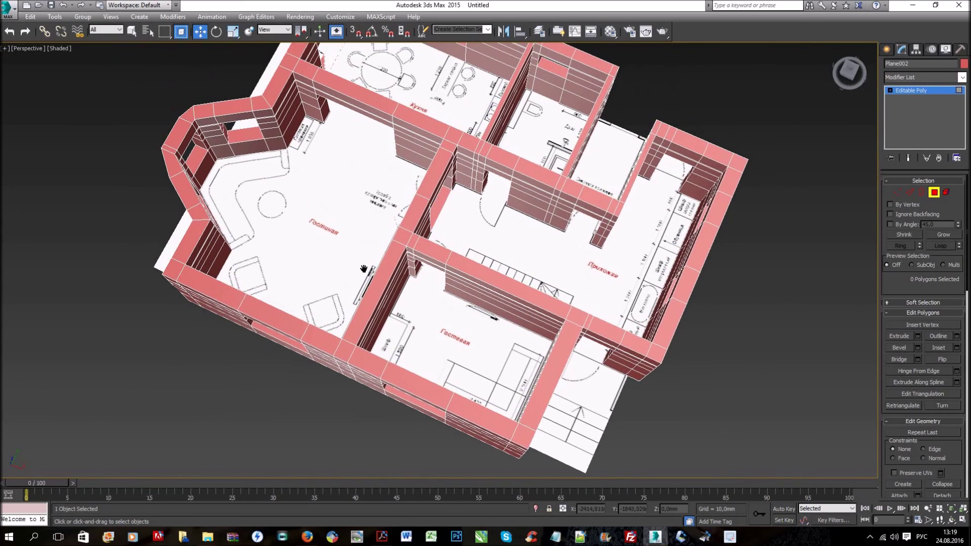
{"action": "scroll", "coordinate": [365, 268], "scroll_direction": "up", "scroll_amount": 2}
{"action": "scroll", "coordinate": [365, 268], "scroll_direction": "up", "scroll_amount": 2}
{"action": "middle_click_drag", "start_coordinate": [351, 281], "coordinate": [419, 220]}
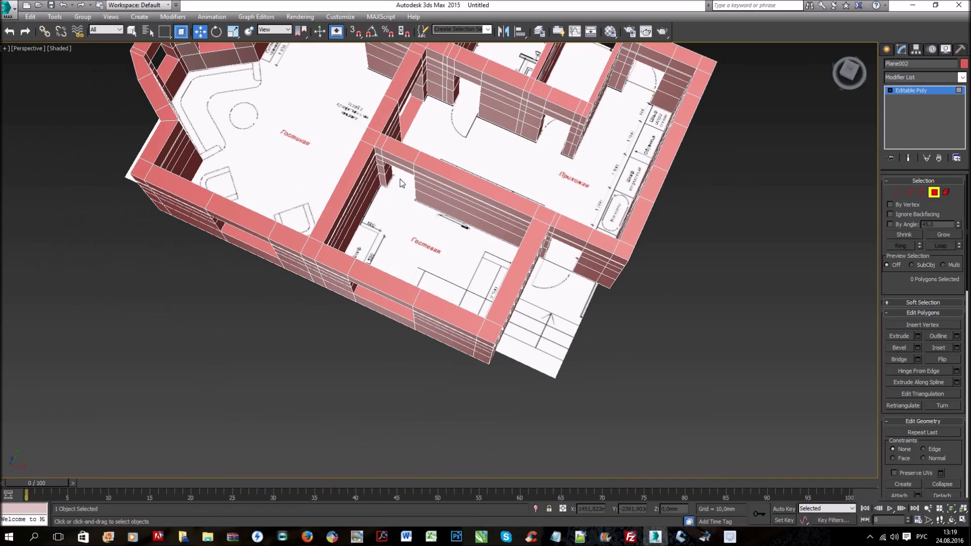
{"action": "scroll", "coordinate": [428, 134], "scroll_direction": "up", "scroll_amount": 3}
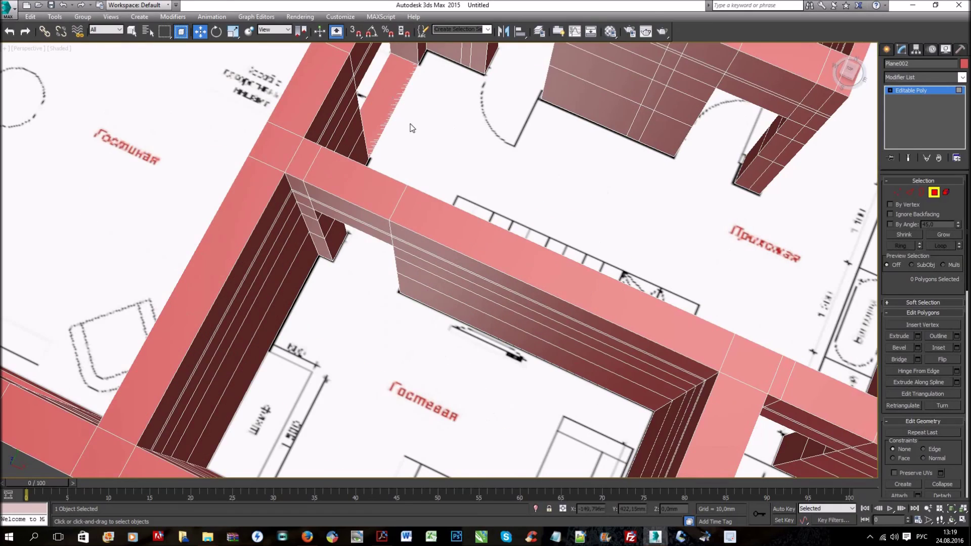
{"action": "scroll", "coordinate": [573, 186], "scroll_direction": "down", "scroll_amount": 3}
{"action": "scroll", "coordinate": [559, 217], "scroll_direction": "down", "scroll_amount": 3}
{"action": "middle_click_drag", "start_coordinate": [558, 217], "coordinate": [709, 222], "text": "alt"}
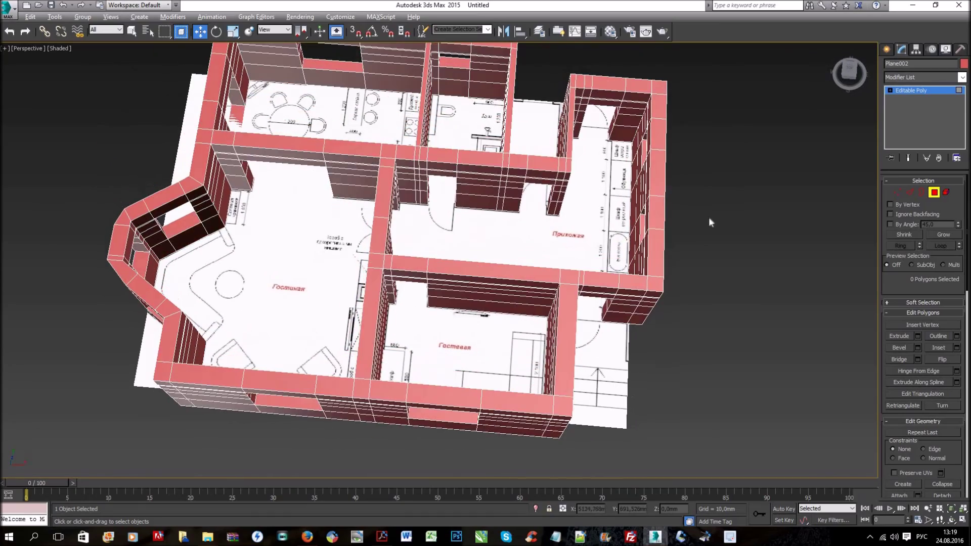
{"action": "scroll", "coordinate": [572, 211], "scroll_direction": "down", "scroll_amount": 2}
{"action": "mouse_move", "coordinate": [508, 242]}
{"action": "middle_mouse_down", "text": "alt"}
{"action": "mouse_move", "coordinate": [464, 202]}
{"action": "mouse_move", "coordinate": [72, 191]}
{"action": "mouse_move", "coordinate": [225, 199]}
{"action": "mouse_move", "coordinate": [473, 173]}
{"action": "mouse_move", "coordinate": [491, 66]}
{"action": "mouse_move", "coordinate": [494, 186]}
{"action": "mouse_move", "coordinate": [487, 221]}
{"action": "mouse_move", "coordinate": [466, 221]}
{"action": "middle_mouse_up", "text": "alt"}
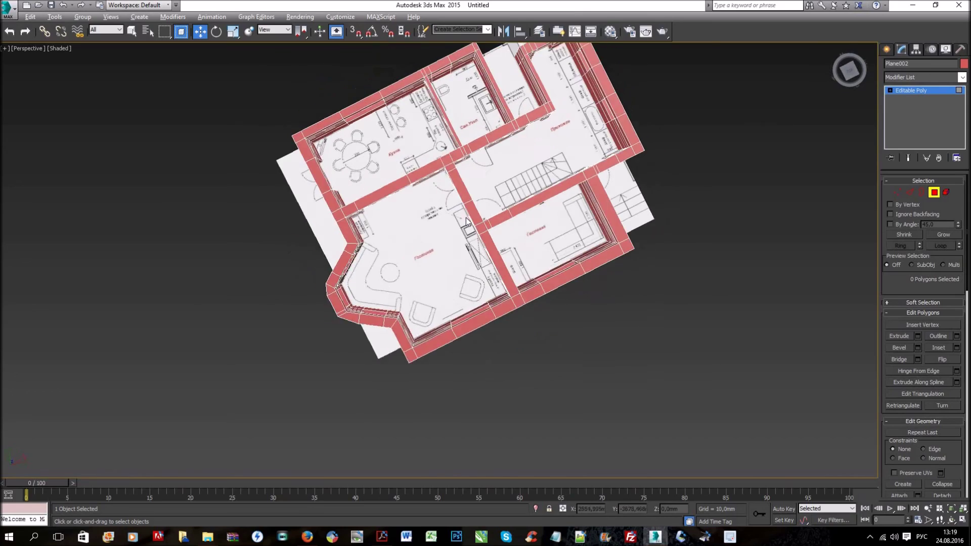
Step: Check low side and top-down views, then exit polygon mode and deselect the walls
{"action": "scroll", "coordinate": [466, 220], "scroll_direction": "up", "scroll_amount": 3}
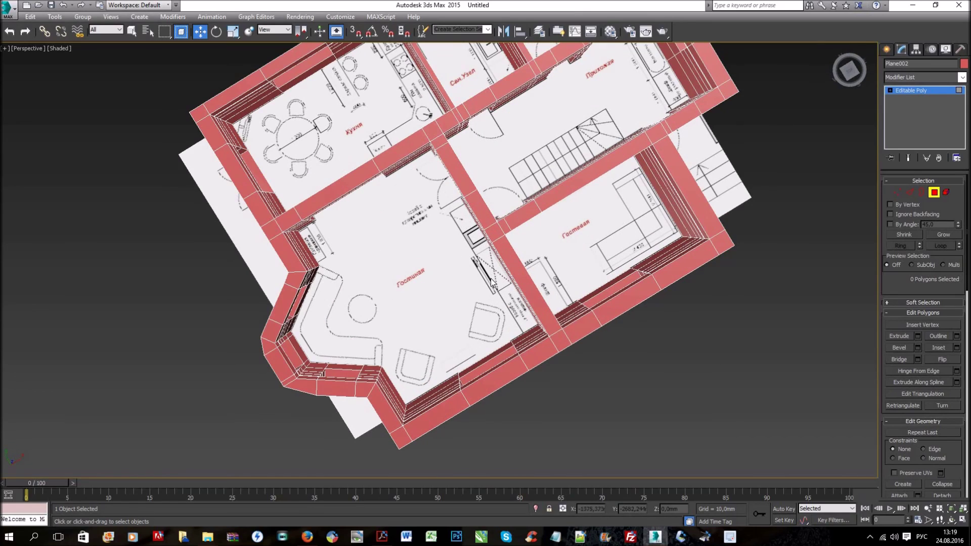
{"action": "scroll", "coordinate": [494, 283], "scroll_direction": "down", "scroll_amount": 5}
{"action": "mouse_move", "coordinate": [494, 283]}
{"action": "middle_mouse_down", "text": "alt"}
{"action": "mouse_move", "coordinate": [557, 213]}
{"action": "mouse_move", "coordinate": [430, 265]}
{"action": "mouse_move", "coordinate": [405, 256]}
{"action": "mouse_move", "coordinate": [353, 177]}
{"action": "middle_mouse_up", "text": "alt"}
{"action": "scroll", "coordinate": [366, 182], "scroll_direction": "up", "scroll_amount": 4}
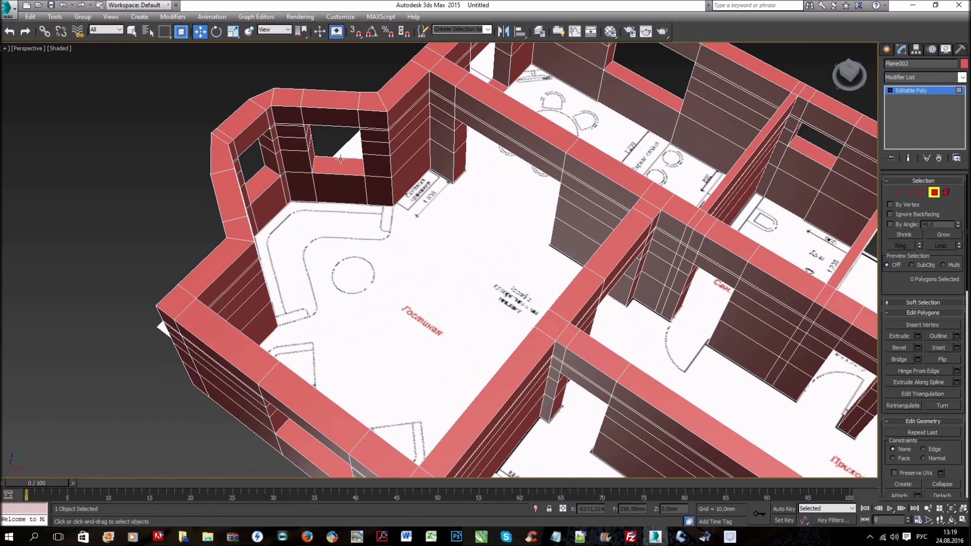
{"action": "scroll", "coordinate": [554, 220], "scroll_direction": "down", "scroll_amount": 5}
{"action": "middle_click_drag", "start_coordinate": [615, 268], "coordinate": [524, 267], "text": "alt"}
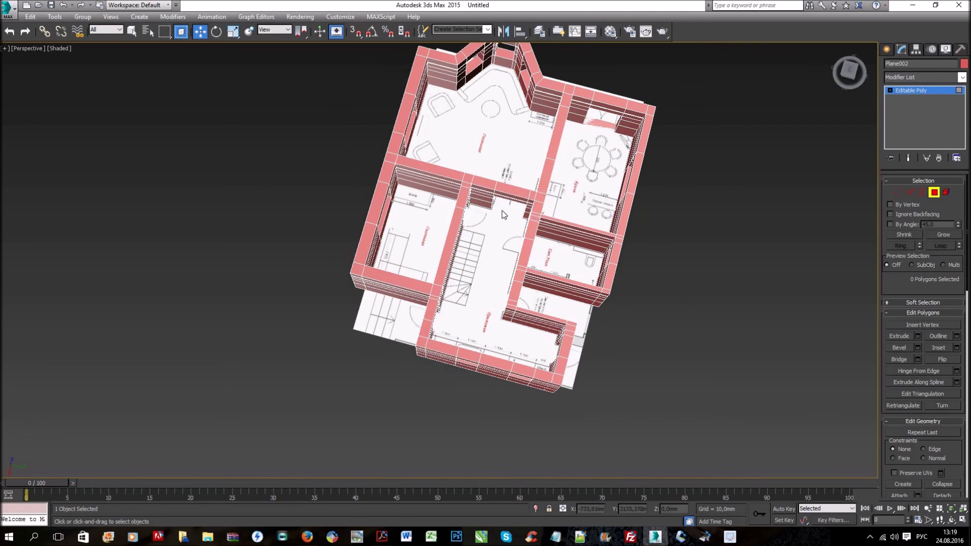
{"action": "mouse_move", "coordinate": [463, 234]}
{"action": "middle_mouse_down", "text": "alt"}
{"action": "mouse_move", "coordinate": [578, 164]}
{"action": "mouse_move", "coordinate": [541, 199]}
{"action": "mouse_move", "coordinate": [500, 206]}
{"action": "middle_mouse_up", "text": "alt"}
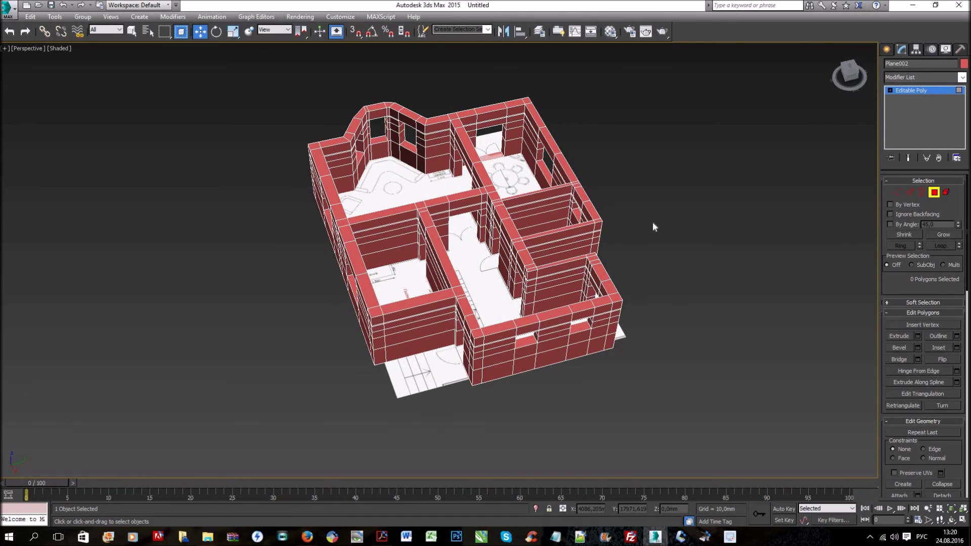
{"action": "scroll", "coordinate": [504, 256], "scroll_direction": "up", "scroll_amount": 3}
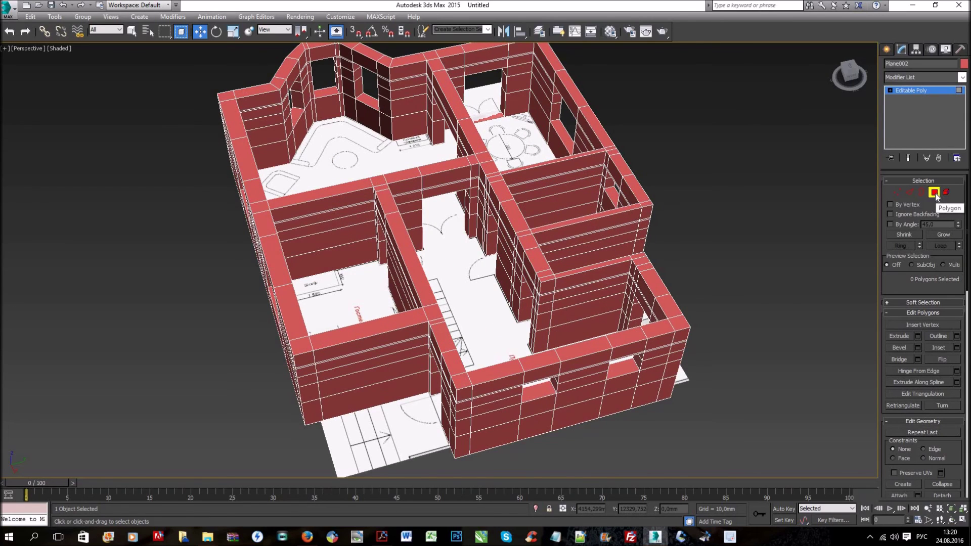
{"action": "key", "text": "4"}
{"action": "left_click", "coordinate": [759, 221]}
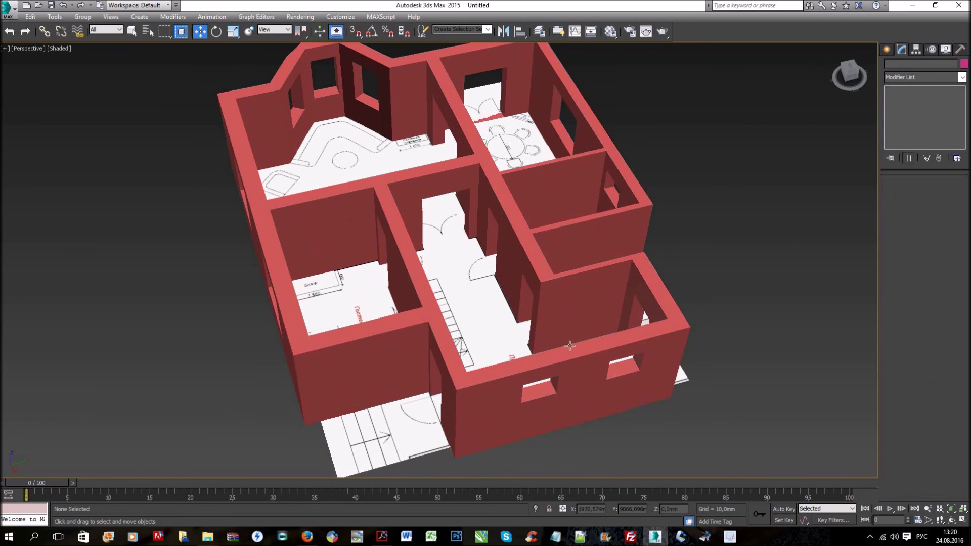